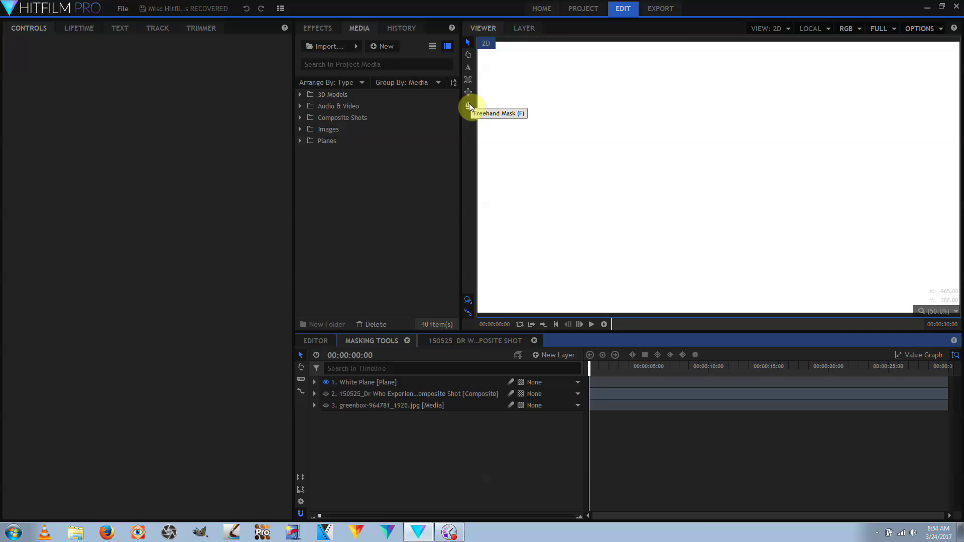
Draw a large rectangular mask on the White Plane layer, leaving margins around it, and expand the mask's properties
{"action": "left_click", "coordinate": [471, 89]}
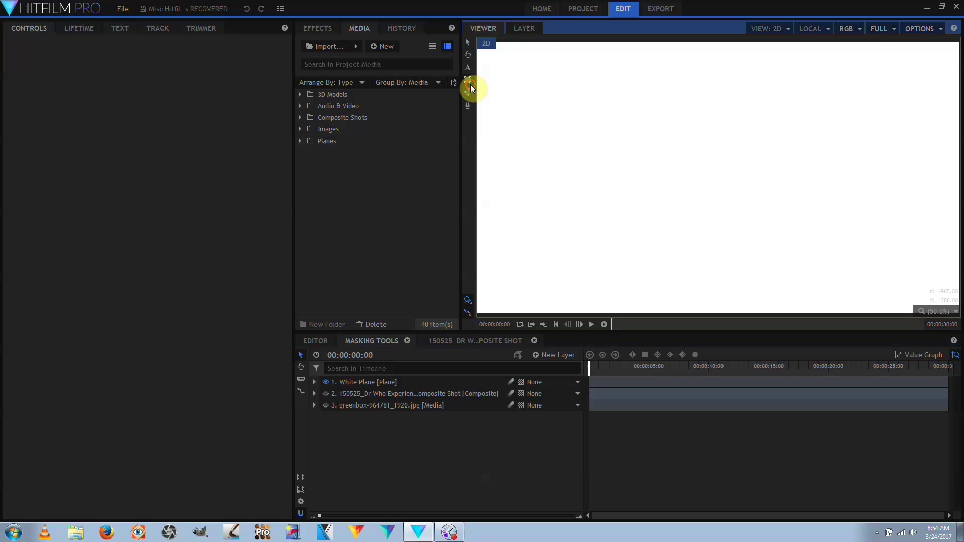
{"action": "left_click", "coordinate": [471, 85]}
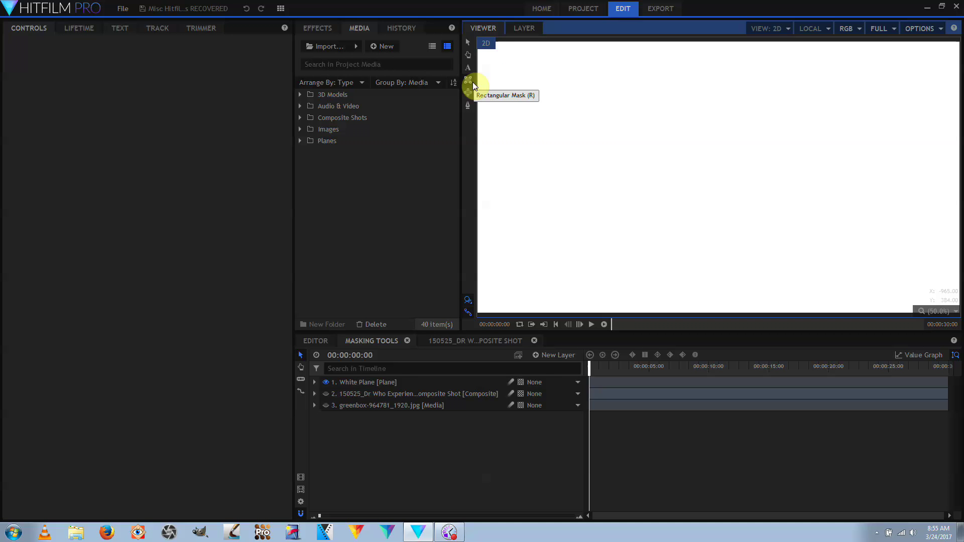
{"action": "left_click", "coordinate": [375, 383]}
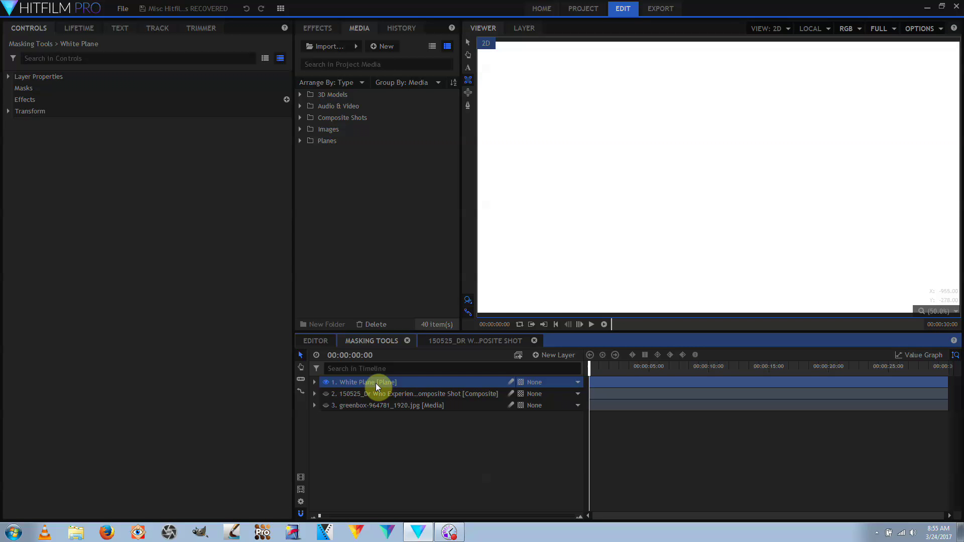
{"action": "left_click", "coordinate": [467, 82]}
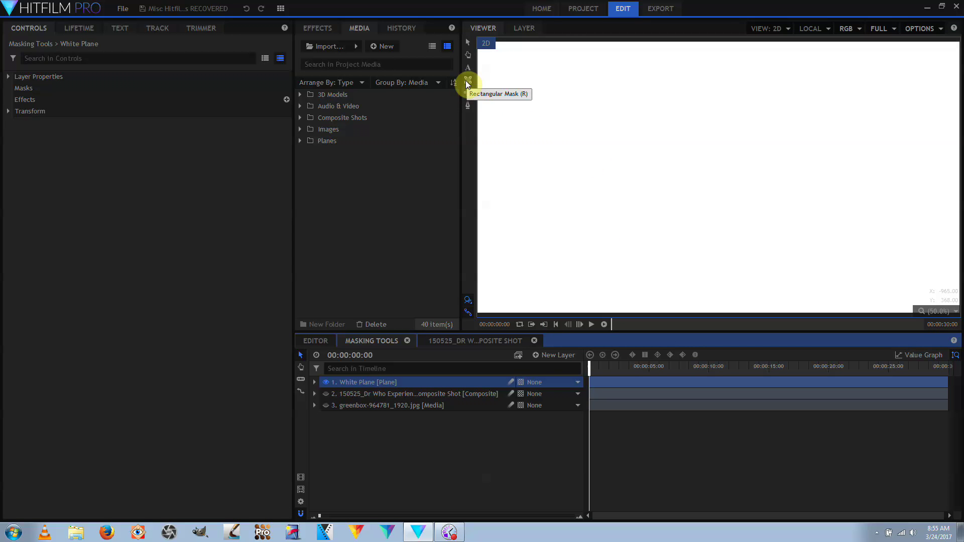
{"action": "left_click", "coordinate": [497, 76]}
{"action": "left_click_drag", "start_coordinate": [499, 76], "coordinate": [857, 259]}
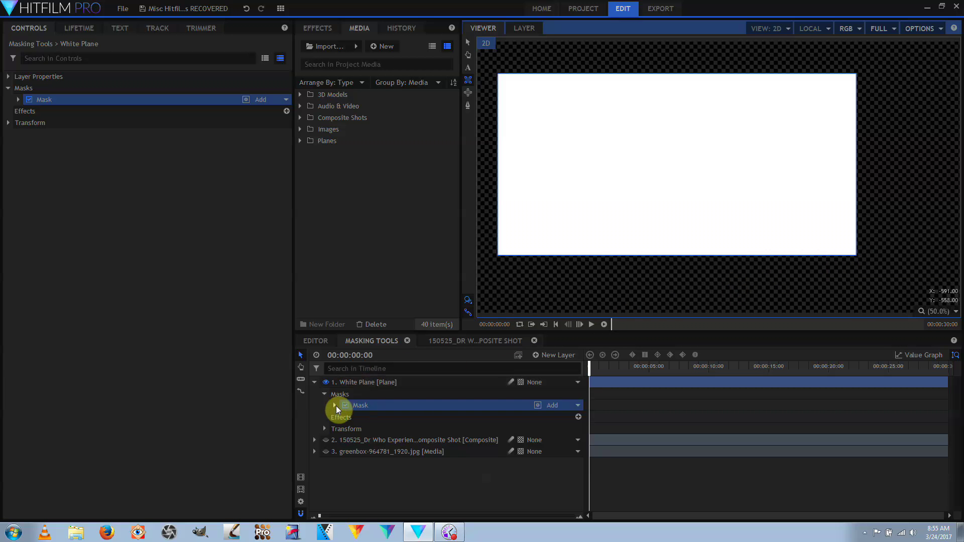
{"action": "left_click", "coordinate": [334, 406]}
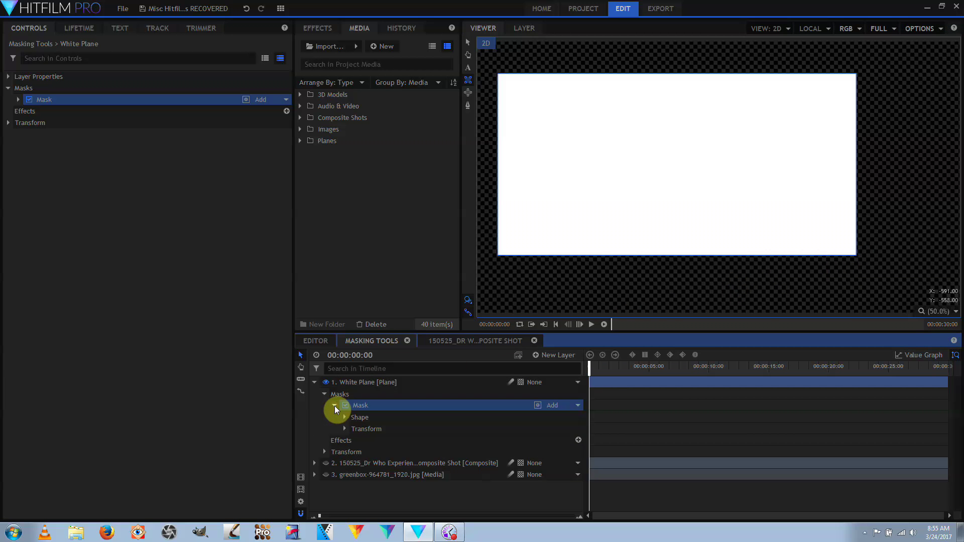
{"action": "left_click", "coordinate": [19, 100]}
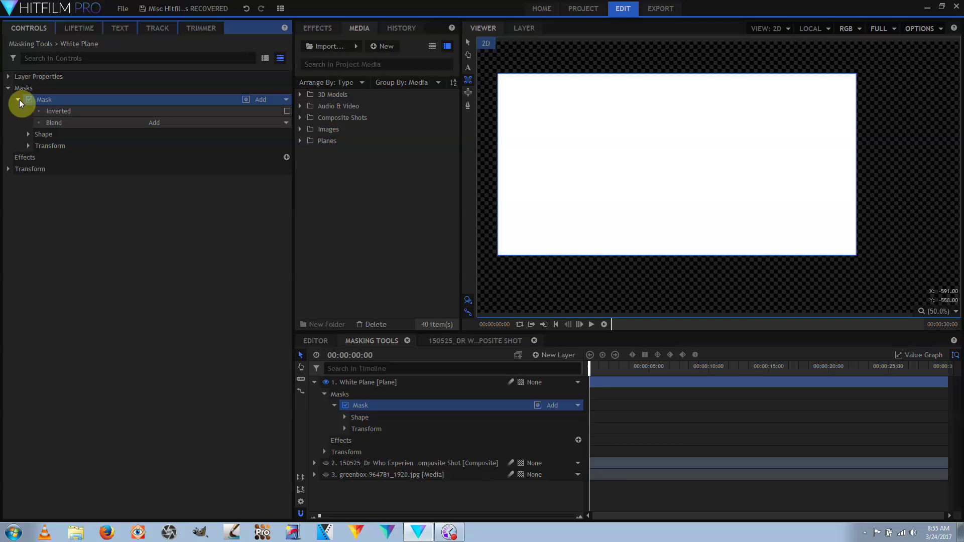
Draw a second rectangular mask overlapping the upper-right corner of the first one, and delete that second mask
{"action": "left_click", "coordinate": [200, 193]}
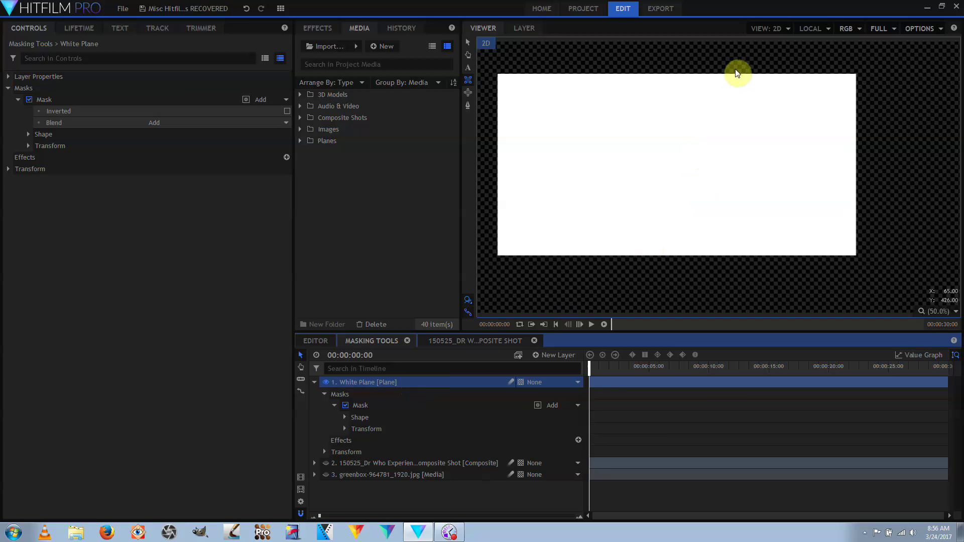
{"action": "left_click_drag", "start_coordinate": [733, 61], "coordinate": [924, 227]}
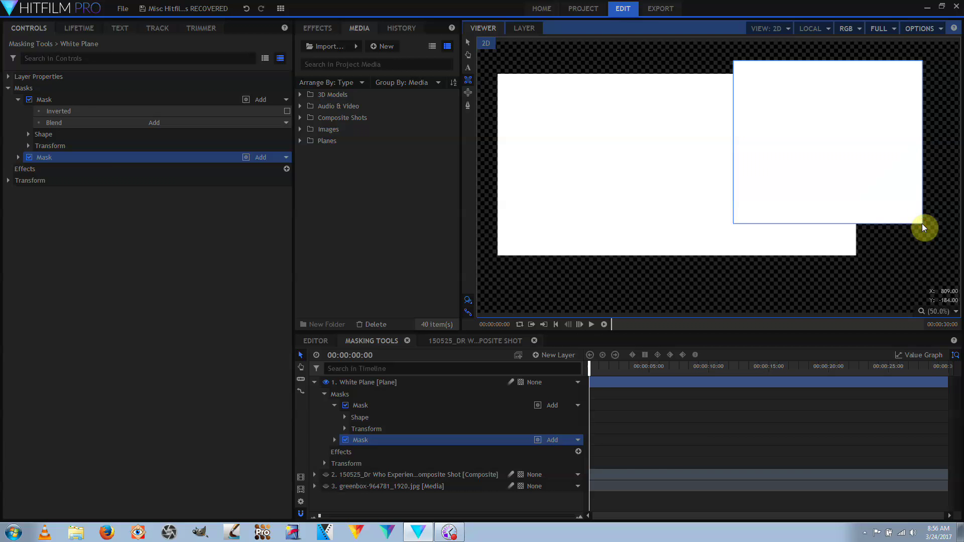
{"action": "left_click", "coordinate": [43, 159]}
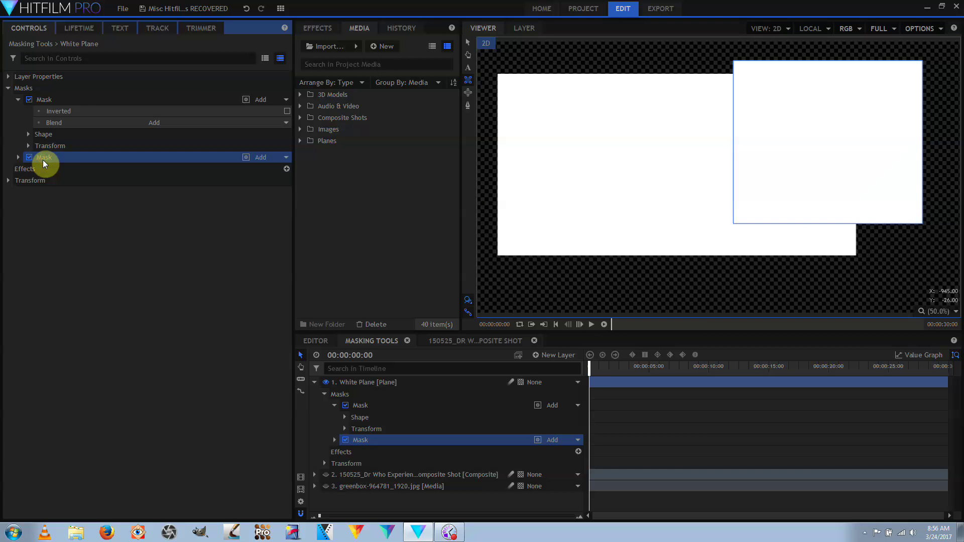
{"action": "key", "text": "Delete"}
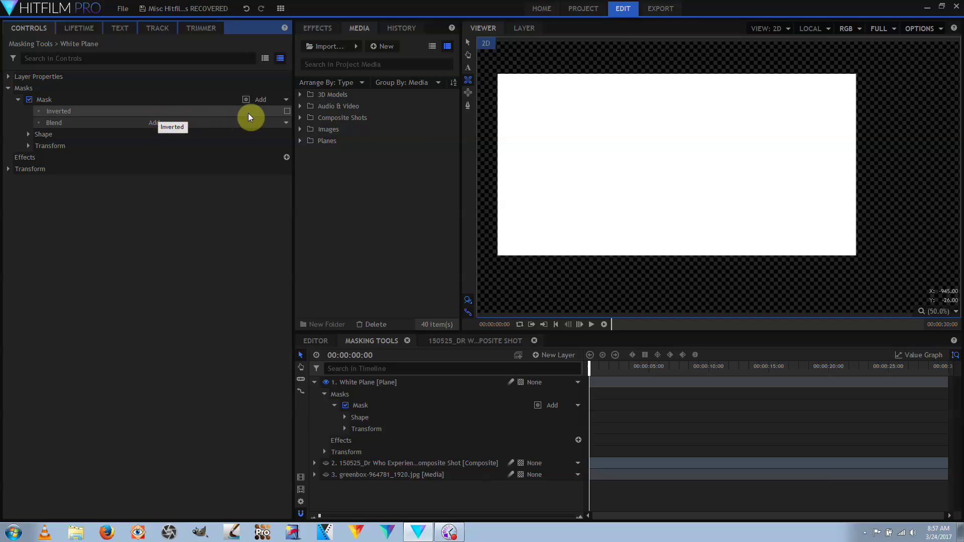
Invert the rectangular mask on the White Plane and turn the inversion back off
{"action": "left_click", "coordinate": [286, 111]}
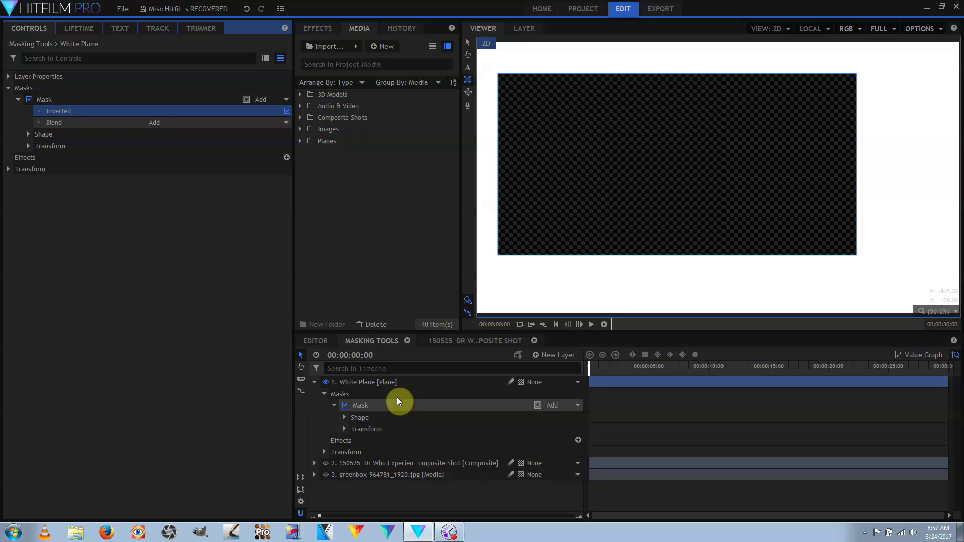
{"action": "left_click", "coordinate": [245, 111]}
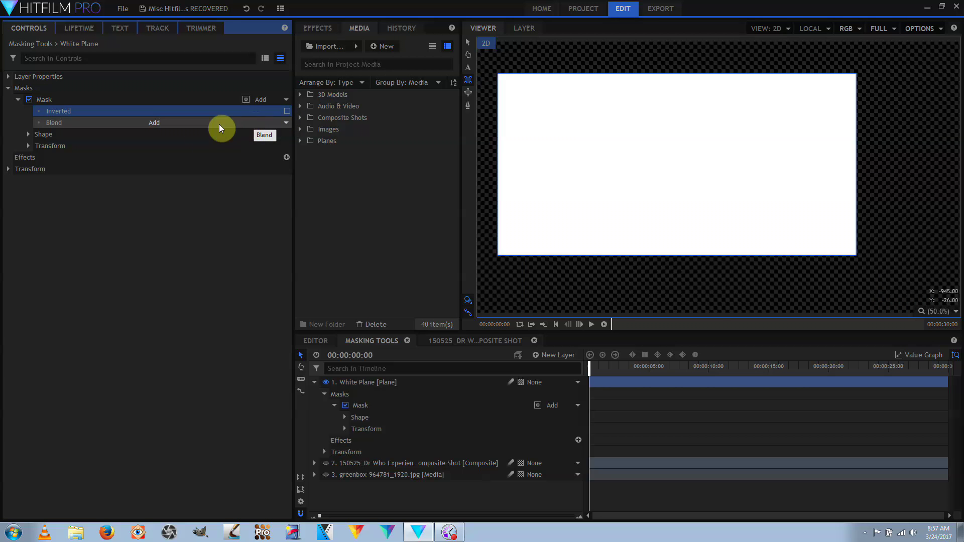
In the mask's Shape properties, set Expansion to -89 px and Feather Strength to 130 px
{"action": "left_click", "coordinate": [28, 135]}
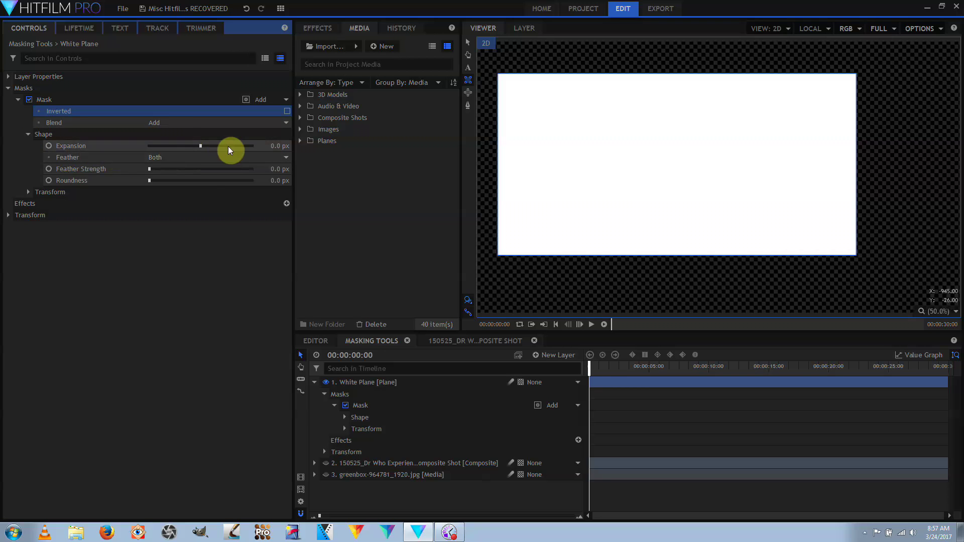
{"action": "left_click", "coordinate": [266, 146]}
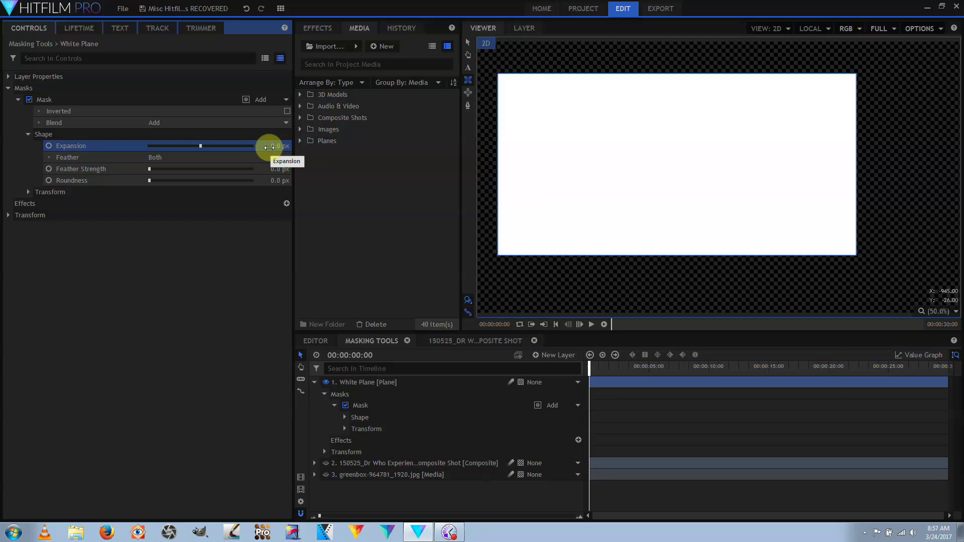
{"action": "left_click_drag", "start_coordinate": [279, 146], "coordinate": [235, 145]}
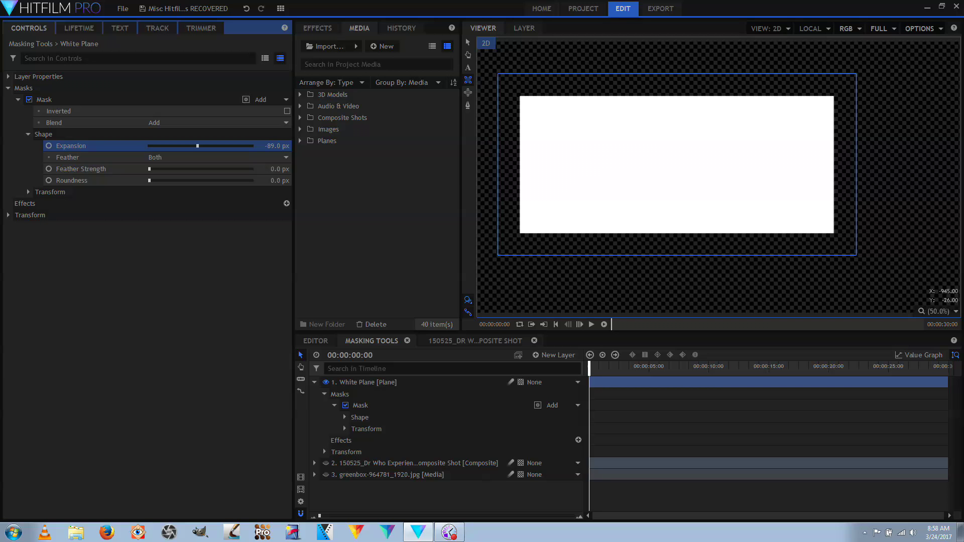
{"action": "left_click", "coordinate": [270, 147]}
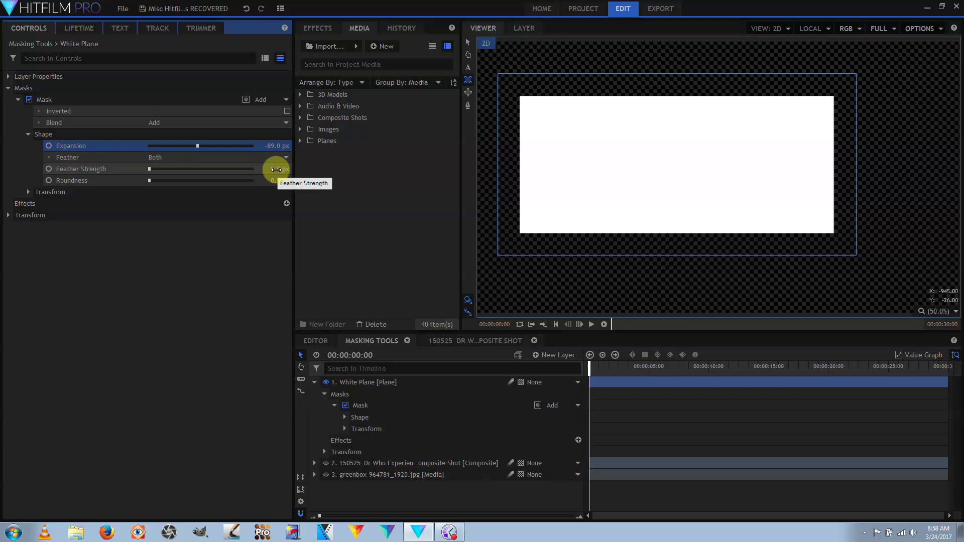
{"action": "left_click_drag", "start_coordinate": [279, 169], "coordinate": [258, 168]}
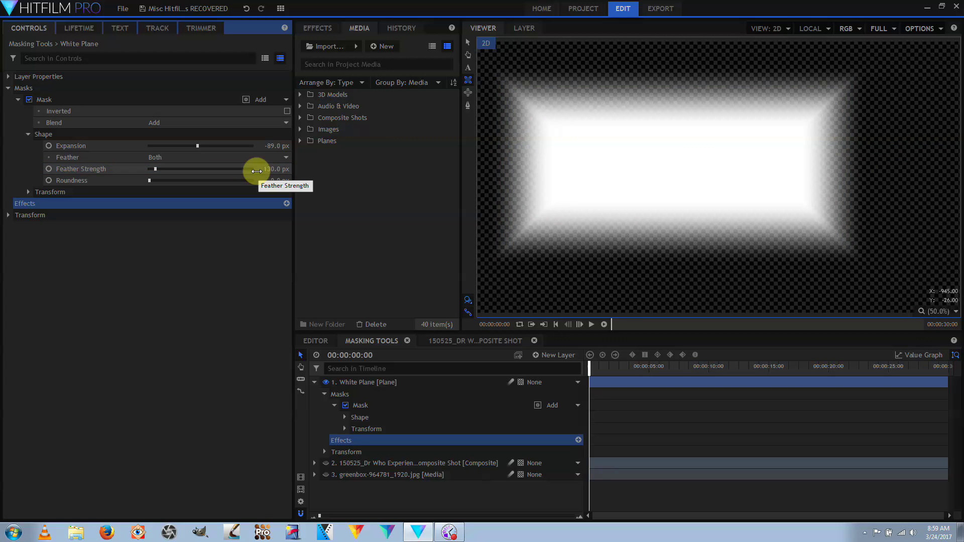
Set the mask's Expansion to 0 px and its Feather Strength to 25 px
{"action": "left_click", "coordinate": [274, 145]}
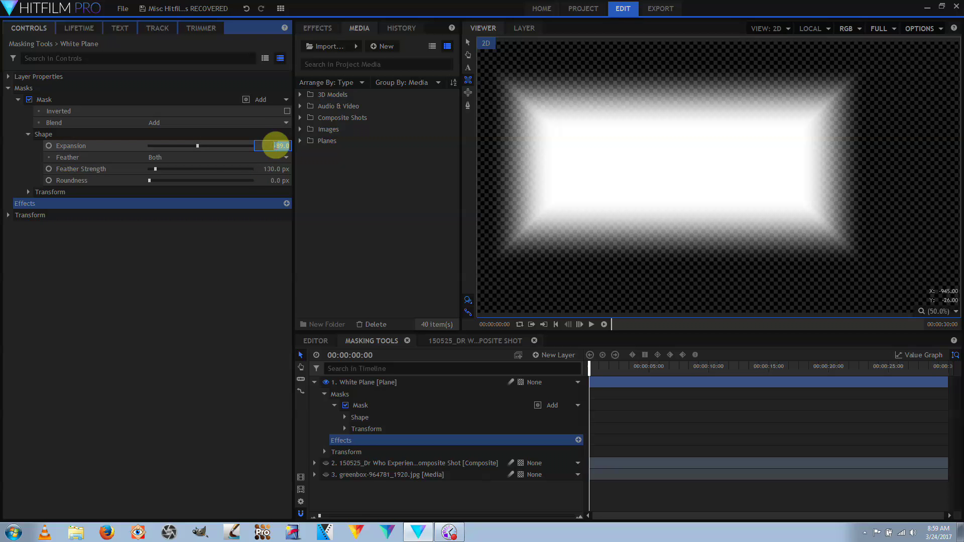
{"action": "type", "text": "0"}
{"action": "key", "text": "Return"}
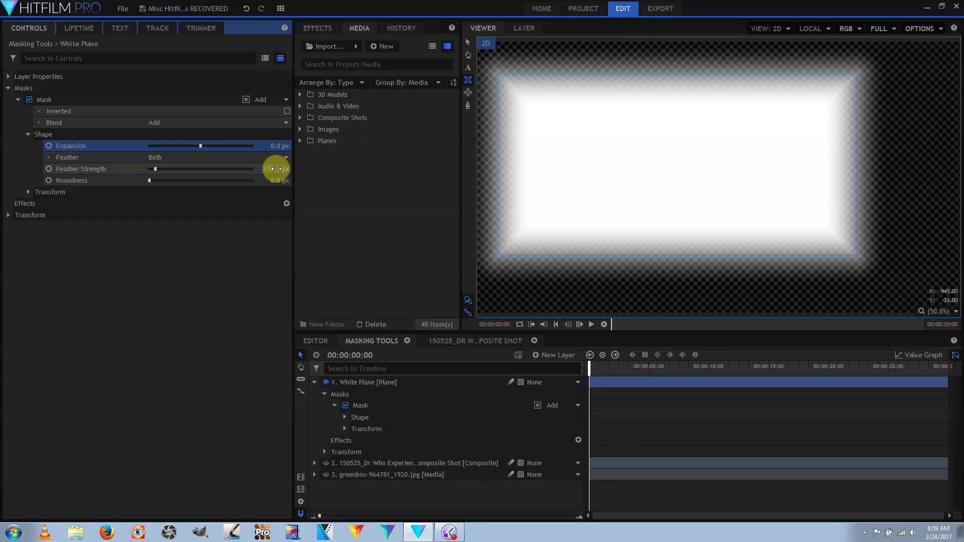
{"action": "left_click", "coordinate": [276, 169]}
{"action": "type", "text": "25"}
{"action": "key", "text": "Return"}
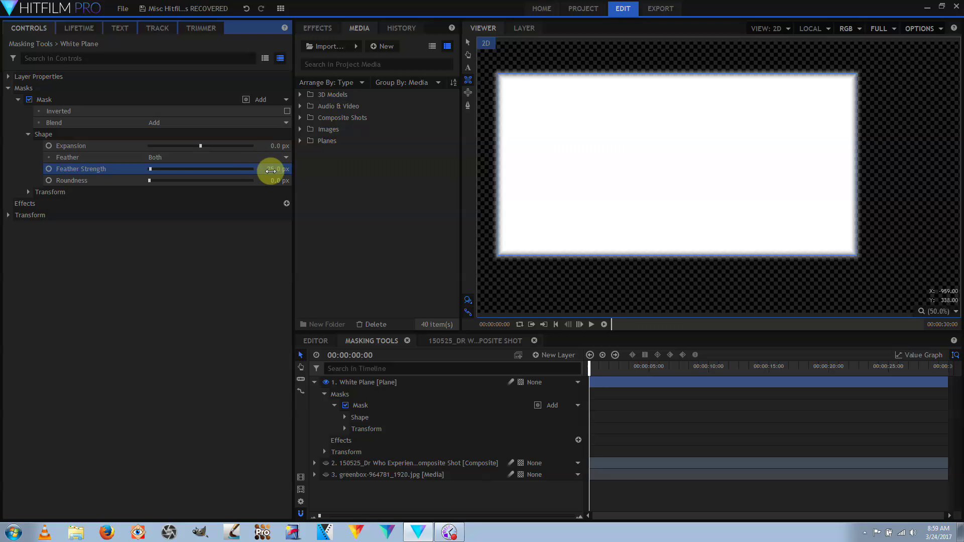
Switch the mask's Feather direction to Out and raise its Feather Strength to 81 px
{"action": "mouse_move", "coordinate": [278, 169]}
{"action": "left_mouse_down"}
{"action": "mouse_move", "coordinate": [290, 169]}
{"action": "mouse_move", "coordinate": [269, 172]}
{"action": "left_mouse_up"}
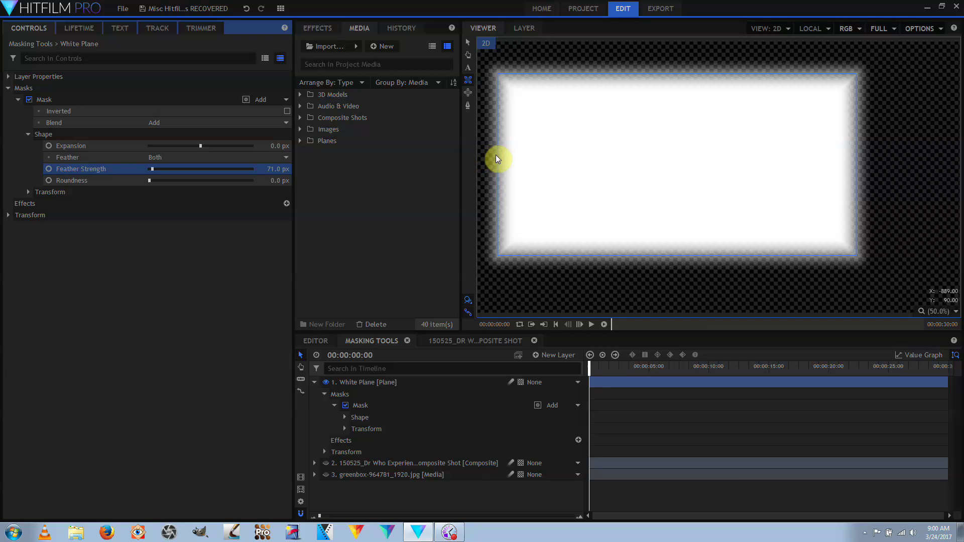
{"action": "left_click", "coordinate": [259, 159]}
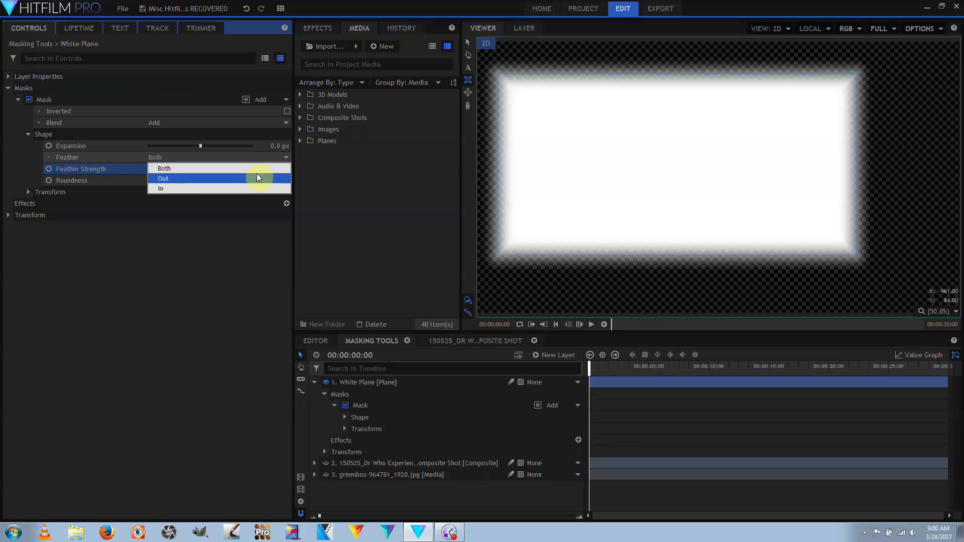
{"action": "left_click", "coordinate": [258, 175]}
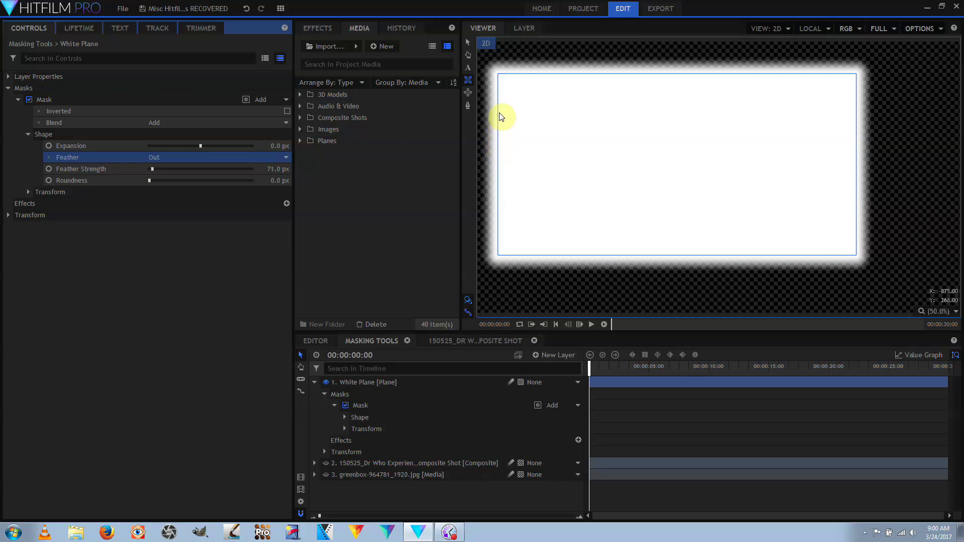
{"action": "left_click_drag", "start_coordinate": [279, 169], "coordinate": [279, 169]}
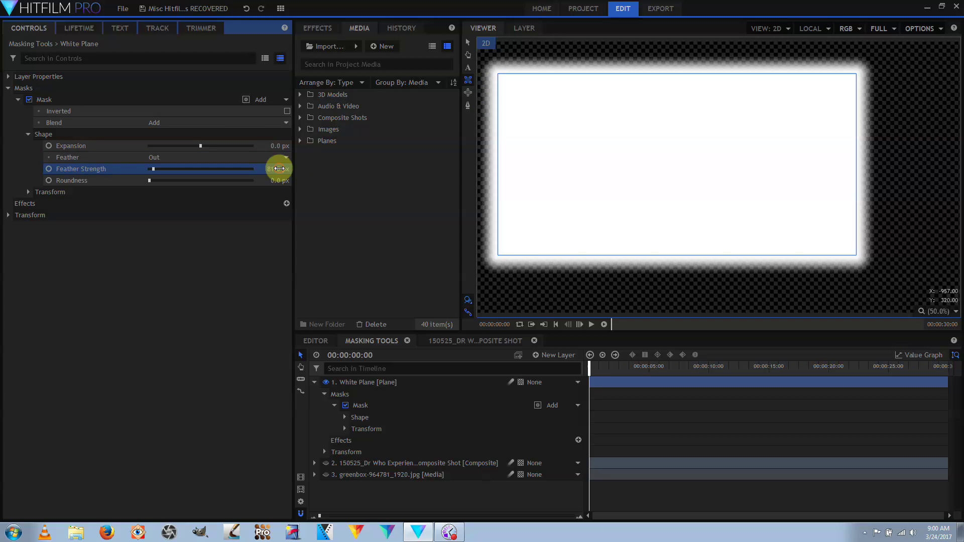
Set the mask's Feather direction to In and increase Roundness until the rectangle's corners are strongly curved
{"action": "left_click", "coordinate": [243, 154]}
{"action": "left_click", "coordinate": [237, 192]}
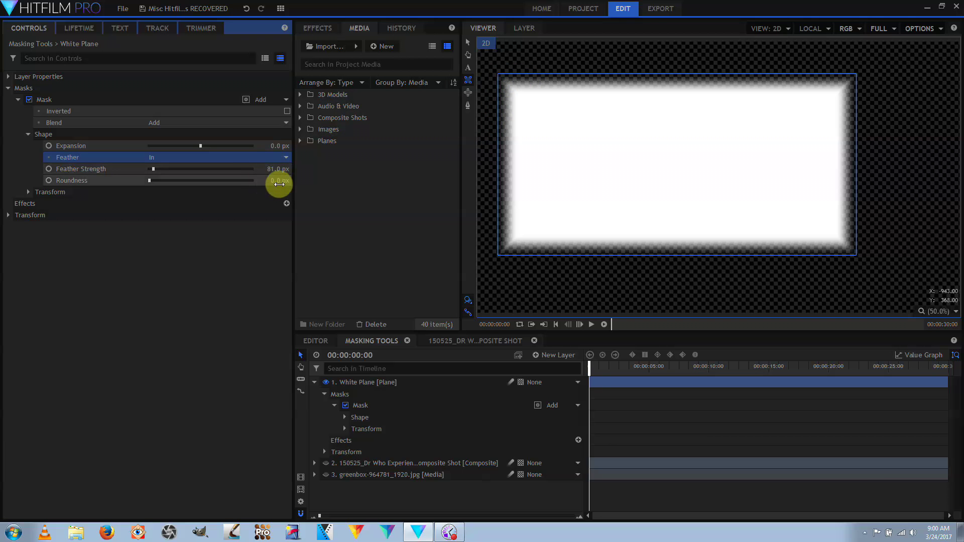
{"action": "left_click_drag", "start_coordinate": [279, 183], "coordinate": [377, 184]}
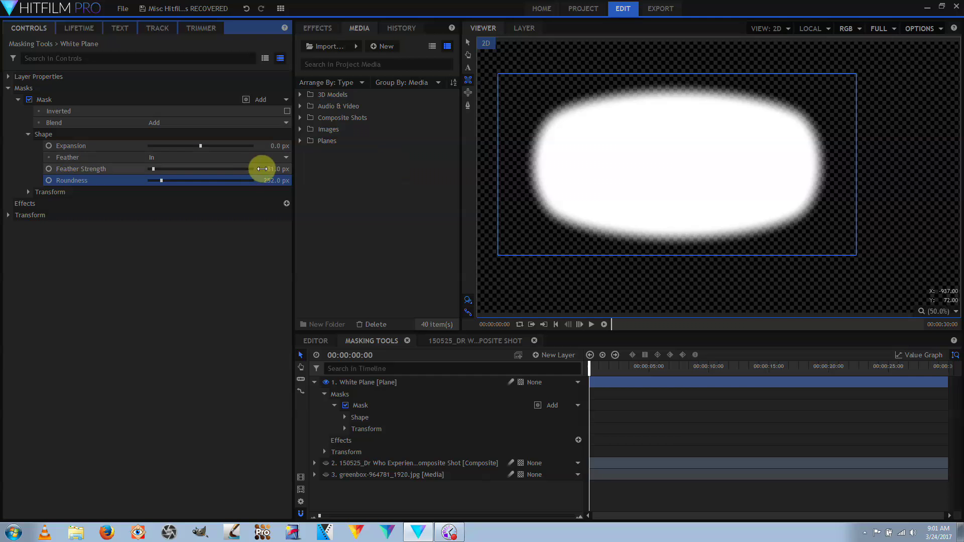
Set both the Feather Strength and the Roundness of the rectangular mask to 0 px
{"action": "left_click", "coordinate": [271, 168]}
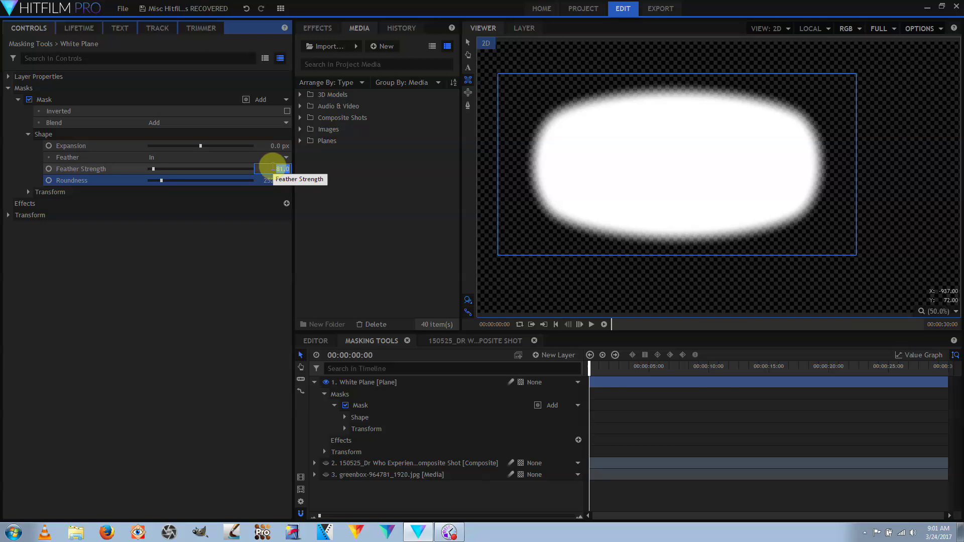
{"action": "type", "text": "0"}
{"action": "key", "text": "Return"}
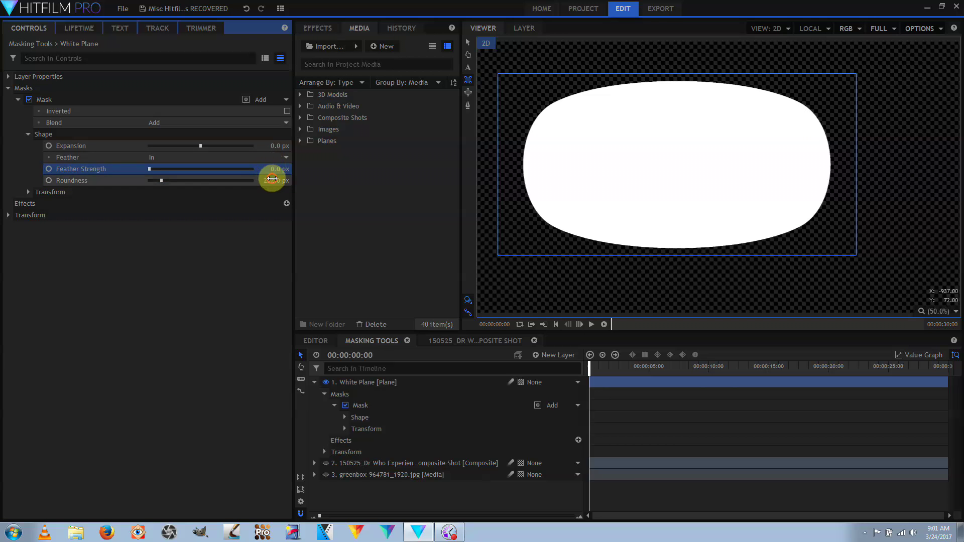
{"action": "left_click", "coordinate": [273, 181]}
{"action": "type", "text": "0"}
{"action": "key", "text": "Return"}
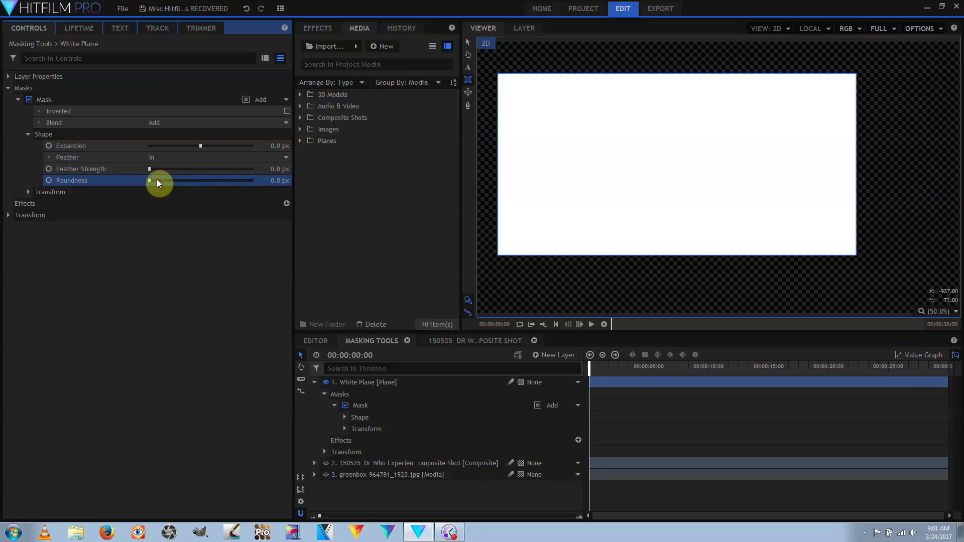
Expand the mask's Transform properties, then shrink the rectangle in the viewer by its upper-left corner and widen it by its left edge handle
{"action": "left_click", "coordinate": [29, 192]}
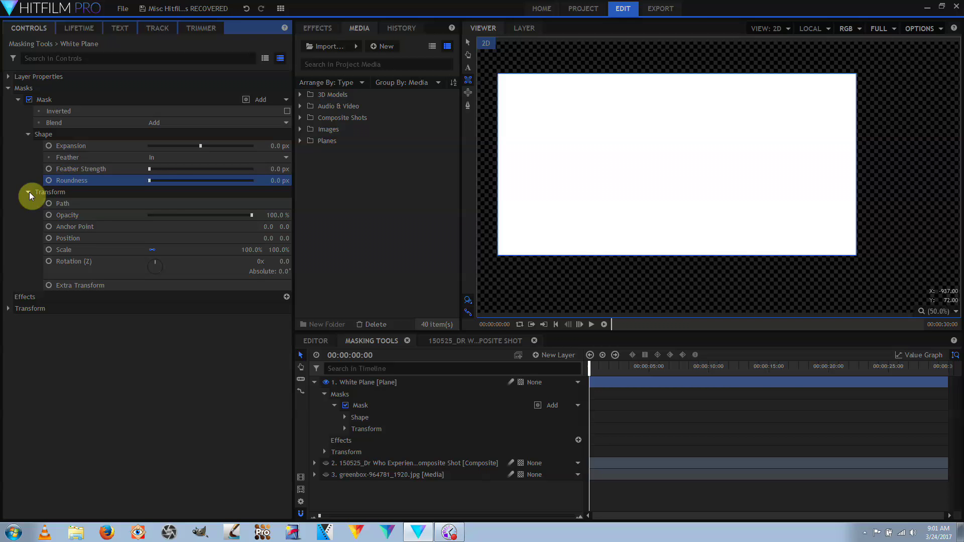
{"action": "left_click", "coordinate": [33, 192]}
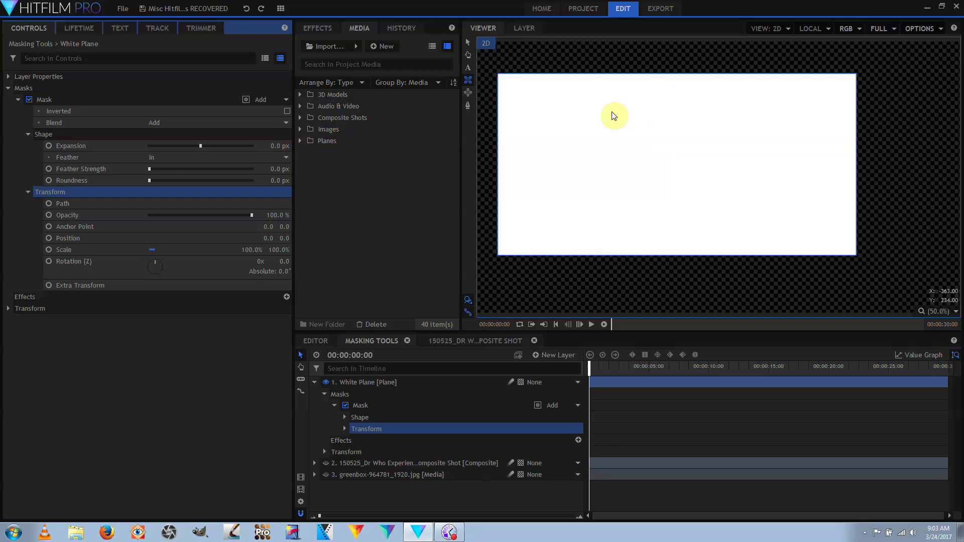
{"action": "left_click", "coordinate": [467, 44]}
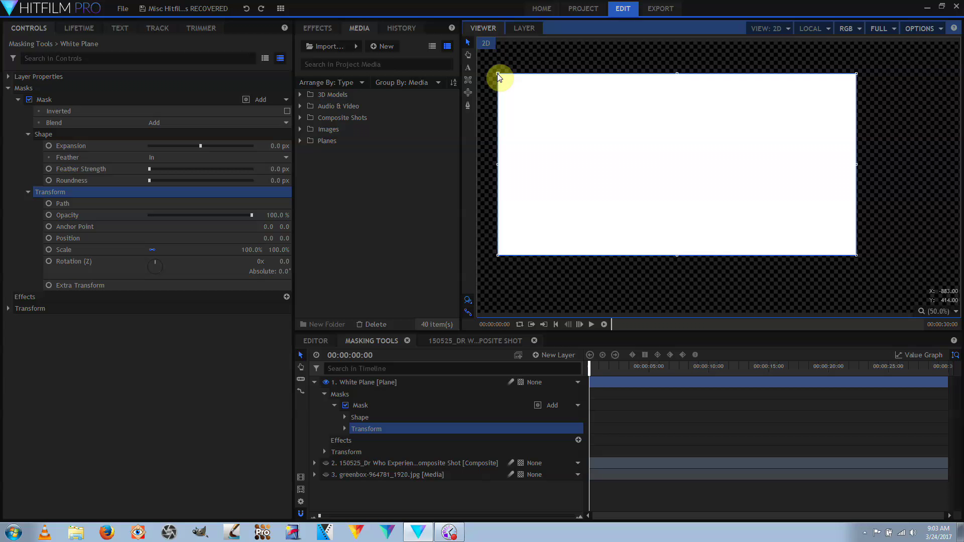
{"action": "left_click_drag", "start_coordinate": [498, 75], "coordinate": [561, 103]}
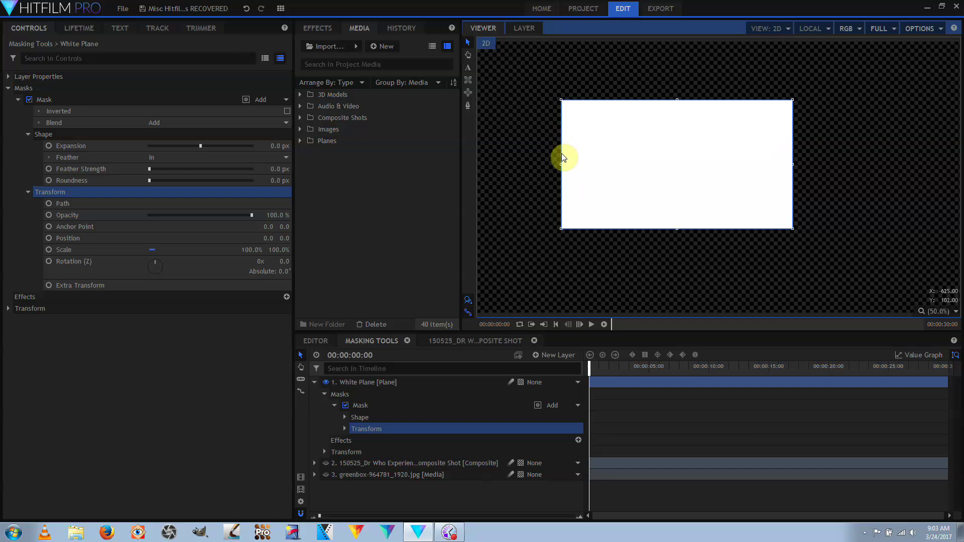
{"action": "left_click_drag", "start_coordinate": [561, 165], "coordinate": [538, 146]}
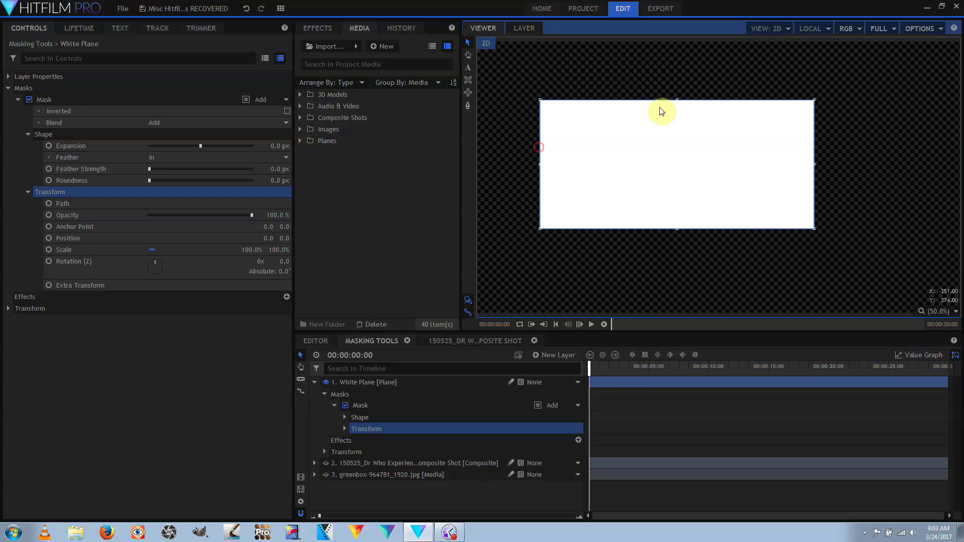
Reduce the rectangular mask's height by its top edge, then distort it into a narrow arrow-like shape by moving its corner points with the Pen tool
{"action": "mouse_move", "coordinate": [677, 99]}
{"action": "left_mouse_down"}
{"action": "mouse_move", "coordinate": [680, 69]}
{"action": "mouse_move", "coordinate": [677, 108]}
{"action": "left_mouse_up"}
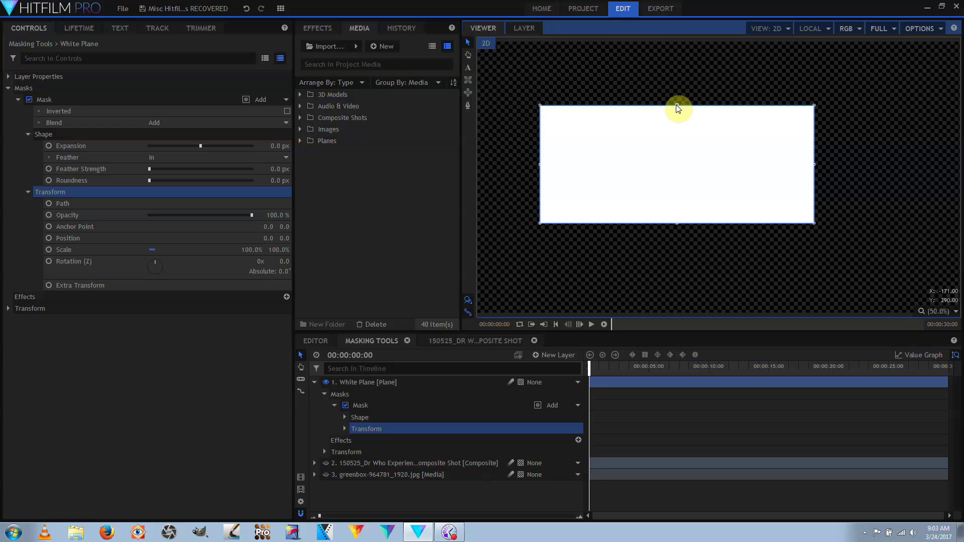
{"action": "left_click", "coordinate": [467, 108]}
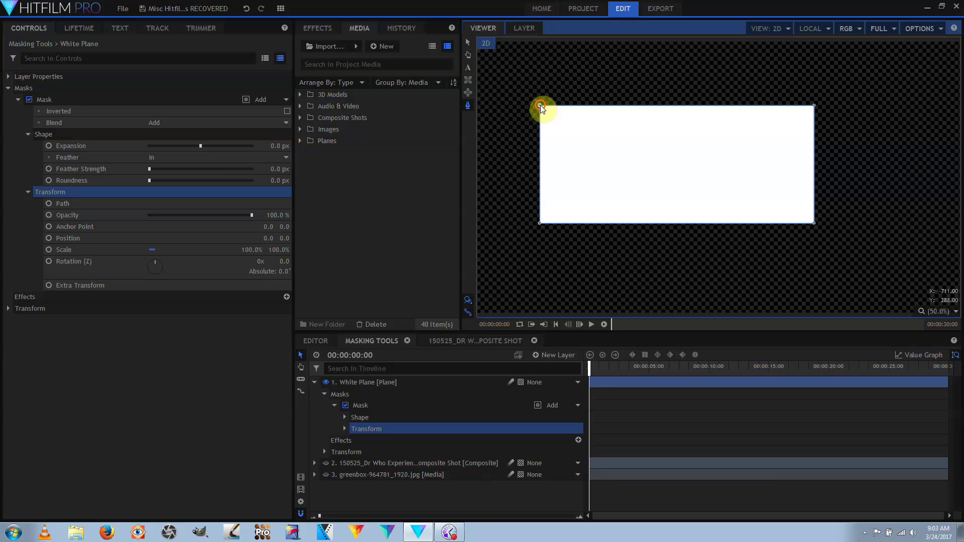
{"action": "left_click_drag", "start_coordinate": [541, 105], "coordinate": [628, 143]}
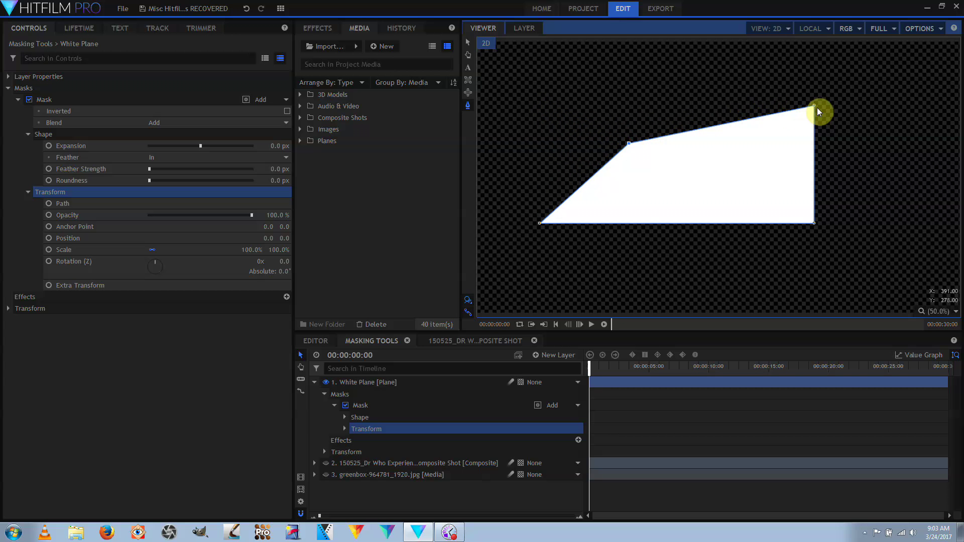
{"action": "left_click_drag", "start_coordinate": [814, 105], "coordinate": [775, 141]}
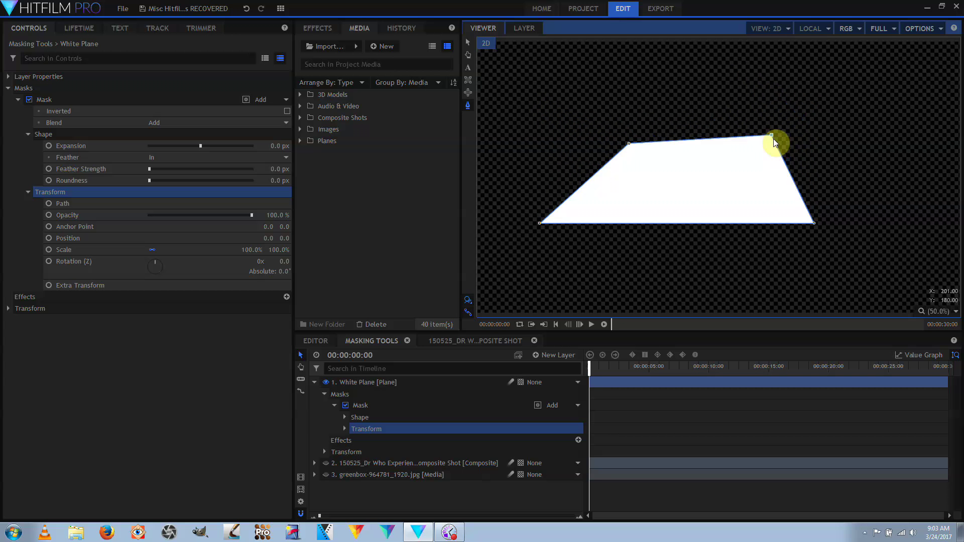
{"action": "left_click_drag", "start_coordinate": [814, 222], "coordinate": [883, 176]}
{"action": "left_click_drag", "start_coordinate": [540, 223], "coordinate": [745, 155]}
{"action": "left_click_drag", "start_coordinate": [628, 144], "coordinate": [510, 195]}
{"action": "left_click_drag", "start_coordinate": [883, 175], "coordinate": [714, 266]}
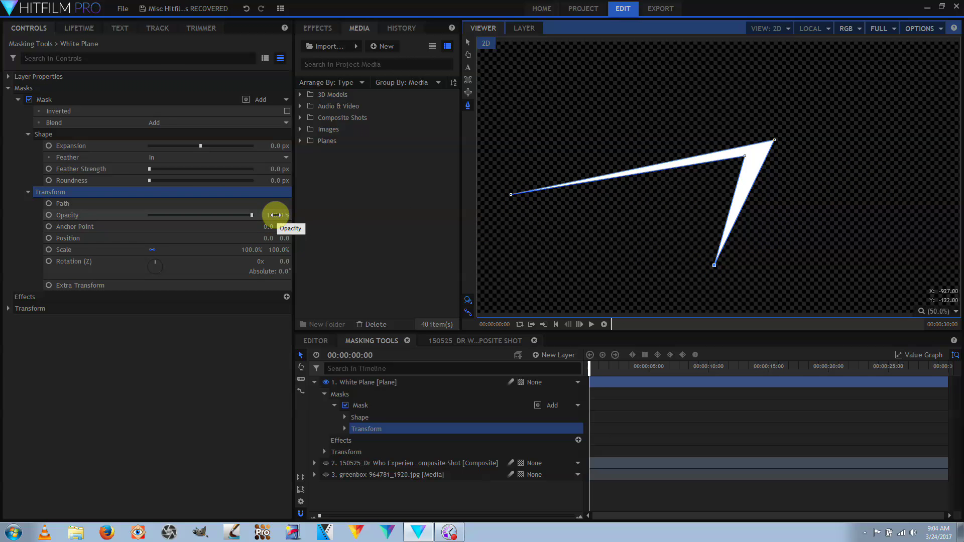
Scrub the mask's Opacity, then revert the project history to the first Set Path Point Left Handle entry
{"action": "mouse_move", "coordinate": [276, 215]}
{"action": "left_mouse_down"}
{"action": "mouse_move", "coordinate": [226, 215]}
{"action": "mouse_move", "coordinate": [271, 215]}
{"action": "left_mouse_up"}
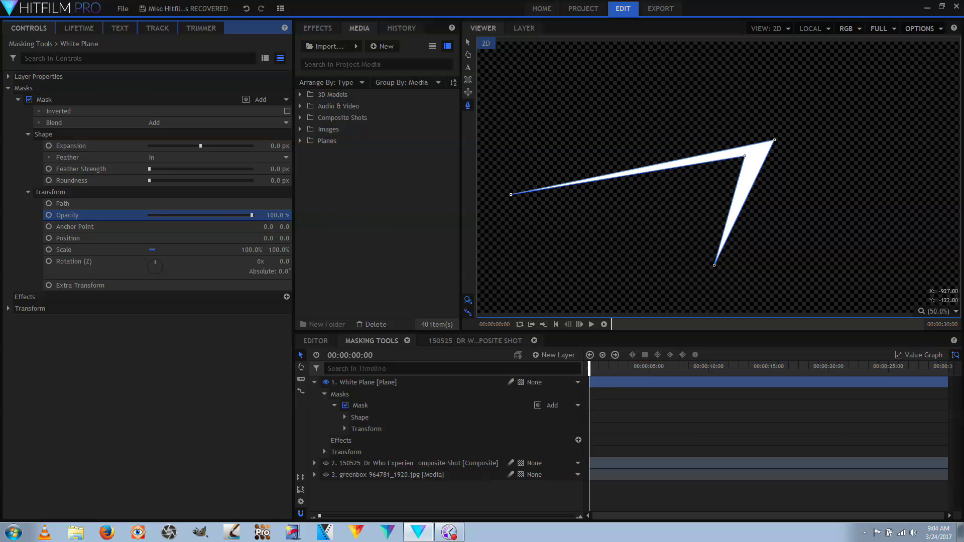
{"action": "left_click", "coordinate": [400, 28]}
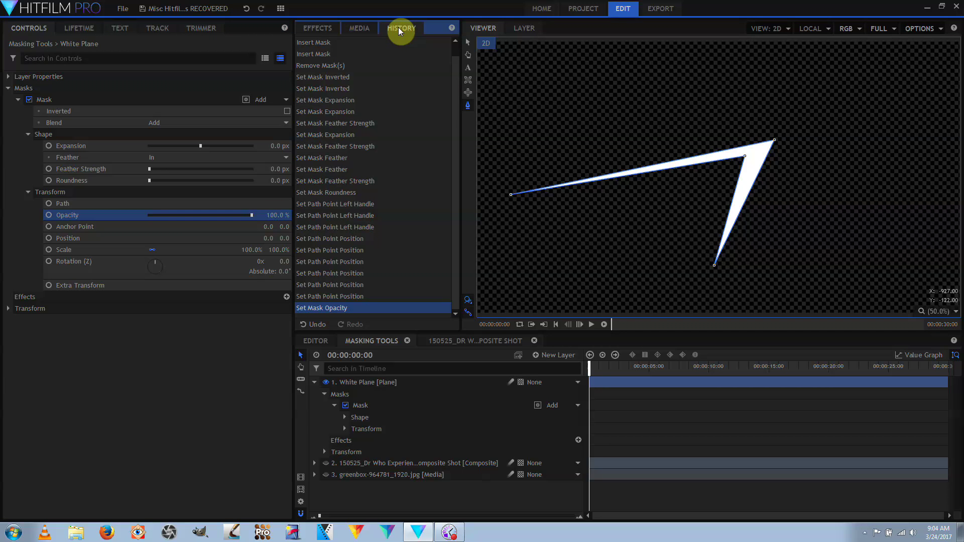
{"action": "left_click", "coordinate": [344, 202]}
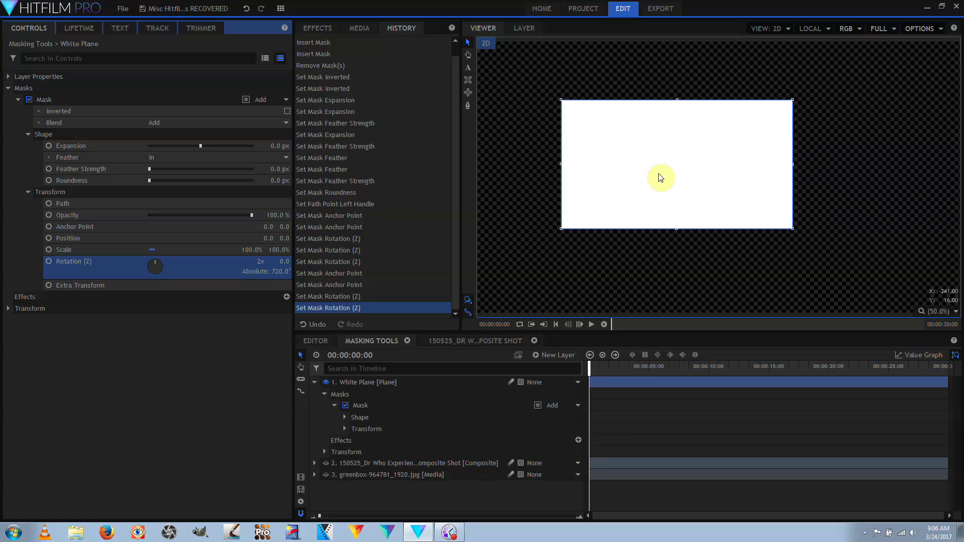
Shift the mask's Anchor Point to move the rectangle within the frame, then set both Anchor Point values to 0
{"action": "mouse_move", "coordinate": [266, 226]}
{"action": "left_mouse_down"}
{"action": "mouse_move", "coordinate": [282, 226]}
{"action": "mouse_move", "coordinate": [246, 227]}
{"action": "mouse_move", "coordinate": [301, 226]}
{"action": "mouse_move", "coordinate": [284, 224]}
{"action": "left_mouse_up"}
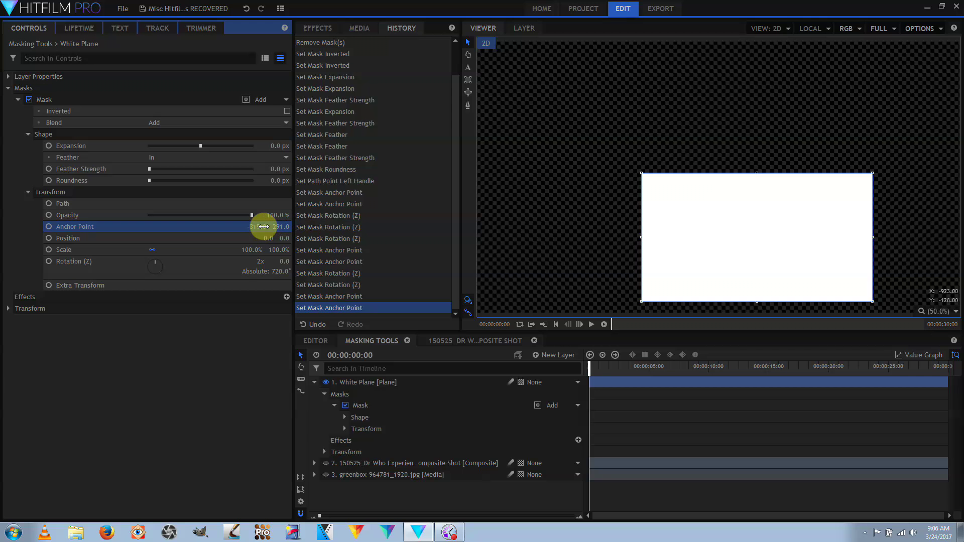
{"action": "left_click", "coordinate": [261, 226]}
{"action": "type", "text": "0"}
{"action": "key", "text": "Tab"}
{"action": "type", "text": "0"}
{"action": "key", "text": "Return"}
Set the mask's Rotation (Z) to 0 full turns
{"action": "left_click", "coordinate": [268, 261]}
{"action": "type", "text": "0"}
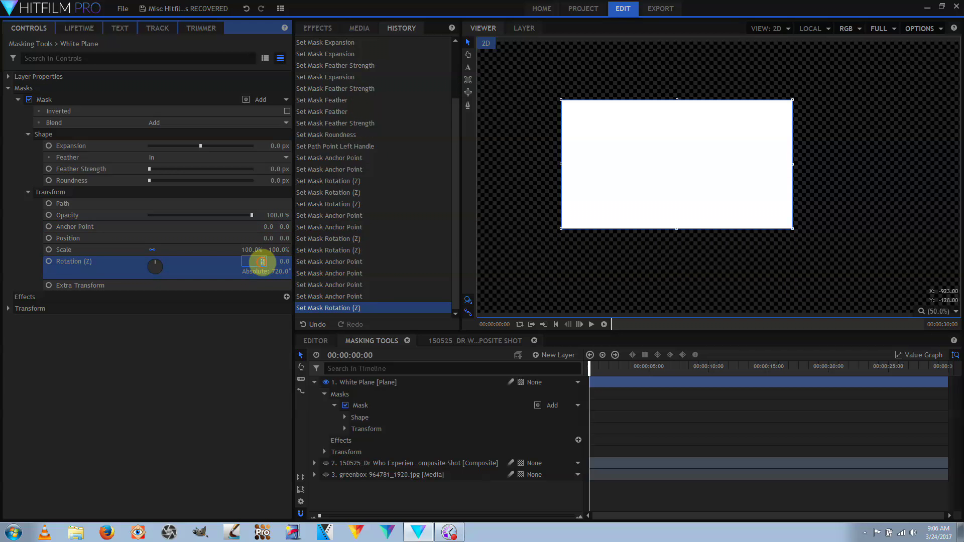
{"action": "key", "text": "Return"}
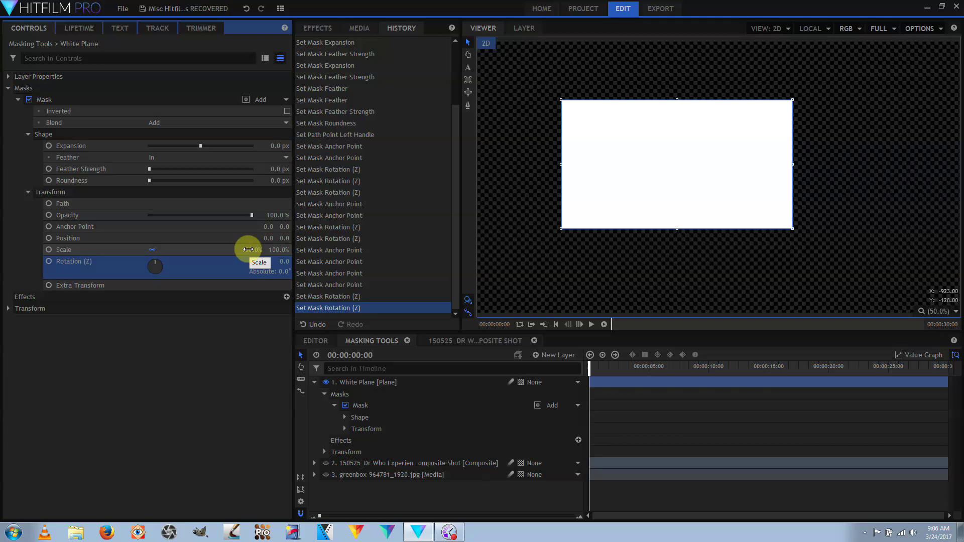
Try scaling the mask uniformly to 85% and, with the scale axes unlinked, to 47% by 134%, then undo the scale changes
{"action": "left_click_drag", "start_coordinate": [248, 249], "coordinate": [201, 254]}
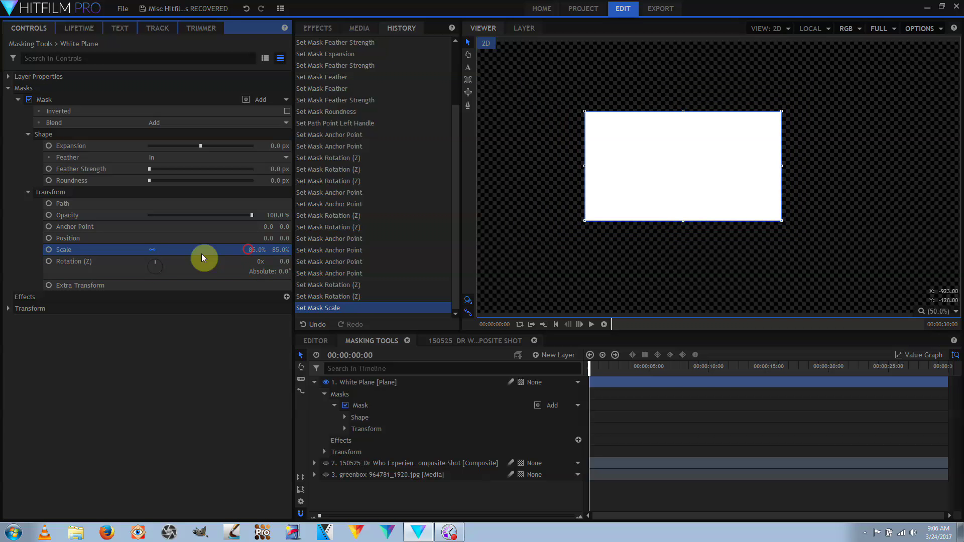
{"action": "left_click", "coordinate": [155, 249]}
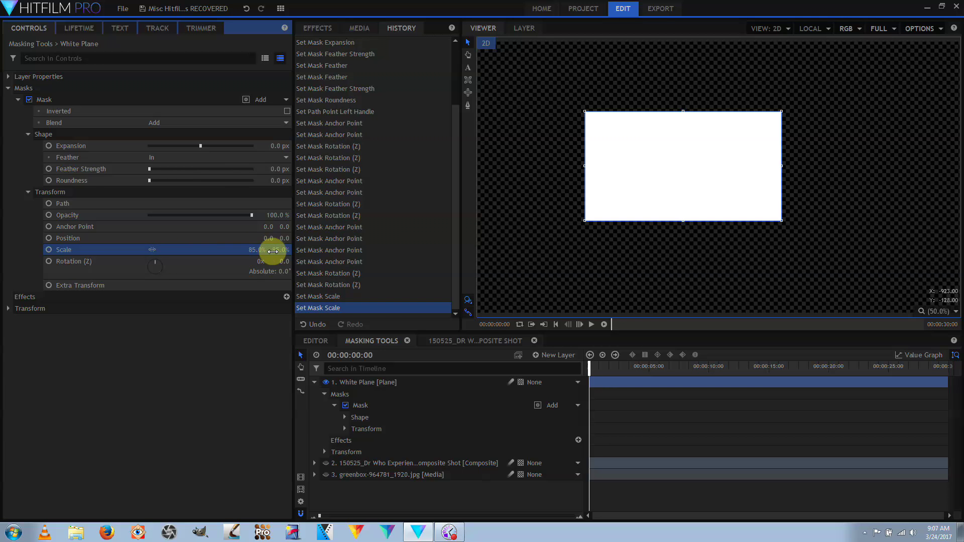
{"action": "mouse_move", "coordinate": [260, 248]}
{"action": "left_mouse_down"}
{"action": "mouse_move", "coordinate": [274, 249]}
{"action": "mouse_move", "coordinate": [221, 251]}
{"action": "mouse_move", "coordinate": [254, 247]}
{"action": "left_mouse_up"}
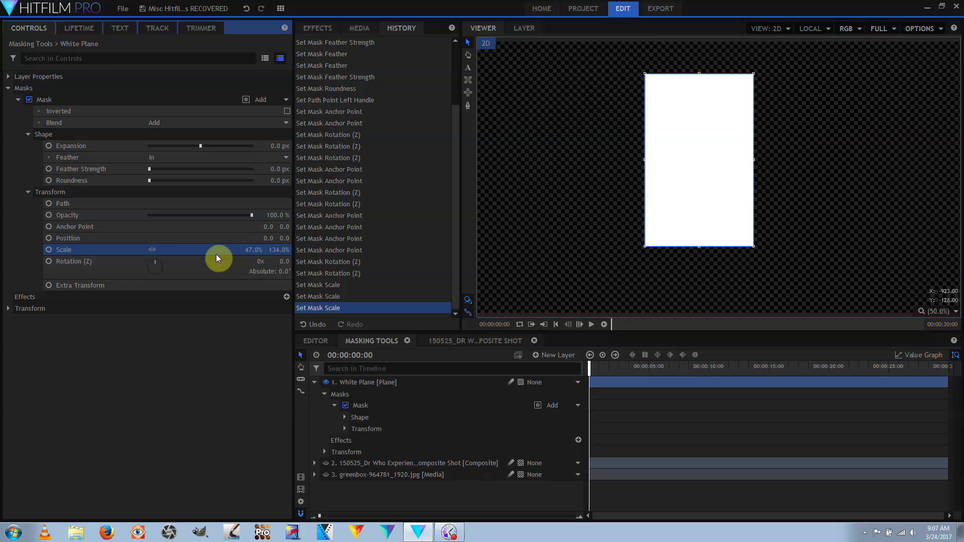
{"action": "key", "text": "ctrl+z"}
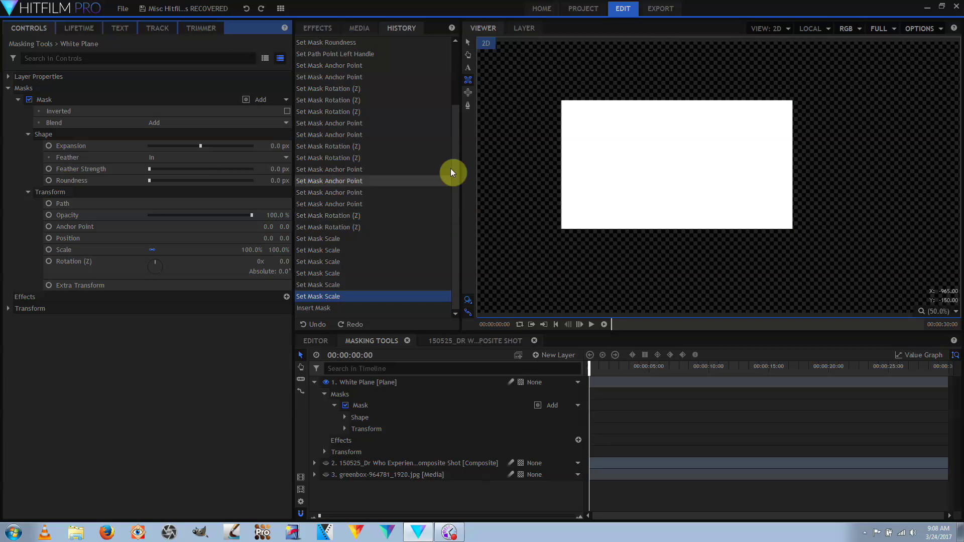
Add a second mask to the White Plane by drawing a square with the rectangle mask tool to the right of the existing rectangle
{"action": "left_click", "coordinate": [470, 86]}
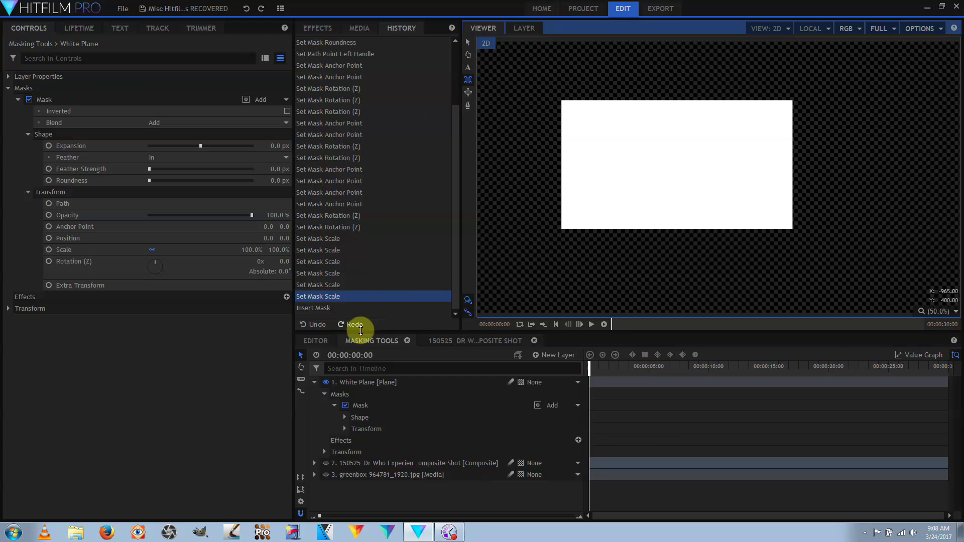
{"action": "left_click", "coordinate": [355, 405]}
{"action": "left_click", "coordinate": [344, 394]}
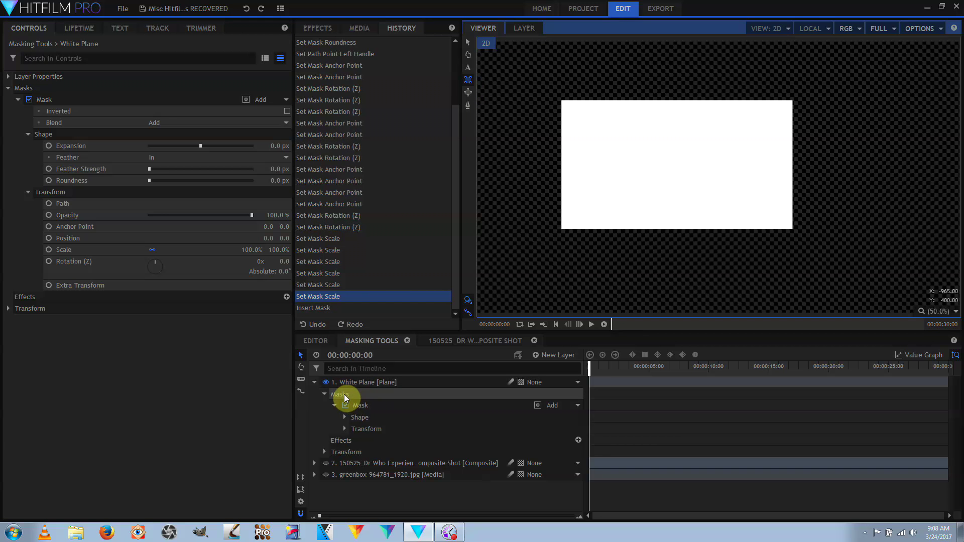
{"action": "left_click", "coordinate": [345, 394]}
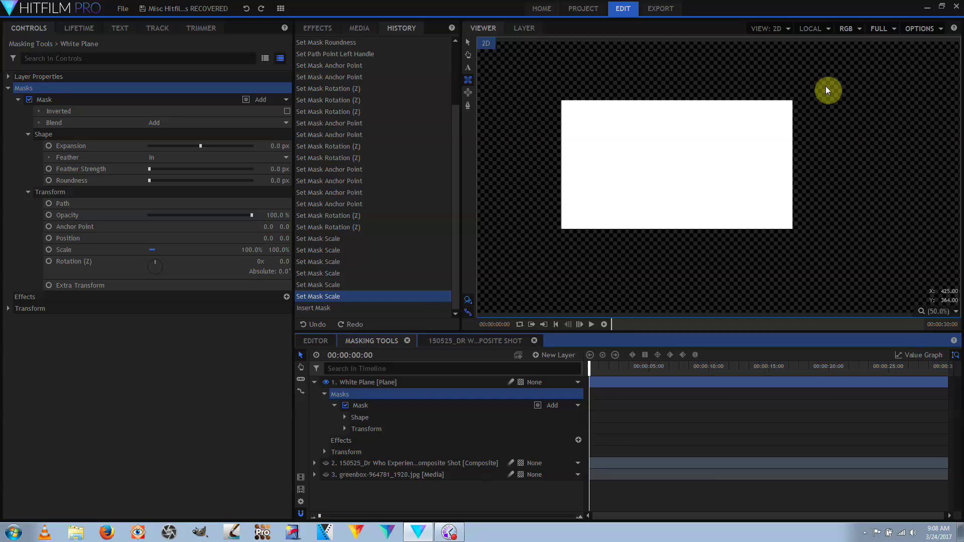
{"action": "mouse_move", "coordinate": [825, 86]}
{"action": "left_mouse_down"}
{"action": "mouse_move", "coordinate": [902, 162]}
{"action": "mouse_move", "coordinate": [815, 140]}
{"action": "mouse_move", "coordinate": [860, 185]}
{"action": "mouse_move", "coordinate": [817, 129]}
{"action": "mouse_move", "coordinate": [857, 185]}
{"action": "mouse_move", "coordinate": [858, 243]}
{"action": "mouse_move", "coordinate": [924, 186]}
{"action": "mouse_move", "coordinate": [932, 142]}
{"action": "mouse_move", "coordinate": [927, 213]}
{"action": "mouse_move", "coordinate": [869, 258]}
{"action": "mouse_move", "coordinate": [677, 238]}
{"action": "mouse_move", "coordinate": [577, 209]}
{"action": "mouse_move", "coordinate": [548, 100]}
{"action": "mouse_move", "coordinate": [590, 64]}
{"action": "mouse_move", "coordinate": [831, 83]}
{"action": "left_mouse_up"}
{"action": "left_click_drag", "start_coordinate": [898, 171], "coordinate": [860, 233]}
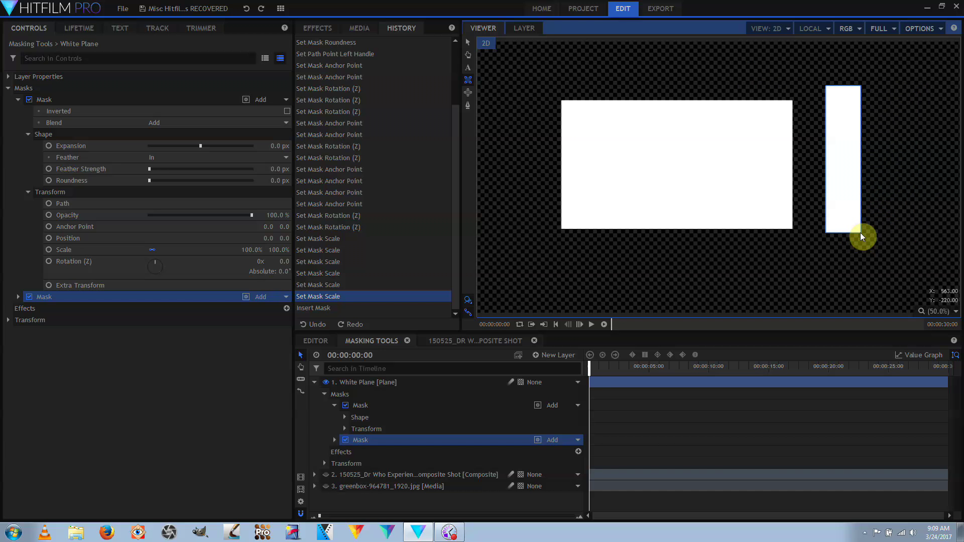
{"action": "left_click_drag", "start_coordinate": [860, 233], "coordinate": [851, 173]}
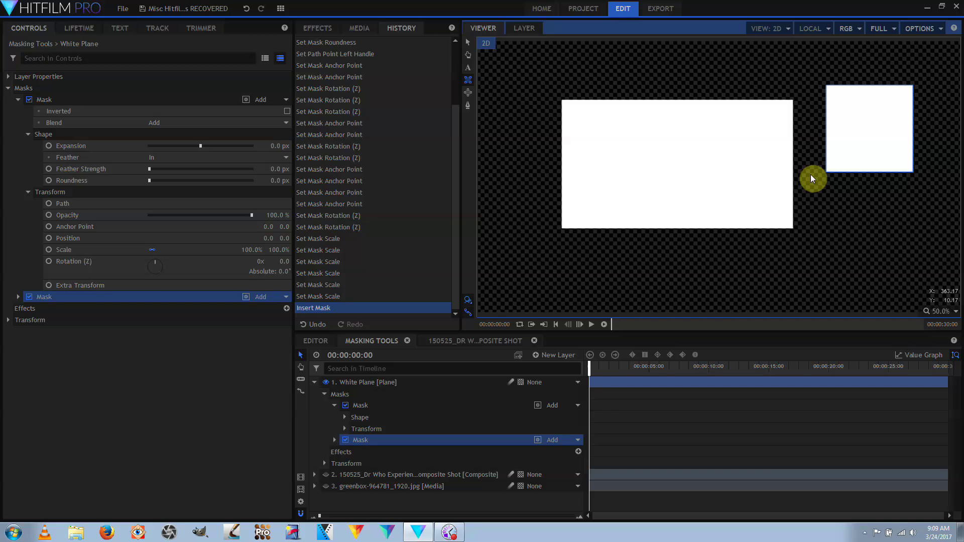
Draw a third rectangular mask from outside the frame across its upper-left corner, then delete both added masks
{"action": "scroll", "coordinate": [811, 175], "scroll_direction": "down", "scroll_amount": 2}
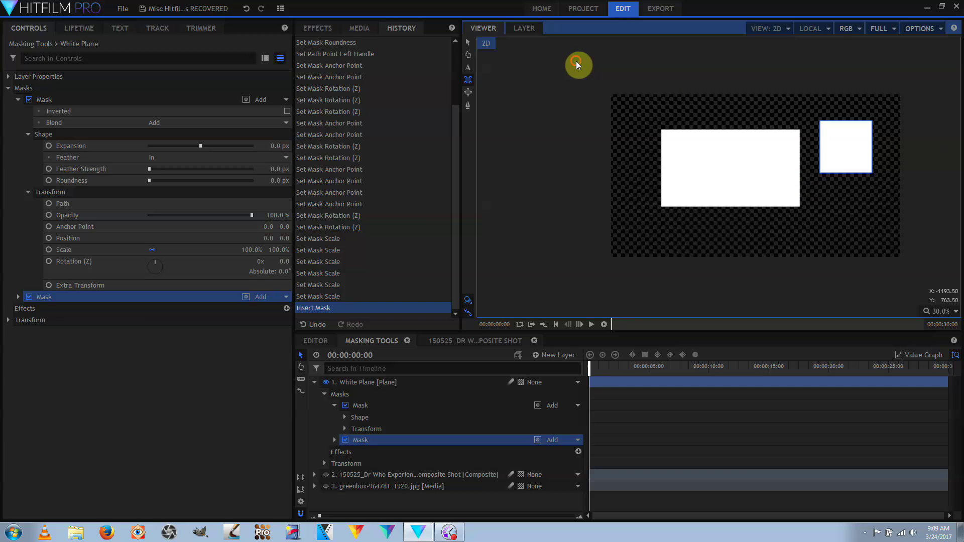
{"action": "left_click_drag", "start_coordinate": [576, 62], "coordinate": [653, 154]}
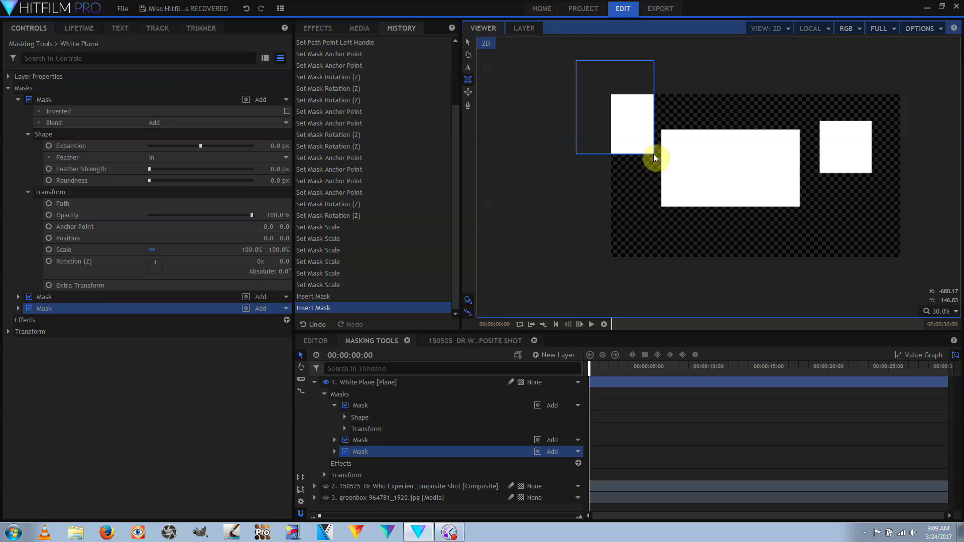
{"action": "key", "text": "Delete"}
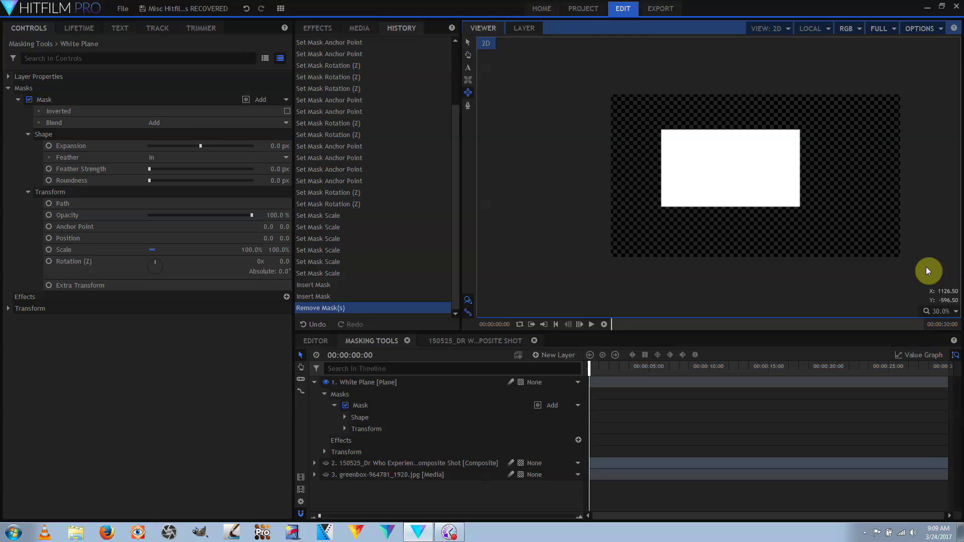
Set the viewer zoom to 50% and draw a circular mask in the frame's upper-right area as a new mask on the White Plane
{"action": "left_click", "coordinate": [948, 312]}
{"action": "left_click", "coordinate": [940, 430]}
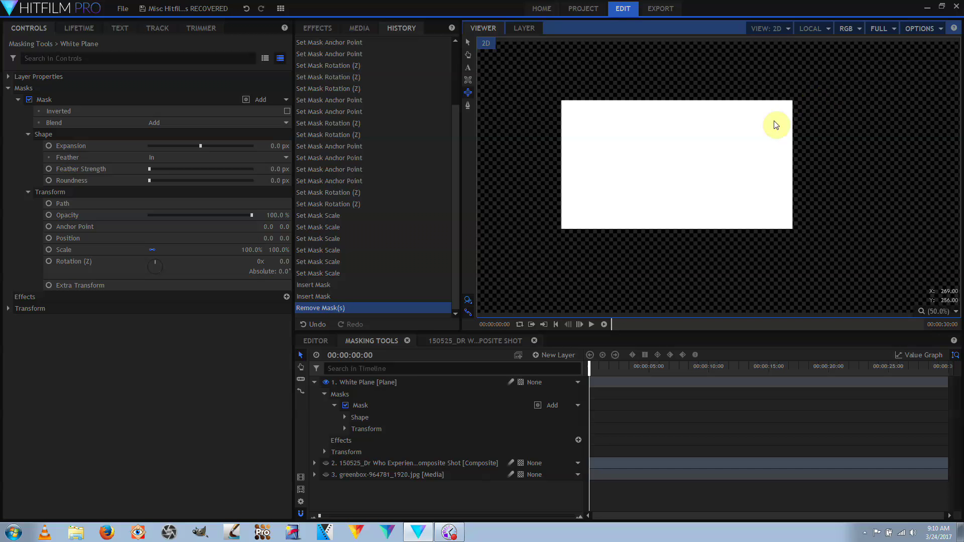
{"action": "left_click", "coordinate": [348, 393]}
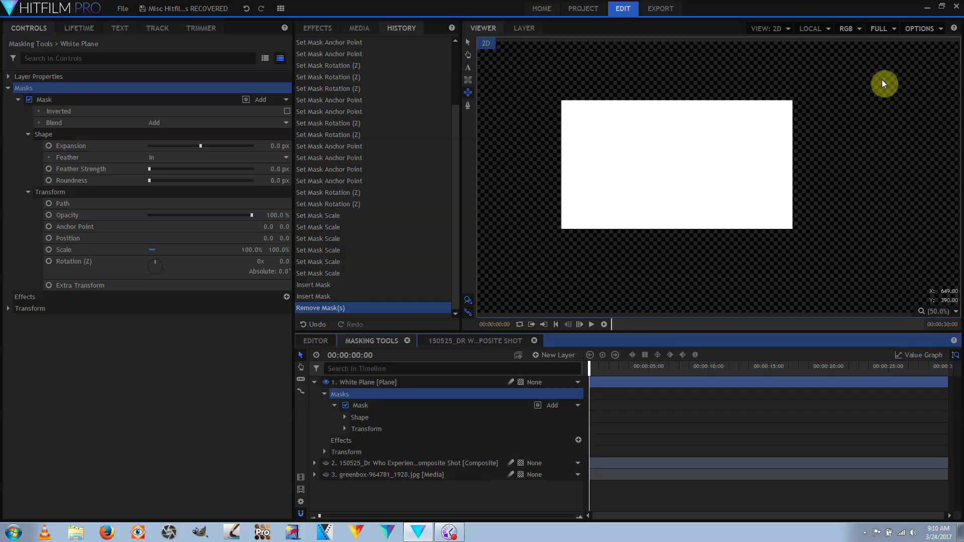
{"action": "left_click_drag", "start_coordinate": [881, 79], "coordinate": [798, 149]}
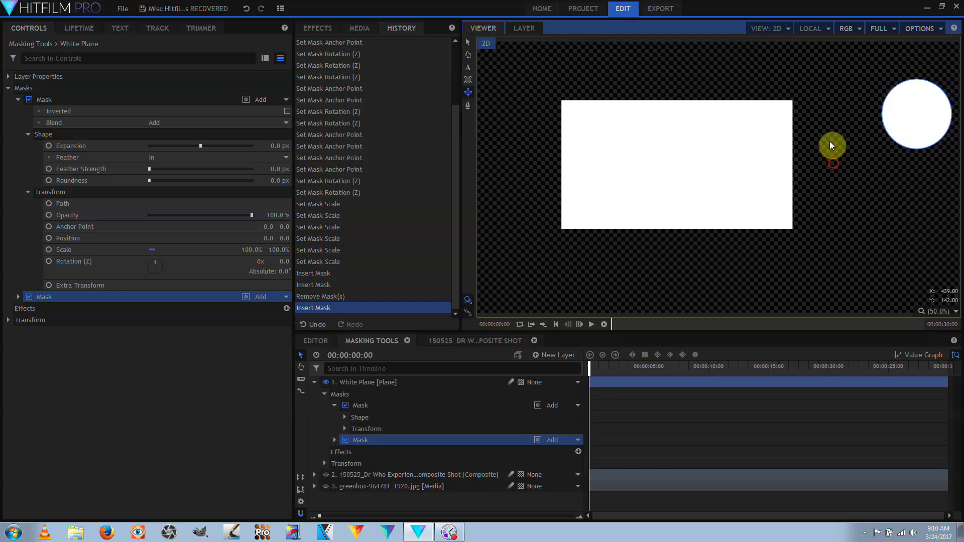
{"action": "left_click", "coordinate": [831, 176]}
Rename the rectangle's mask to "Rectangle MAsk" and the circle's mask to "Circle Mask"
{"action": "left_click", "coordinate": [42, 101]}
{"action": "left_click", "coordinate": [53, 104]}
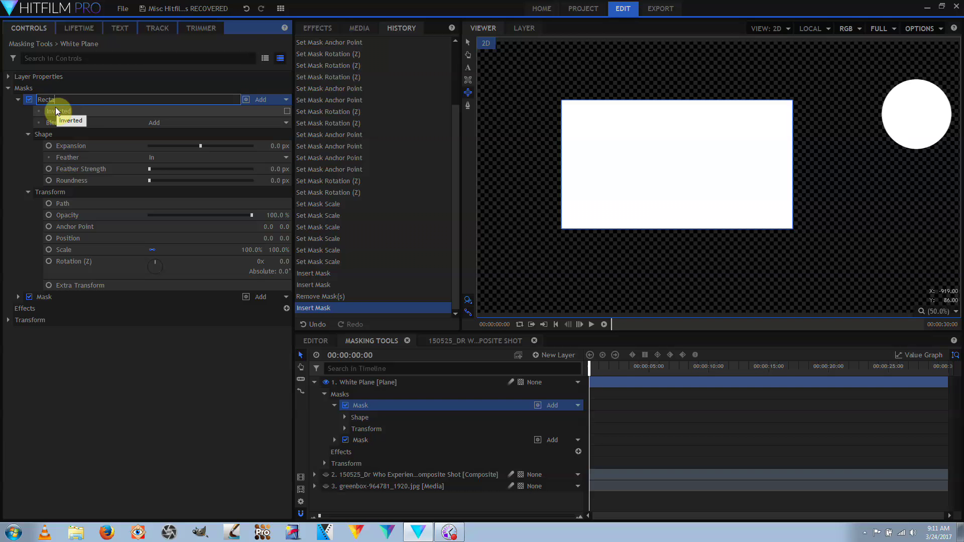
{"action": "type", "text": "Rectangle MAsk"}
{"action": "key", "text": "Return"}
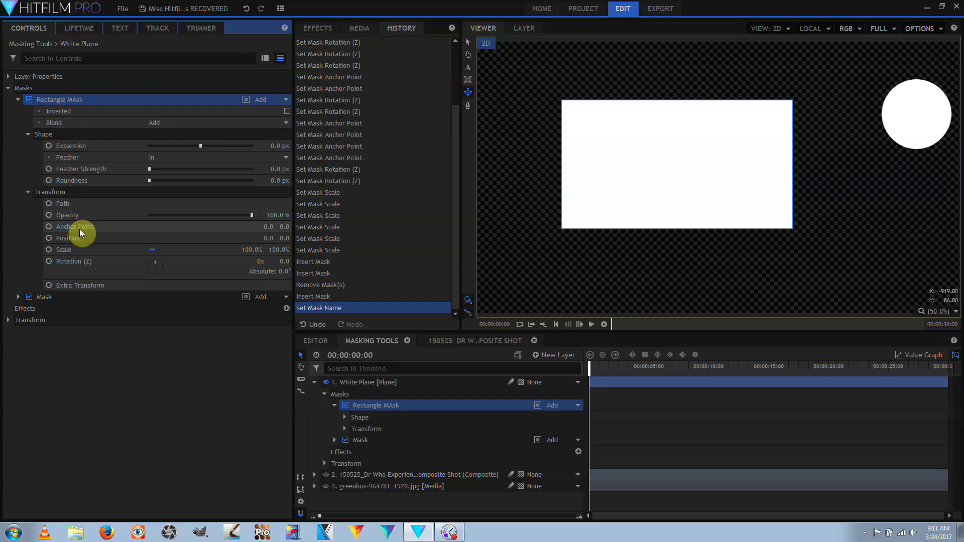
{"action": "left_click", "coordinate": [44, 297]}
{"action": "left_click", "coordinate": [44, 299]}
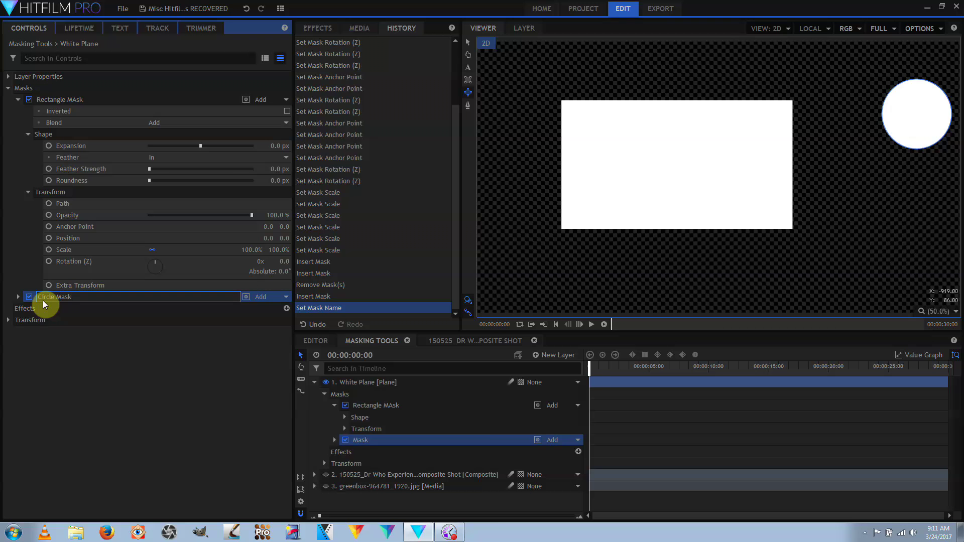
{"action": "key", "text": "Return"}
Expand the Circle Mask together with its Shape and Transform property groups
{"action": "left_click", "coordinate": [19, 297]}
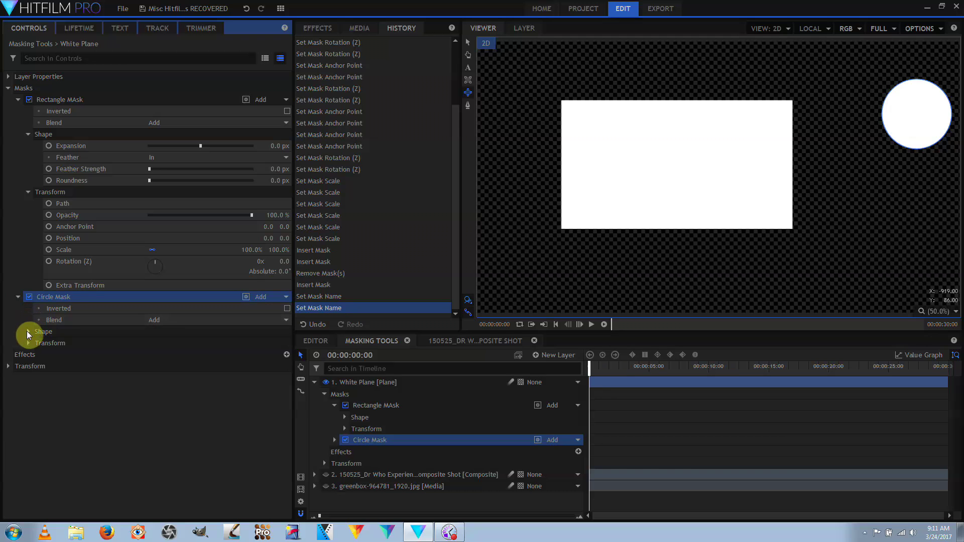
{"action": "left_click", "coordinate": [28, 331]}
{"action": "left_click", "coordinate": [28, 389]}
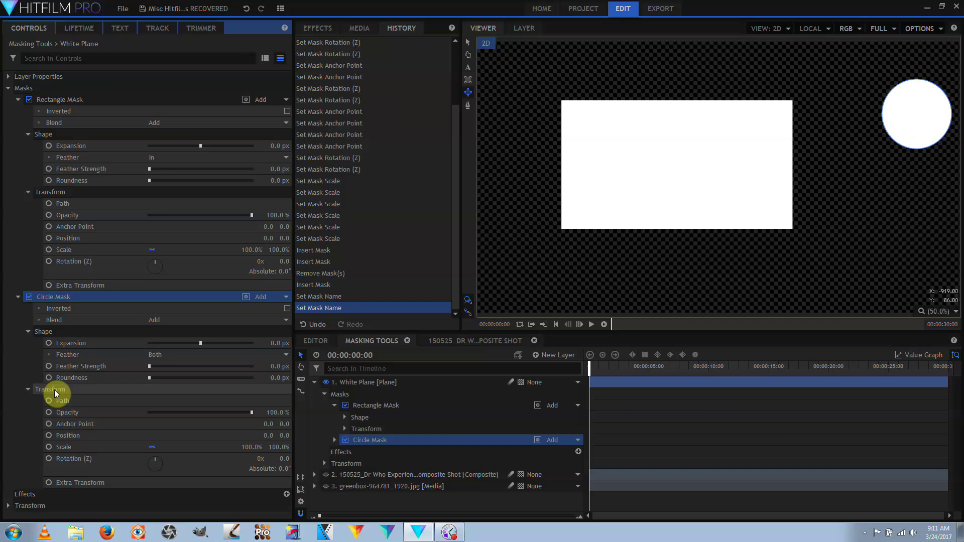
Reshape the Circle Mask's path into a thin curved hook by moving its four points with the Pen tool
{"action": "left_click", "coordinate": [64, 402]}
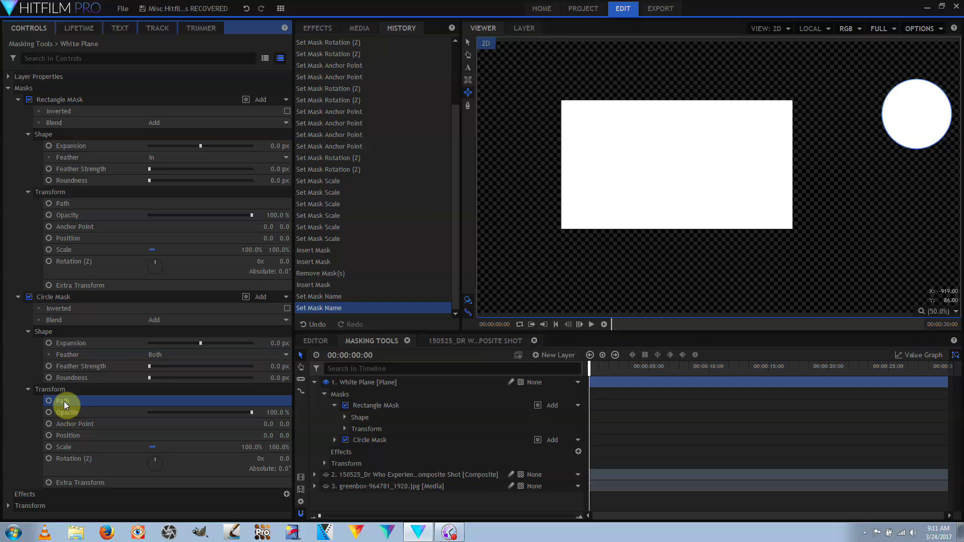
{"action": "left_click", "coordinate": [468, 107]}
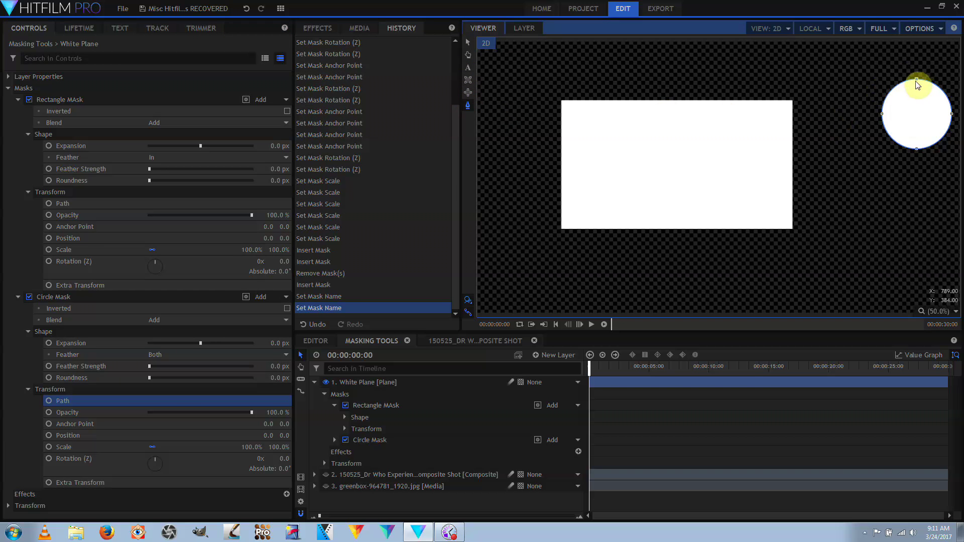
{"action": "left_click_drag", "start_coordinate": [917, 83], "coordinate": [849, 64]}
{"action": "left_click_drag", "start_coordinate": [883, 113], "coordinate": [829, 127]}
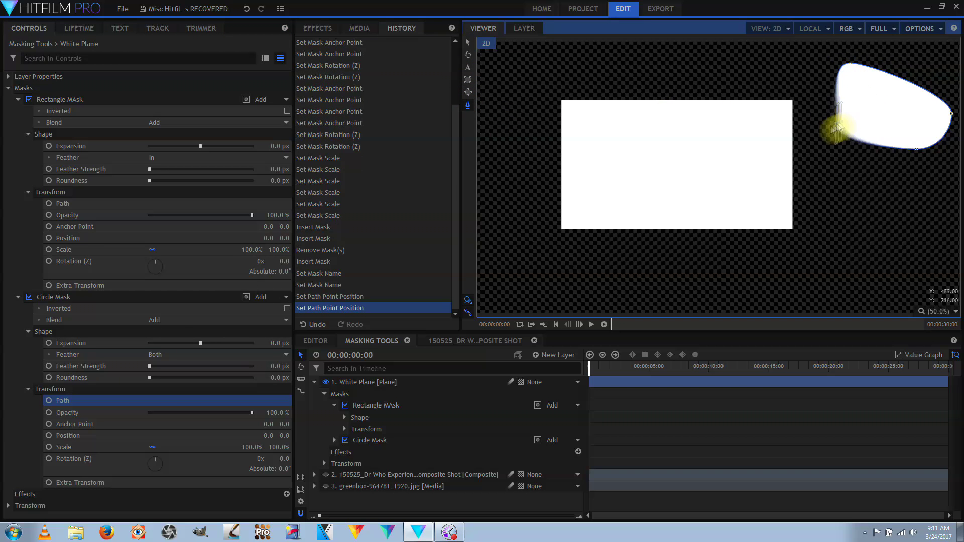
{"action": "left_click_drag", "start_coordinate": [916, 149], "coordinate": [868, 87]}
{"action": "left_click_drag", "start_coordinate": [951, 113], "coordinate": [949, 179]}
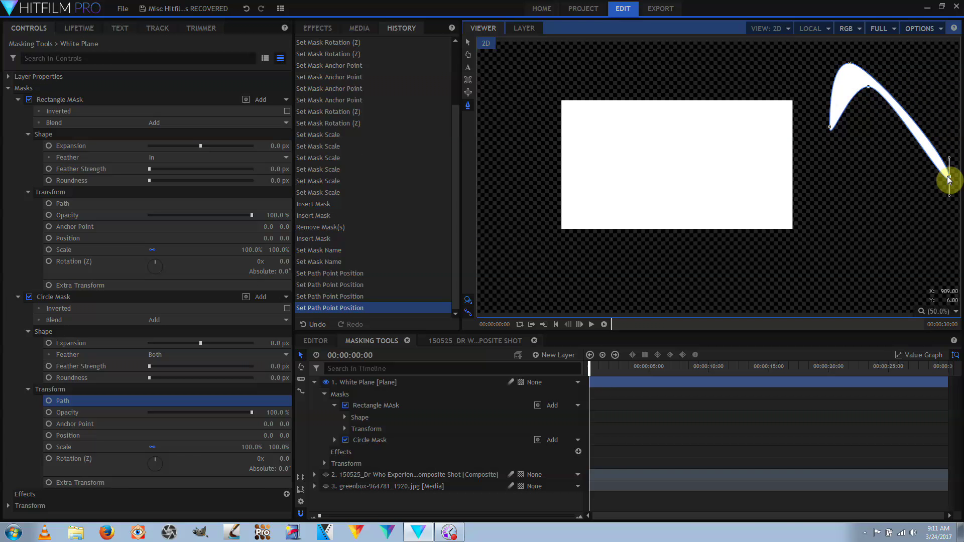
Undo the last four path point moves on the Circle Mask
{"action": "key", "text": "ctrl+z"}
{"action": "key", "text": "ctrl+z"}
{"action": "key", "text": "ctrl+z"}
{"action": "key", "text": "ctrl+z"}
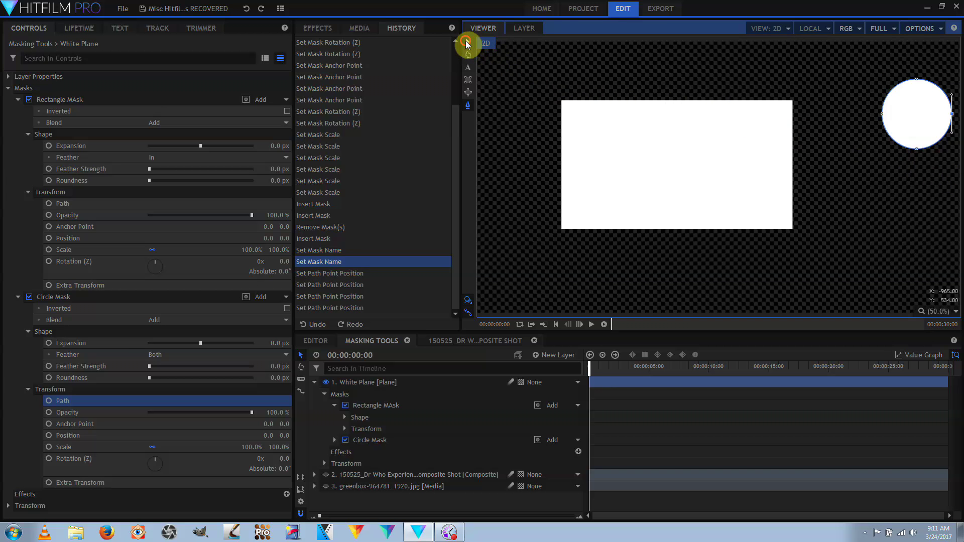
Move the Circle Mask's path onto the left half of the white rectangle with the Select tool
{"action": "left_click", "coordinate": [467, 43]}
{"action": "left_click", "coordinate": [105, 402]}
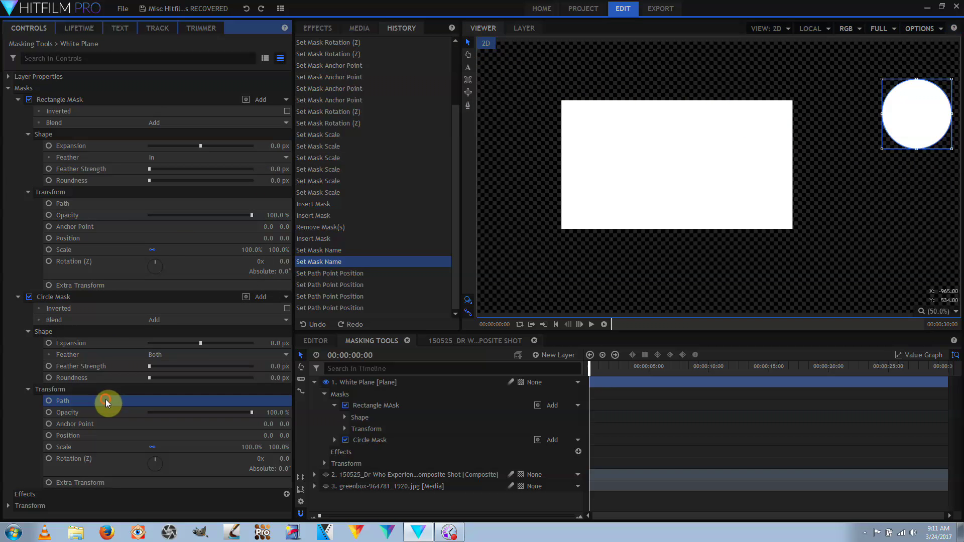
{"action": "left_click", "coordinate": [927, 114]}
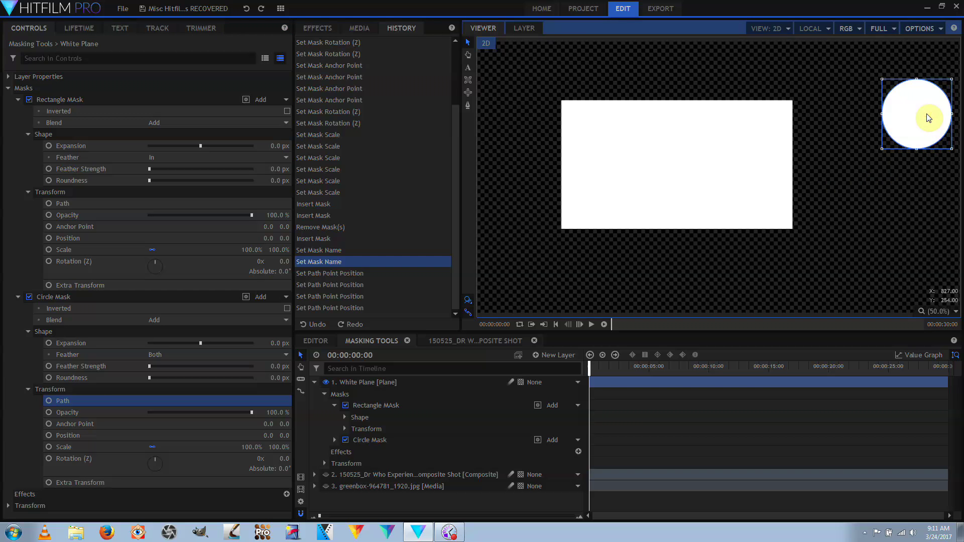
{"action": "left_click_drag", "start_coordinate": [928, 118], "coordinate": [641, 173]}
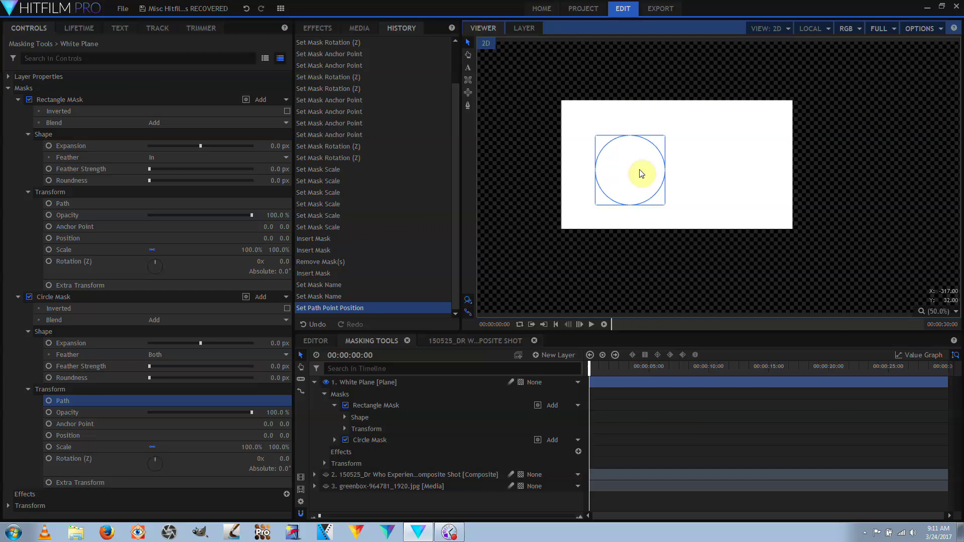
Collapse the Rectangle MAsk and try inverting the Circle Mask, viewing it with the Rectangle MAsk disabled and enabled, then turn the inversion off
{"action": "left_click", "coordinate": [17, 99]}
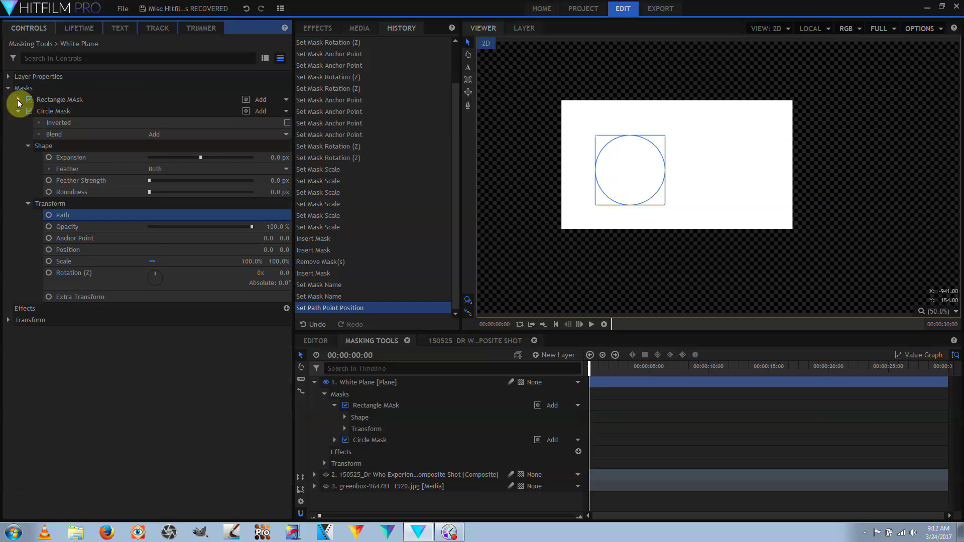
{"action": "left_click", "coordinate": [287, 123]}
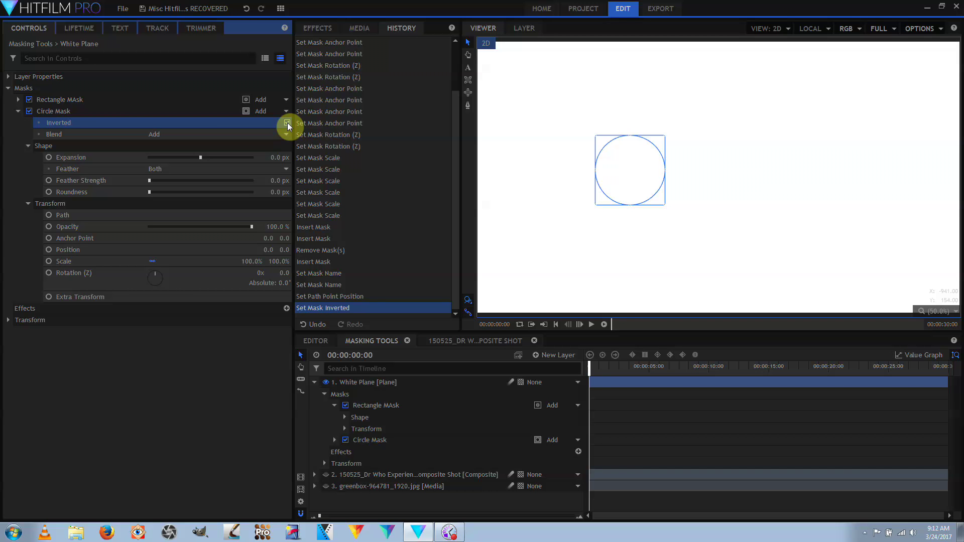
{"action": "left_click", "coordinate": [29, 100]}
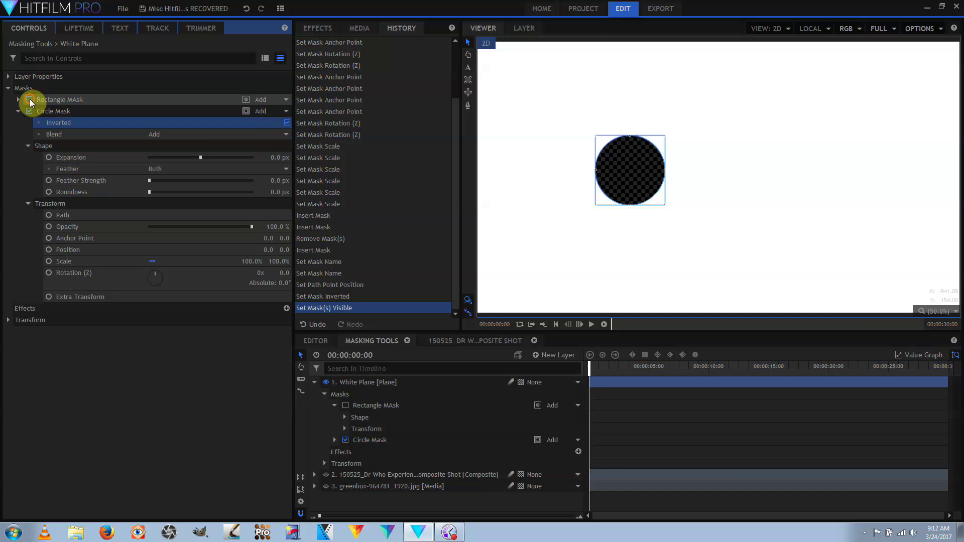
{"action": "left_click", "coordinate": [29, 99]}
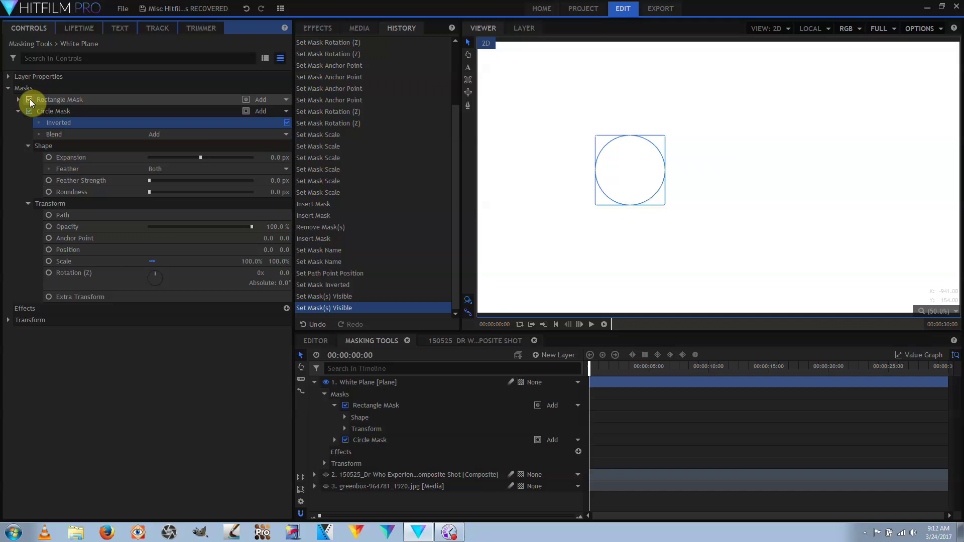
{"action": "left_click", "coordinate": [287, 123]}
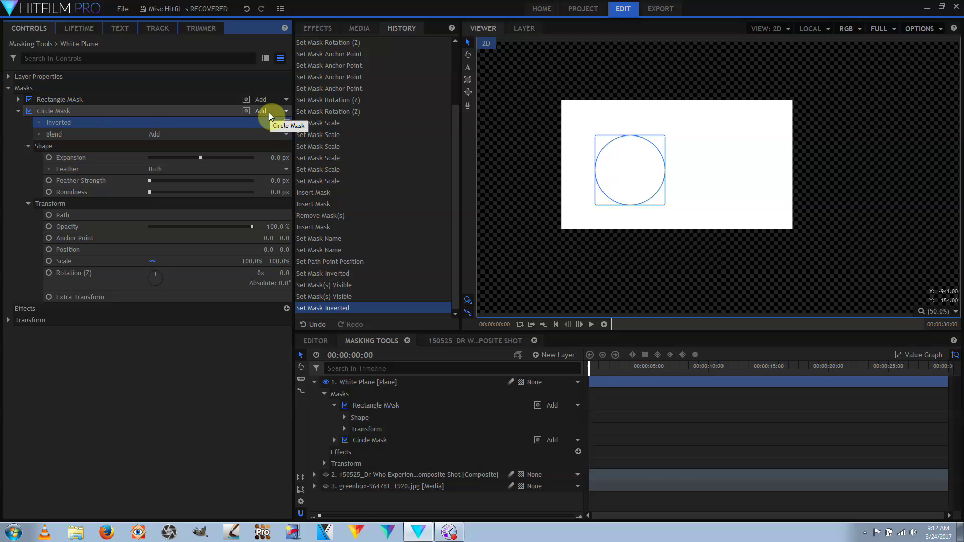
Set the Circle Mask's blend mode to Subtract and shift the circle slightly left inside the rectangle
{"action": "left_click", "coordinate": [269, 112]}
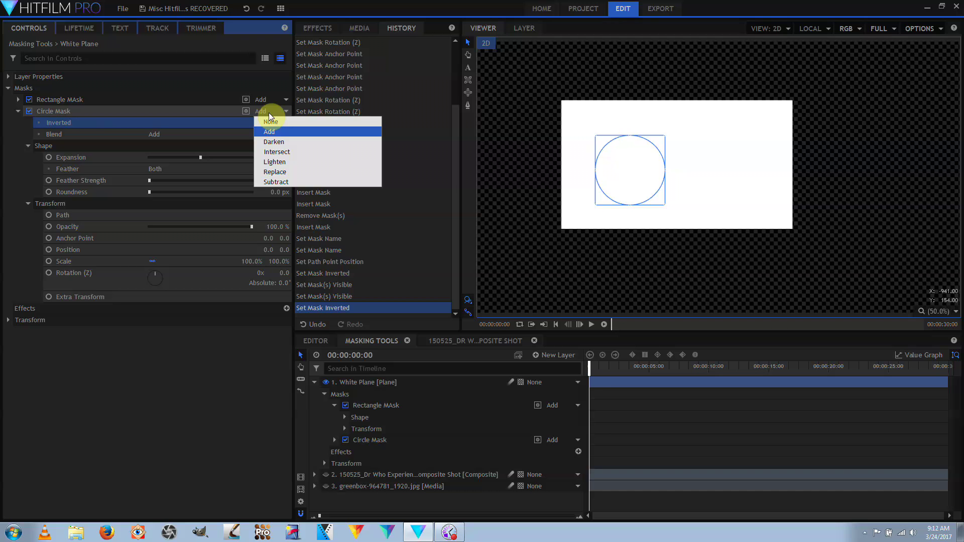
{"action": "left_click", "coordinate": [285, 183]}
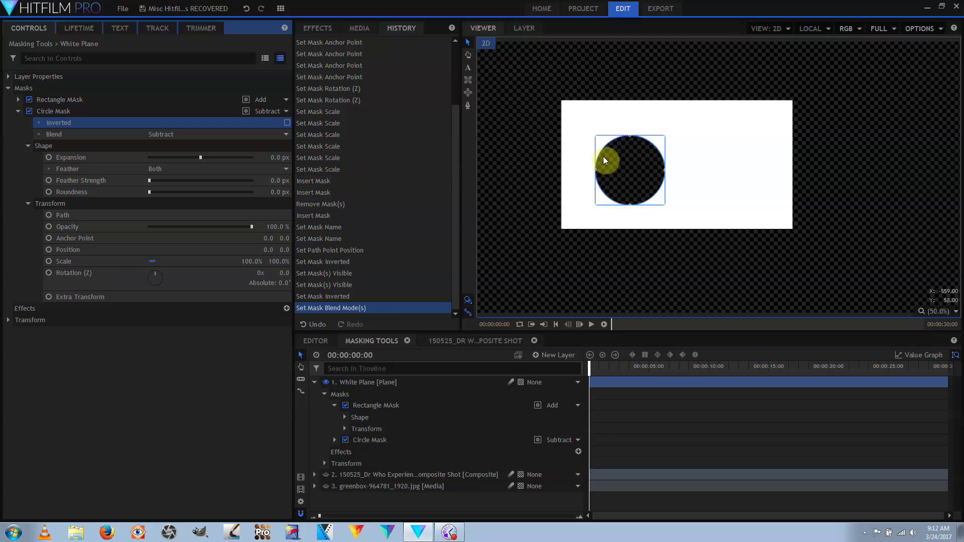
{"action": "mouse_move", "coordinate": [612, 156]}
{"action": "left_mouse_down"}
{"action": "mouse_move", "coordinate": [638, 174]}
{"action": "mouse_move", "coordinate": [765, 144]}
{"action": "mouse_move", "coordinate": [729, 98]}
{"action": "mouse_move", "coordinate": [611, 130]}
{"action": "mouse_move", "coordinate": [603, 160]}
{"action": "left_mouse_up"}
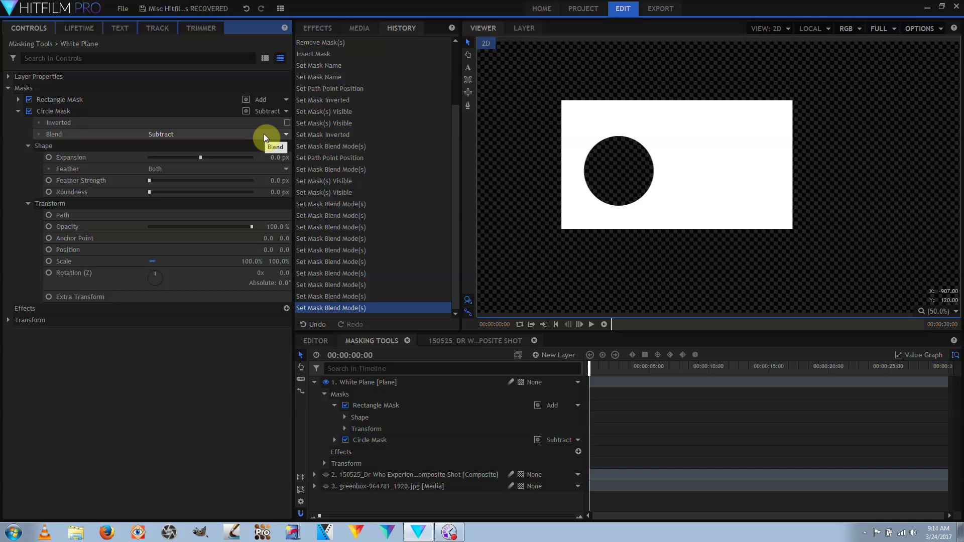
Try the Darken and Intersect blend modes on the Circle Mask, moving the circle inside the rectangle under each one
{"action": "left_click", "coordinate": [263, 133]}
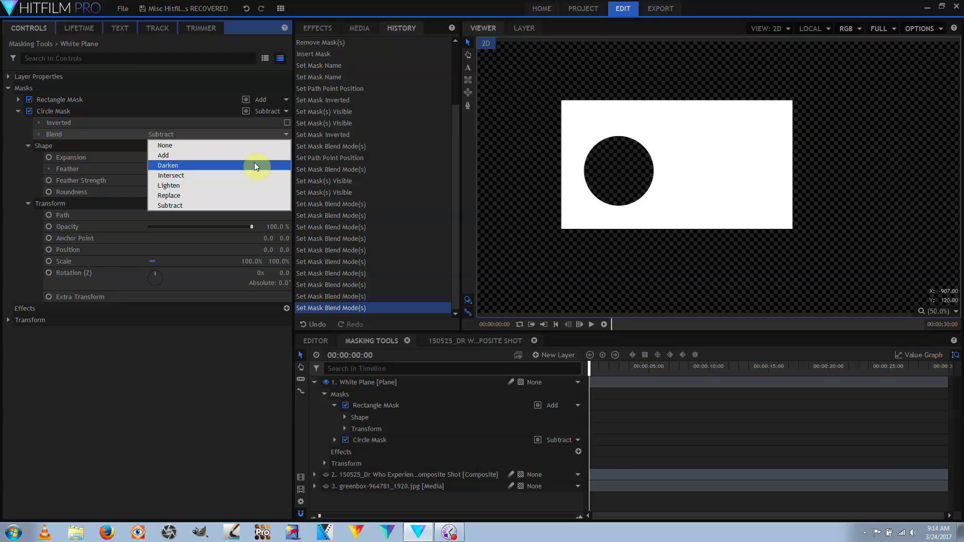
{"action": "left_click", "coordinate": [254, 164]}
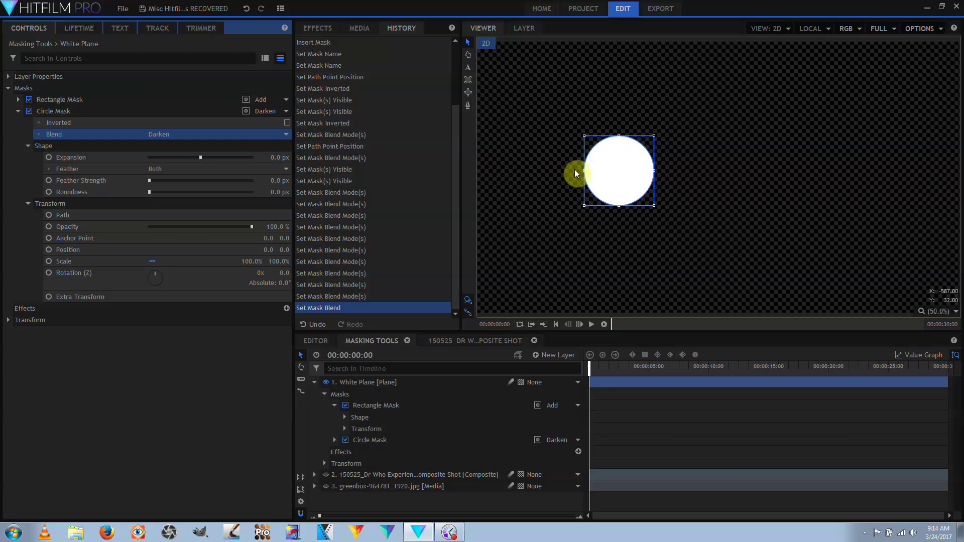
{"action": "left_click_drag", "start_coordinate": [618, 171], "coordinate": [656, 176]}
{"action": "scroll", "coordinate": [252, 135], "scroll_direction": "up", "scroll_amount": 2}
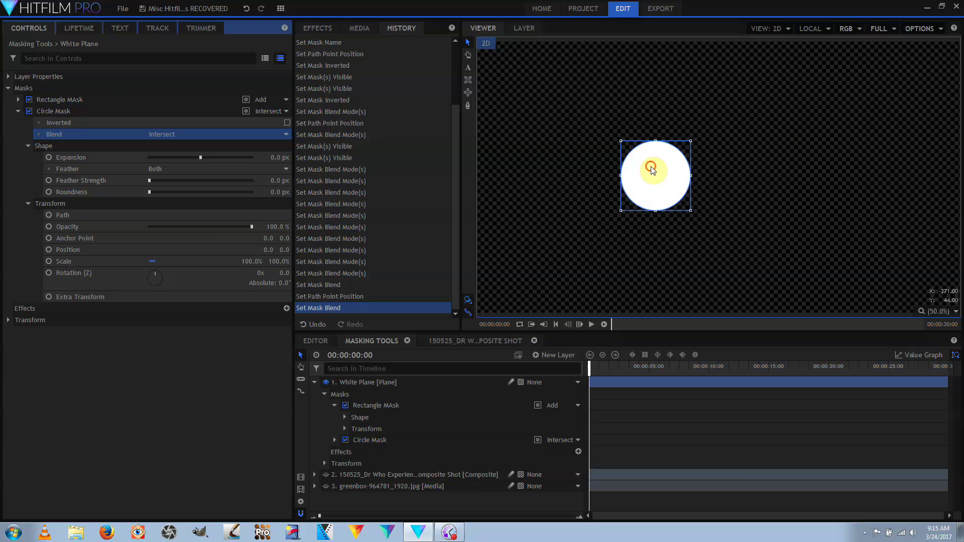
{"action": "mouse_move", "coordinate": [651, 170]}
{"action": "left_mouse_down"}
{"action": "mouse_move", "coordinate": [547, 168]}
{"action": "mouse_move", "coordinate": [538, 131]}
{"action": "mouse_move", "coordinate": [576, 114]}
{"action": "mouse_move", "coordinate": [653, 160]}
{"action": "left_mouse_up"}
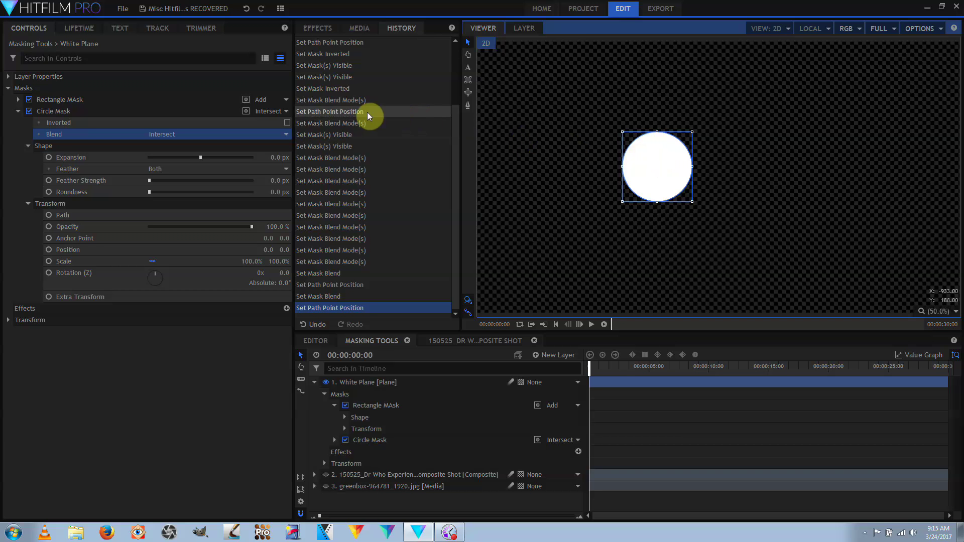
Switch the Circle Mask's blend mode to Lighten, move the circle right of the rectangle's centre, and change the mode to Replace
{"action": "left_click", "coordinate": [275, 111]}
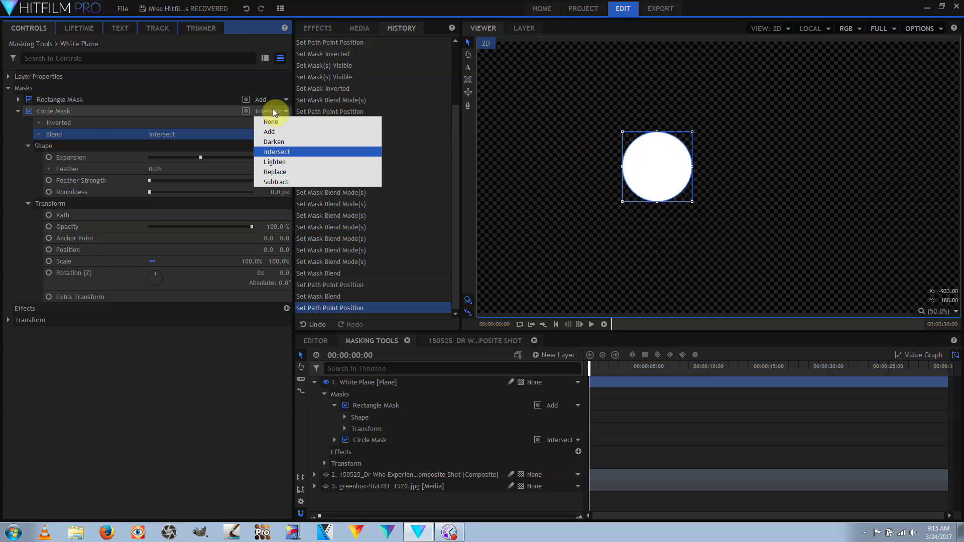
{"action": "left_click", "coordinate": [299, 161]}
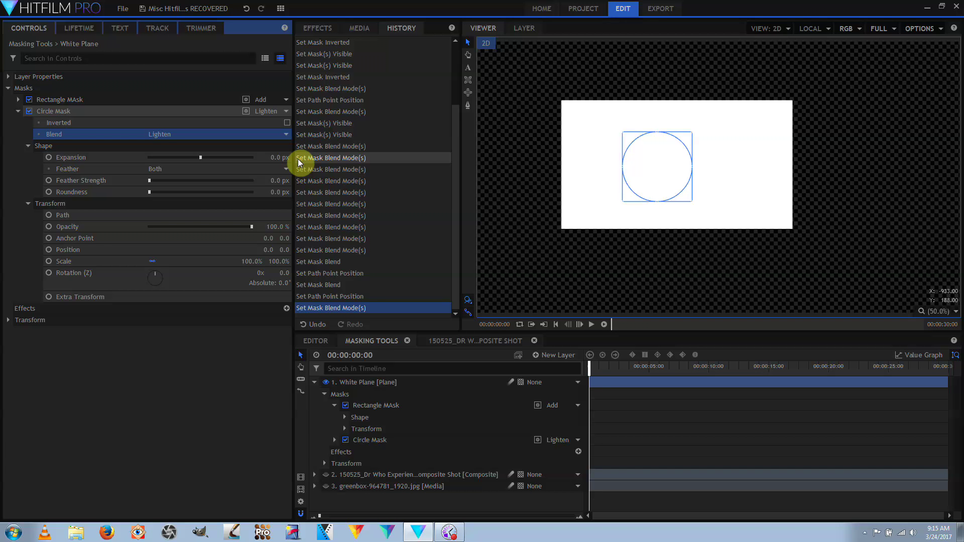
{"action": "left_click_drag", "start_coordinate": [647, 173], "coordinate": [709, 172]}
{"action": "left_click", "coordinate": [271, 134]}
{"action": "left_click", "coordinate": [257, 192]}
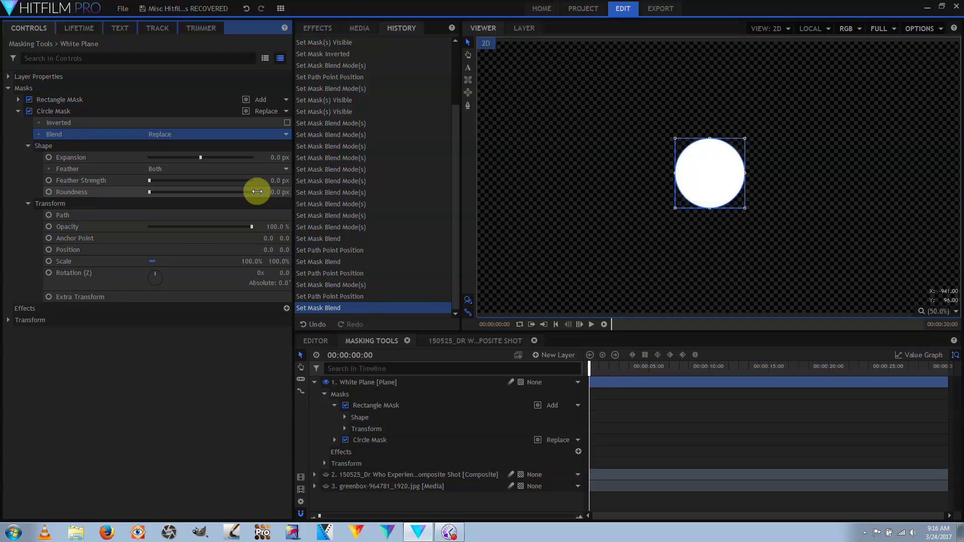
Set the Circle Mask's blend mode to None and move the circle outside the rectangle to its upper right
{"action": "left_click", "coordinate": [267, 134]}
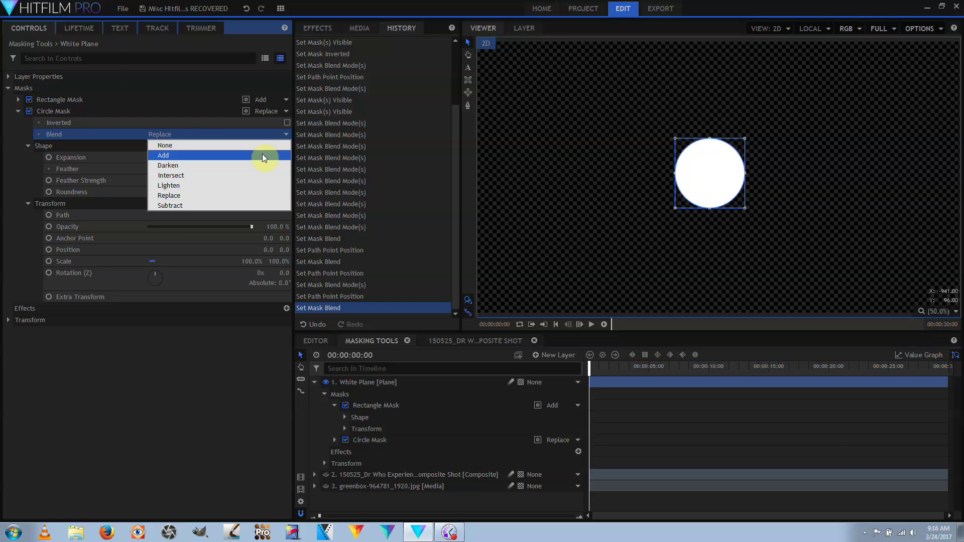
{"action": "left_click", "coordinate": [262, 146]}
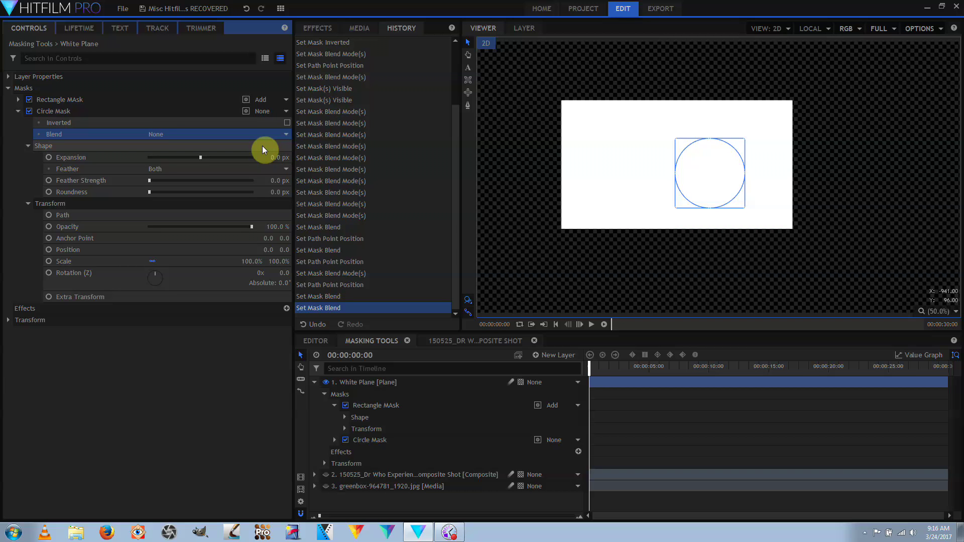
{"action": "left_click_drag", "start_coordinate": [700, 176], "coordinate": [692, 255]}
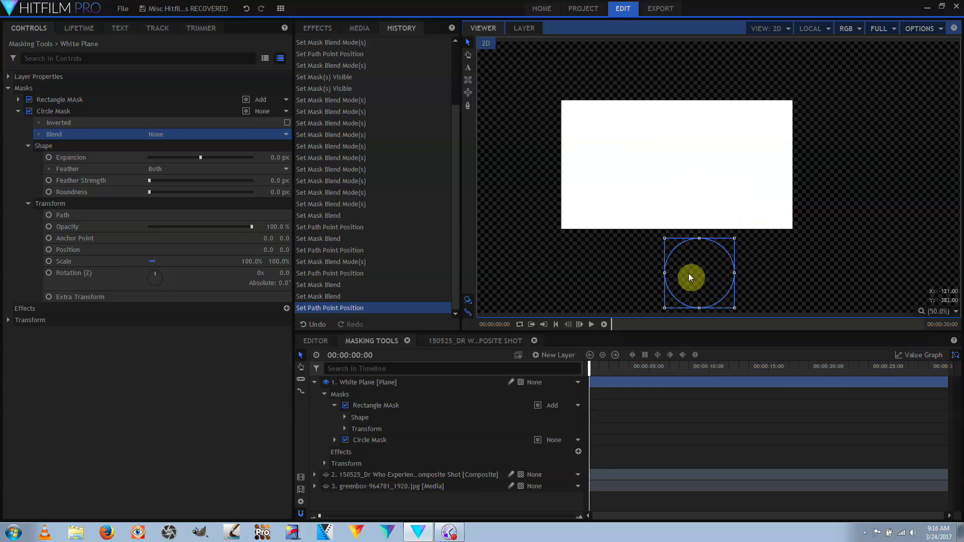
Delete both the Circle Mask and the Rectangle MAsk from the White Plane
{"action": "left_click", "coordinate": [54, 113]}
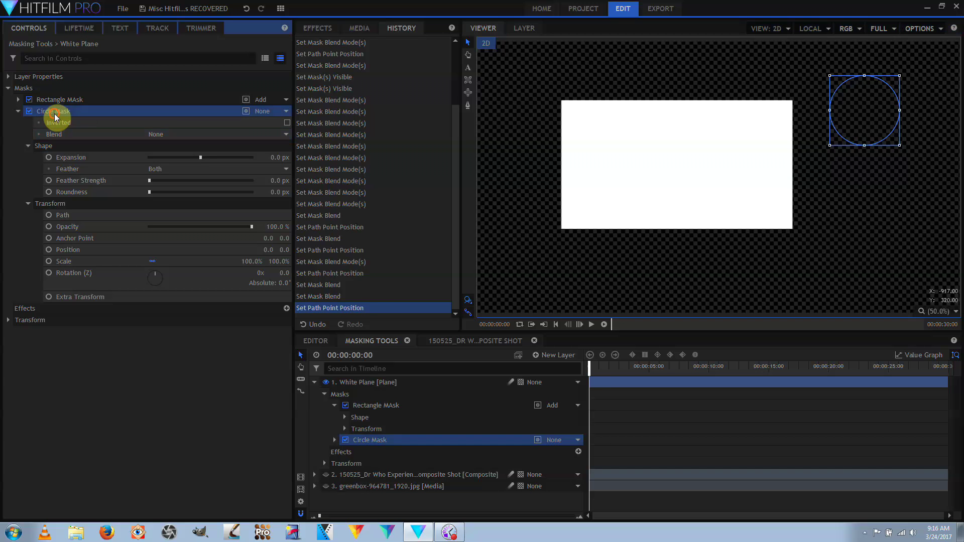
{"action": "left_click", "coordinate": [58, 99], "text": "ctrl"}
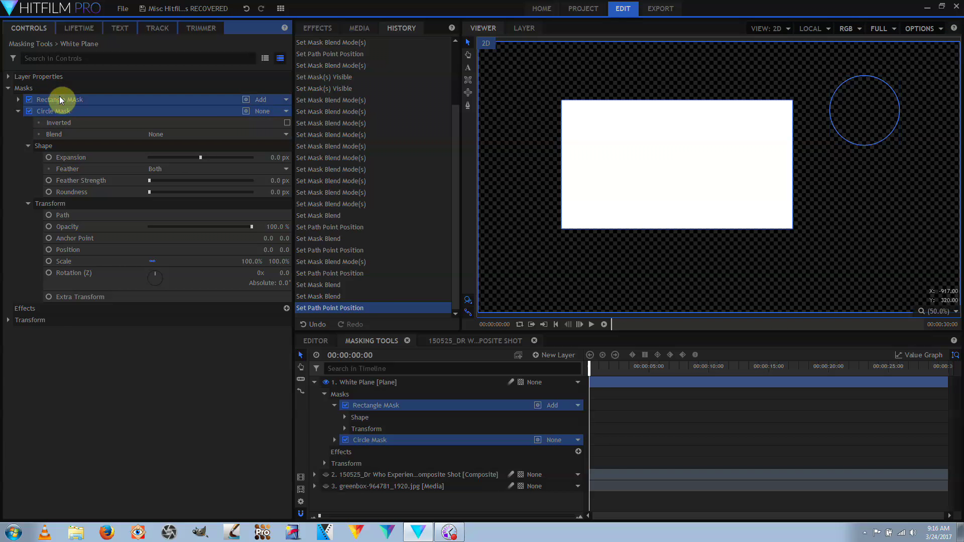
{"action": "key", "text": "Delete"}
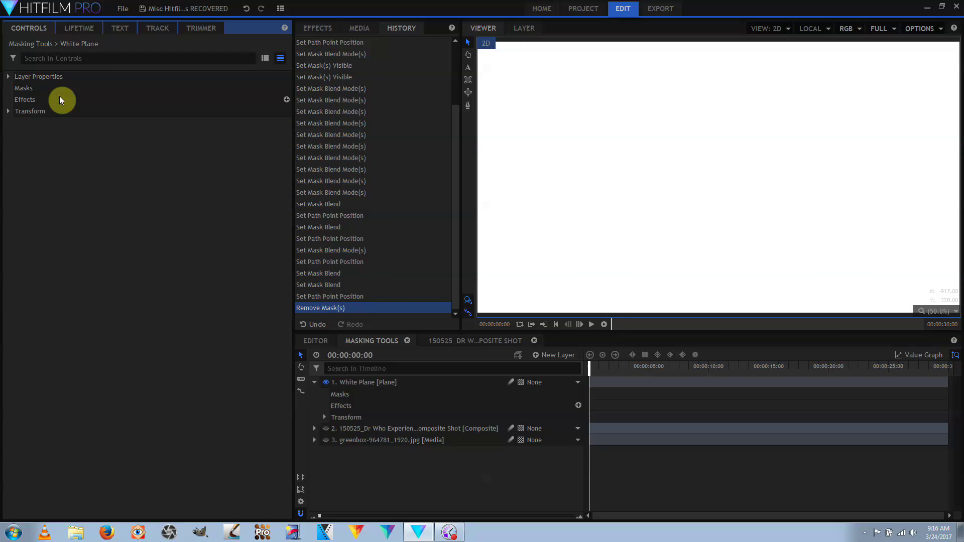
Draw a closed, irregular straight-edged freehand mask with twelve points on the right half of the White Plane
{"action": "left_click", "coordinate": [468, 108]}
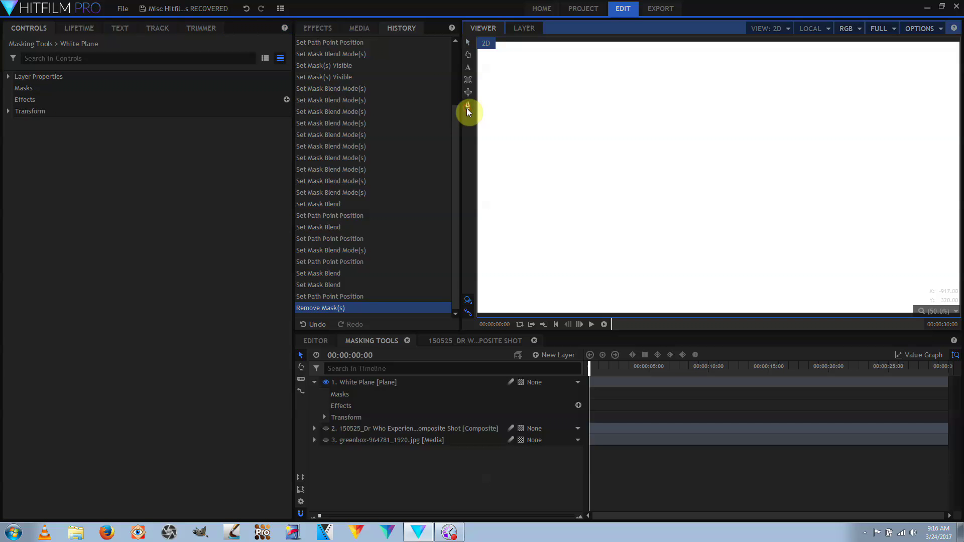
{"action": "left_click", "coordinate": [341, 394]}
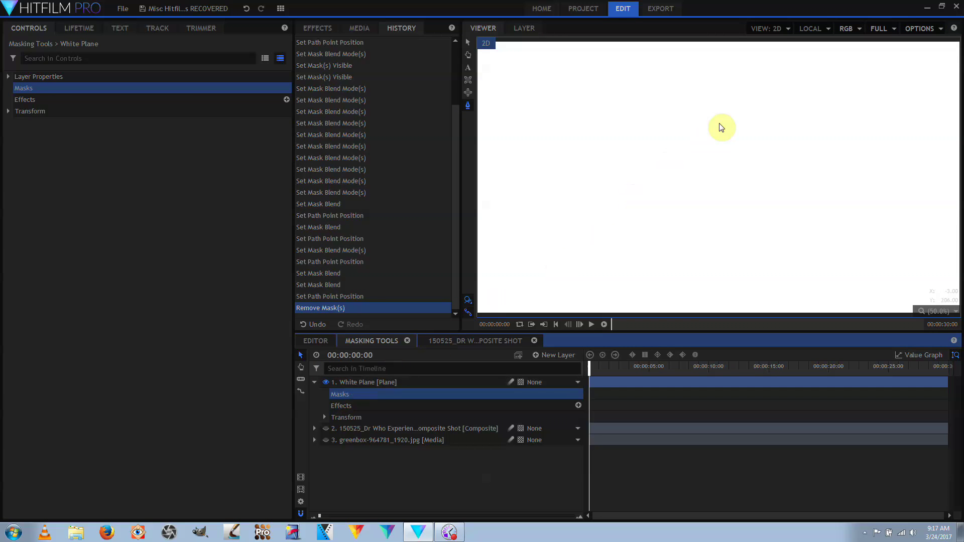
{"action": "left_click", "coordinate": [722, 86]}
{"action": "left_click", "coordinate": [754, 87]}
{"action": "left_click", "coordinate": [754, 130]}
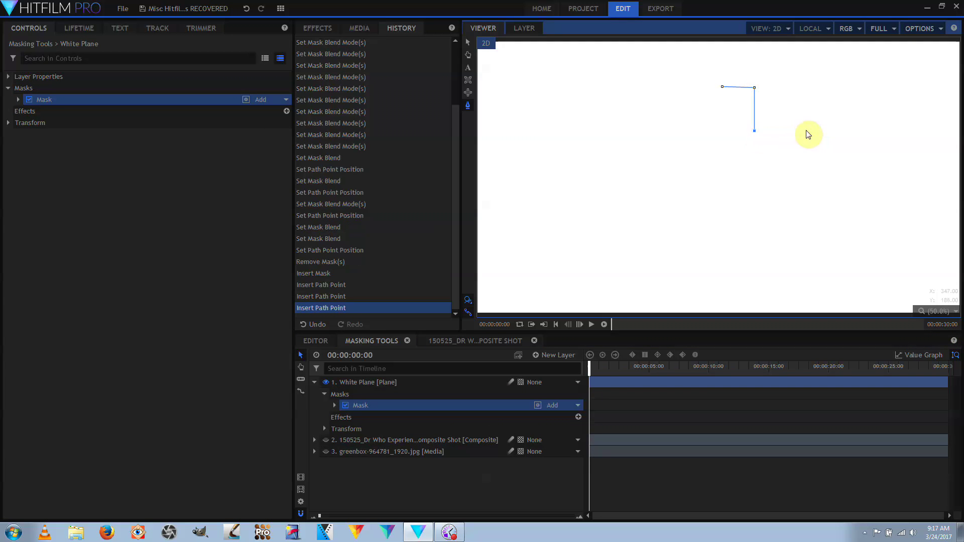
{"action": "left_click", "coordinate": [805, 130]}
{"action": "left_click", "coordinate": [837, 79]}
{"action": "left_click", "coordinate": [895, 112]}
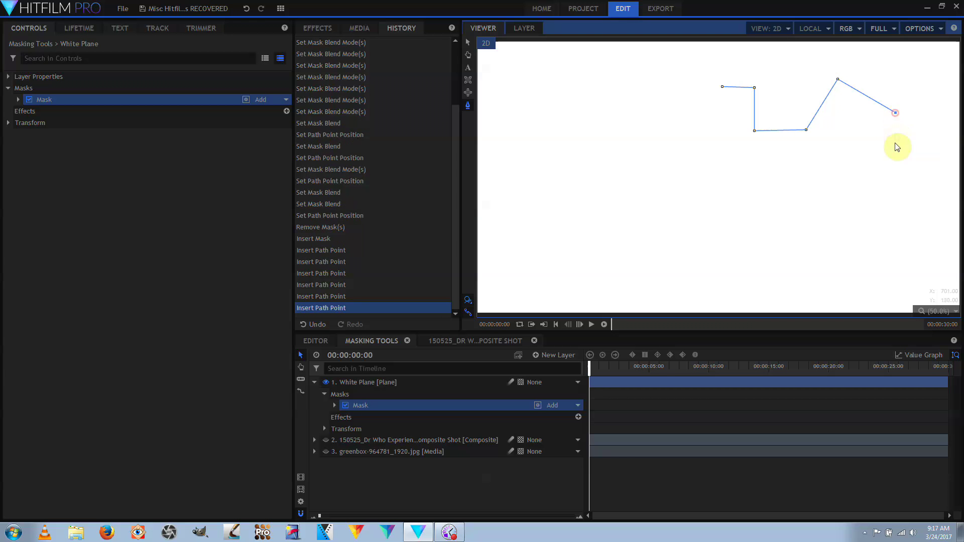
{"action": "left_click", "coordinate": [898, 175]}
{"action": "left_click", "coordinate": [858, 221]}
{"action": "left_click", "coordinate": [787, 264]}
{"action": "left_click", "coordinate": [779, 187]}
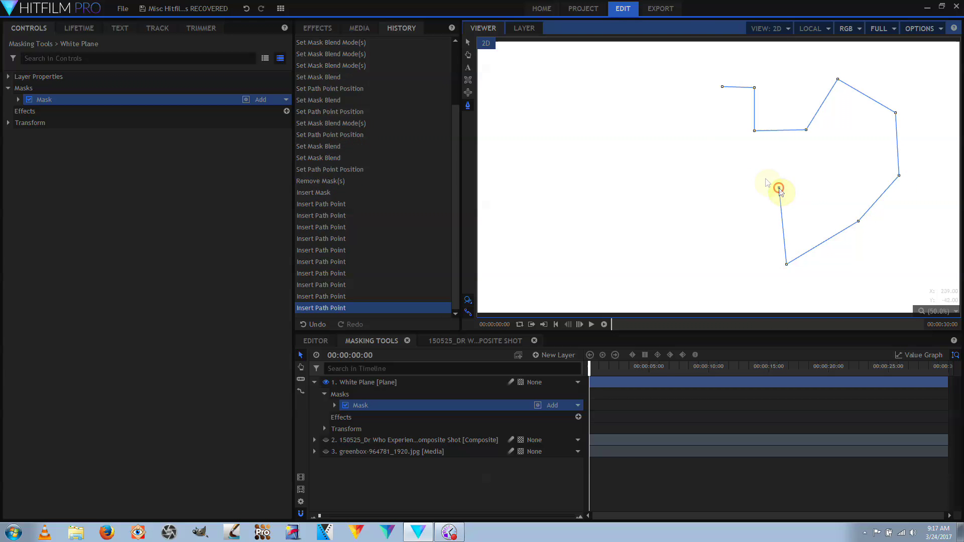
{"action": "left_click", "coordinate": [717, 177]}
{"action": "left_click", "coordinate": [709, 121]}
{"action": "left_click", "coordinate": [723, 88]}
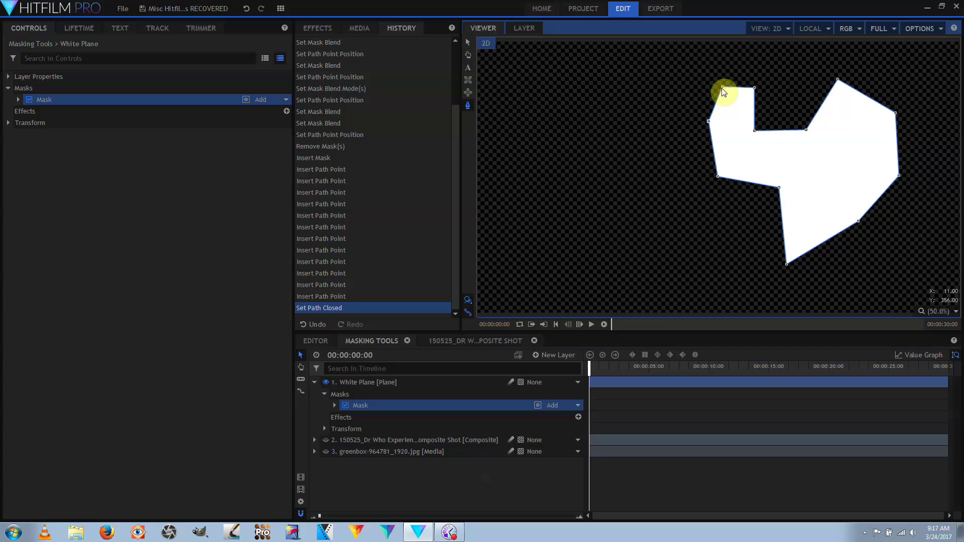
Draw a second closed freehand mask of nine points, mixing straight and curved segments, on the left half of the White Plane
{"action": "left_click", "coordinate": [571, 89]}
{"action": "left_click_drag", "start_coordinate": [627, 99], "coordinate": [648, 128]}
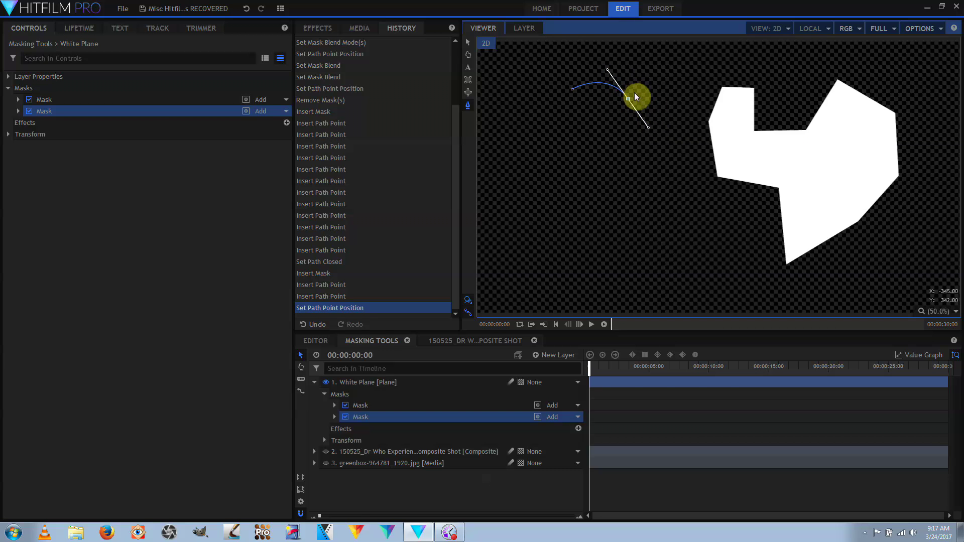
{"action": "left_click", "coordinate": [616, 162]}
{"action": "left_click", "coordinate": [667, 191]}
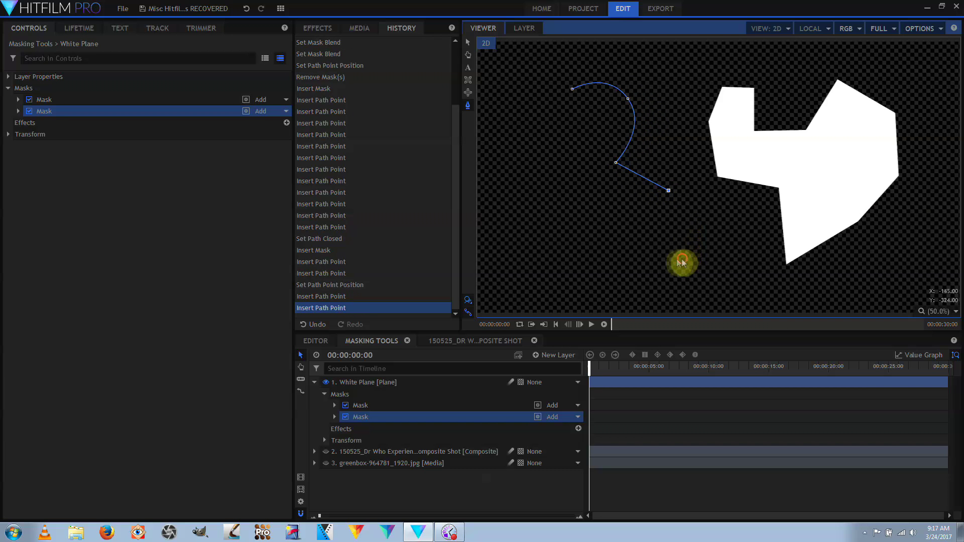
{"action": "left_click_drag", "start_coordinate": [678, 258], "coordinate": [614, 269]}
{"action": "left_click", "coordinate": [628, 216]}
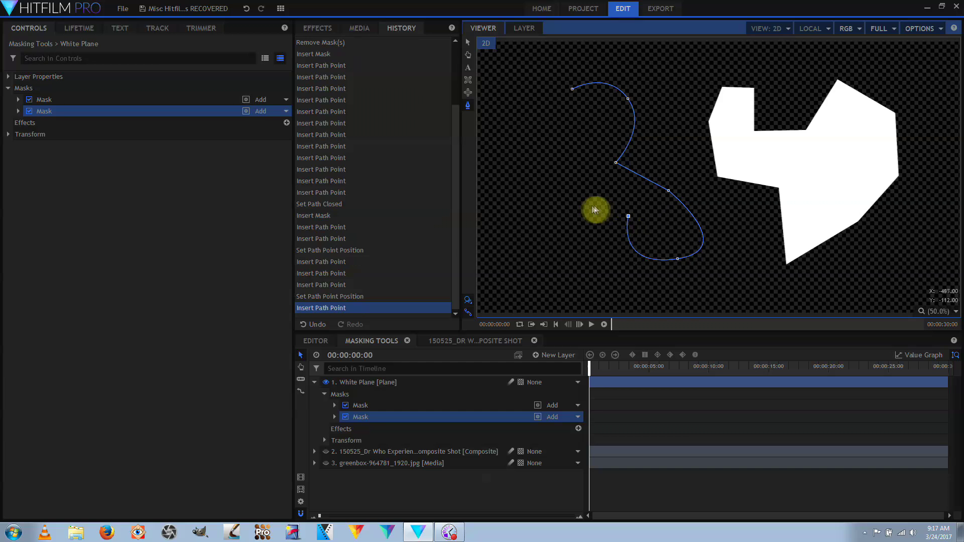
{"action": "left_click", "coordinate": [551, 216]}
{"action": "left_click_drag", "start_coordinate": [524, 160], "coordinate": [519, 127]}
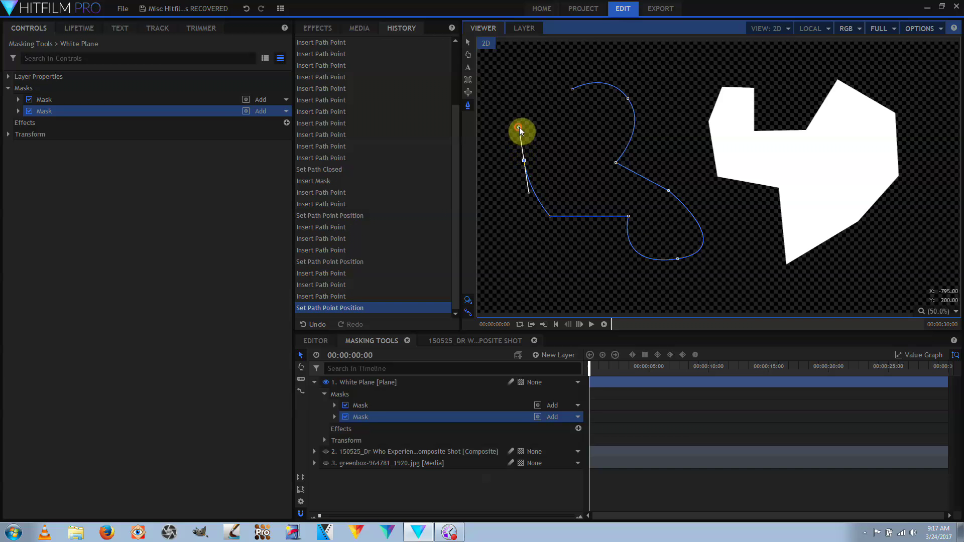
{"action": "left_click", "coordinate": [582, 123]}
{"action": "left_click", "coordinate": [573, 89]}
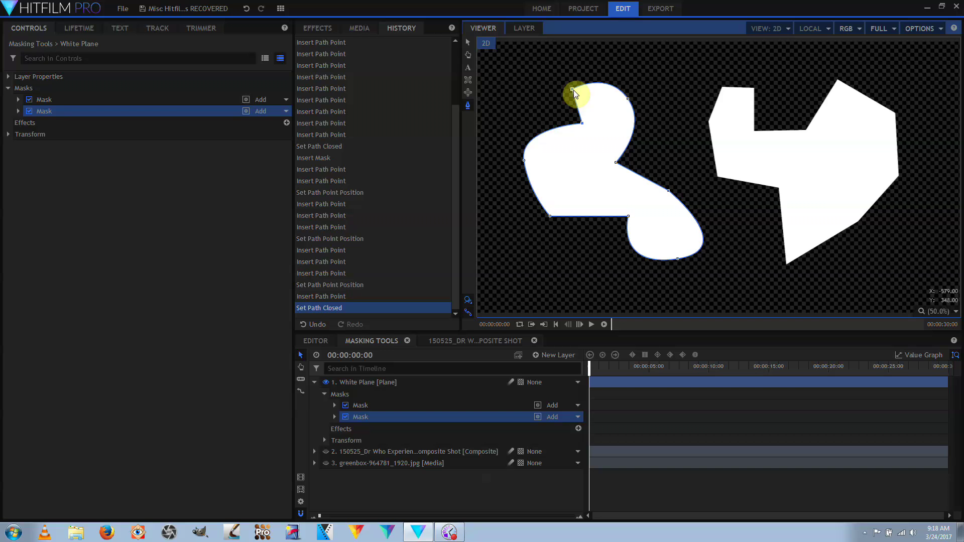
Move the starting point of the curved mask slightly upward and try to make that point linear
{"action": "left_click", "coordinate": [473, 106]}
{"action": "mouse_move", "coordinate": [573, 89]}
{"action": "left_mouse_down"}
{"action": "mouse_move", "coordinate": [604, 112]}
{"action": "mouse_move", "coordinate": [573, 77]}
{"action": "left_mouse_up"}
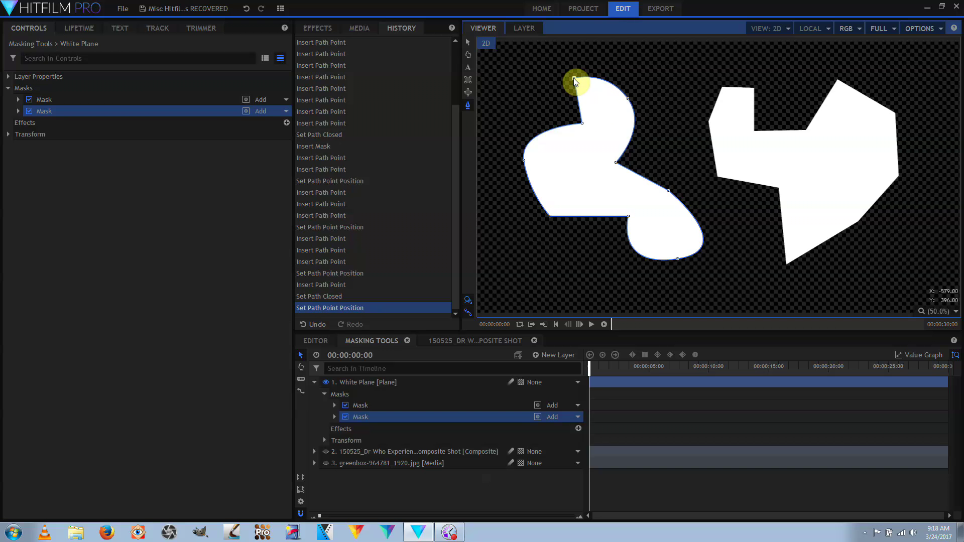
{"action": "right_click", "coordinate": [574, 78]}
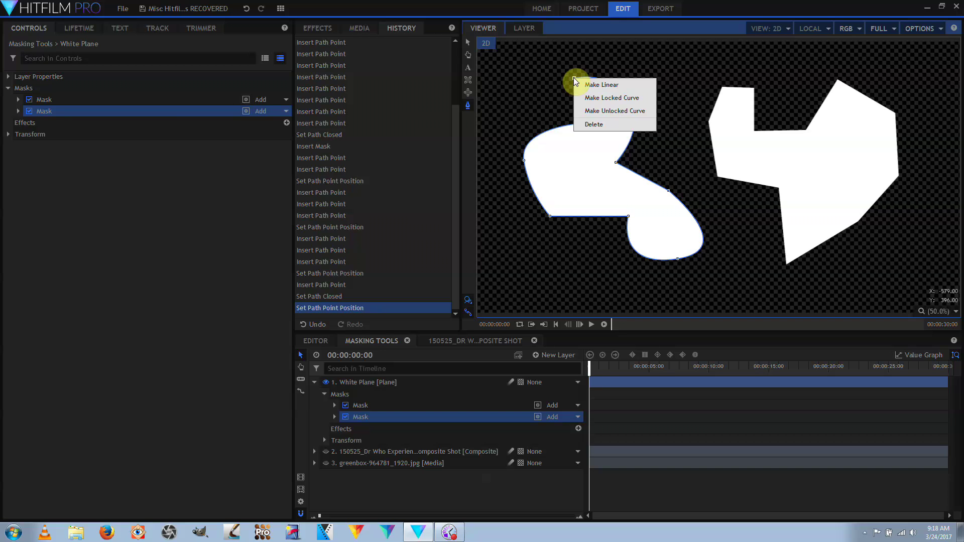
{"action": "left_click", "coordinate": [599, 88]}
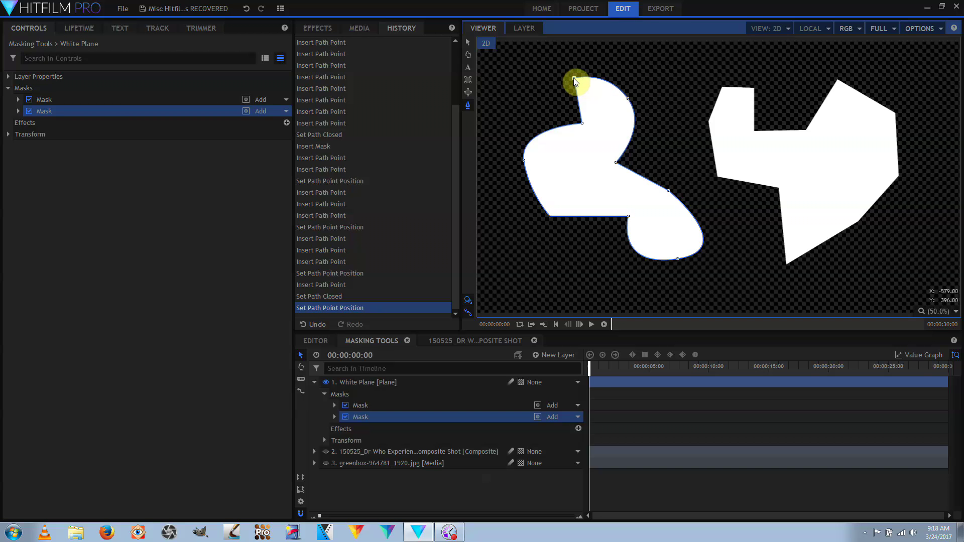
Convert the curved mask's starting point to a locked curve and tilt its handle slightly upward
{"action": "right_click", "coordinate": [573, 77]}
{"action": "left_click", "coordinate": [596, 96]}
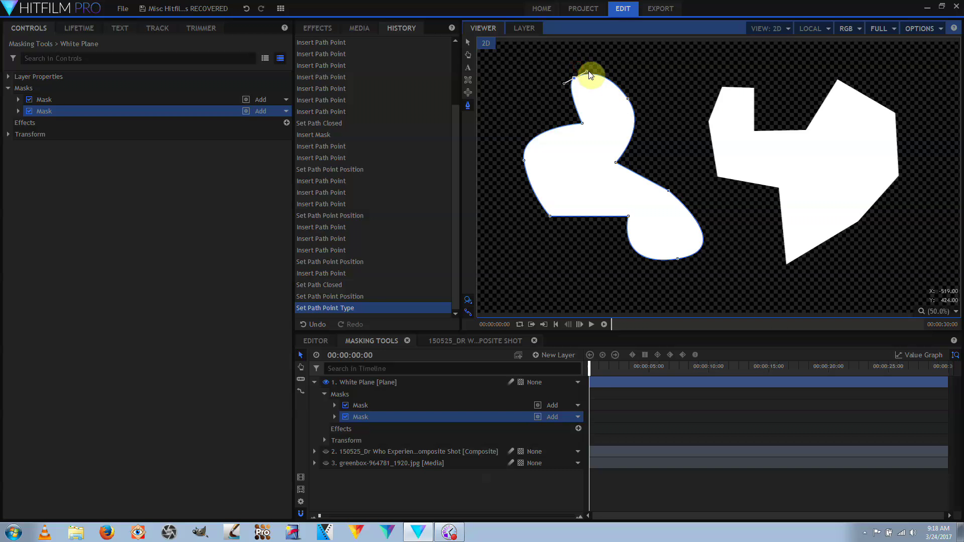
{"action": "mouse_move", "coordinate": [590, 75]}
{"action": "left_mouse_down"}
{"action": "mouse_move", "coordinate": [591, 92]}
{"action": "mouse_move", "coordinate": [584, 65]}
{"action": "mouse_move", "coordinate": [587, 74]}
{"action": "mouse_move", "coordinate": [619, 72]}
{"action": "mouse_move", "coordinate": [613, 57]}
{"action": "mouse_move", "coordinate": [607, 83]}
{"action": "mouse_move", "coordinate": [584, 70]}
{"action": "left_mouse_up"}
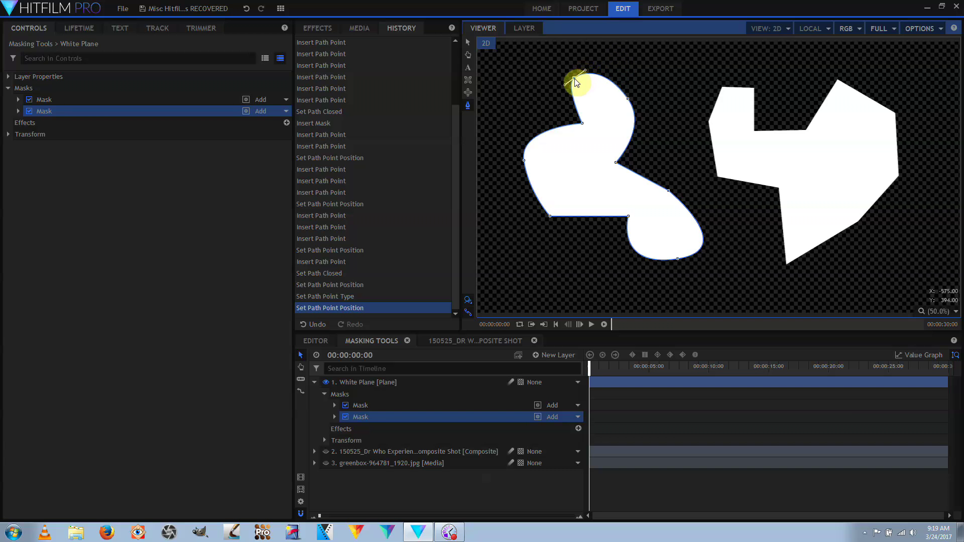
Convert the same mask point to an unlocked curve and pull one handle upward and the other out to the left independently
{"action": "right_click", "coordinate": [575, 78]}
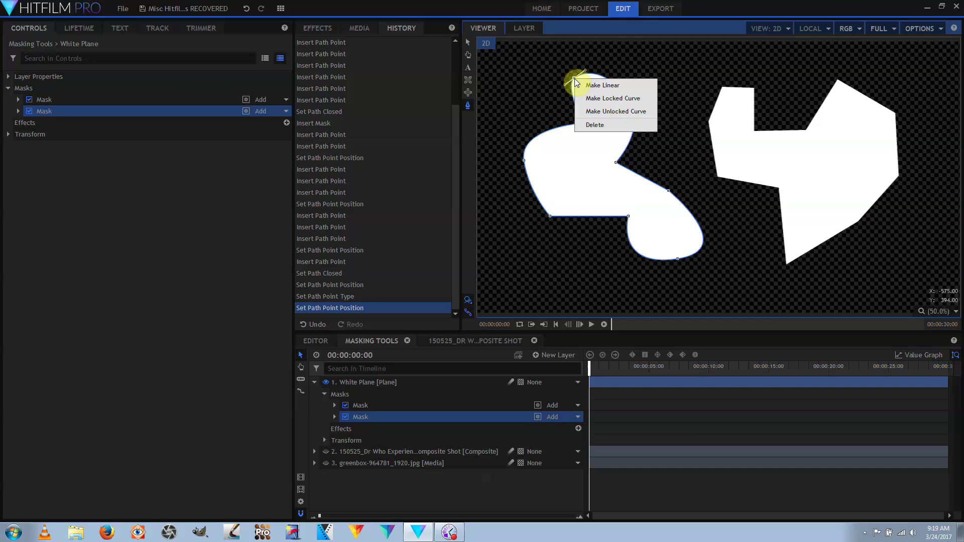
{"action": "left_click", "coordinate": [598, 110]}
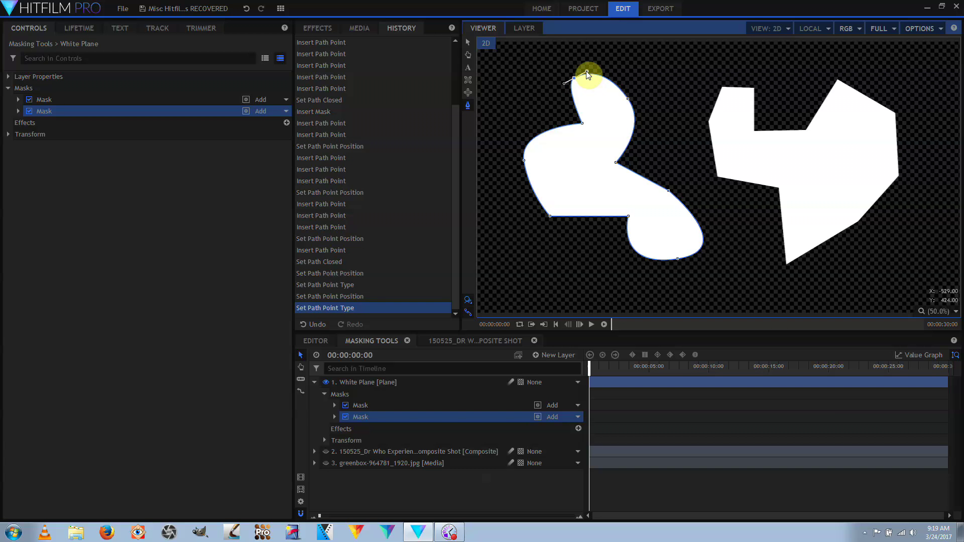
{"action": "left_click_drag", "start_coordinate": [586, 72], "coordinate": [590, 51]}
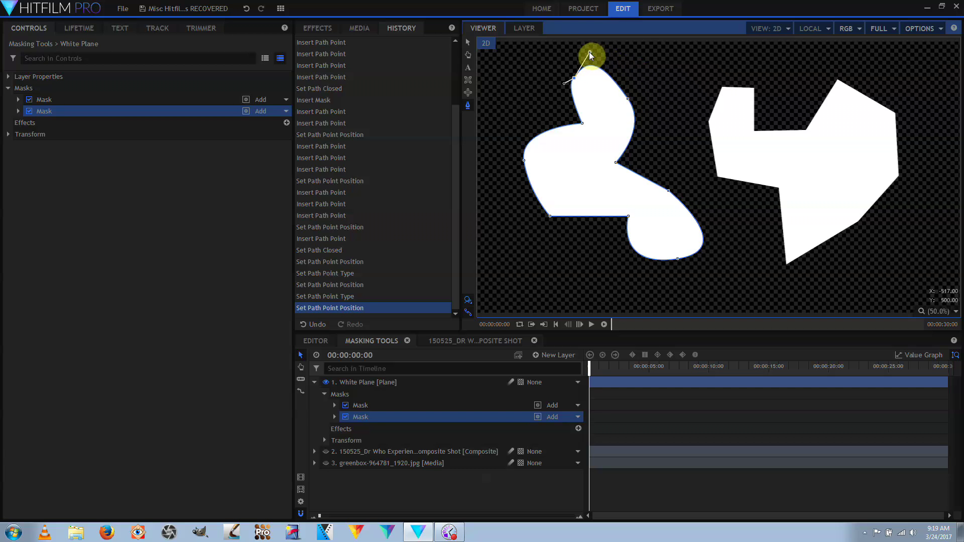
{"action": "left_click_drag", "start_coordinate": [565, 86], "coordinate": [516, 92]}
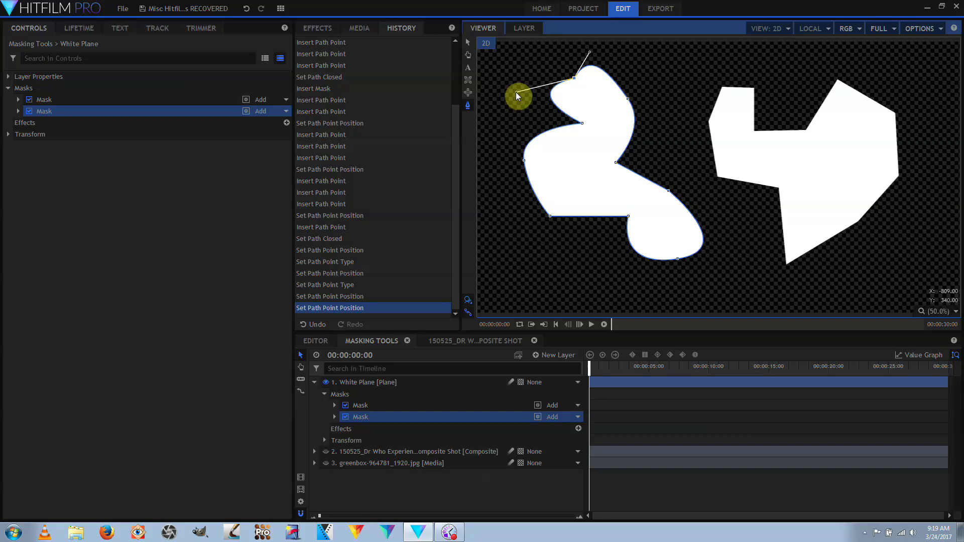
Adjust the expansion, feather strength and roundness in the curved mask's shape properties
{"action": "left_click", "coordinate": [18, 111]}
{"action": "left_click", "coordinate": [28, 146]}
{"action": "mouse_move", "coordinate": [201, 160]}
{"action": "left_mouse_down"}
{"action": "mouse_move", "coordinate": [181, 168]}
{"action": "mouse_move", "coordinate": [202, 161]}
{"action": "mouse_move", "coordinate": [275, 193]}
{"action": "left_mouse_up"}
{"action": "left_click", "coordinate": [243, 168]}
{"action": "left_click", "coordinate": [188, 159]}
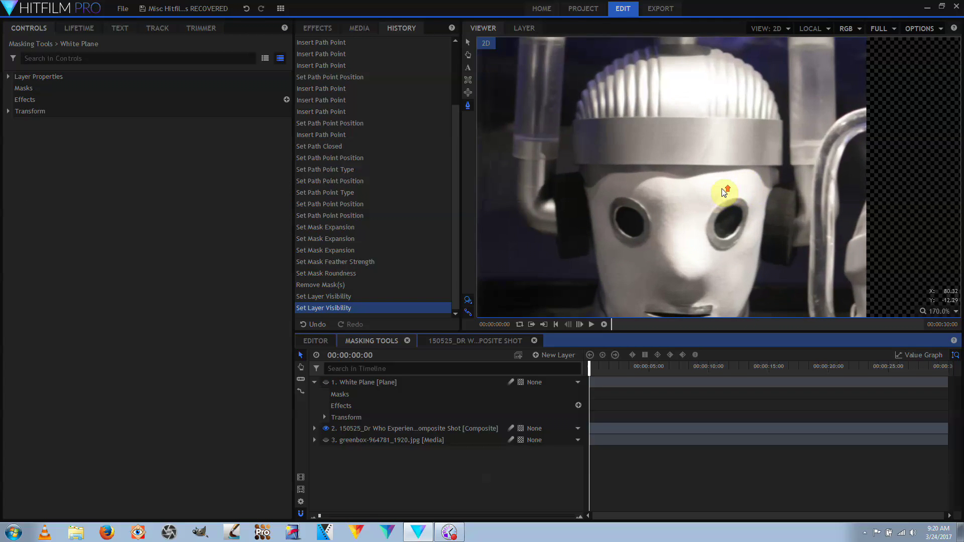
Activate the freehand mask tool and target the Masks group of the Dr Who Experience composite shot layer
{"action": "scroll", "coordinate": [718, 189], "scroll_direction": "down", "scroll_amount": 2}
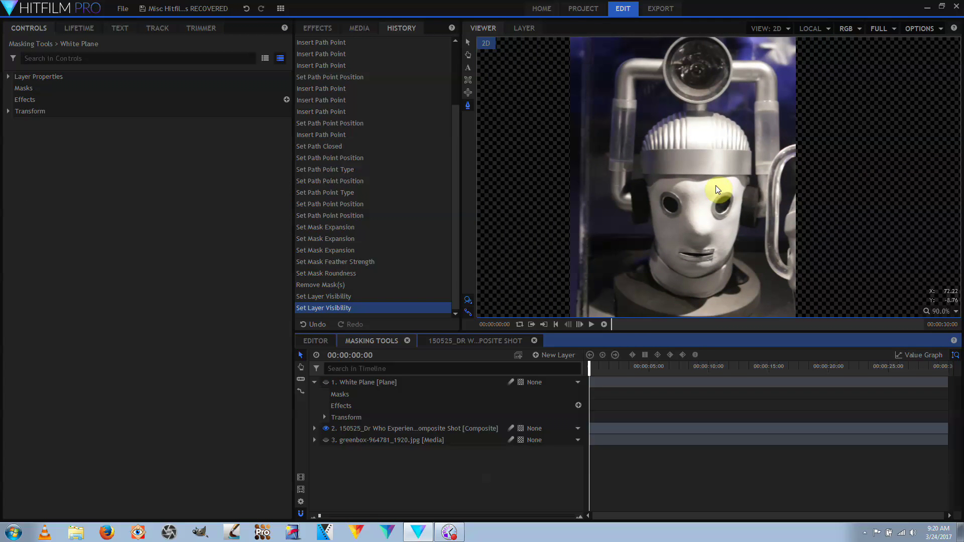
{"action": "scroll", "coordinate": [702, 184], "scroll_direction": "up", "scroll_amount": 1}
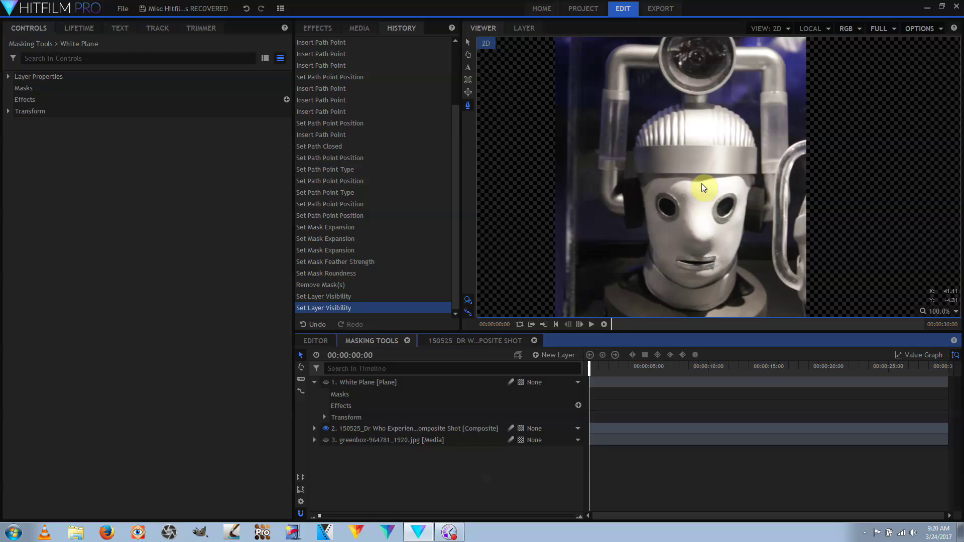
{"action": "left_click", "coordinate": [696, 310]}
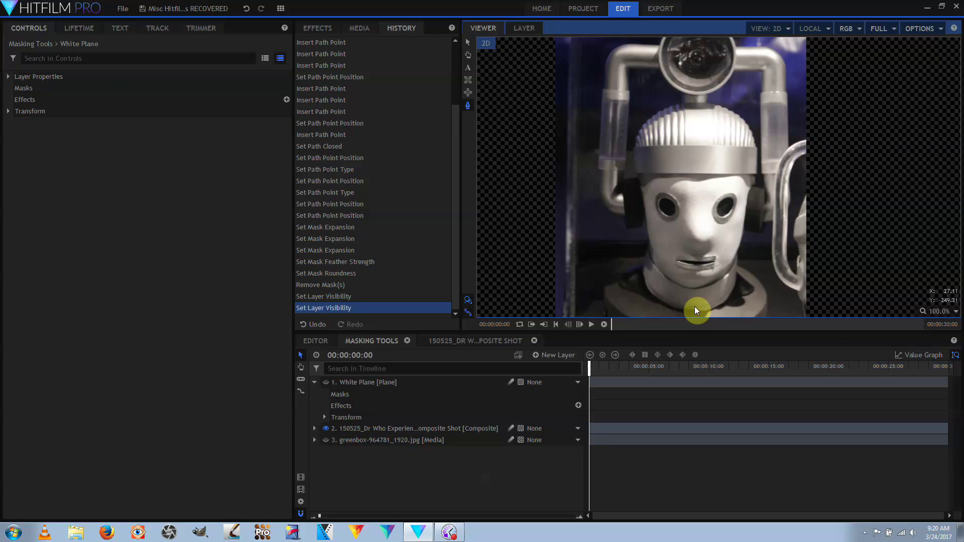
{"action": "scroll", "coordinate": [696, 305], "scroll_direction": "up", "scroll_amount": 6}
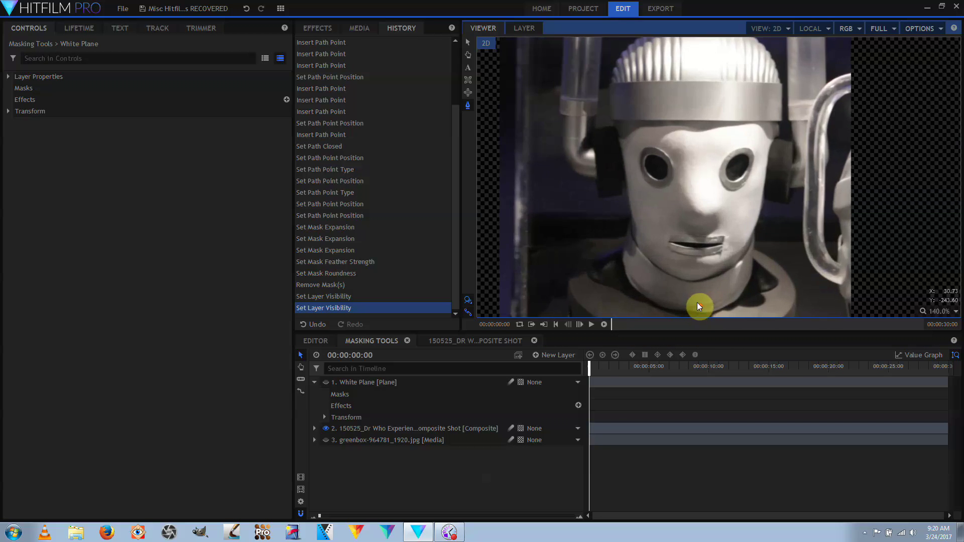
{"action": "scroll", "coordinate": [699, 306], "scroll_direction": "up", "scroll_amount": 1}
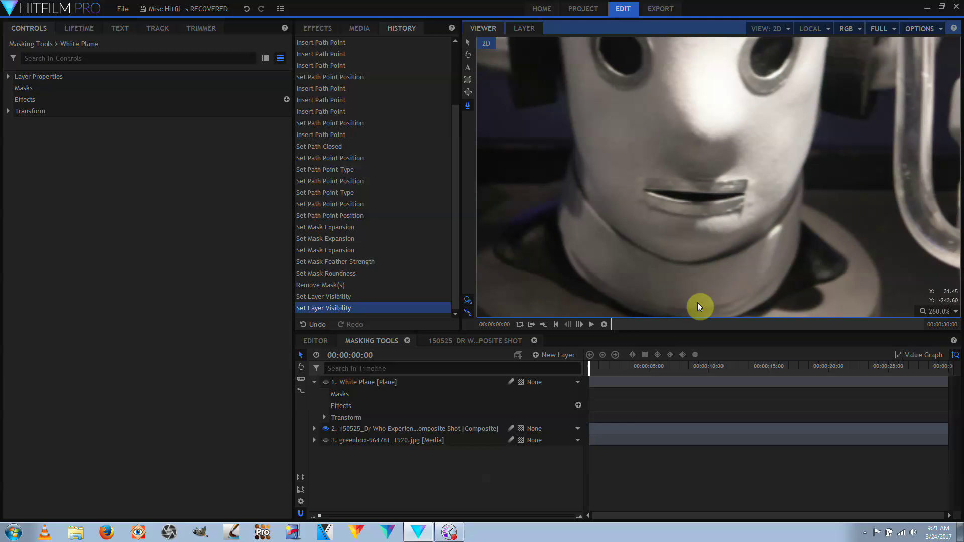
{"action": "key", "text": "h"}
{"action": "left_click_drag", "start_coordinate": [697, 302], "coordinate": [712, 227]}
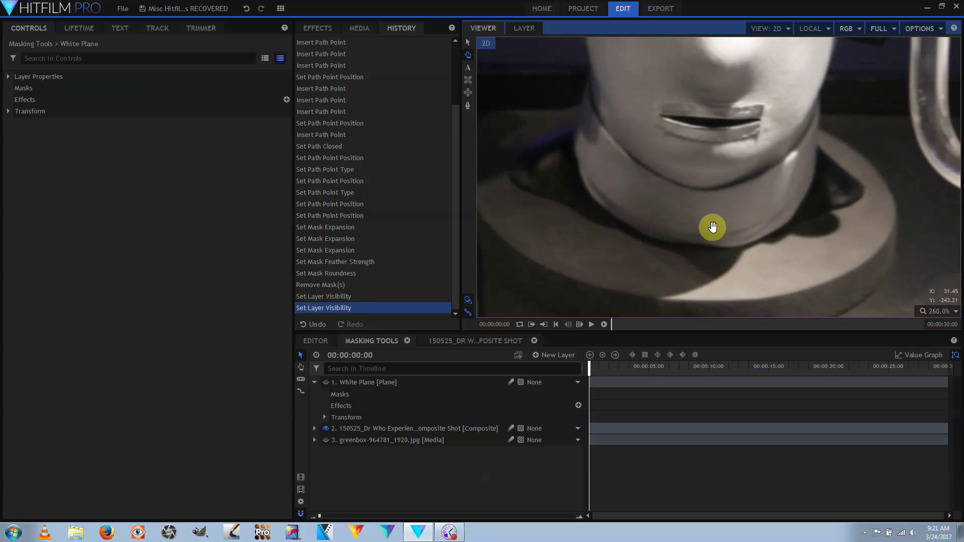
{"action": "key", "text": "p"}
{"action": "left_click", "coordinate": [315, 428]}
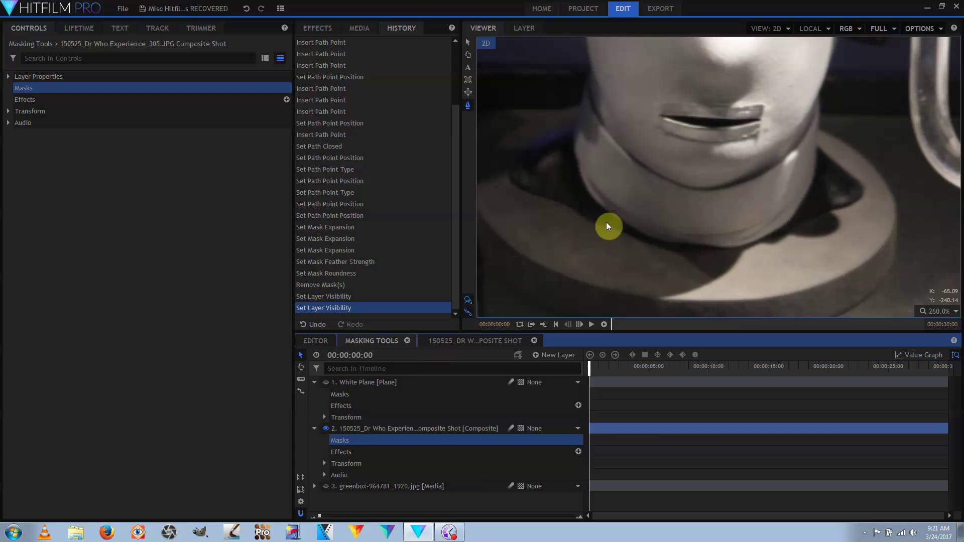
Start a freehand mask at the base of the figure's neck and trace closely spaced points up the neck's left edge
{"action": "left_click", "coordinate": [686, 243]}
{"action": "left_click", "coordinate": [665, 241]}
{"action": "left_click", "coordinate": [647, 235]}
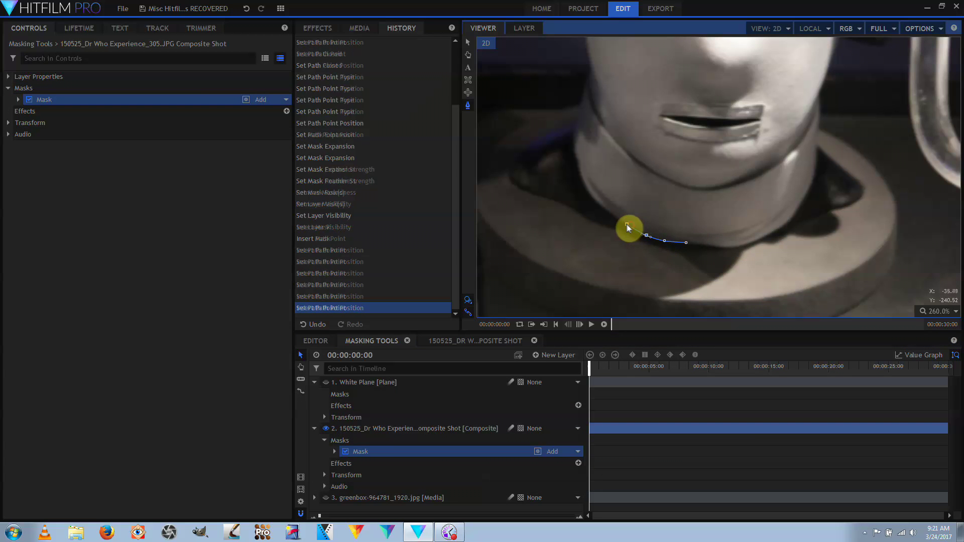
{"action": "left_click", "coordinate": [627, 224]}
{"action": "left_click", "coordinate": [610, 215]}
{"action": "left_click", "coordinate": [600, 206]}
{"action": "left_click", "coordinate": [590, 196]}
{"action": "left_click", "coordinate": [582, 175]}
{"action": "left_click", "coordinate": [576, 160]}
{"action": "left_click", "coordinate": [573, 148]}
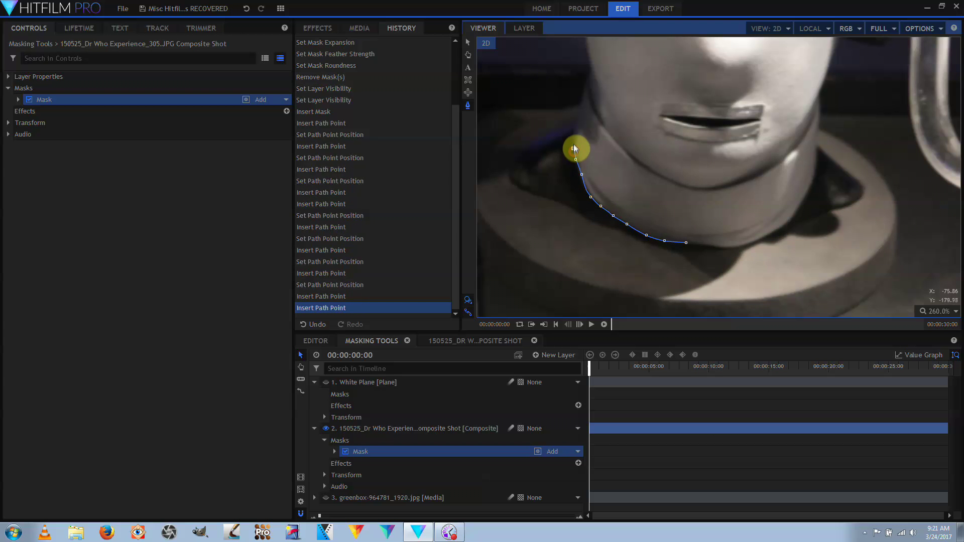
{"action": "left_click", "coordinate": [575, 142]}
{"action": "left_click", "coordinate": [577, 131]}
Continue the mask path up the left edge of the jaw and cheek to the black earpiece
{"action": "scroll", "coordinate": [586, 130], "scroll_direction": "down", "scroll_amount": 5}
{"action": "left_click", "coordinate": [608, 251]}
{"action": "left_click", "coordinate": [605, 236]}
{"action": "left_click", "coordinate": [603, 222]}
{"action": "left_click", "coordinate": [606, 211]}
{"action": "left_click", "coordinate": [611, 200]}
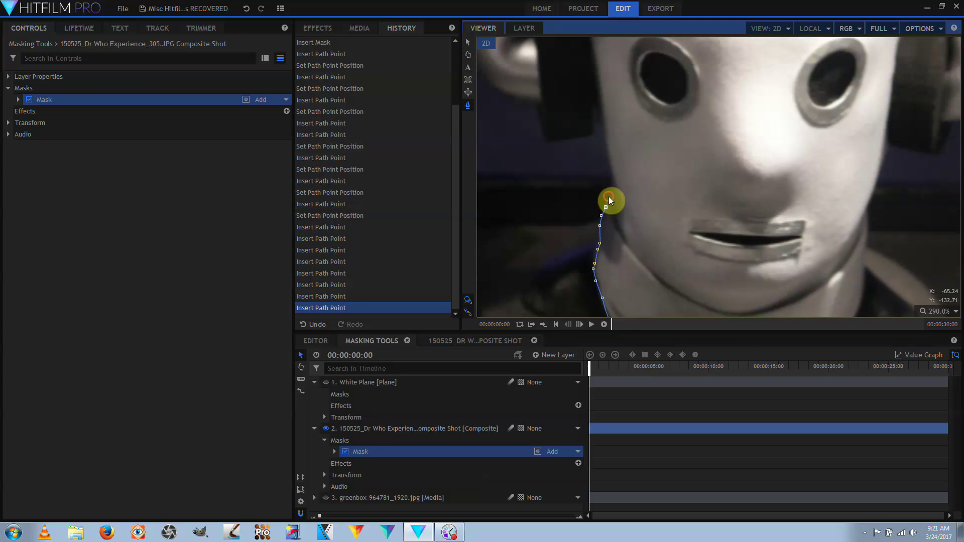
{"action": "left_click", "coordinate": [613, 193]}
{"action": "scroll", "coordinate": [642, 245], "scroll_direction": "up", "scroll_amount": 5}
{"action": "left_click", "coordinate": [626, 261]}
{"action": "left_click", "coordinate": [623, 243]}
{"action": "left_click", "coordinate": [619, 224]}
{"action": "left_click", "coordinate": [616, 213]}
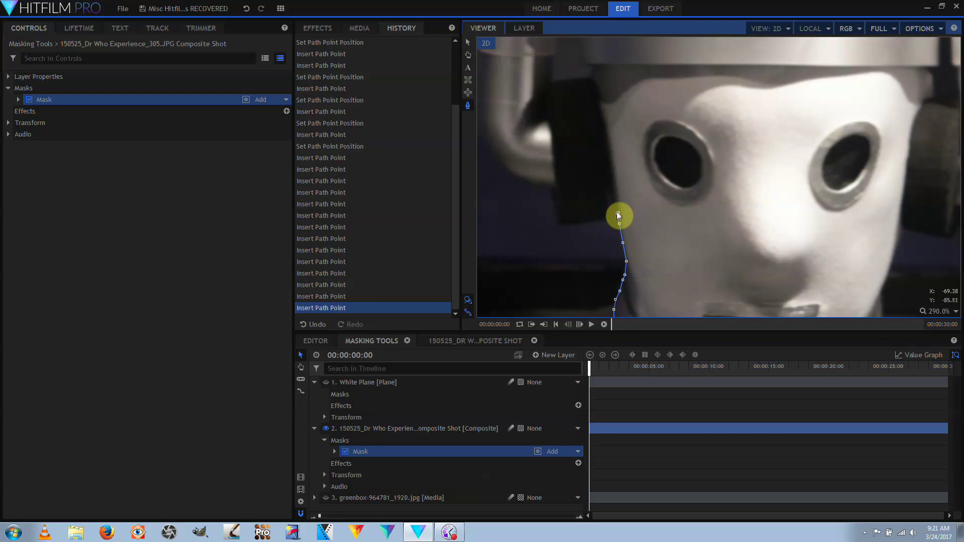
Trace the mask path along the underside and outer edge of the left black earpiece
{"action": "left_click", "coordinate": [607, 216]}
{"action": "left_click", "coordinate": [599, 218]}
{"action": "left_click", "coordinate": [587, 219]}
{"action": "left_click", "coordinate": [571, 223]}
{"action": "left_click", "coordinate": [560, 223]}
{"action": "left_click", "coordinate": [556, 216]}
{"action": "left_click", "coordinate": [552, 204]}
{"action": "left_click", "coordinate": [548, 190]}
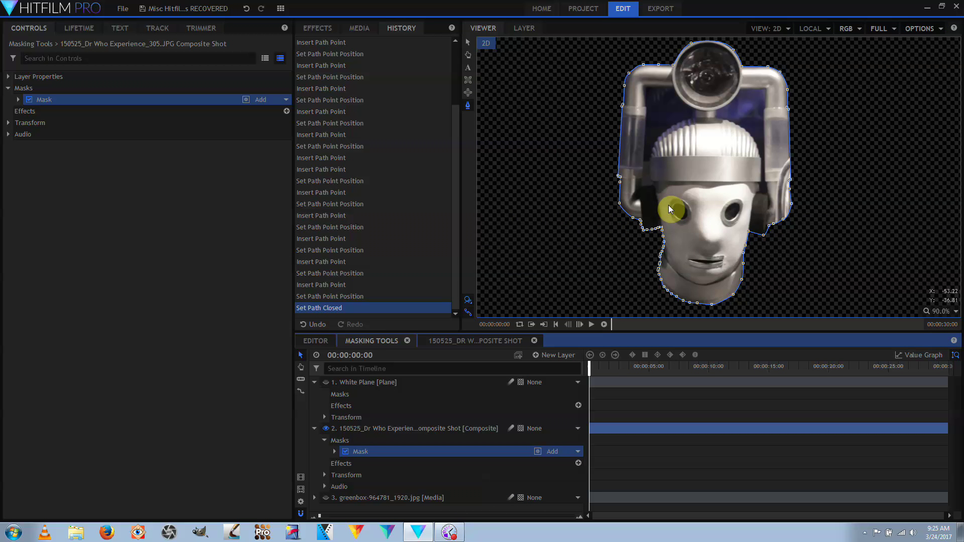
Refine the mask curve around the lower elbow of the left pipe, beside the black earpiece
{"action": "scroll", "coordinate": [681, 188], "scroll_direction": "up", "scroll_amount": 5}
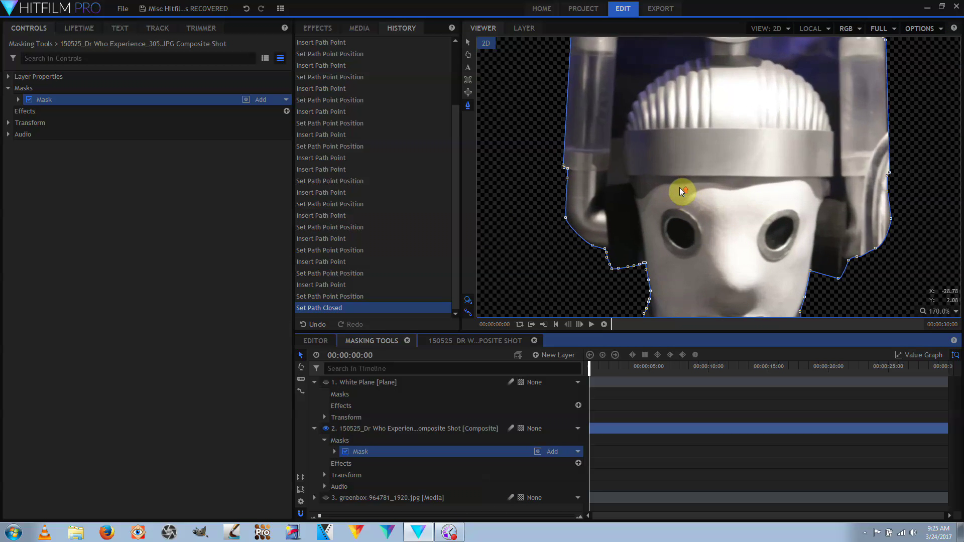
{"action": "scroll", "coordinate": [679, 187], "scroll_direction": "up", "scroll_amount": 2}
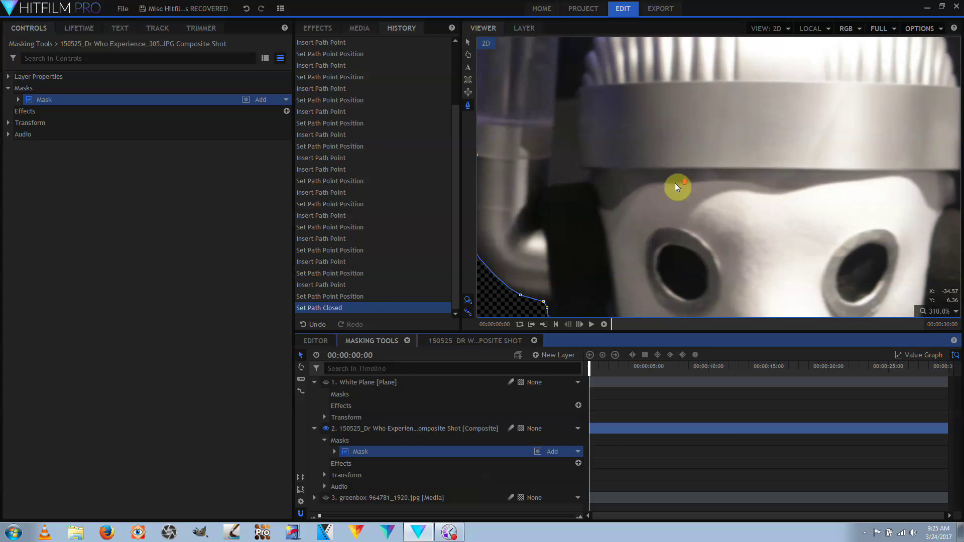
{"action": "left_click_drag", "start_coordinate": [558, 196], "coordinate": [674, 138]}
{"action": "left_click_drag", "start_coordinate": [645, 224], "coordinate": [630, 225]}
{"action": "right_click", "coordinate": [667, 230]}
{"action": "left_click", "coordinate": [674, 237]}
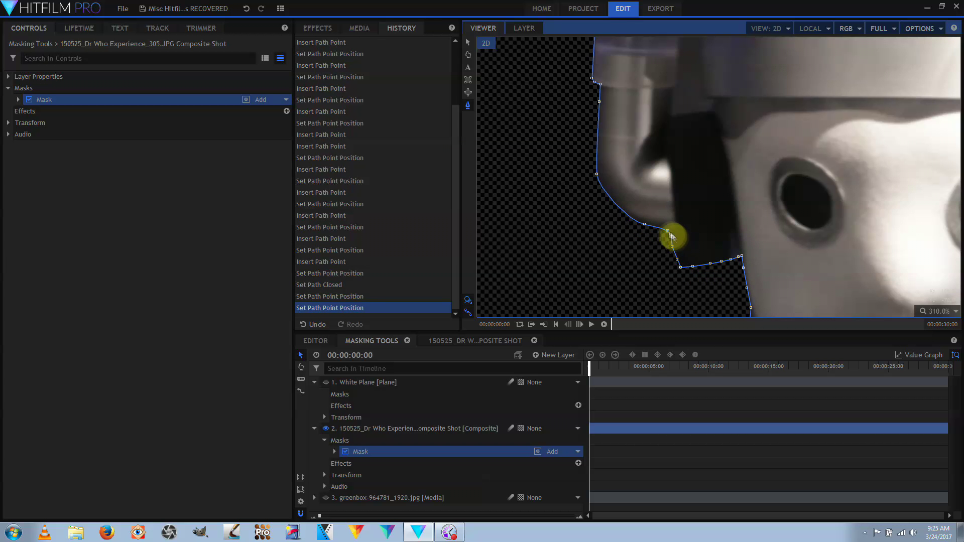
Convert the mask point on the outside of the left pipe's upper elbow to an unlocked curve and reshape its handles to fit
{"action": "left_click_drag", "start_coordinate": [597, 175], "coordinate": [617, 285]}
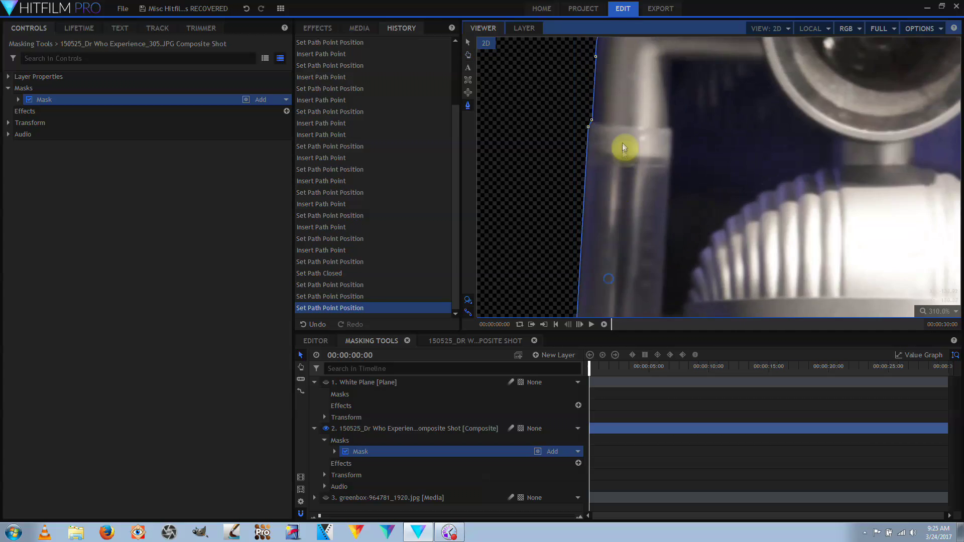
{"action": "left_click_drag", "start_coordinate": [623, 145], "coordinate": [601, 286]}
{"action": "left_click_drag", "start_coordinate": [609, 172], "coordinate": [604, 201]}
{"action": "scroll", "coordinate": [604, 202], "scroll_direction": "up", "scroll_amount": 3}
{"action": "right_click", "coordinate": [557, 250]}
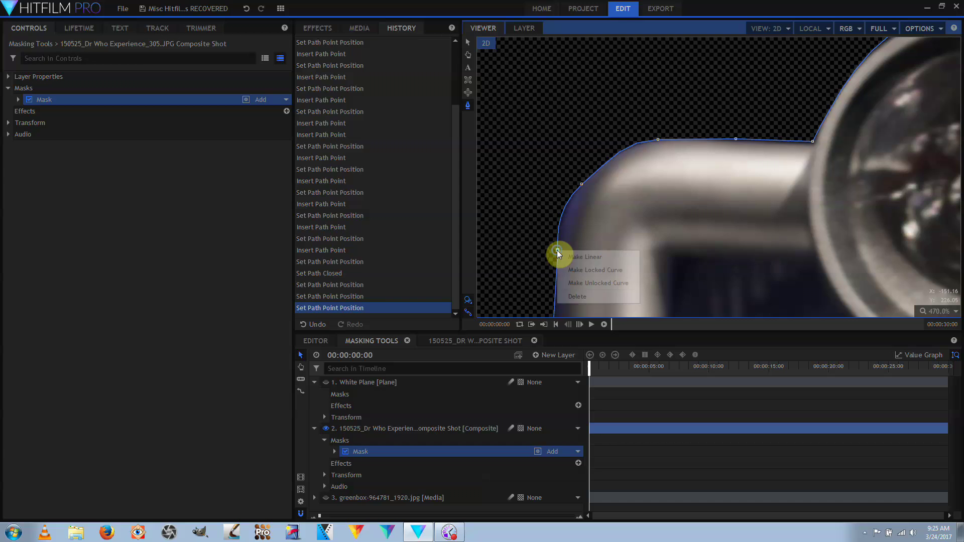
{"action": "left_click", "coordinate": [585, 283]}
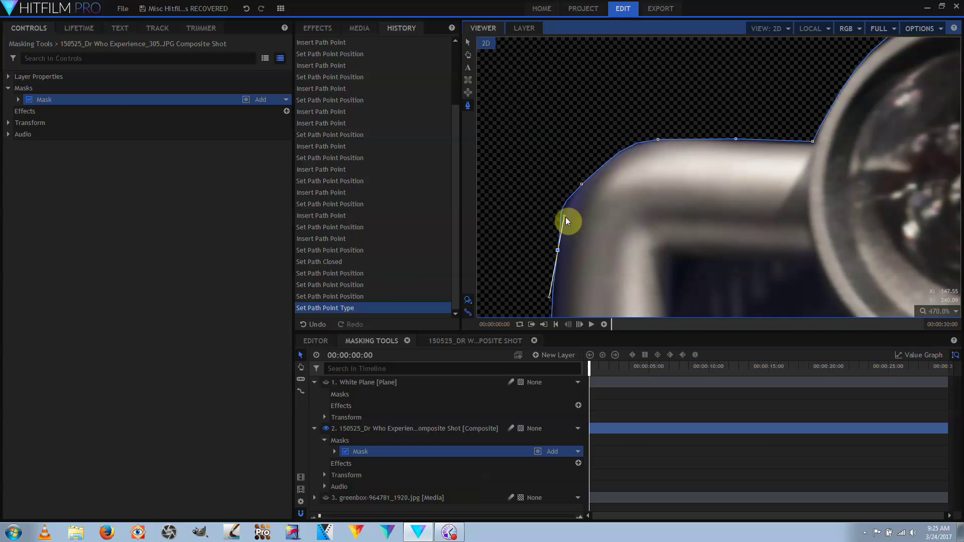
{"action": "left_click_drag", "start_coordinate": [563, 213], "coordinate": [558, 237]}
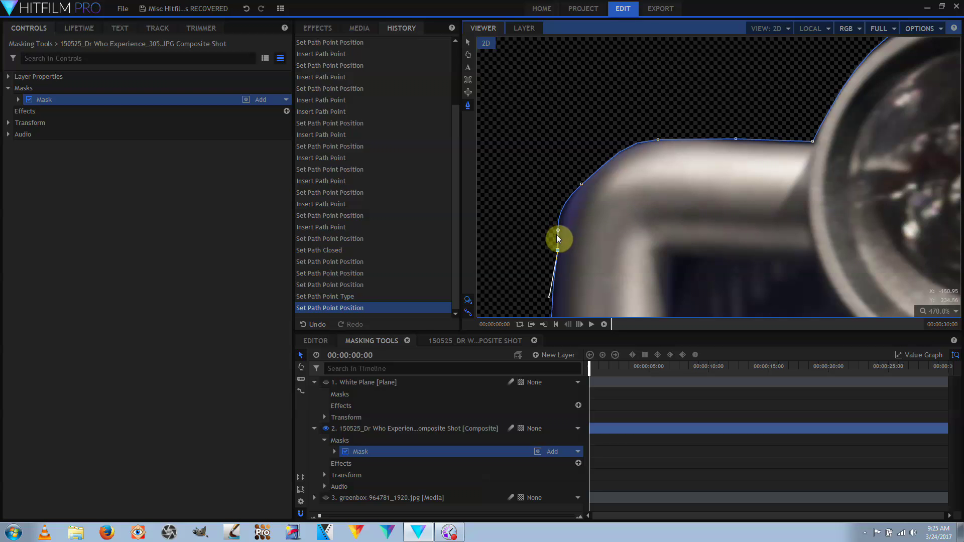
{"action": "left_click_drag", "start_coordinate": [556, 292], "coordinate": [550, 300]}
Refine the mask points around the left pipe's upper elbow and along its top edge up to the lamp
{"action": "left_click", "coordinate": [582, 184]}
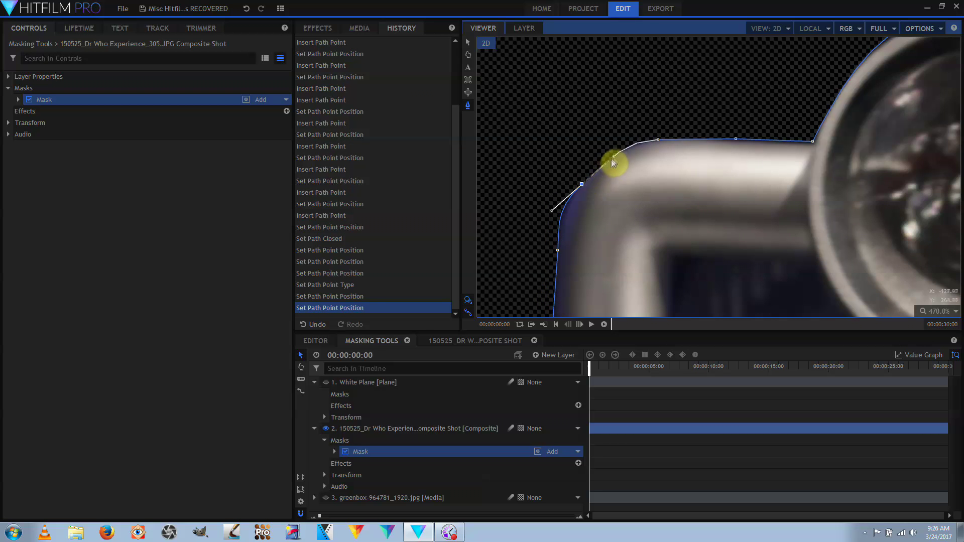
{"action": "left_click", "coordinate": [658, 139]}
{"action": "left_click", "coordinate": [735, 140]}
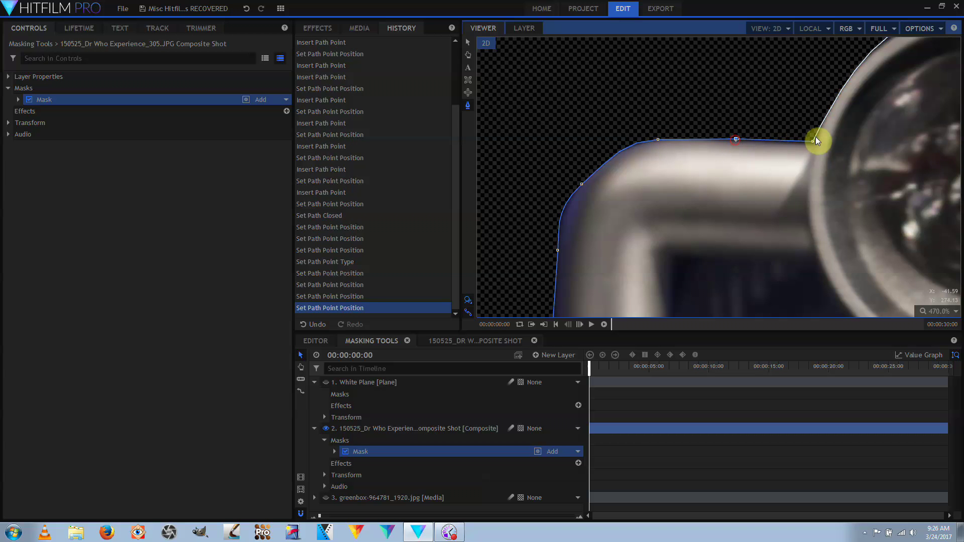
{"action": "left_click_drag", "start_coordinate": [812, 141], "coordinate": [718, 134]}
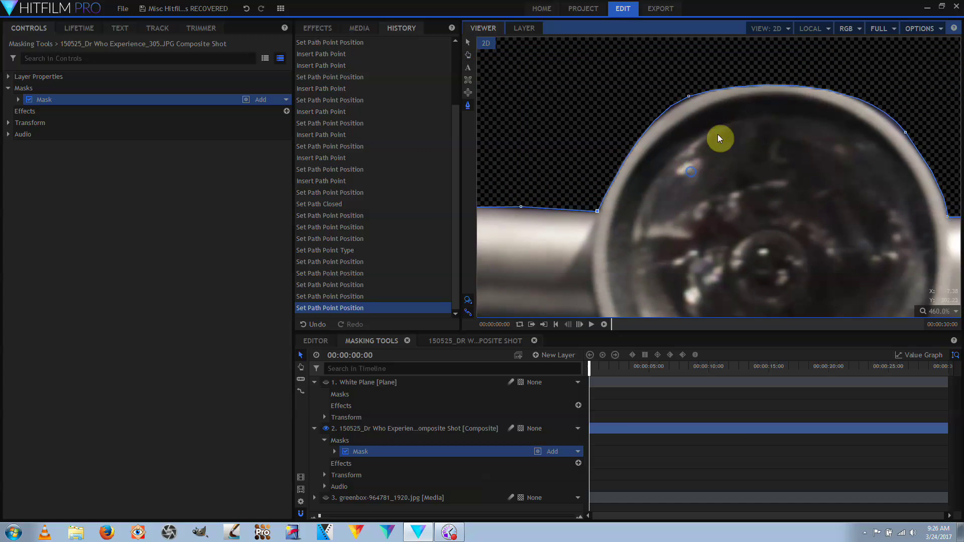
Adjust the mask's curve points and handles around the round lamp's upper rim, returning the view to the whole head
{"action": "left_click_drag", "start_coordinate": [689, 96], "coordinate": [636, 118]}
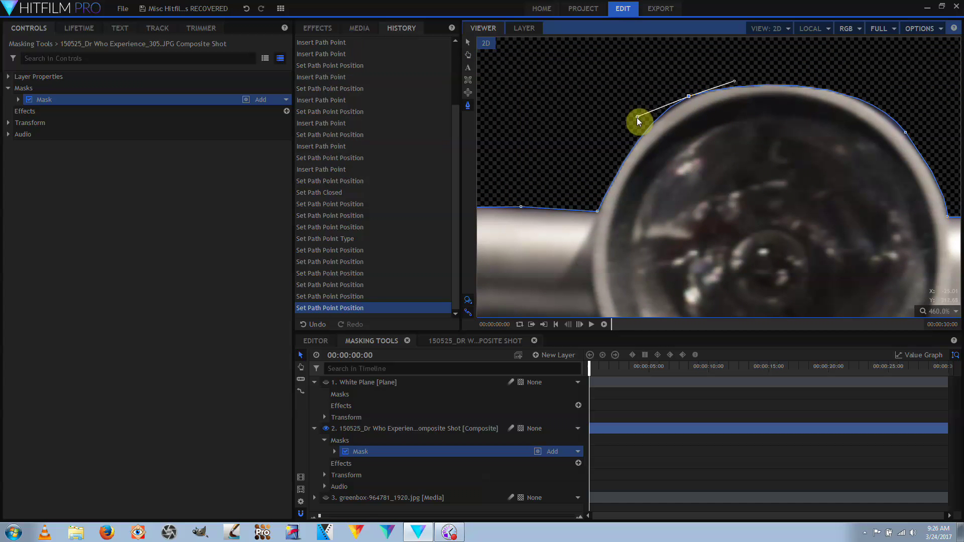
{"action": "left_click", "coordinate": [688, 95]}
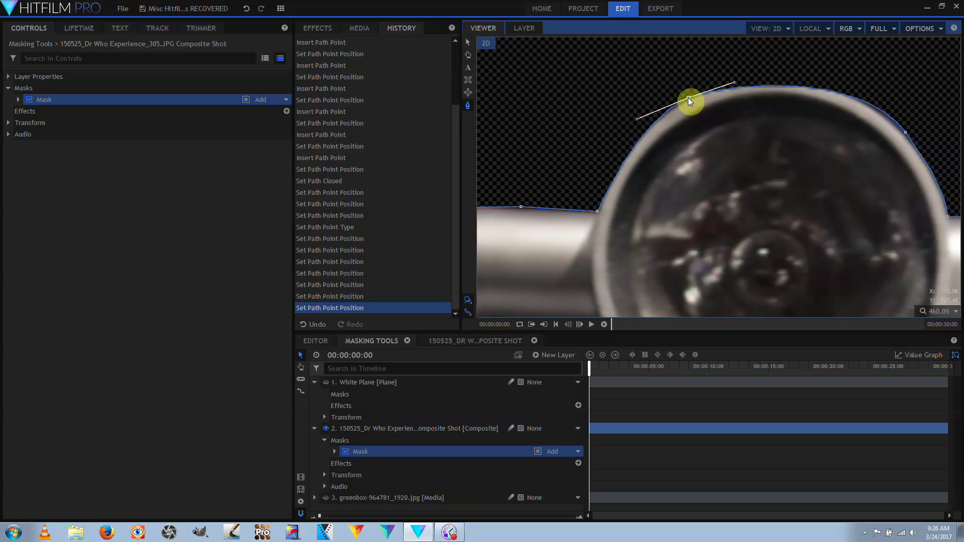
{"action": "left_click", "coordinate": [906, 132]}
{"action": "left_click_drag", "start_coordinate": [859, 77], "coordinate": [861, 79]}
{"action": "left_click_drag", "start_coordinate": [927, 206], "coordinate": [761, 202]}
{"action": "left_click", "coordinate": [955, 311]}
{"action": "left_click", "coordinate": [934, 428]}
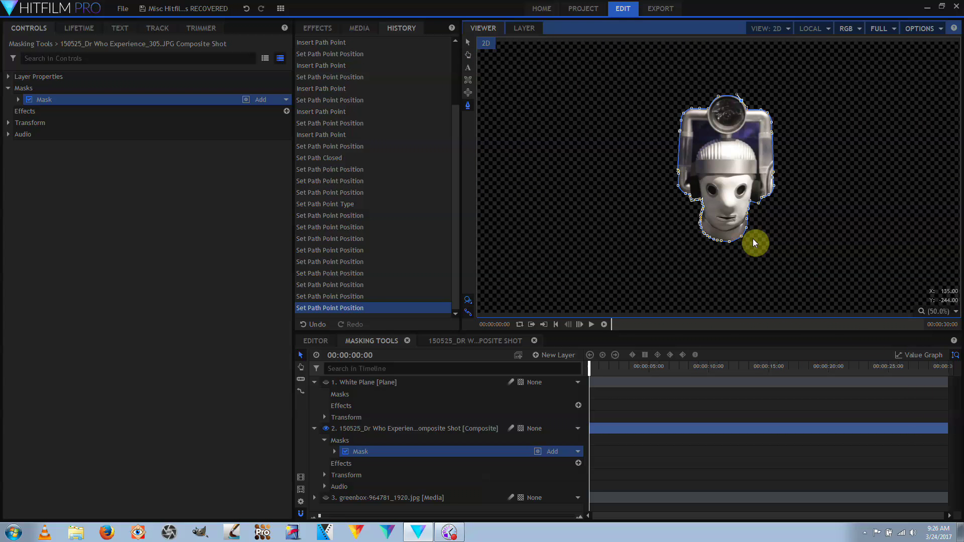
Start a second freehand mask on the Dr Who layer, tracing the lamp's lower-left rim and the left side of its stem
{"action": "scroll", "coordinate": [727, 152], "scroll_direction": "up", "scroll_amount": 4}
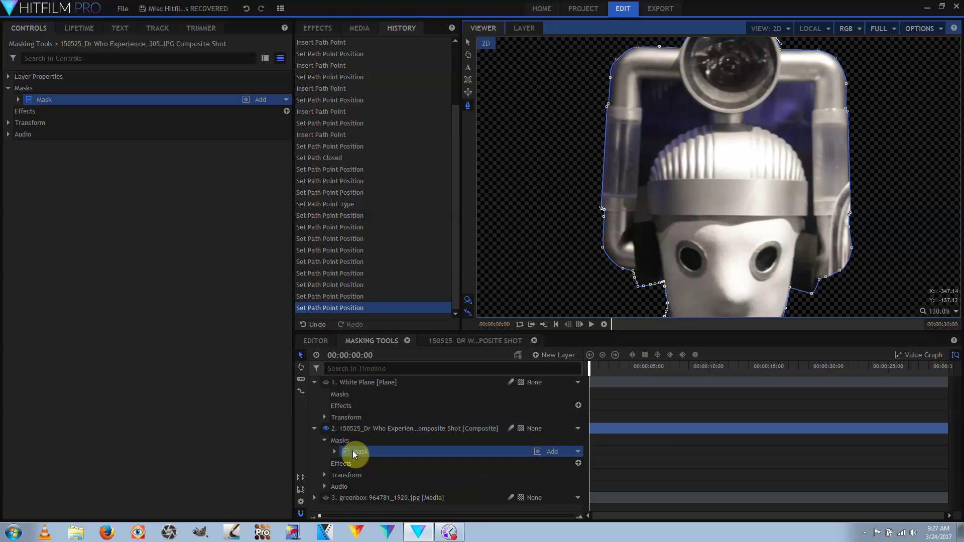
{"action": "left_click", "coordinate": [340, 441]}
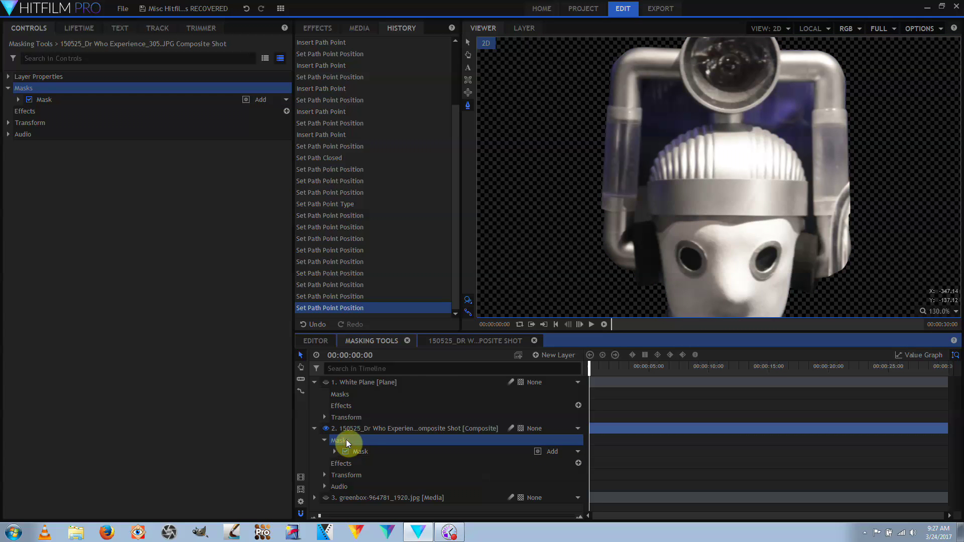
{"action": "scroll", "coordinate": [722, 123], "scroll_direction": "up", "scroll_amount": 6}
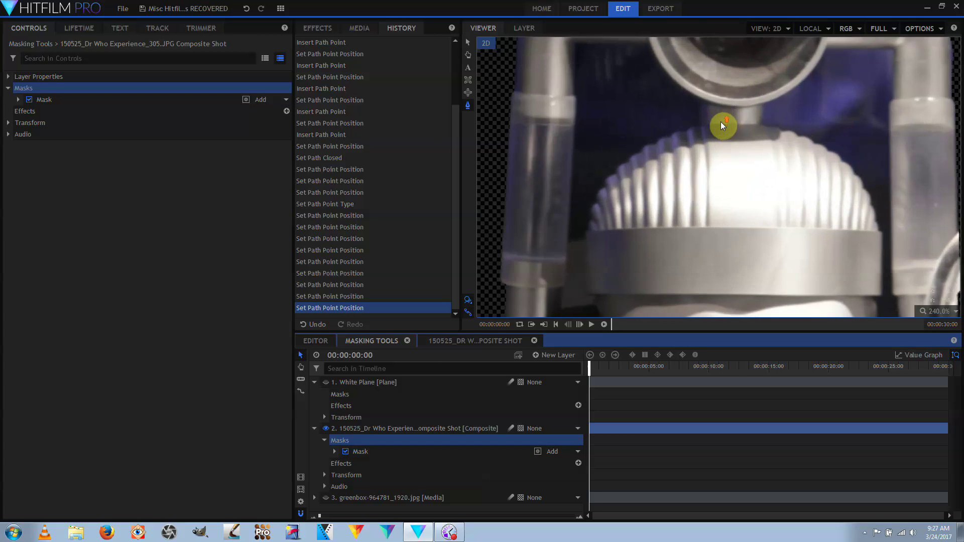
{"action": "left_click_drag", "start_coordinate": [725, 146], "coordinate": [712, 217]}
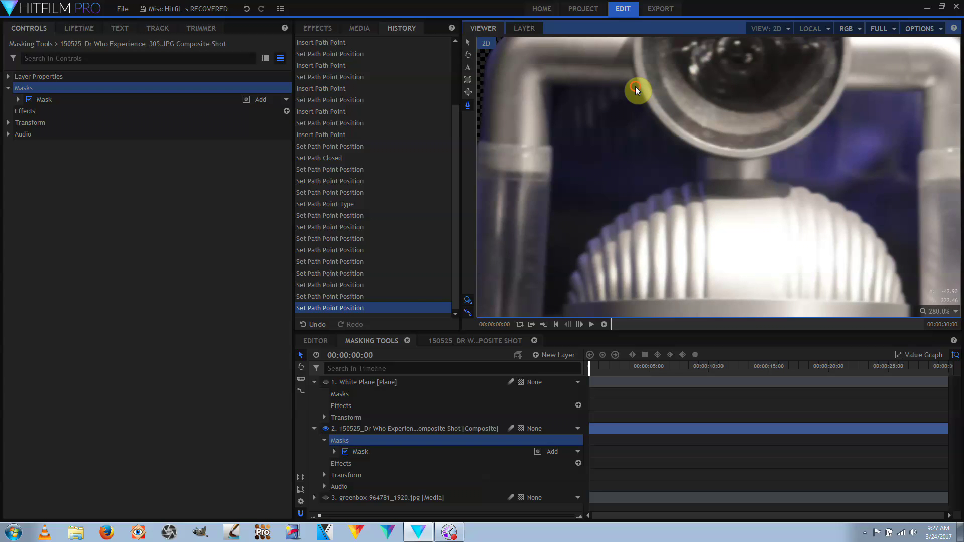
{"action": "left_click", "coordinate": [636, 89]}
{"action": "left_click", "coordinate": [653, 112]}
{"action": "left_click", "coordinate": [680, 143]}
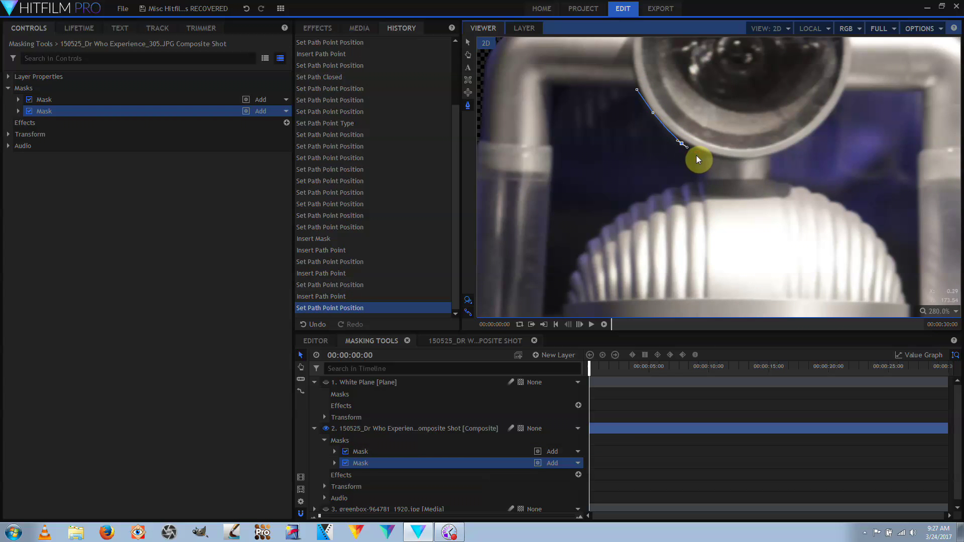
{"action": "left_click", "coordinate": [697, 156]}
{"action": "left_click", "coordinate": [698, 177]}
Continue the second mask path with closely spaced points down the left side of the cap's ribbed dome
{"action": "scroll", "coordinate": [697, 179], "scroll_direction": "up", "scroll_amount": 3}
{"action": "left_click", "coordinate": [696, 181]}
{"action": "left_click", "coordinate": [688, 182]}
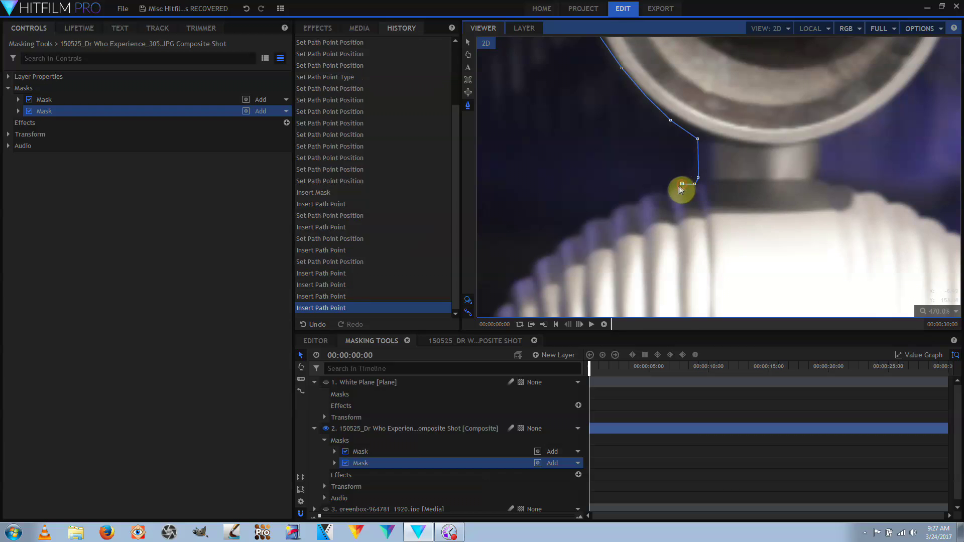
{"action": "left_click", "coordinate": [677, 185]}
{"action": "left_click", "coordinate": [667, 194]}
{"action": "left_click", "coordinate": [660, 191]}
{"action": "left_click", "coordinate": [651, 193]}
{"action": "left_click", "coordinate": [642, 197]}
{"action": "left_click", "coordinate": [637, 204]}
{"action": "left_click", "coordinate": [624, 203]}
{"action": "left_click", "coordinate": [615, 207]}
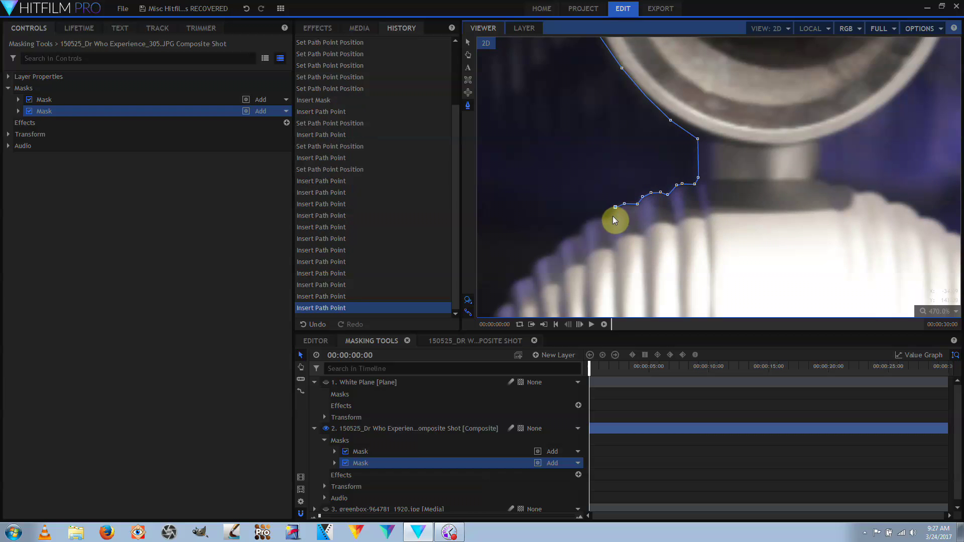
{"action": "left_click", "coordinate": [609, 216]}
{"action": "left_click", "coordinate": [595, 215]}
{"action": "left_click", "coordinate": [583, 224]}
{"action": "left_click", "coordinate": [581, 235]}
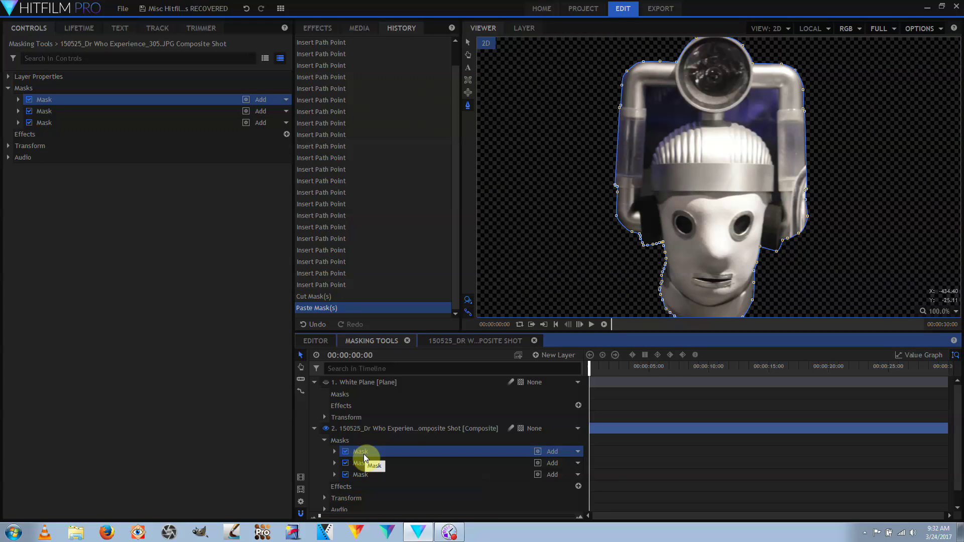
Set the blend mode of both inner masks, covering the gaps between the pipes and the head, to Subtract
{"action": "left_click", "coordinate": [362, 463]}
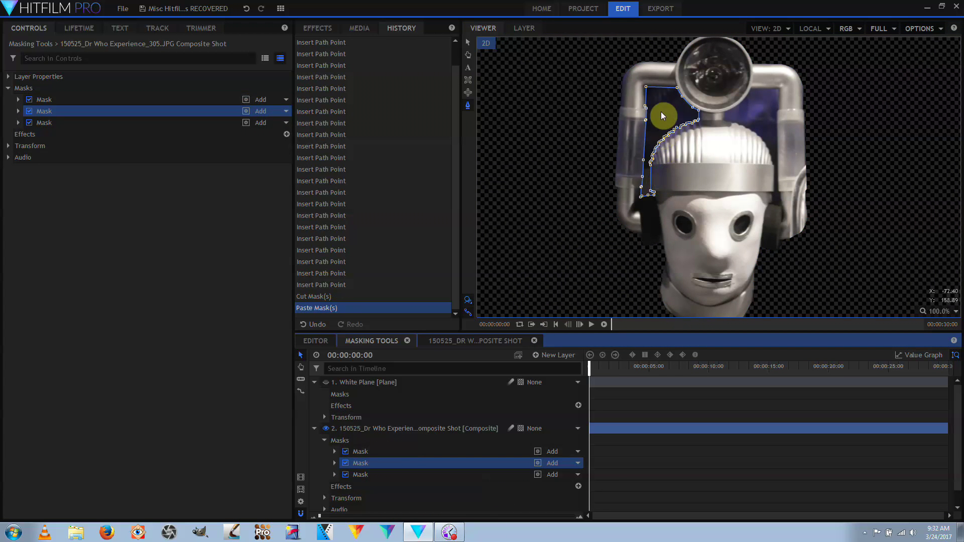
{"action": "left_click", "coordinate": [360, 475]}
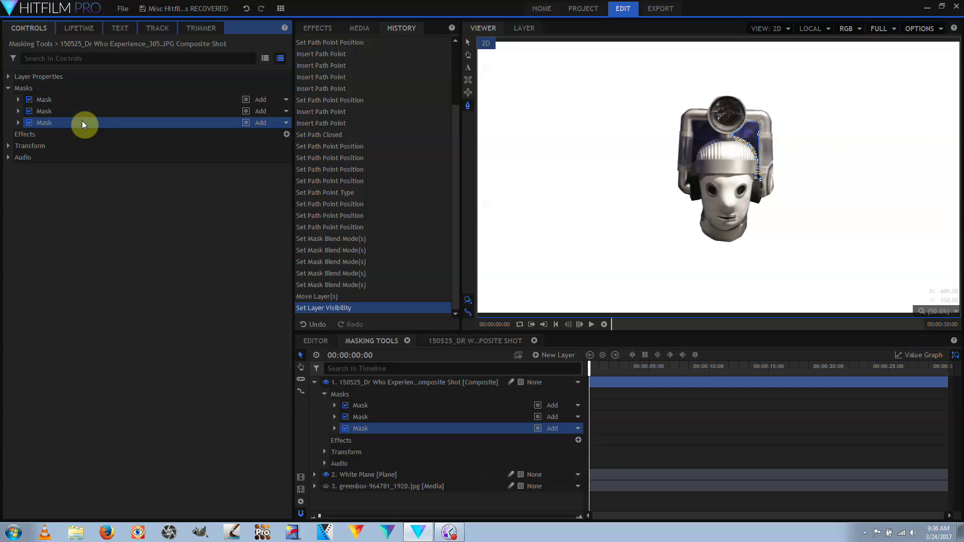
{"action": "left_click", "coordinate": [261, 107]}
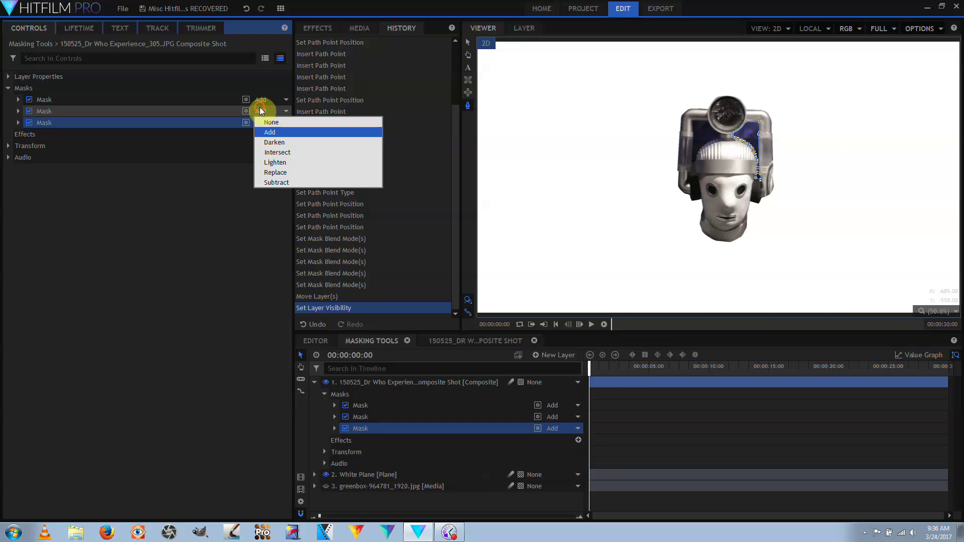
{"action": "left_click", "coordinate": [284, 184]}
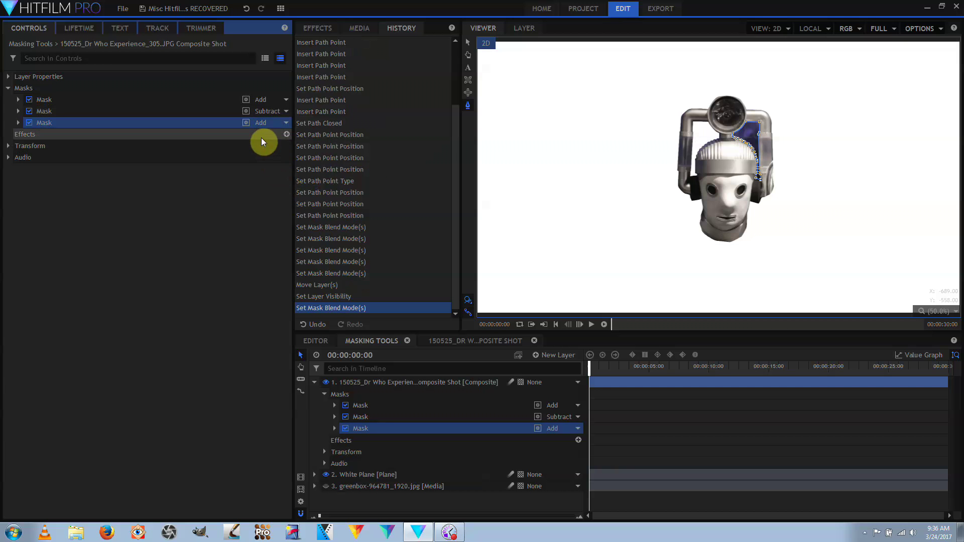
{"action": "left_click", "coordinate": [260, 122]}
{"action": "left_click", "coordinate": [286, 195]}
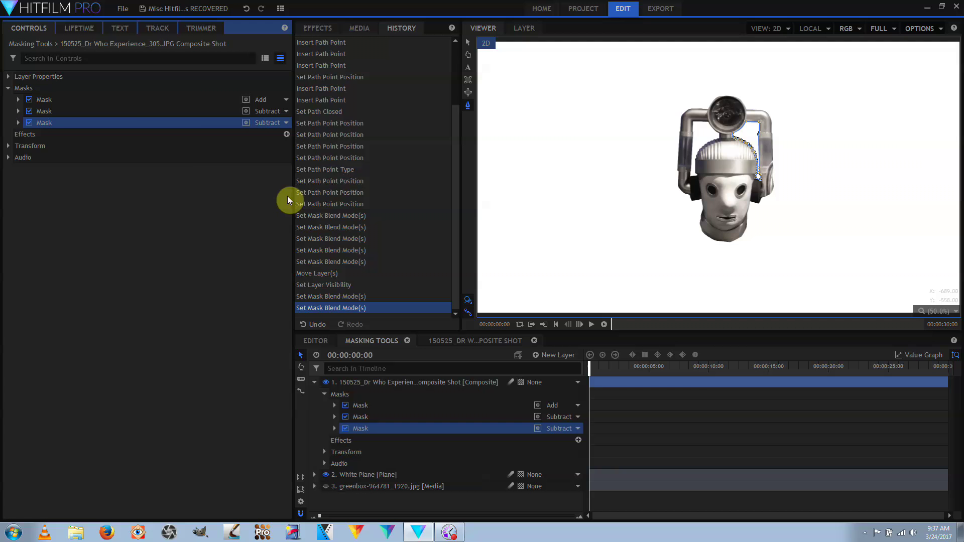
Select the outer head mask and adjust its curve at the upper-left rim of the lamp
{"action": "left_click", "coordinate": [56, 102]}
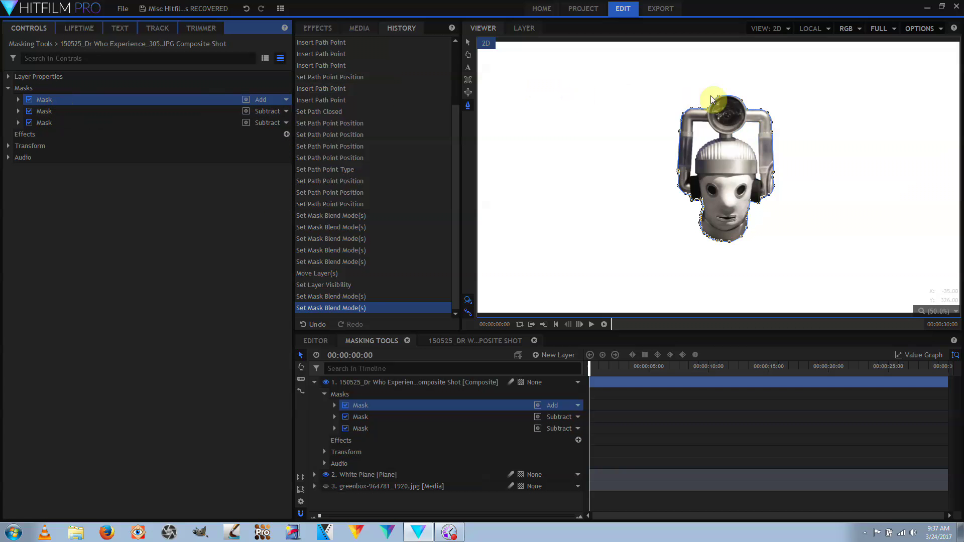
{"action": "scroll", "coordinate": [728, 108], "scroll_direction": "up", "scroll_amount": 5}
{"action": "scroll", "coordinate": [734, 105], "scroll_direction": "up", "scroll_amount": 4}
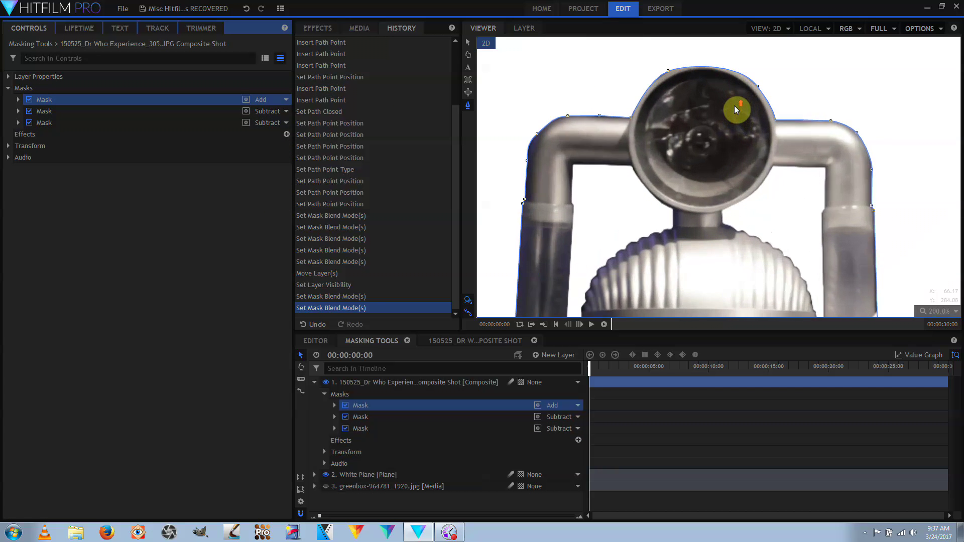
{"action": "left_click_drag", "start_coordinate": [726, 104], "coordinate": [700, 168]}
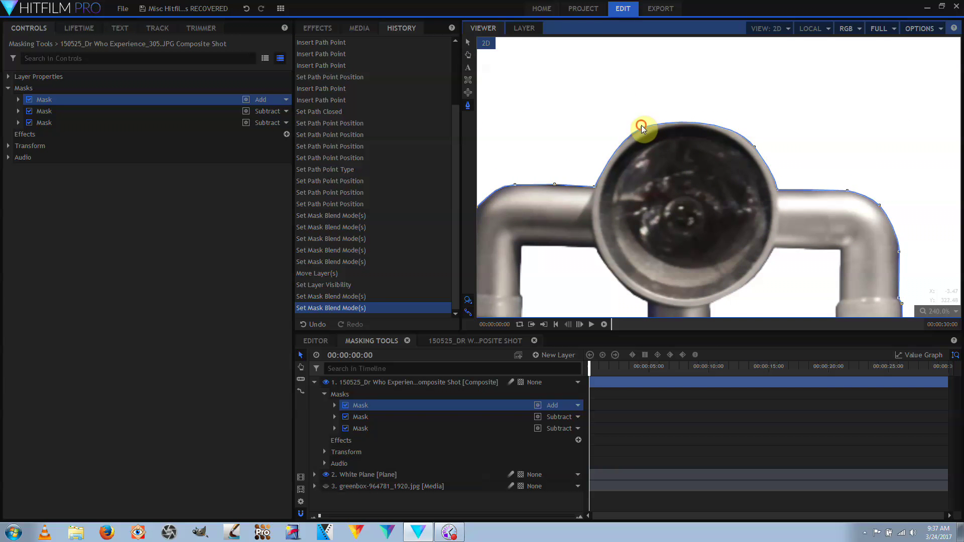
{"action": "key", "text": "Escape"}
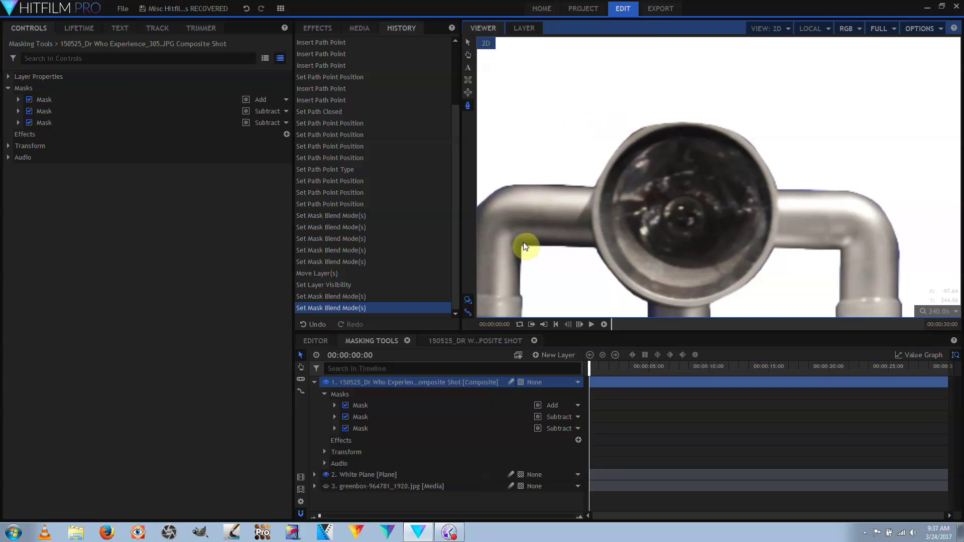
{"action": "left_click", "coordinate": [378, 407]}
{"action": "left_click_drag", "start_coordinate": [643, 128], "coordinate": [672, 111]}
Refine the outer mask's points along the bottom edge of the neck
{"action": "scroll", "coordinate": [786, 269], "scroll_direction": "down", "scroll_amount": 8}
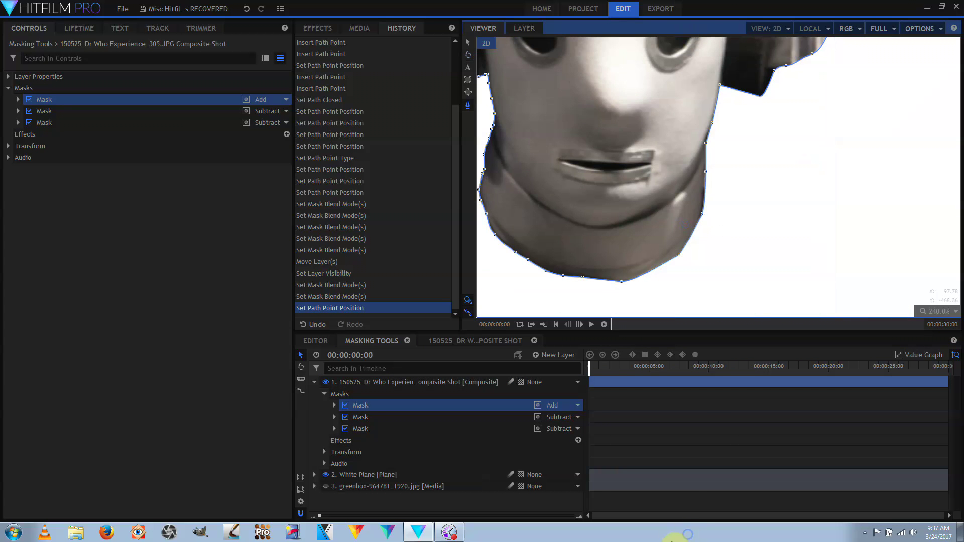
{"action": "left_click", "coordinate": [622, 282]}
{"action": "left_click_drag", "start_coordinate": [609, 282], "coordinate": [636, 283]}
{"action": "right_click", "coordinate": [679, 254]}
{"action": "left_click", "coordinate": [714, 287]}
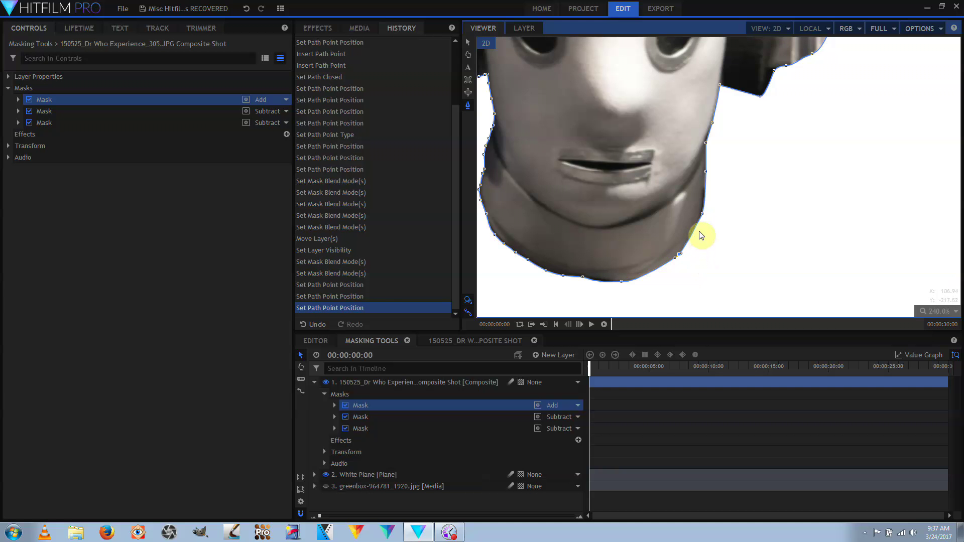
{"action": "right_click", "coordinate": [702, 215]}
{"action": "left_click", "coordinate": [723, 247]}
{"action": "right_click", "coordinate": [583, 277]}
{"action": "left_click", "coordinate": [612, 307]}
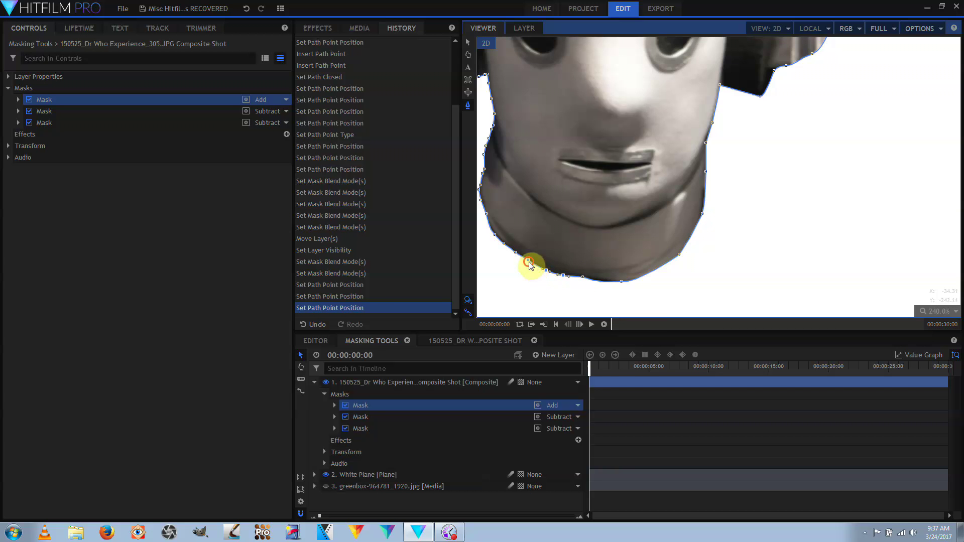
{"action": "right_click", "coordinate": [495, 237]}
{"action": "left_click", "coordinate": [520, 250]}
{"action": "key", "text": "h"}
{"action": "left_click_drag", "start_coordinate": [678, 276], "coordinate": [738, 282]}
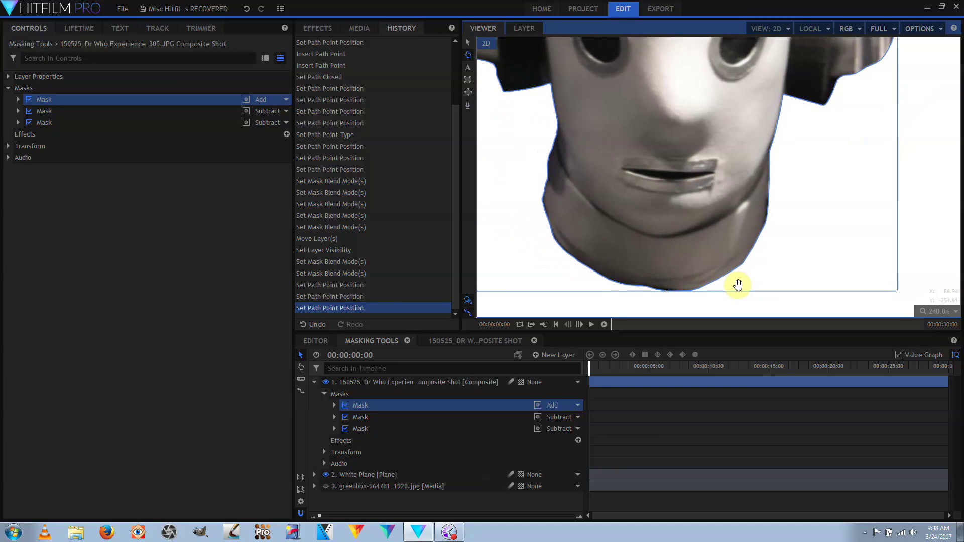
{"action": "key", "text": "f"}
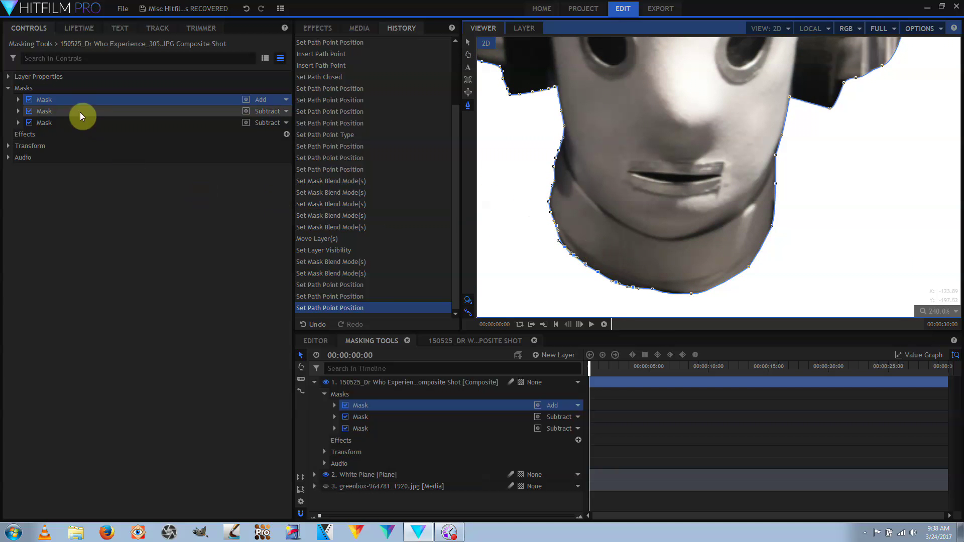
Set the Roundness in the outer head mask's Shape properties to 2 px
{"action": "left_click", "coordinate": [17, 100]}
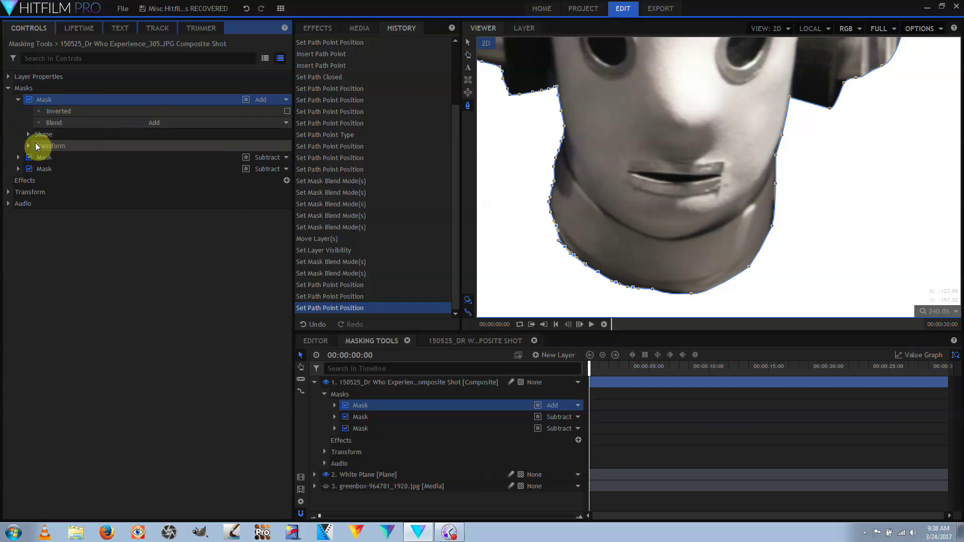
{"action": "left_click", "coordinate": [28, 135]}
{"action": "left_click", "coordinate": [273, 180]}
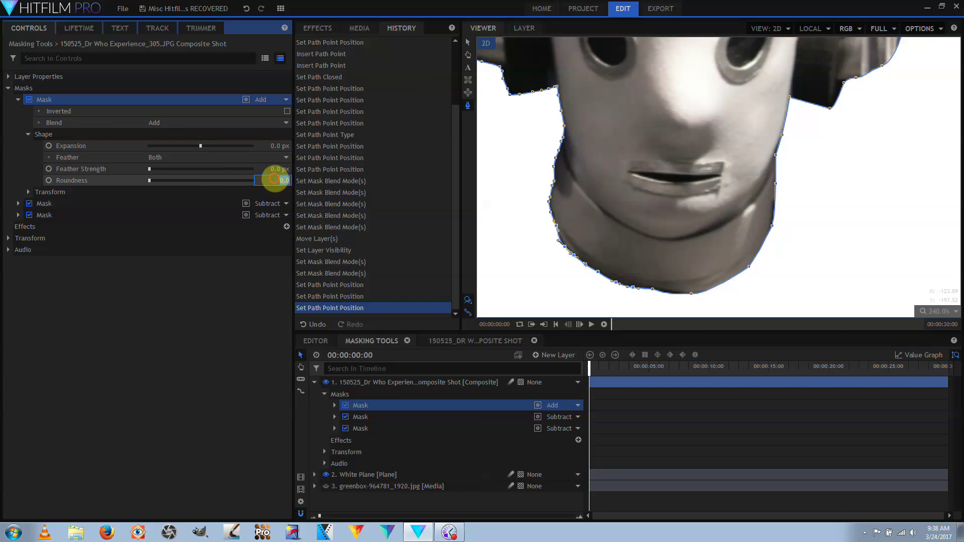
{"action": "type", "text": "2"}
{"action": "key", "text": "Return"}
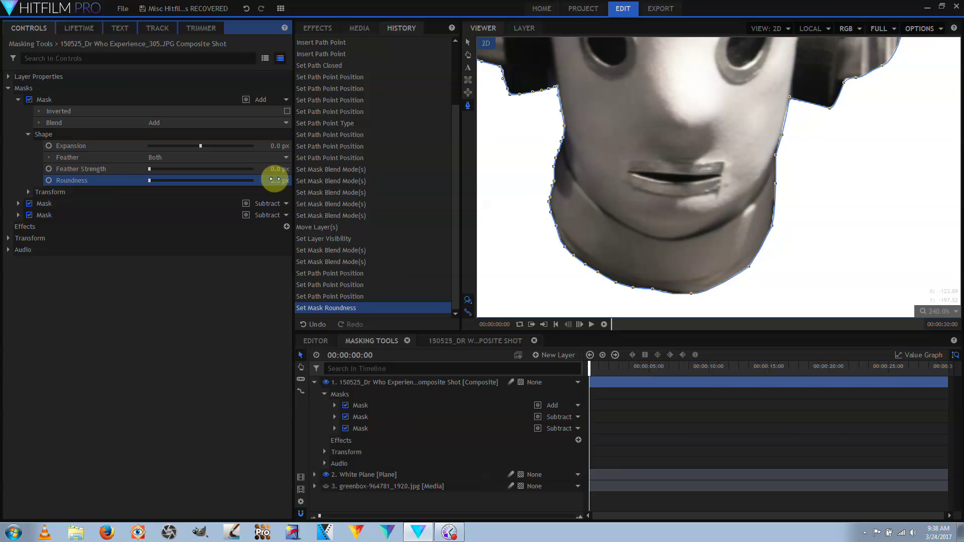
Try out the outer head mask's Transform properties: anchor point, position, scale and Z rotation
{"action": "scroll", "coordinate": [599, 149], "scroll_direction": "down", "scroll_amount": 4}
{"action": "left_click", "coordinate": [28, 192]}
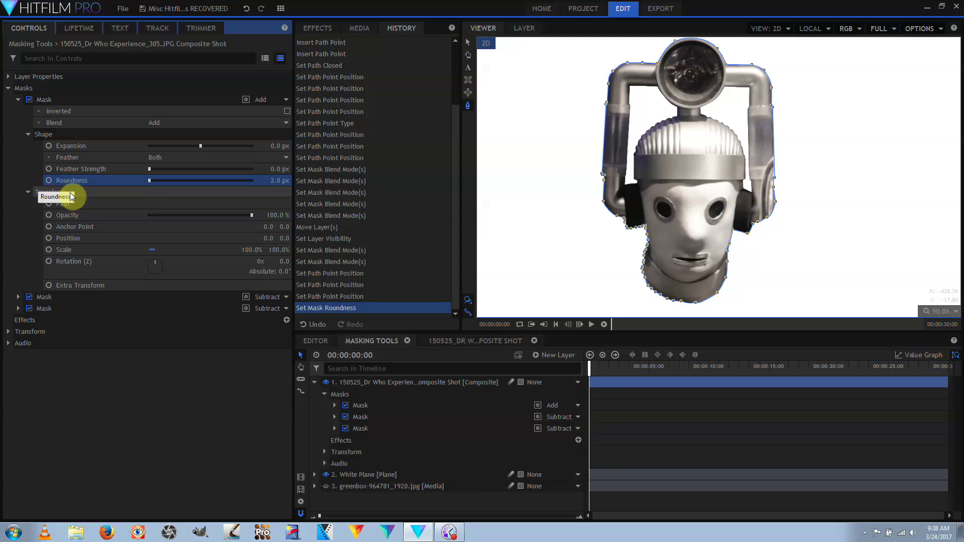
{"action": "mouse_move", "coordinate": [268, 226]}
{"action": "left_mouse_down"}
{"action": "mouse_move", "coordinate": [329, 226]}
{"action": "mouse_move", "coordinate": [154, 226]}
{"action": "mouse_move", "coordinate": [291, 227]}
{"action": "mouse_move", "coordinate": [268, 226]}
{"action": "mouse_move", "coordinate": [274, 238]}
{"action": "mouse_move", "coordinate": [306, 238]}
{"action": "mouse_move", "coordinate": [231, 238]}
{"action": "mouse_move", "coordinate": [317, 238]}
{"action": "mouse_move", "coordinate": [270, 238]}
{"action": "left_mouse_up"}
{"action": "left_click", "coordinate": [281, 227]}
{"action": "key", "text": "Return"}
{"action": "left_click", "coordinate": [284, 238]}
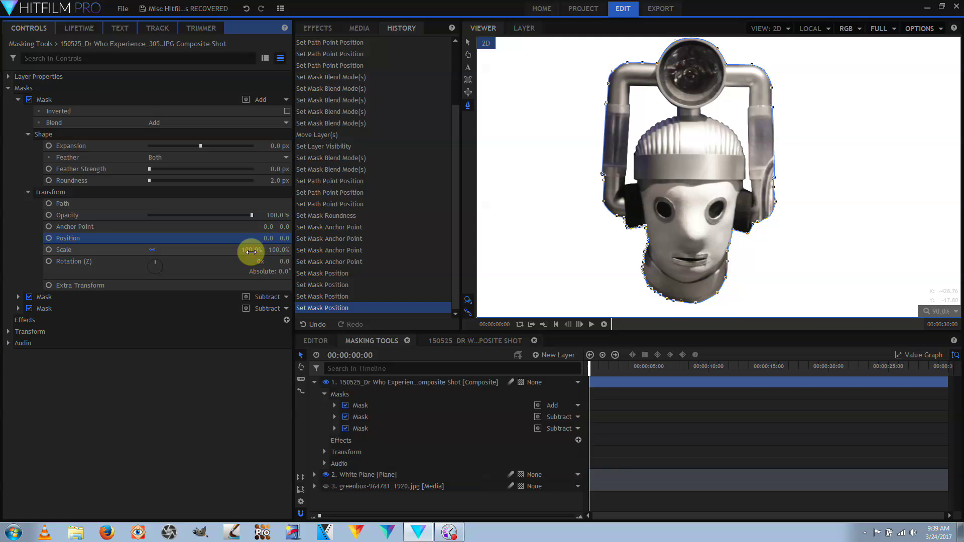
{"action": "left_click_drag", "start_coordinate": [256, 250], "coordinate": [283, 261]}
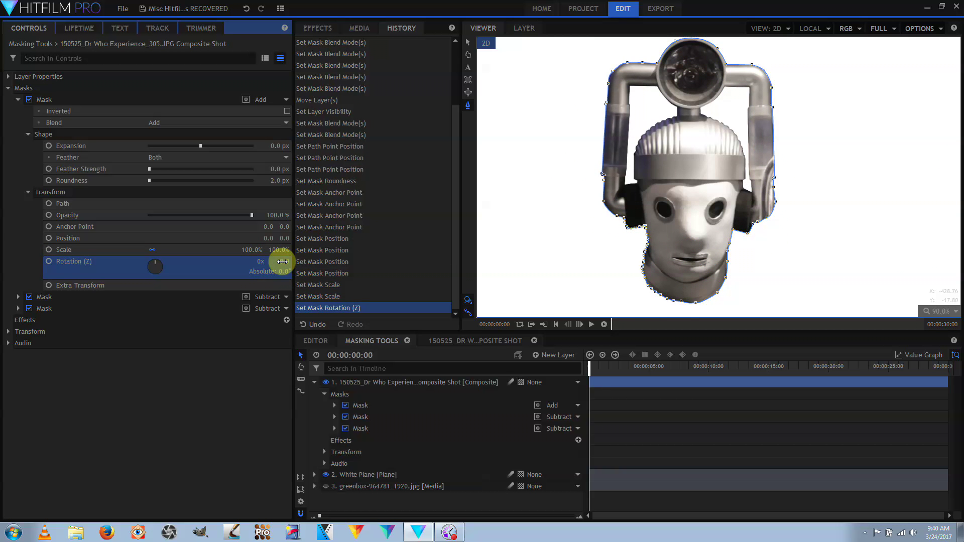
Hide the White Plane layer and show the greenbox-964781_1920.jpg layer behind the masked head
{"action": "left_click", "coordinate": [325, 475]}
{"action": "left_click", "coordinate": [944, 311]}
{"action": "left_click", "coordinate": [939, 430]}
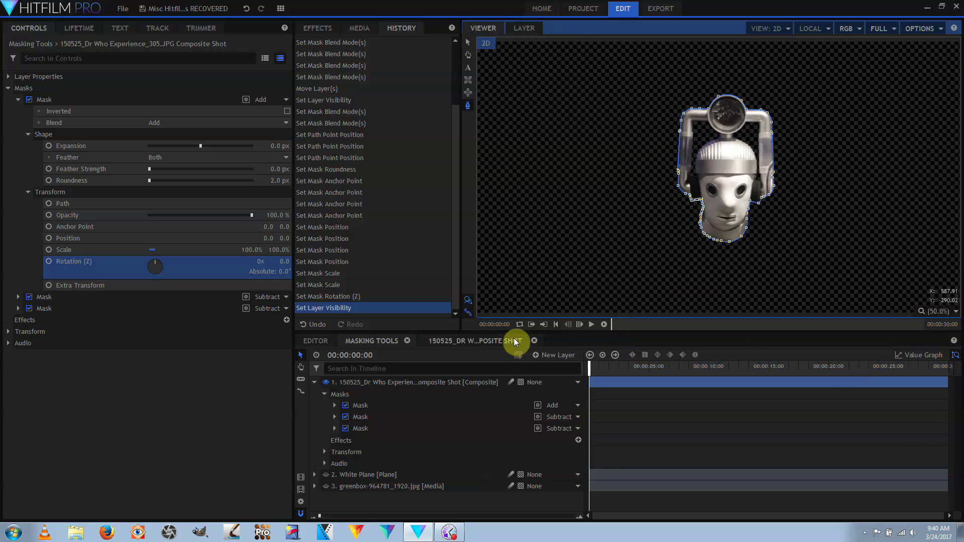
{"action": "left_click", "coordinate": [325, 486]}
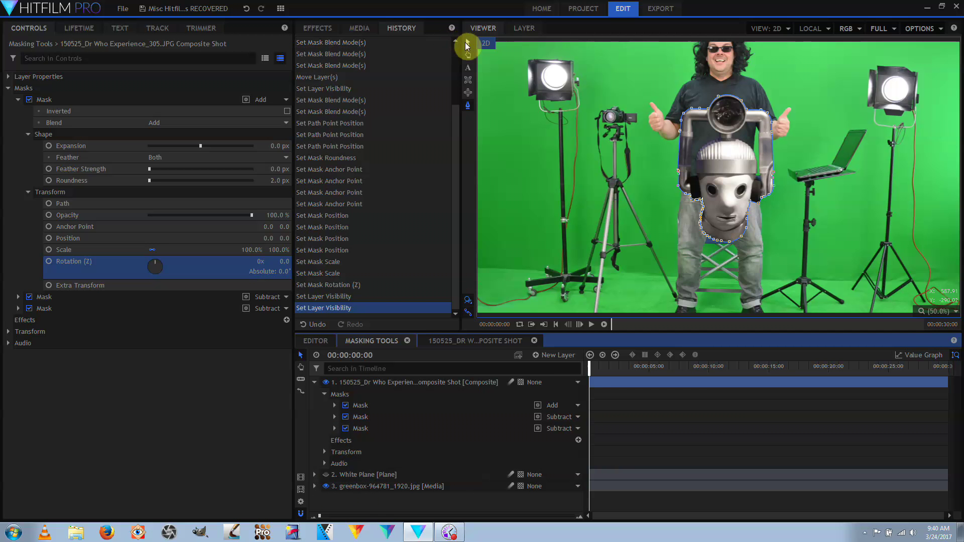
Scale the masked head's composite layer to 82% in its Transform properties
{"action": "left_click", "coordinate": [414, 486]}
{"action": "left_click", "coordinate": [332, 454]}
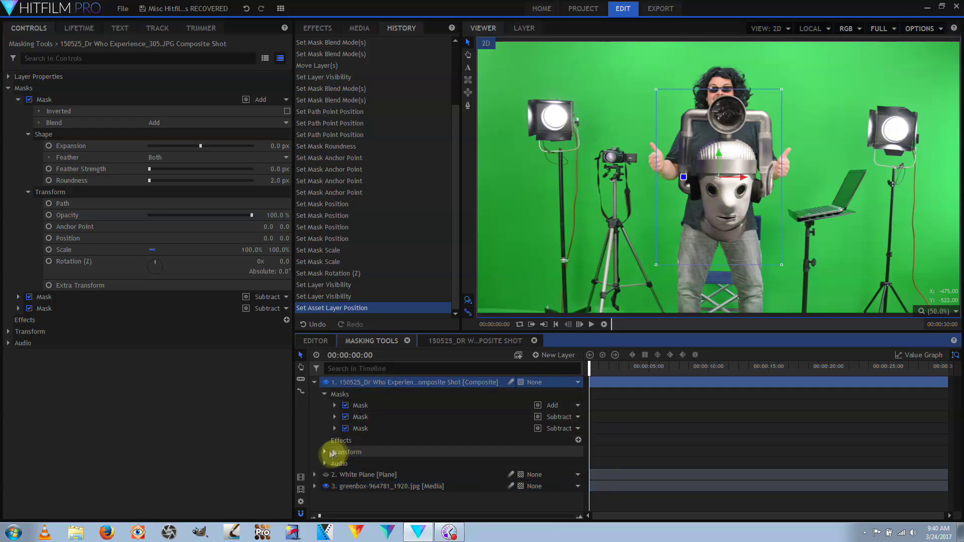
{"action": "left_click", "coordinate": [325, 452]}
{"action": "mouse_move", "coordinate": [547, 465]}
{"action": "left_mouse_down"}
{"action": "mouse_move", "coordinate": [559, 465]}
{"action": "mouse_move", "coordinate": [546, 464]}
{"action": "left_mouse_up"}
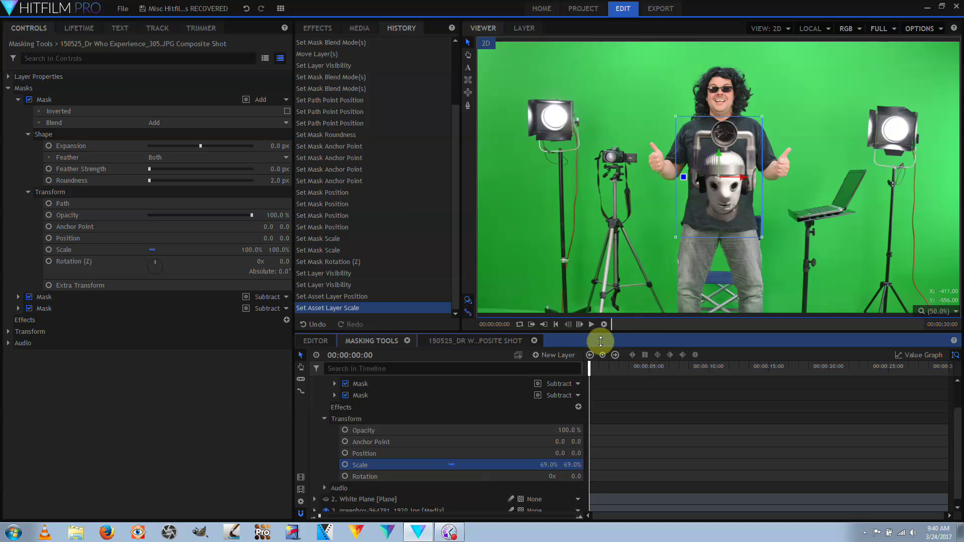
{"action": "mouse_move", "coordinate": [547, 465]}
{"action": "left_mouse_down"}
{"action": "mouse_move", "coordinate": [558, 465]}
{"action": "mouse_move", "coordinate": [549, 461]}
{"action": "left_mouse_up"}
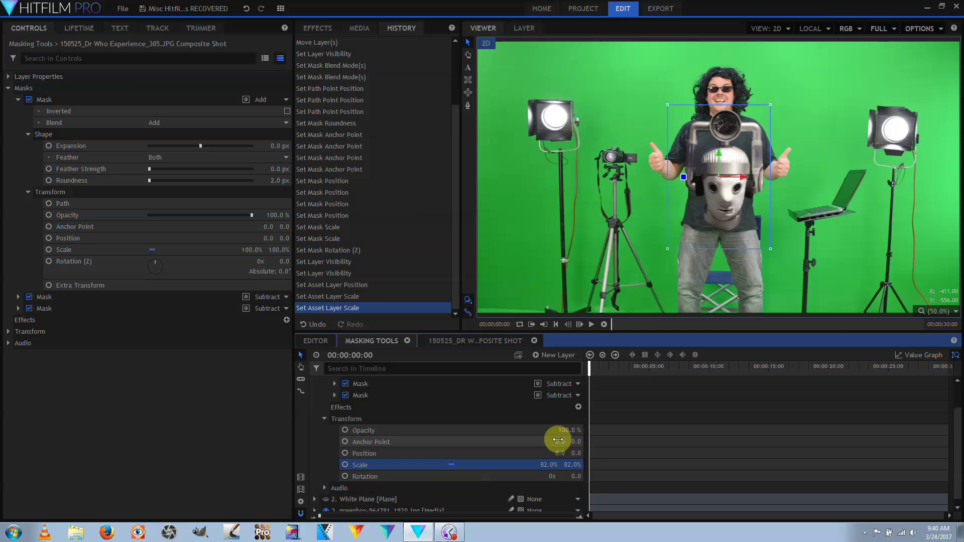
Set the head layer's anchor point to 38, -51, lower its opacity to 50% and position it over the man's face
{"action": "mouse_move", "coordinate": [558, 440]}
{"action": "left_mouse_down"}
{"action": "mouse_move", "coordinate": [572, 441]}
{"action": "mouse_move", "coordinate": [555, 441]}
{"action": "left_mouse_up"}
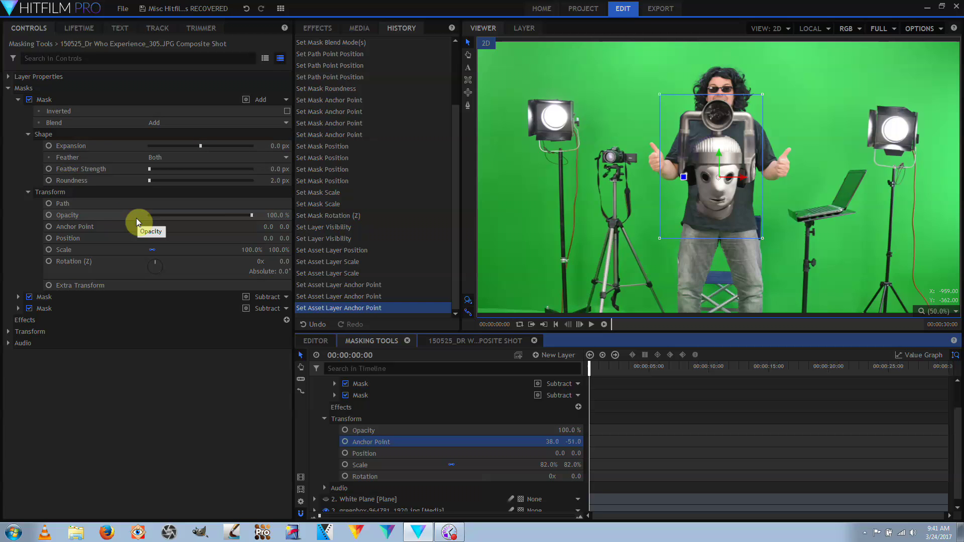
{"action": "left_click_drag", "start_coordinate": [720, 159], "coordinate": [752, 97]}
{"action": "left_click_drag", "start_coordinate": [571, 430], "coordinate": [545, 431]}
{"action": "scroll", "coordinate": [735, 90], "scroll_direction": "up", "scroll_amount": 2}
{"action": "scroll", "coordinate": [735, 91], "scroll_direction": "up", "scroll_amount": 8}
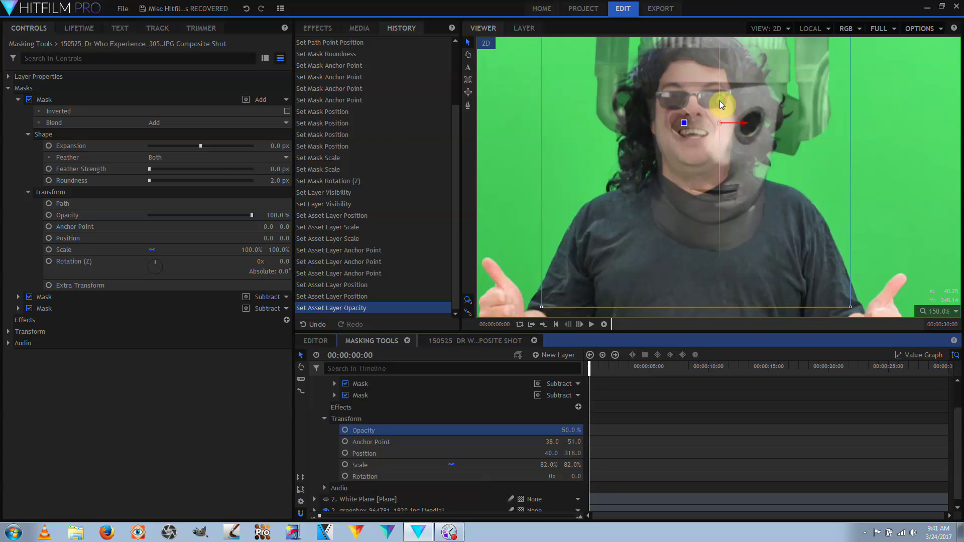
{"action": "left_click_drag", "start_coordinate": [720, 101], "coordinate": [721, 86]}
{"action": "left_click_drag", "start_coordinate": [742, 107], "coordinate": [696, 78]}
Fit the head layer to the man's head at 62% scale and position 10.0, 337.3, with opacity at 100%
{"action": "left_click_drag", "start_coordinate": [571, 463], "coordinate": [580, 463]}
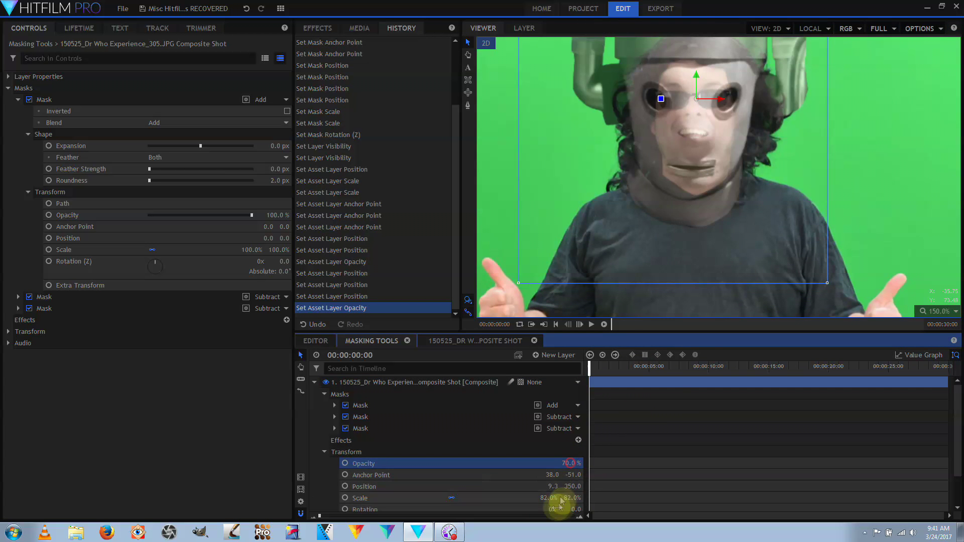
{"action": "left_click_drag", "start_coordinate": [556, 499], "coordinate": [543, 499]}
{"action": "left_click_drag", "start_coordinate": [573, 462], "coordinate": [594, 461]}
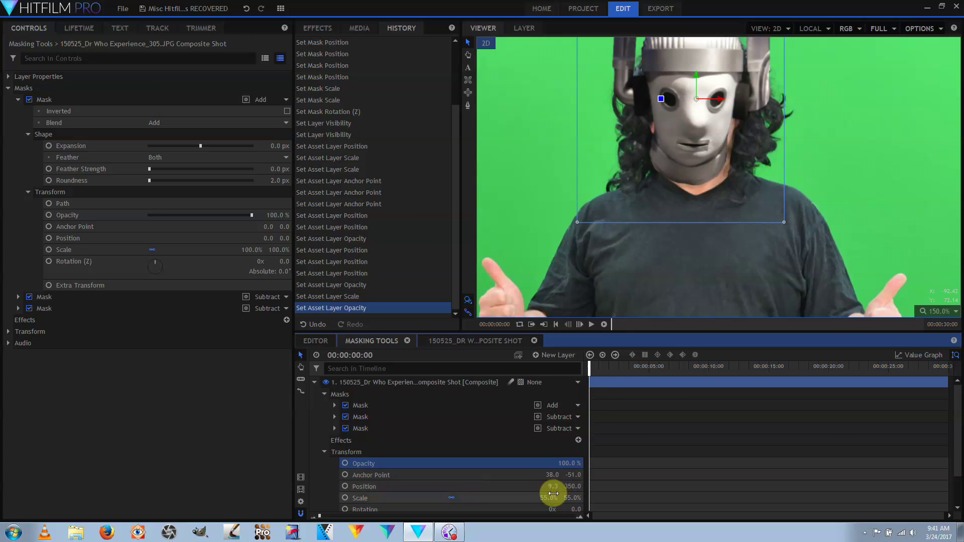
{"action": "left_click_drag", "start_coordinate": [551, 498], "coordinate": [567, 498]}
{"action": "left_click_drag", "start_coordinate": [698, 80], "coordinate": [697, 87]}
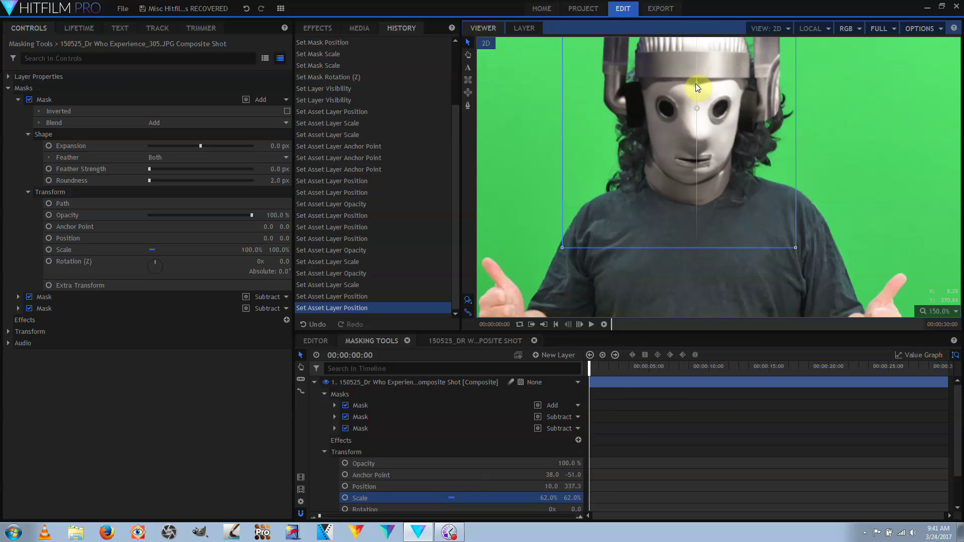
Set the head layer's opacity to 74% so the shirt's neckline shows through the robot's neck
{"action": "left_click_drag", "start_coordinate": [573, 463], "coordinate": [560, 463]}
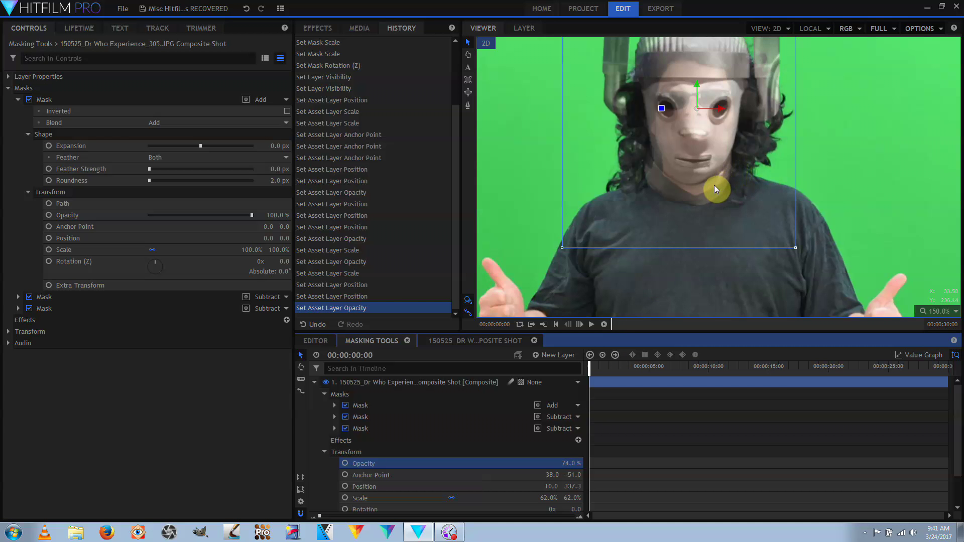
{"action": "scroll", "coordinate": [713, 187], "scroll_direction": "up", "scroll_amount": 5}
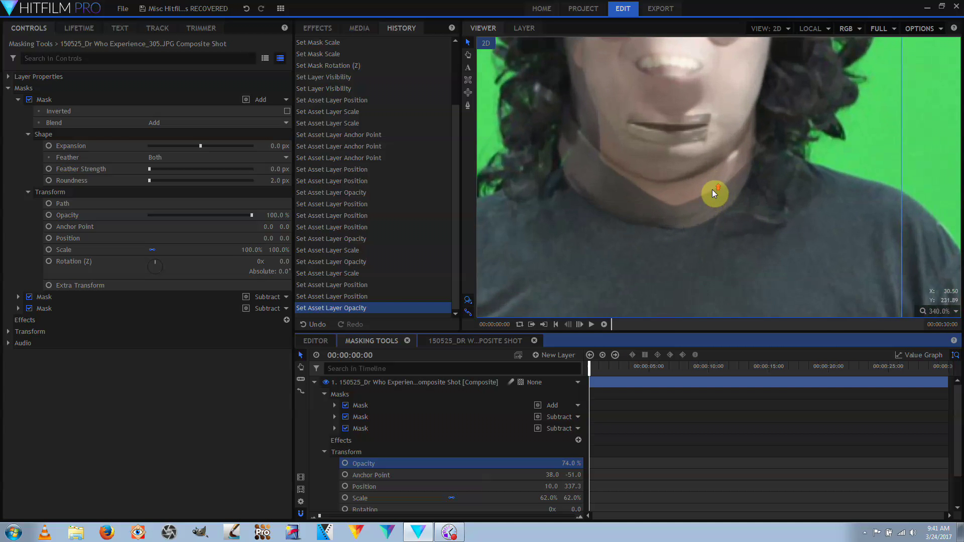
{"action": "scroll", "coordinate": [713, 192], "scroll_direction": "up", "scroll_amount": 1}
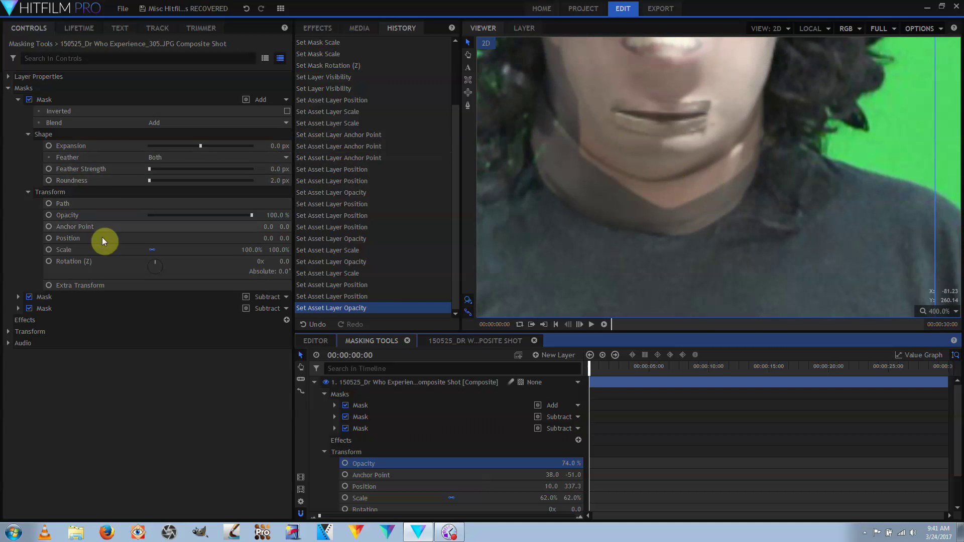
Draw a closed freehand mask on the head layer, tracing the shirt's neckline and enclosing the part of the robot's neck that overlaps the shirt
{"action": "left_click", "coordinate": [468, 106]}
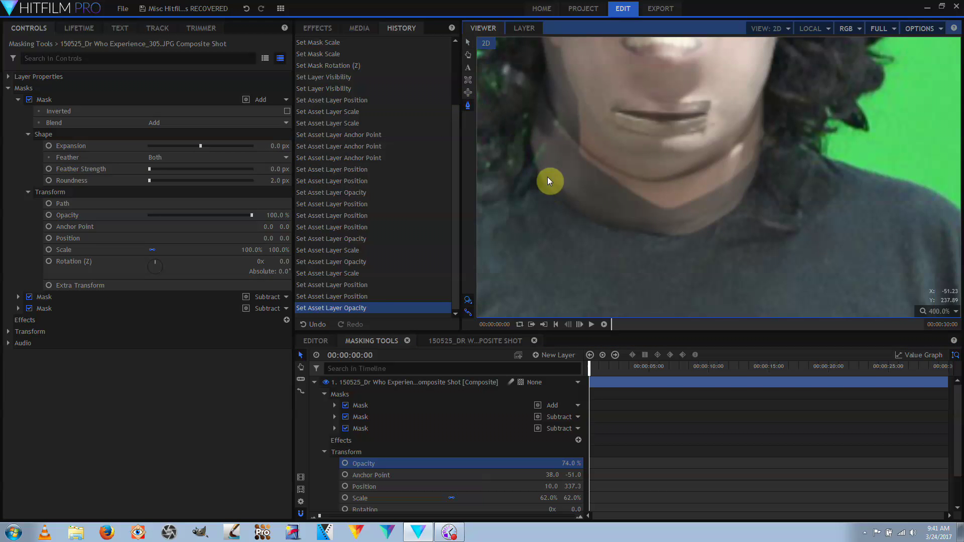
{"action": "left_click", "coordinate": [664, 208]}
{"action": "left_click", "coordinate": [645, 196]}
{"action": "left_click", "coordinate": [612, 179]}
{"action": "left_click", "coordinate": [581, 155]}
{"action": "left_click", "coordinate": [575, 150]}
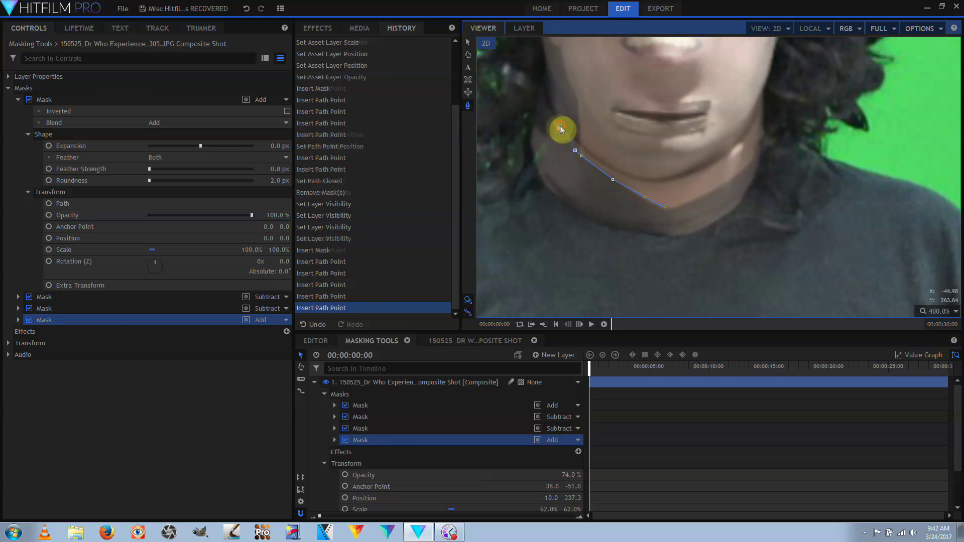
{"action": "left_click", "coordinate": [560, 125]}
{"action": "left_click", "coordinate": [549, 107]}
{"action": "left_click", "coordinate": [539, 95]}
{"action": "left_click", "coordinate": [532, 111]}
{"action": "left_click_drag", "start_coordinate": [532, 140], "coordinate": [532, 149]}
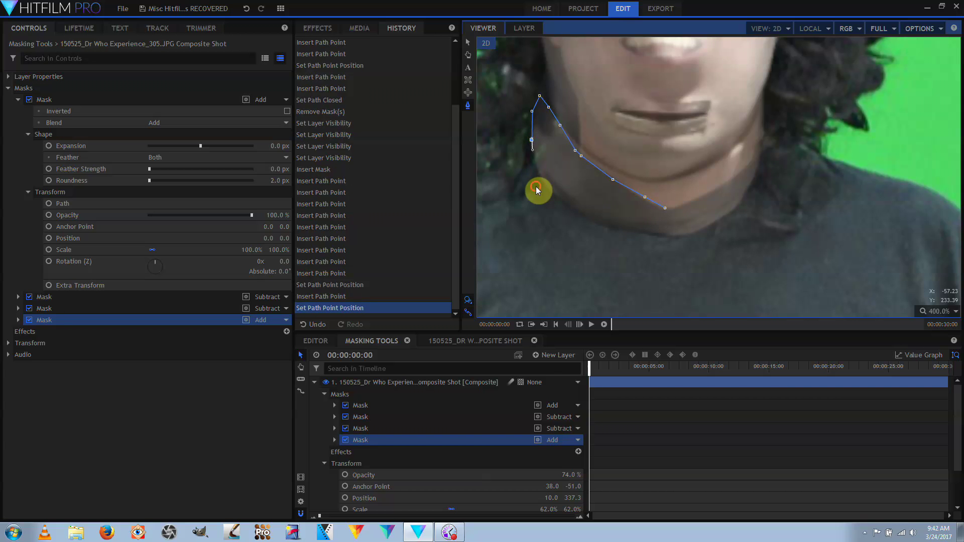
{"action": "left_click", "coordinate": [536, 186]}
{"action": "left_click", "coordinate": [609, 256]}
{"action": "left_click", "coordinate": [737, 261]}
{"action": "left_click", "coordinate": [822, 222]}
{"action": "left_click", "coordinate": [792, 207]}
{"action": "left_click", "coordinate": [766, 189]}
{"action": "left_click", "coordinate": [758, 170]}
{"action": "left_click", "coordinate": [761, 155]}
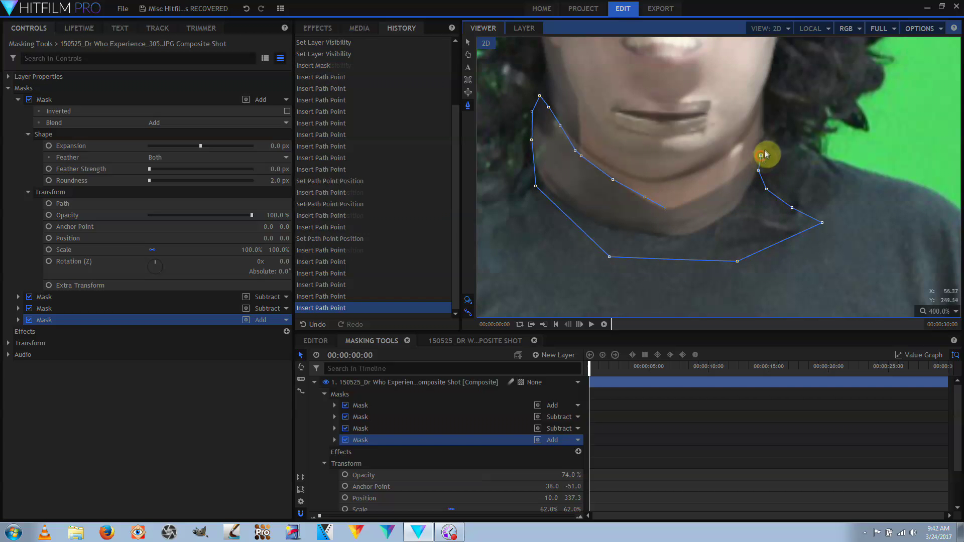
{"action": "left_click", "coordinate": [769, 137]}
{"action": "left_click", "coordinate": [763, 129]}
{"action": "left_click", "coordinate": [758, 139]}
{"action": "left_click", "coordinate": [754, 151]}
{"action": "left_click", "coordinate": [747, 163]}
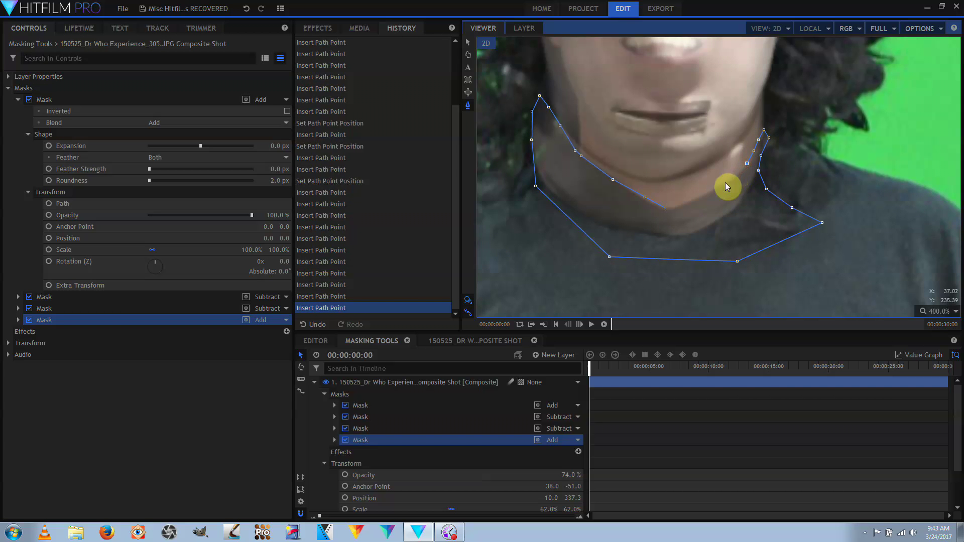
{"action": "left_click", "coordinate": [723, 182]}
{"action": "left_click", "coordinate": [693, 197]}
{"action": "left_click", "coordinate": [675, 205]}
{"action": "left_click", "coordinate": [664, 208]}
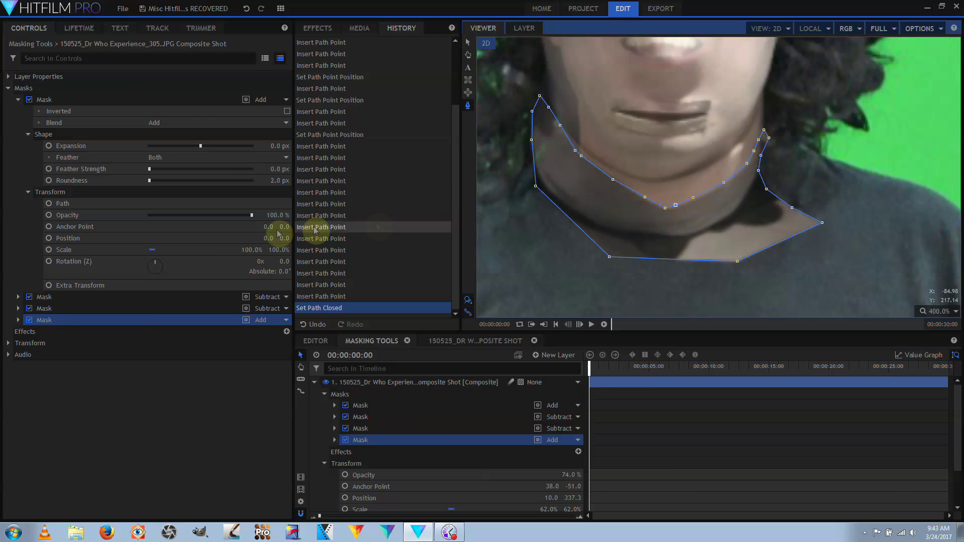
Set the neckline mask's blend mode to Subtract, its Expansion to -3 px and its Feather Strength to 5 px
{"action": "left_click", "coordinate": [266, 320]}
{"action": "left_click", "coordinate": [287, 396]}
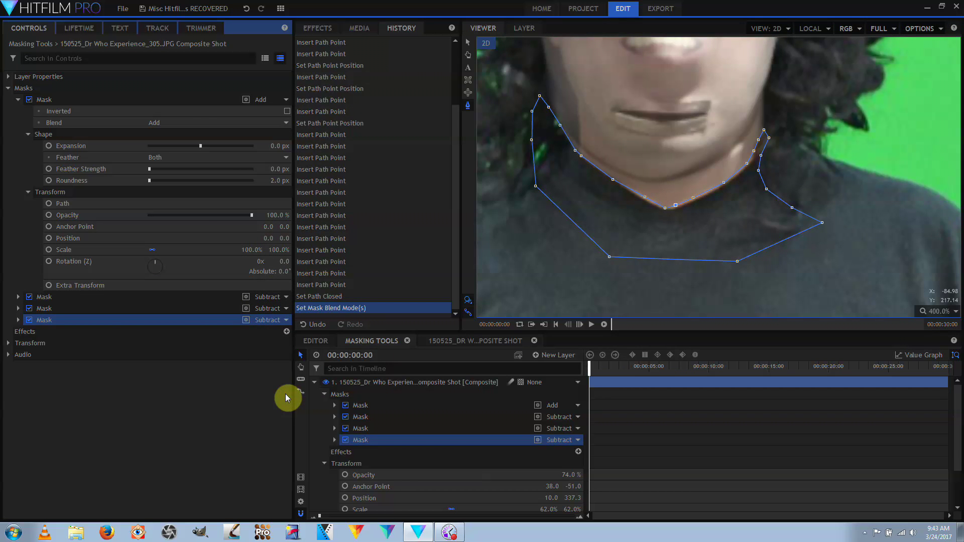
{"action": "left_click", "coordinate": [18, 320]}
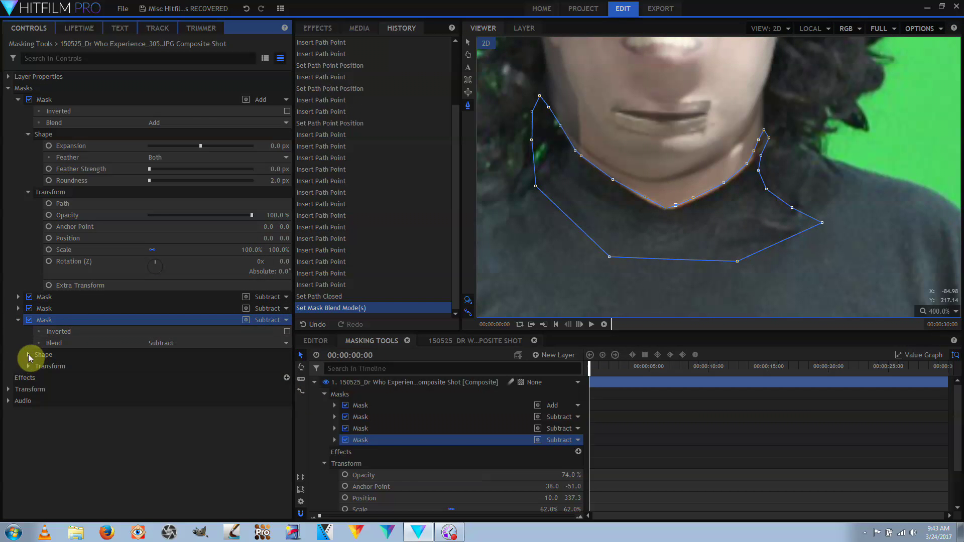
{"action": "left_click", "coordinate": [28, 355]}
{"action": "left_click_drag", "start_coordinate": [201, 366], "coordinate": [200, 366]}
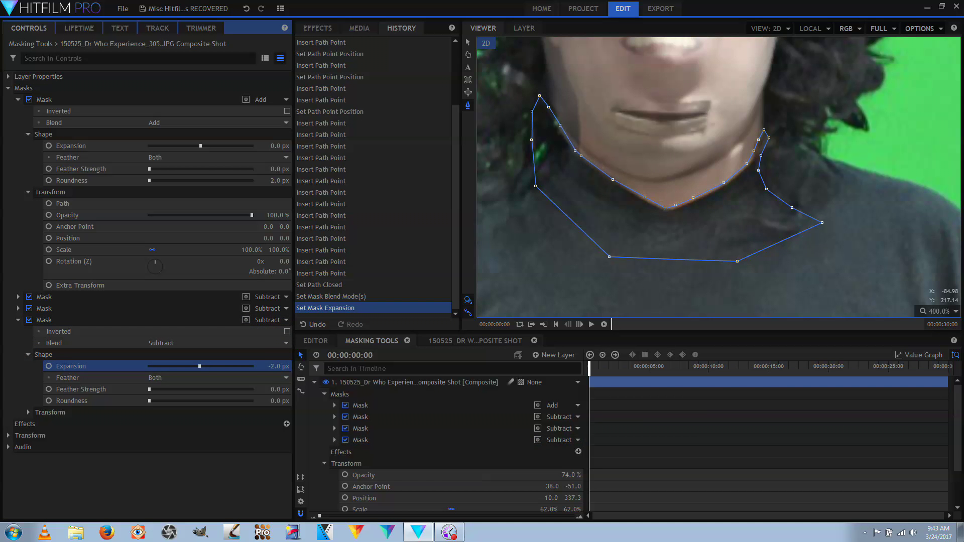
{"action": "left_click_drag", "start_coordinate": [279, 366], "coordinate": [291, 387]}
Restore the head layer's opacity to 100% and review the head on the man's body
{"action": "left_click_drag", "start_coordinate": [566, 469], "coordinate": [571, 457]}
{"action": "scroll", "coordinate": [689, 187], "scroll_direction": "down", "scroll_amount": 1}
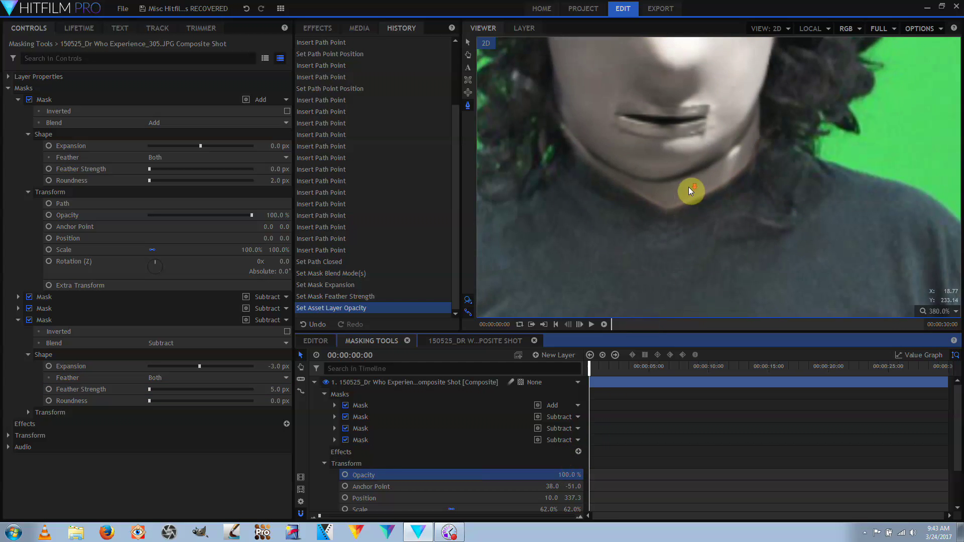
{"action": "scroll", "coordinate": [688, 187], "scroll_direction": "down", "scroll_amount": 5}
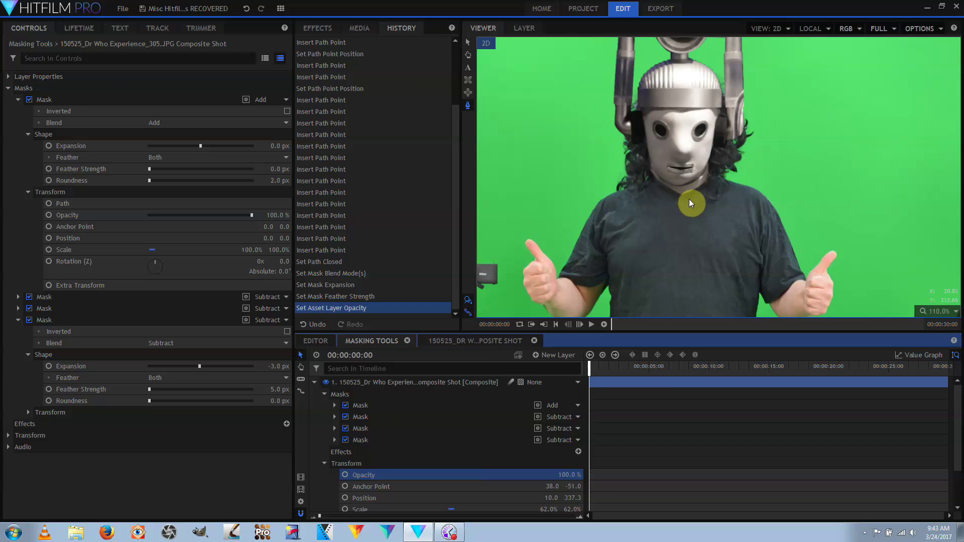
{"action": "scroll", "coordinate": [689, 199], "scroll_direction": "down", "scroll_amount": 2}
{"action": "scroll", "coordinate": [689, 199], "scroll_direction": "up", "scroll_amount": 2}
{"action": "scroll", "coordinate": [689, 203], "scroll_direction": "down", "scroll_amount": 1}
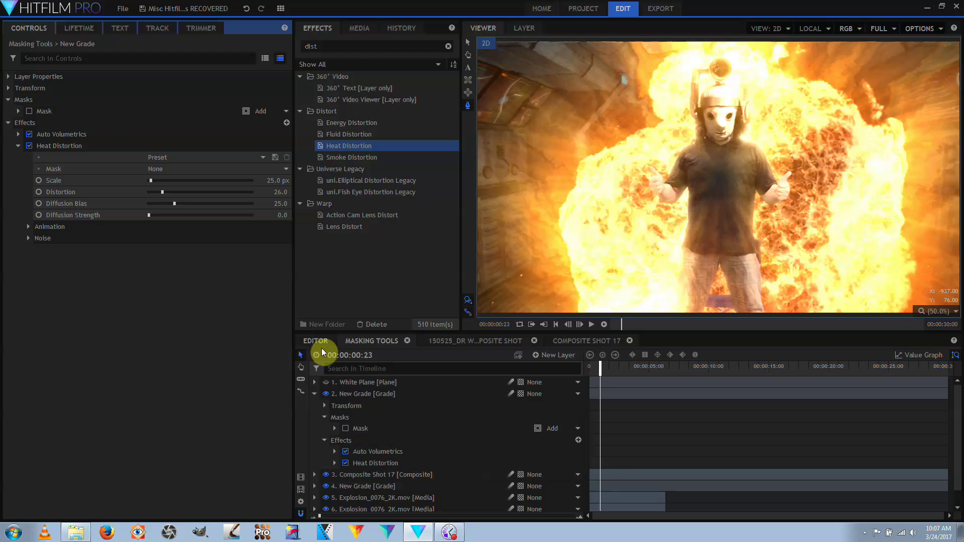
Select the upper New Grade layer and switch its Heat Distortion and Auto Volumetrics effects off and back on for comparison
{"action": "left_click", "coordinate": [355, 394]}
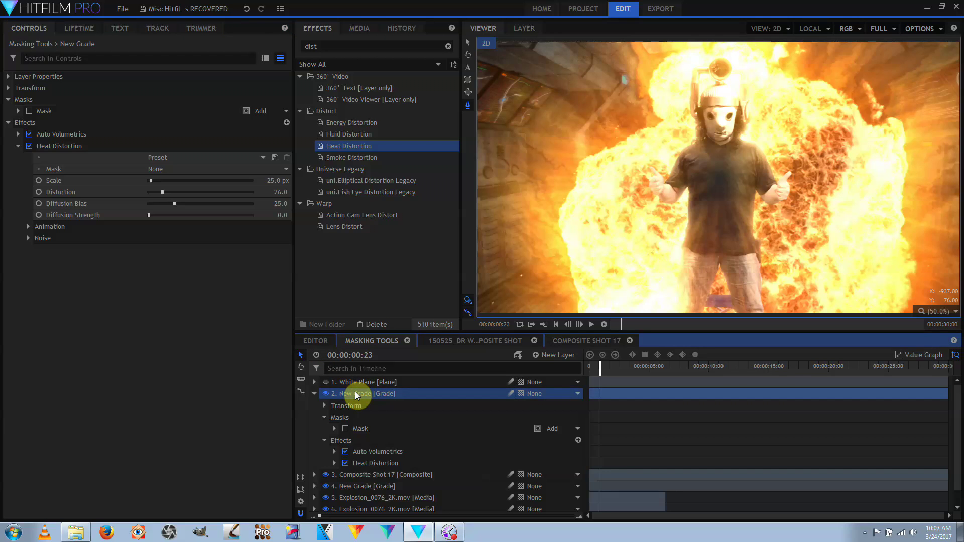
{"action": "left_click", "coordinate": [30, 146]}
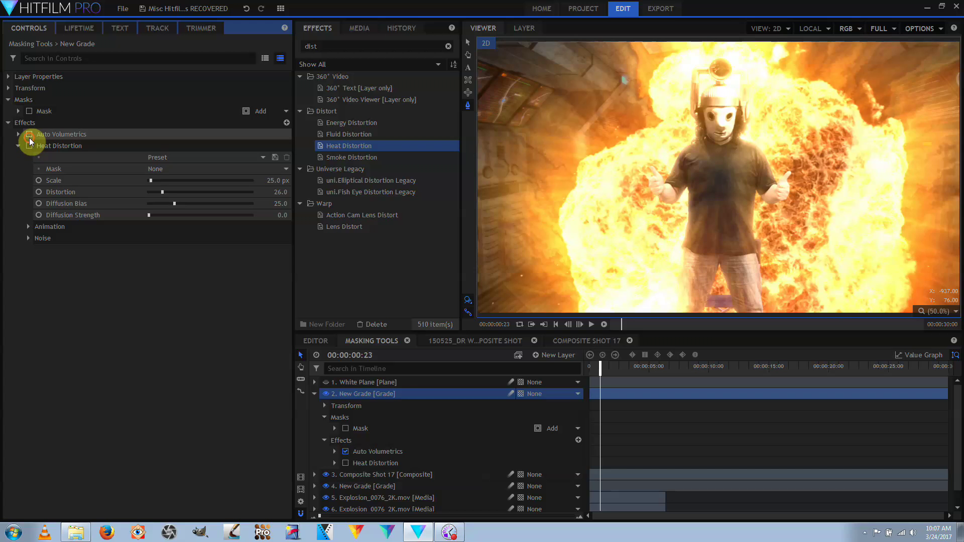
{"action": "left_click", "coordinate": [29, 138]}
{"action": "left_click", "coordinate": [29, 135]}
{"action": "left_click", "coordinate": [29, 146]}
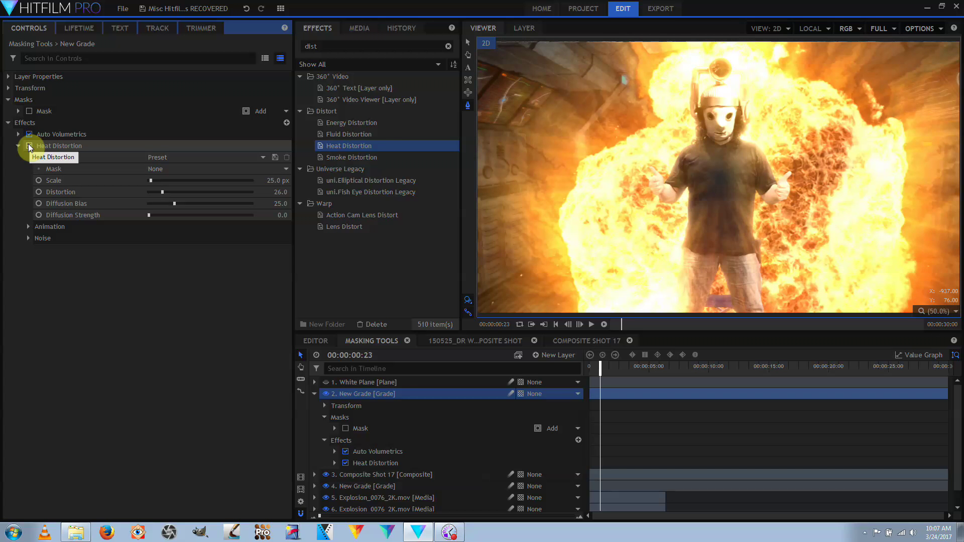
Enable the mask on the New Grade layer, expand its properties and select it to show its outline
{"action": "left_click", "coordinate": [28, 111]}
{"action": "left_click", "coordinate": [17, 111]}
{"action": "left_click", "coordinate": [50, 114]}
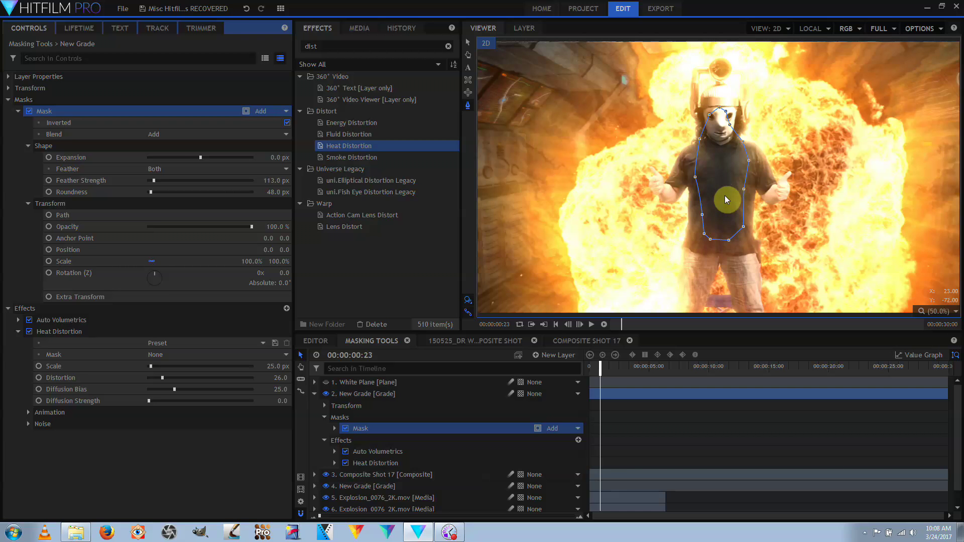
Compare the picture with the grade layer's mask off and on, and turn off the mask's Inverted option
{"action": "left_click", "coordinate": [29, 111]}
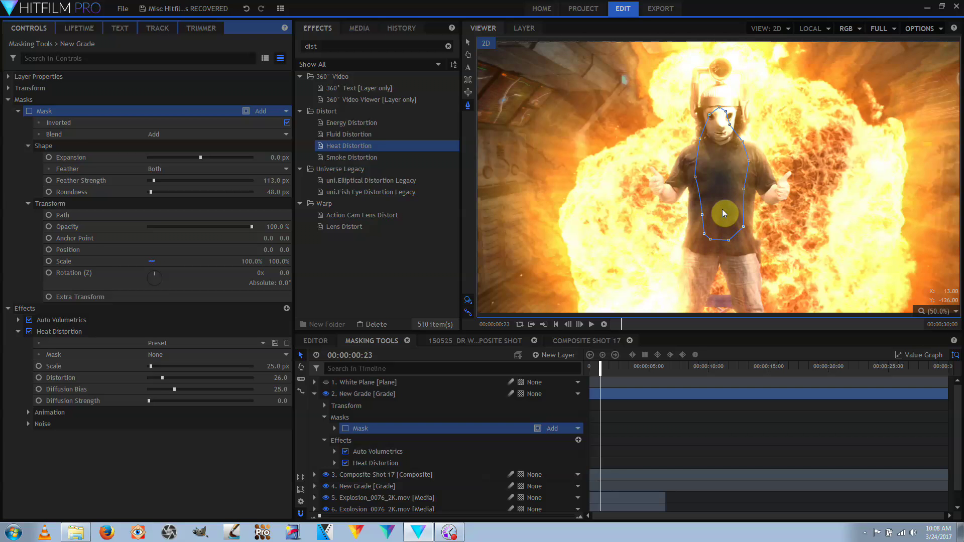
{"action": "left_click", "coordinate": [27, 111]}
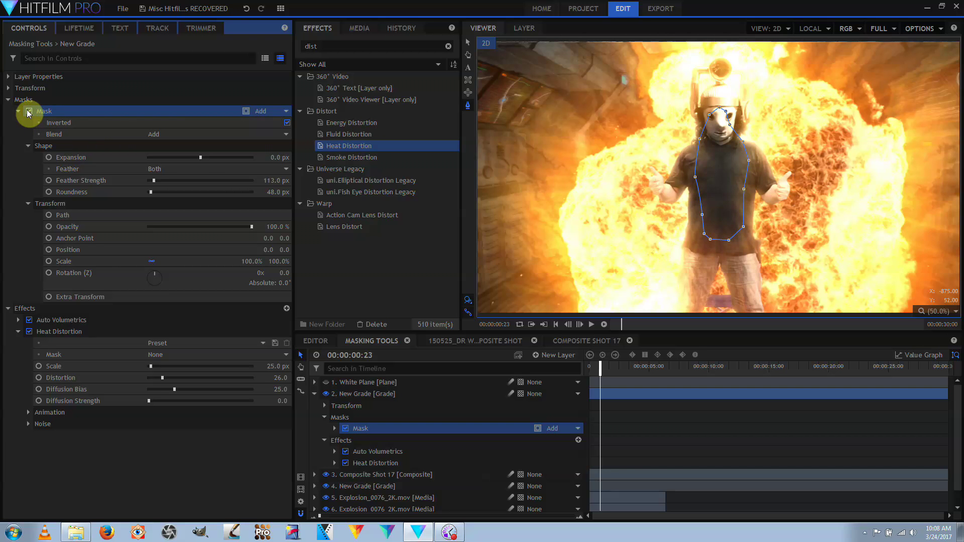
{"action": "left_click", "coordinate": [288, 123]}
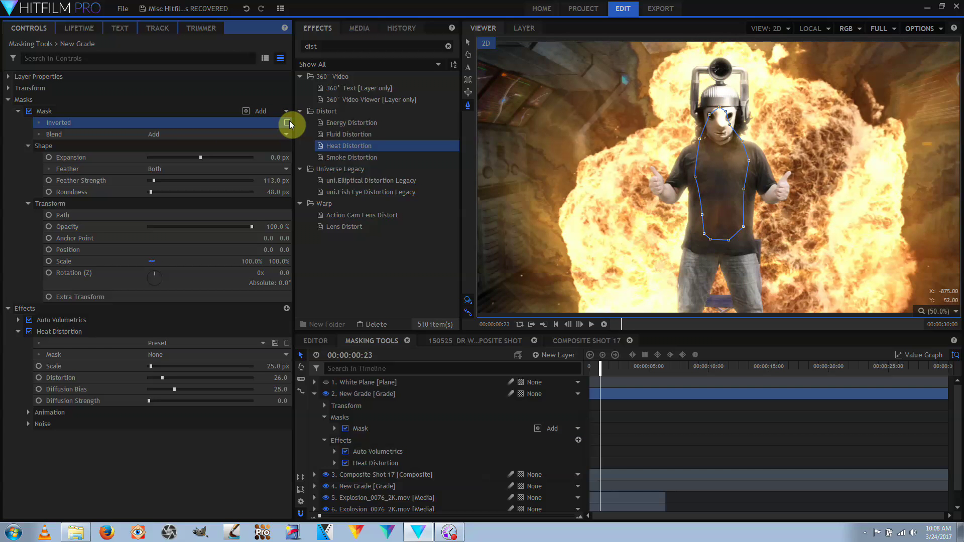
{"action": "mouse_move", "coordinate": [267, 249]}
{"action": "left_mouse_down"}
{"action": "mouse_move", "coordinate": [201, 249]}
{"action": "mouse_move", "coordinate": [354, 250]}
{"action": "mouse_move", "coordinate": [201, 249]}
{"action": "mouse_move", "coordinate": [336, 249]}
{"action": "mouse_move", "coordinate": [206, 250]}
{"action": "mouse_move", "coordinate": [268, 250]}
{"action": "left_mouse_up"}
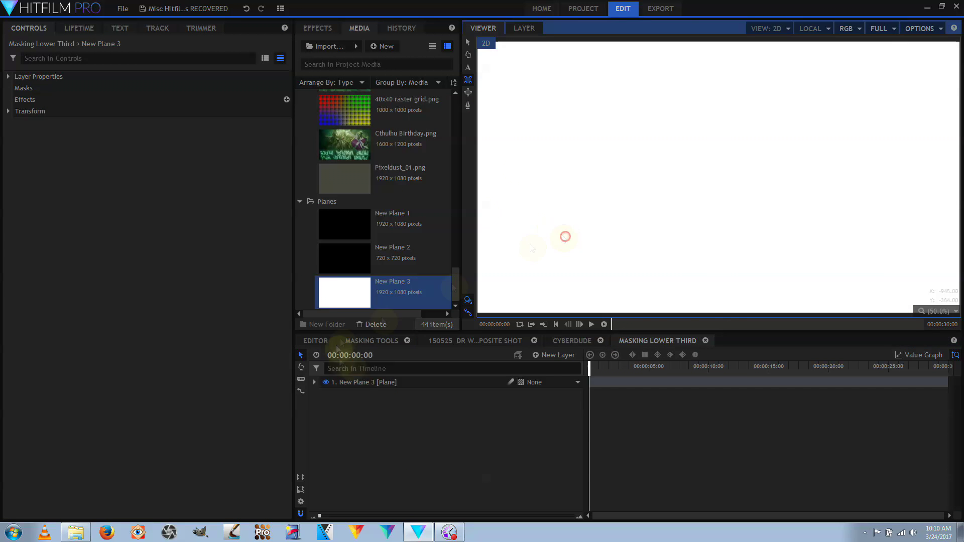
Draw a wide rectangular mask across the lower part of New Plane 3 and a smaller rectangle inside it with blend mode Subtract
{"action": "left_click_drag", "start_coordinate": [563, 235], "coordinate": [940, 304]}
{"action": "mouse_move", "coordinate": [516, 193]}
{"action": "left_mouse_down"}
{"action": "mouse_move", "coordinate": [523, 204]}
{"action": "mouse_move", "coordinate": [927, 295]}
{"action": "left_mouse_up"}
{"action": "left_click", "coordinate": [261, 111]}
{"action": "left_click", "coordinate": [263, 126]}
Set the inner rectangular mask's Roundness to 56 px and its Expansion to 31 px
{"action": "left_click", "coordinate": [18, 111]}
{"action": "left_click", "coordinate": [28, 145]}
{"action": "left_click_drag", "start_coordinate": [279, 192], "coordinate": [288, 191]}
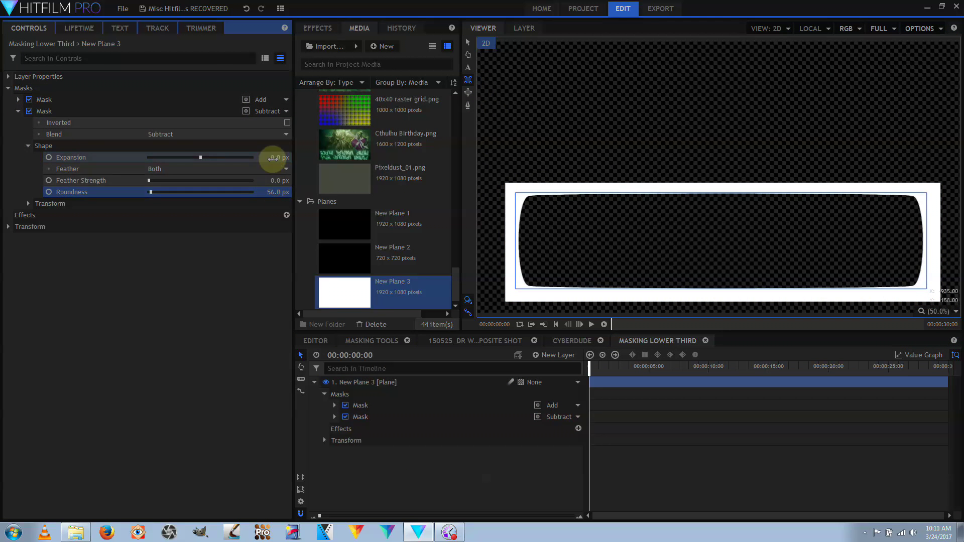
{"action": "left_click_drag", "start_coordinate": [273, 157], "coordinate": [283, 157]}
Draw a wide elliptical mask inside the lower-third rectangle and open its blend mode choices
{"action": "mouse_move", "coordinate": [517, 193]}
{"action": "left_mouse_down"}
{"action": "mouse_move", "coordinate": [911, 275]}
{"action": "mouse_move", "coordinate": [916, 287]}
{"action": "mouse_move", "coordinate": [549, 216]}
{"action": "mouse_move", "coordinate": [896, 274]}
{"action": "left_mouse_up"}
{"action": "key", "text": "e"}
{"action": "left_click", "coordinate": [285, 214]}
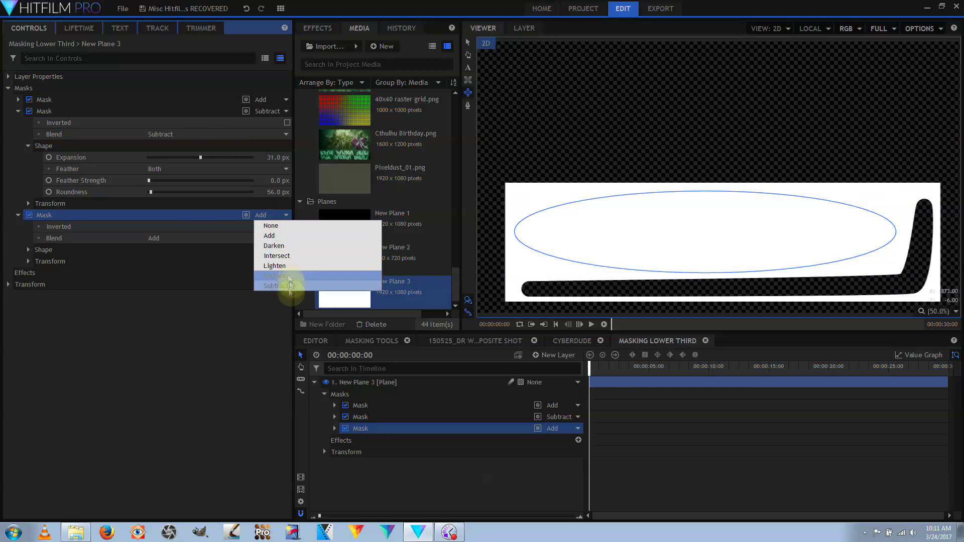
Set the elliptical mask to Subtract and add another mask in Add mode, scaled to 86% and positioned at 0, -31
{"action": "left_click", "coordinate": [266, 247]}
{"action": "left_click", "coordinate": [43, 216]}
{"action": "left_click", "coordinate": [28, 319]}
{"action": "left_click_drag", "start_coordinate": [257, 377], "coordinate": [274, 365]}
Draw a large circular mask over the centre of the plane and set its blend to Intersect
{"action": "left_click_drag", "start_coordinate": [656, 119], "coordinate": [779, 311]}
{"action": "left_click", "coordinate": [286, 424]}
{"action": "left_click", "coordinate": [321, 452]}
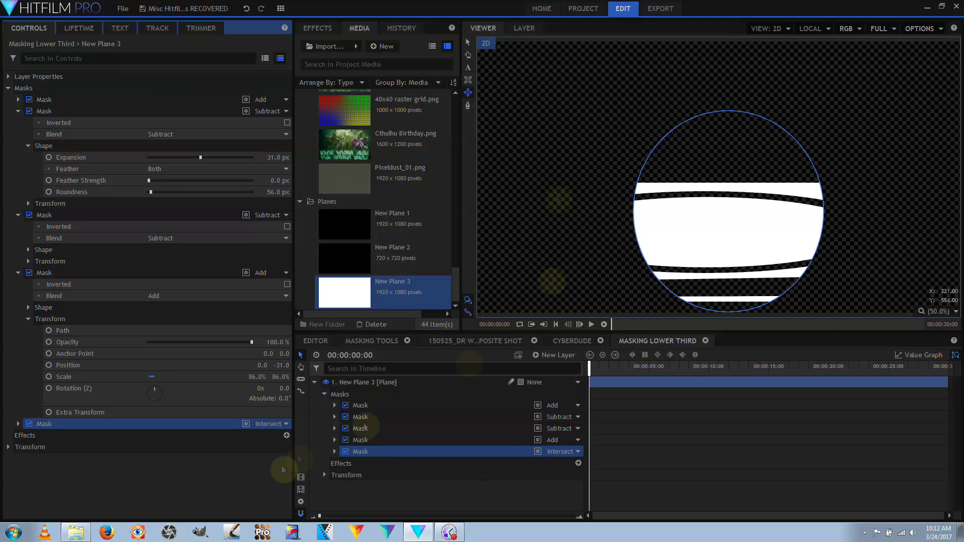
Try a wide elliptical mask across the plane with Darken and other blend modes
{"action": "left_click_drag", "start_coordinate": [499, 203], "coordinate": [936, 272]}
{"action": "left_click", "coordinate": [285, 436]}
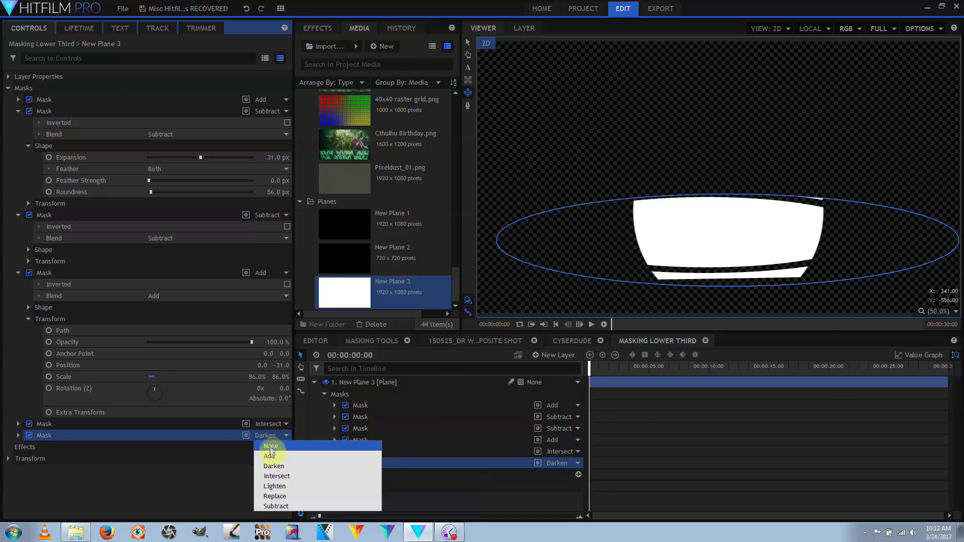
{"action": "left_click", "coordinate": [275, 455]}
Apply 4-Point Color Gradient and Angle Blur effects to the plane, with the blur at 90° and 256 px length
{"action": "left_click", "coordinate": [331, 29]}
{"action": "double_click", "coordinate": [359, 111]}
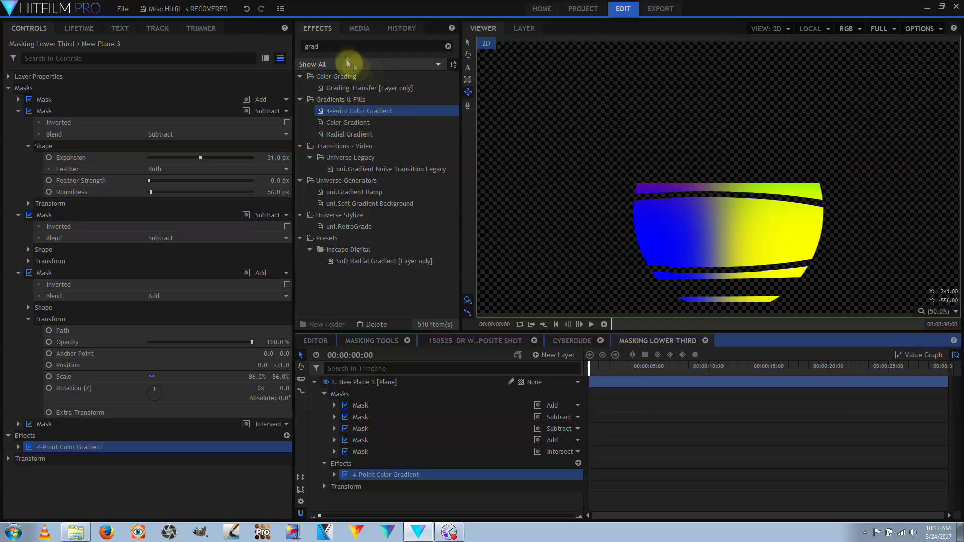
{"action": "double_click", "coordinate": [346, 46]}
{"action": "type", "text": "angle"}
{"action": "left_click_drag", "start_coordinate": [344, 88], "coordinate": [104, 413]}
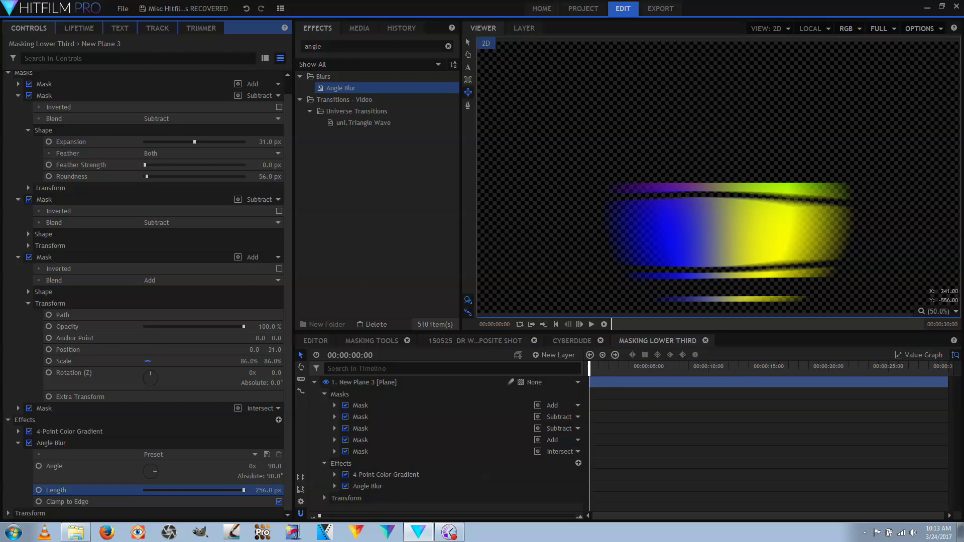
Add a monochrome Noise effect above Angle Blur at 100% amount and seed 3,400, and a Bulge effect below it
{"action": "type", "text": "noise"}
{"action": "left_click_drag", "start_coordinate": [335, 157], "coordinate": [20, 442]}
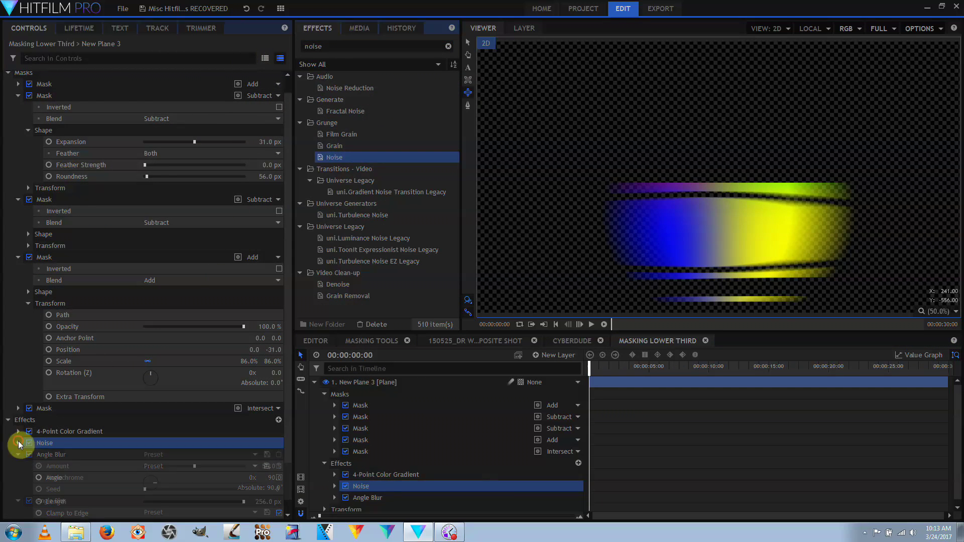
{"action": "double_click", "coordinate": [346, 46]}
{"action": "type", "text": "bulge"}
{"action": "left_click_drag", "start_coordinate": [334, 88], "coordinate": [10, 240]}
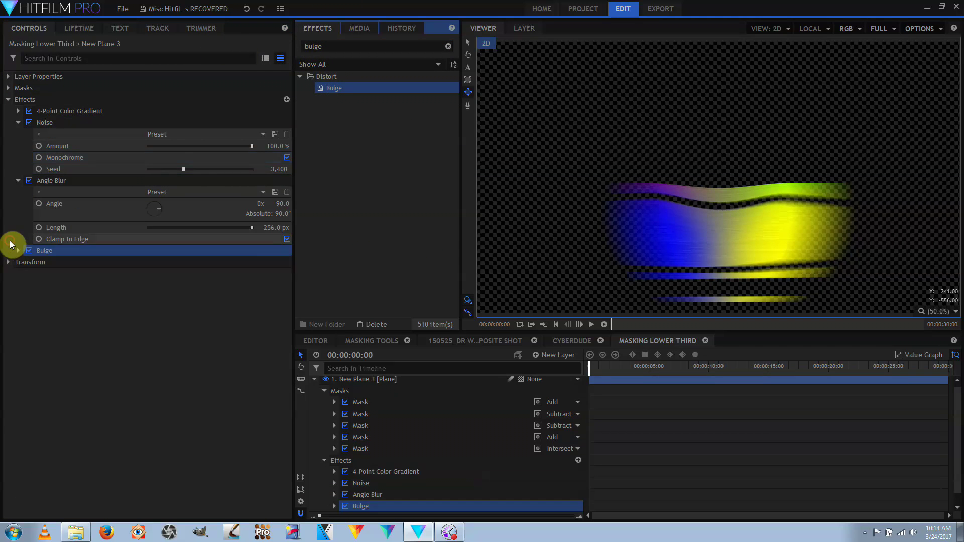
Center the Bulge at 15, -176, set its strength to -1.2 and radius to 890 px, and try the Triangle shape
{"action": "left_click", "coordinate": [204, 296]}
{"action": "left_click", "coordinate": [31, 274]}
{"action": "left_click_drag", "start_coordinate": [718, 177], "coordinate": [723, 224]}
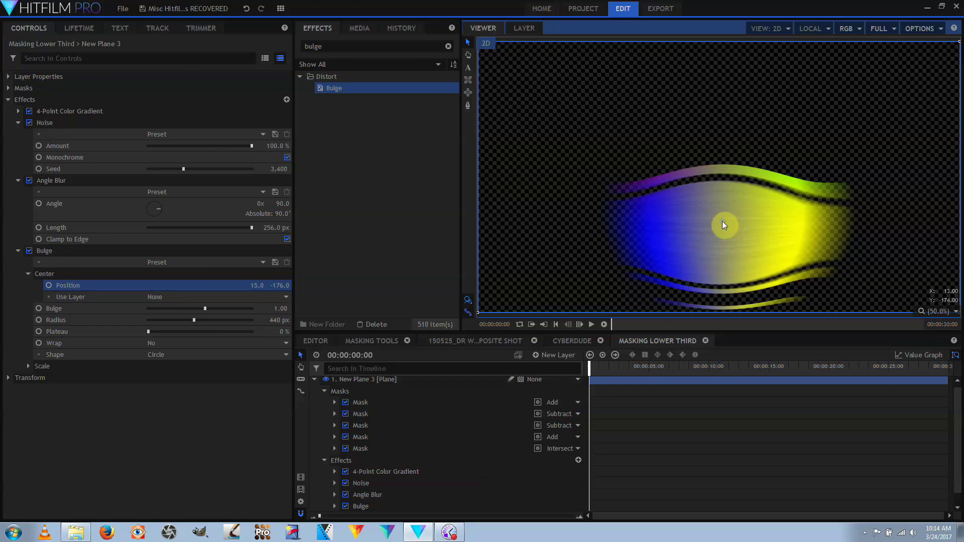
{"action": "mouse_move", "coordinate": [194, 320]}
{"action": "left_mouse_down"}
{"action": "mouse_move", "coordinate": [240, 320]}
{"action": "mouse_move", "coordinate": [195, 311]}
{"action": "left_mouse_up"}
{"action": "left_click", "coordinate": [128, 336]}
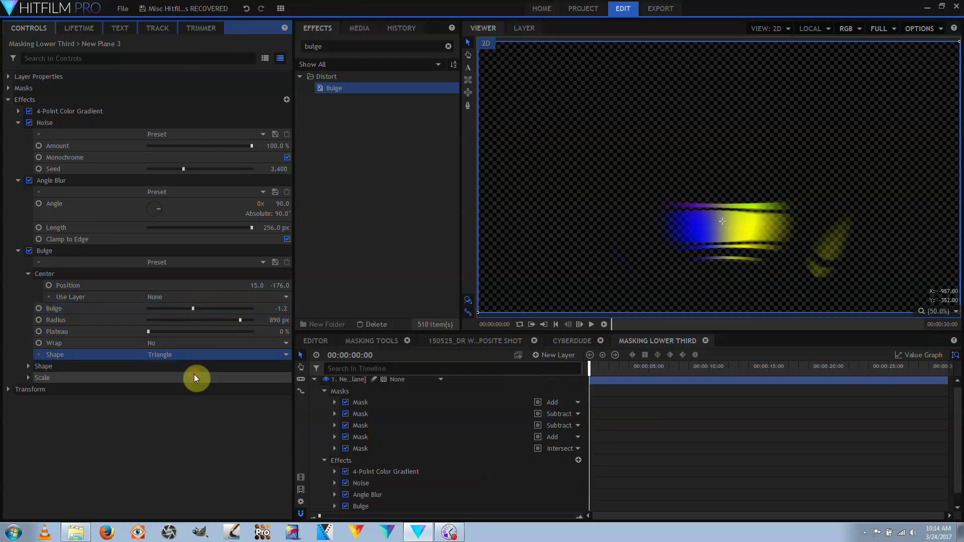
Set the Bulge to Circle with scale X 0.47 and Y 1.9, and stretch the plane's horizontal scale to 179%
{"action": "left_click", "coordinate": [195, 377]}
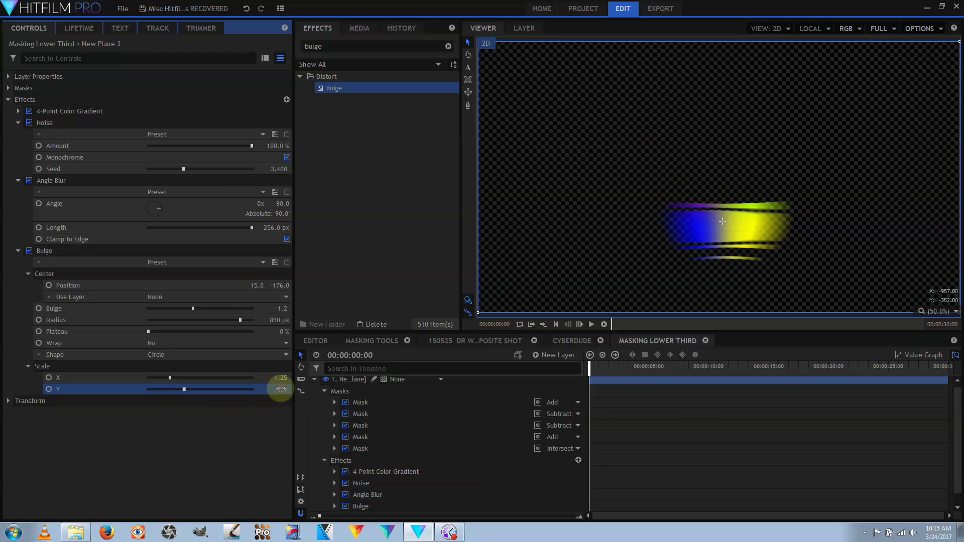
{"action": "left_click", "coordinate": [8, 401]}
{"action": "left_click_drag", "start_coordinate": [237, 447], "coordinate": [248, 447]}
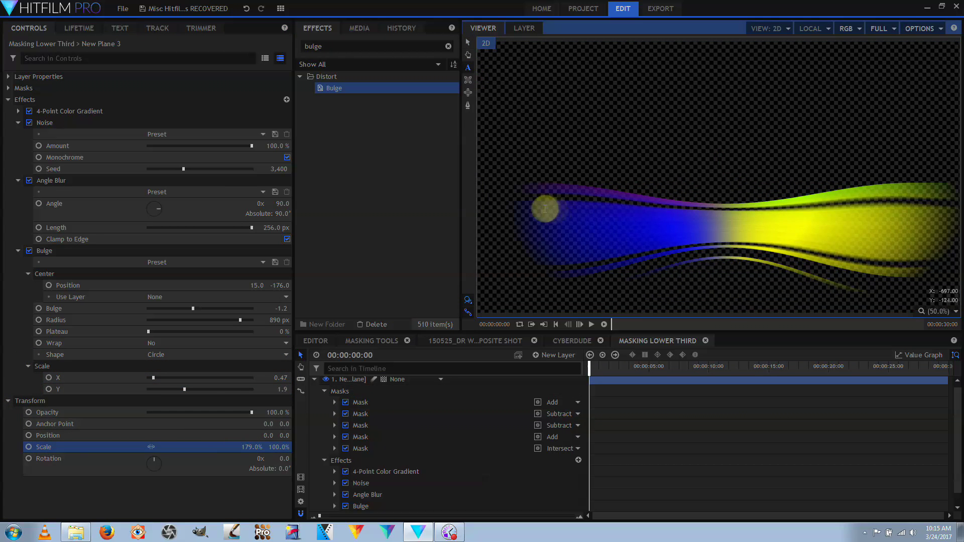
Create a text box reading "Lower Third" over the gradient banner and give it a larger decorative font
{"action": "left_click_drag", "start_coordinate": [546, 208], "coordinate": [929, 253]}
{"action": "left_click", "coordinate": [207, 71]}
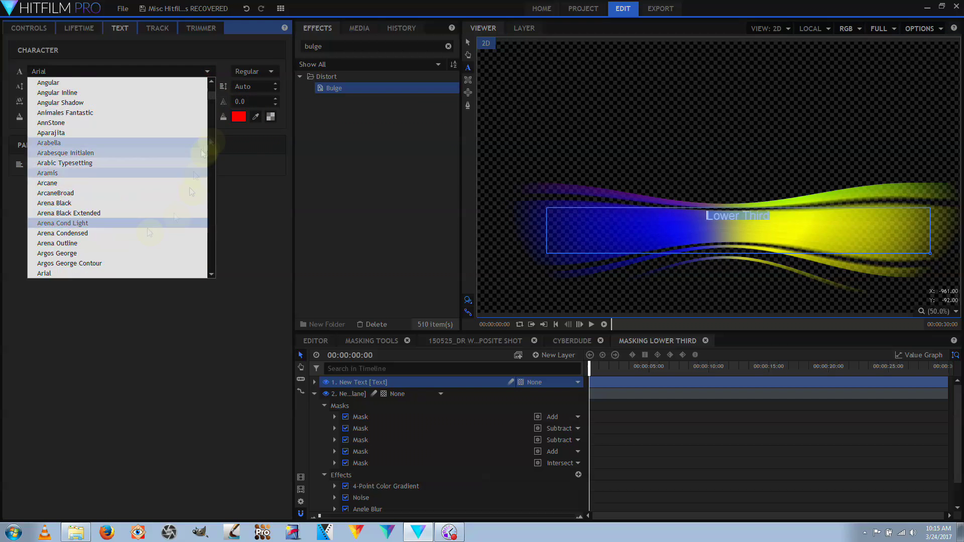
Copy the plane's Bulge effect onto the text layer and set the text's horizontal scale to 125%
{"action": "right_click", "coordinate": [366, 494]}
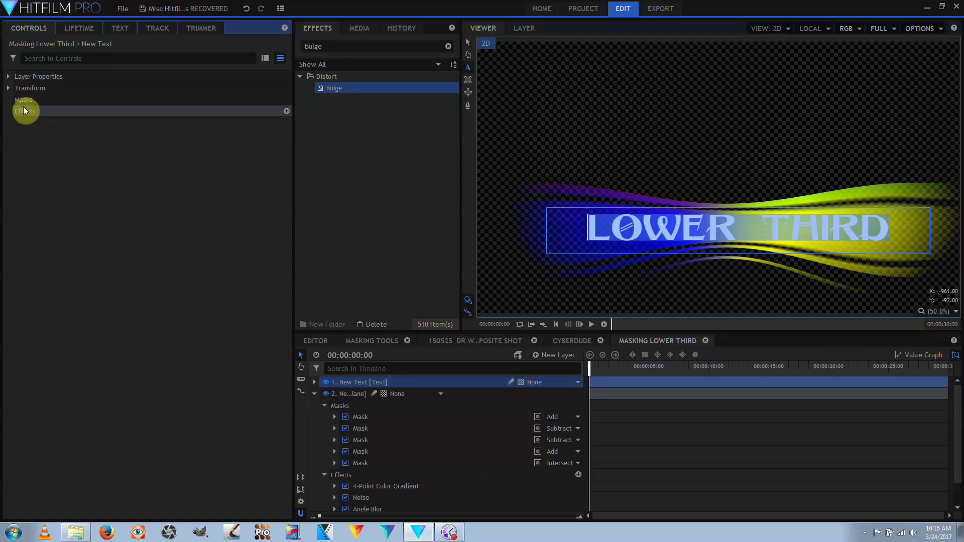
{"action": "left_click", "coordinate": [159, 229]}
{"action": "left_click", "coordinate": [151, 136]}
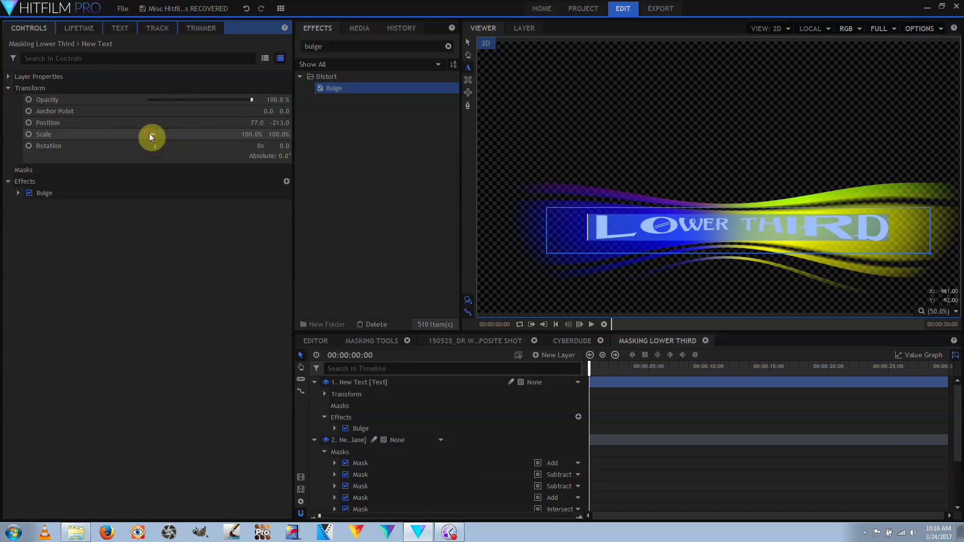
Try adding a Color Gradient effect above the Bulge on the text layer
{"action": "left_click_drag", "start_coordinate": [350, 159], "coordinate": [118, 189]}
{"action": "left_click", "coordinate": [18, 193]}
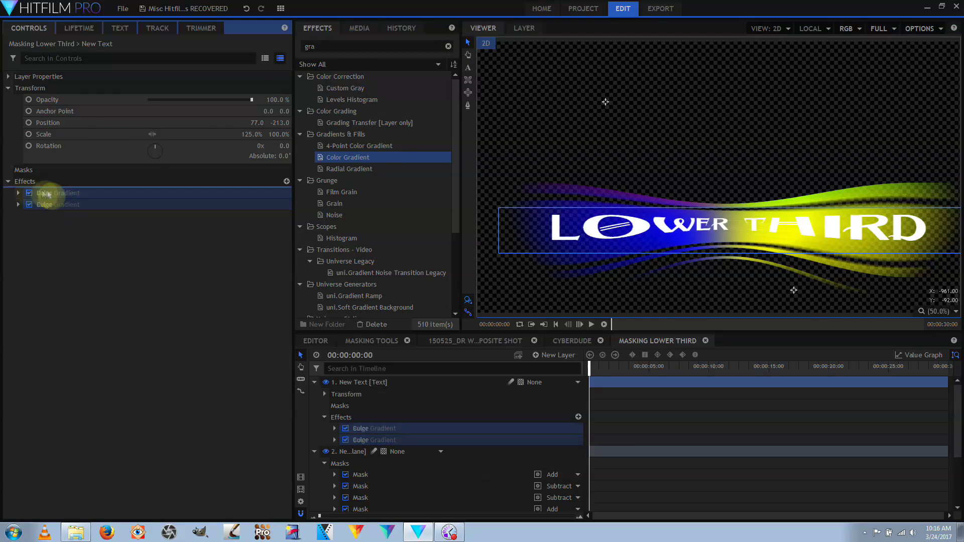
{"action": "key", "text": "ctrl+z"}
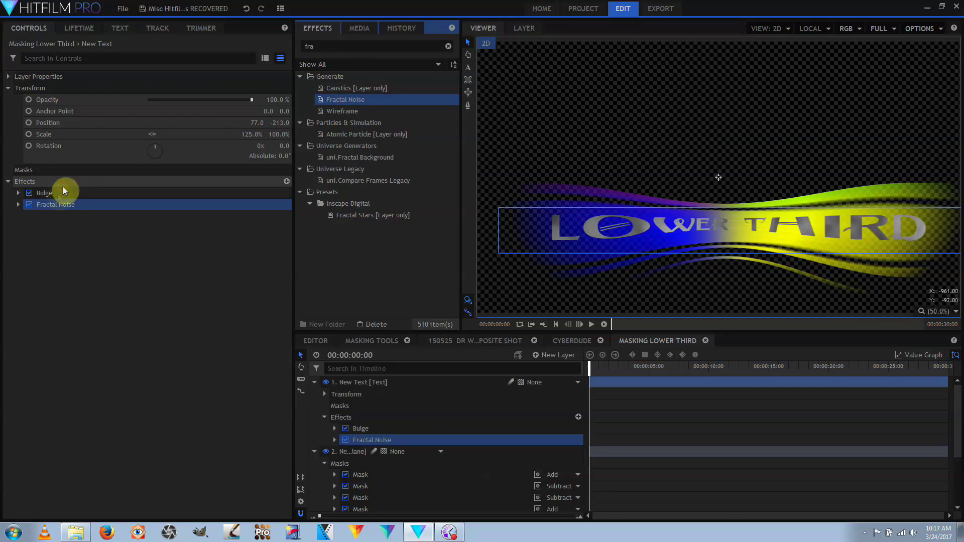
Place a Fractal Noise effect above the Bulge on the text layer
{"action": "double_click", "coordinate": [65, 189]}
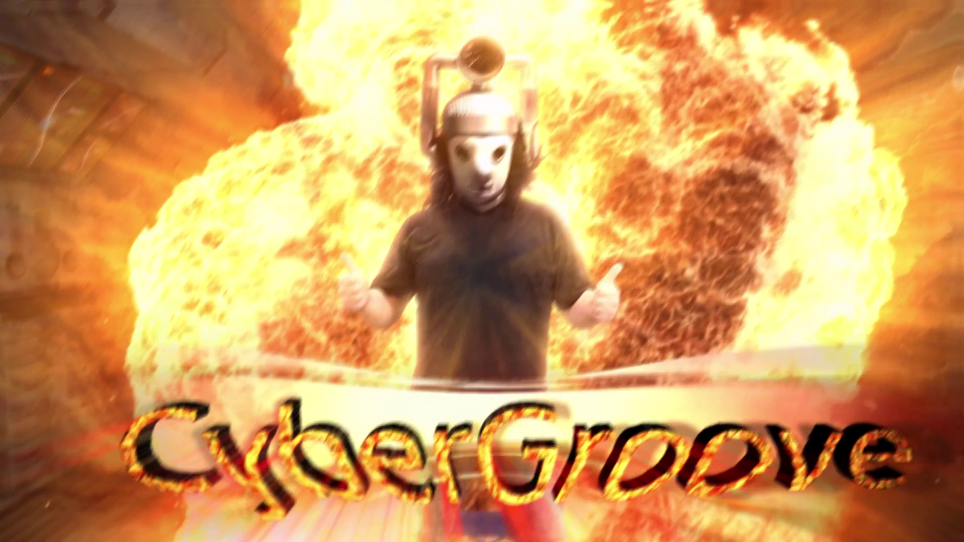
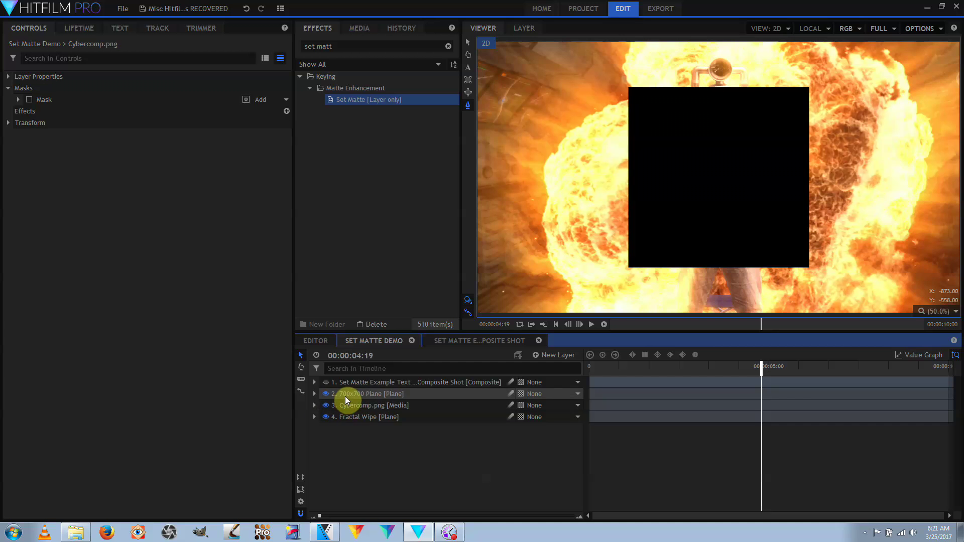
Move the 700x700 Plane to the end of the layer stack and hide it, and briefly show the example text layer
{"action": "left_click_drag", "start_coordinate": [345, 396], "coordinate": [360, 427]}
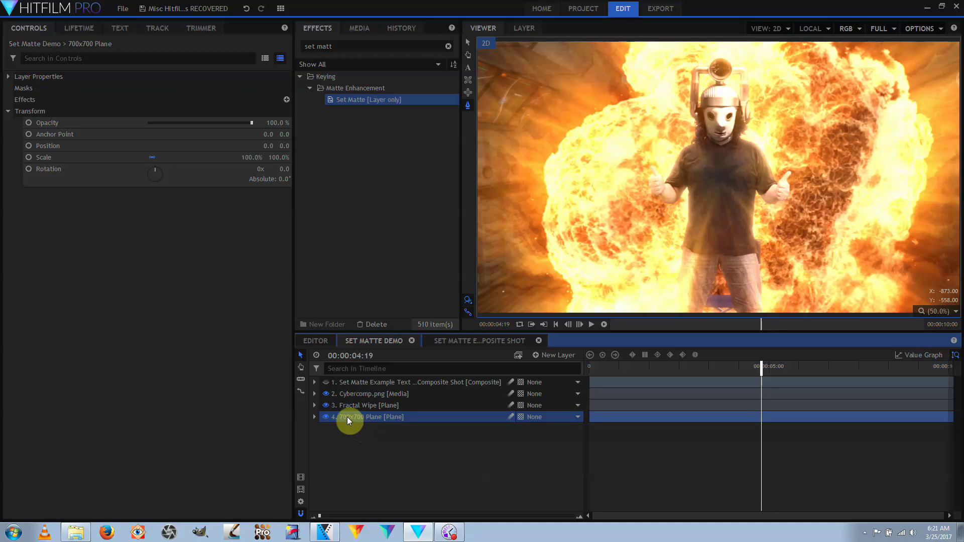
{"action": "left_click", "coordinate": [325, 417]}
{"action": "left_click", "coordinate": [326, 385]}
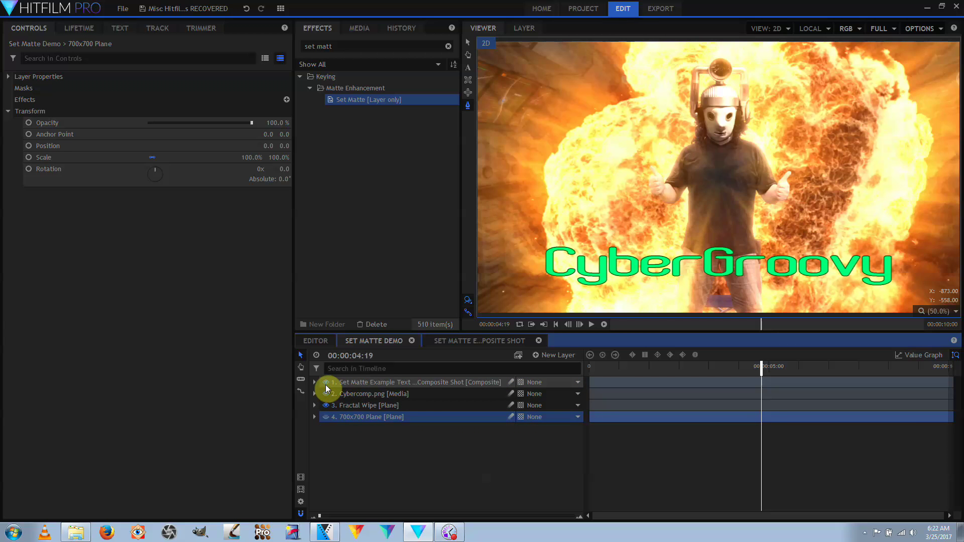
{"action": "left_click", "coordinate": [325, 383]}
Apply Set Matte to the Cybercomp.png layer with the 700x700 Plane as its source layer
{"action": "left_click_drag", "start_coordinate": [363, 95], "coordinate": [377, 396]}
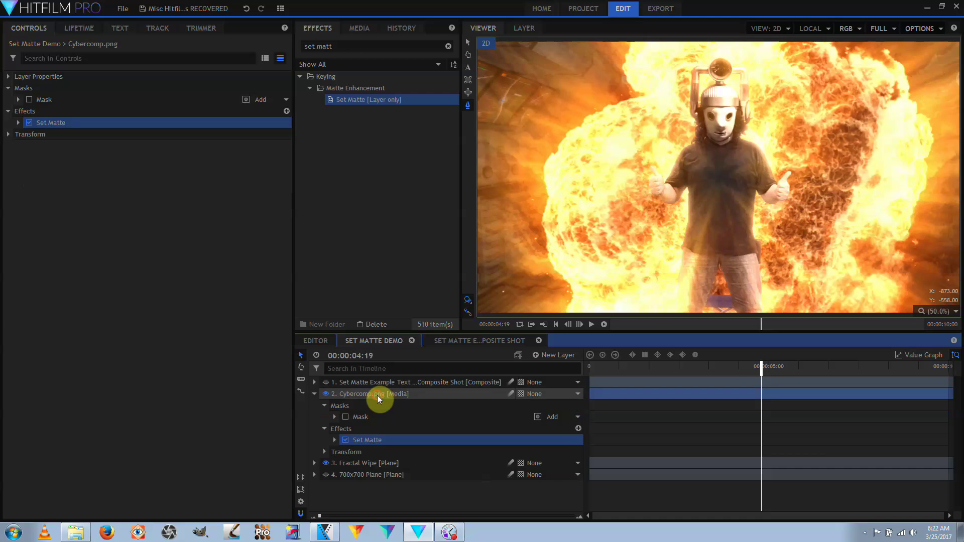
{"action": "left_click", "coordinate": [19, 122]}
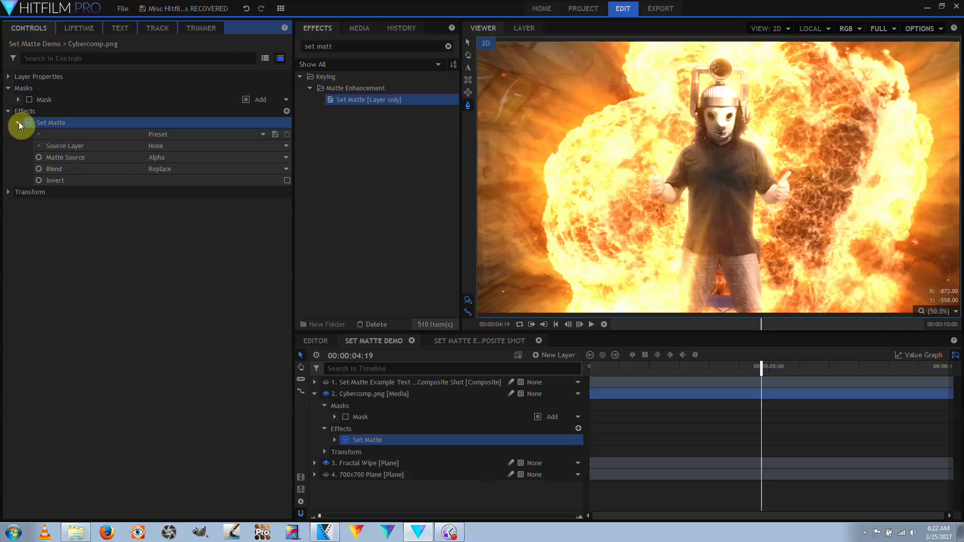
{"action": "left_click", "coordinate": [176, 147]}
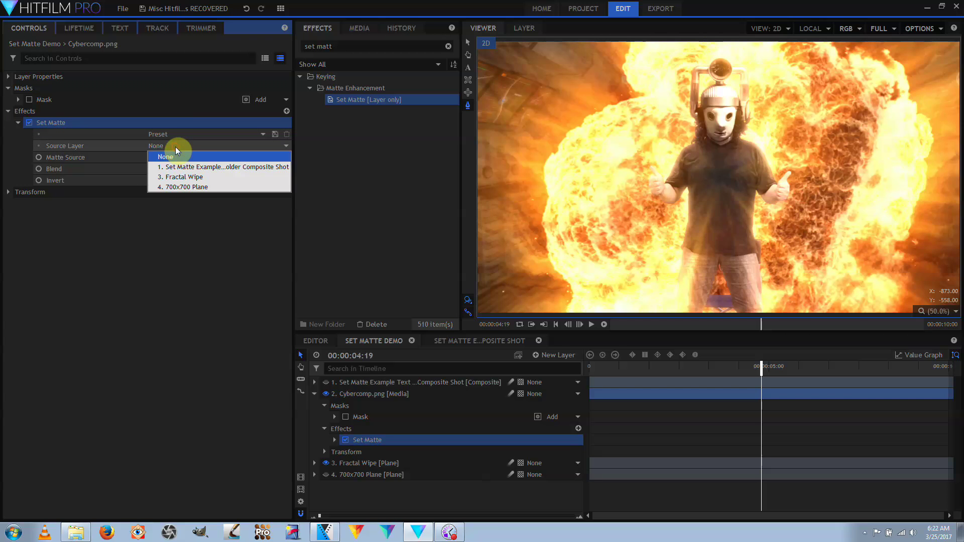
{"action": "left_click", "coordinate": [186, 188]}
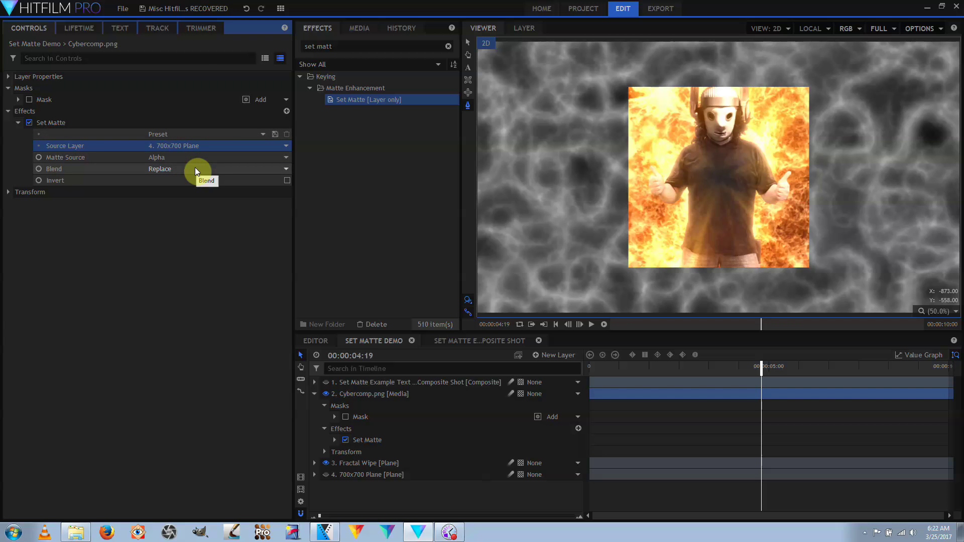
Preview Set Matte's Invert option, turn it back off, and set the effect's blend to Add
{"action": "left_click", "coordinate": [286, 181]}
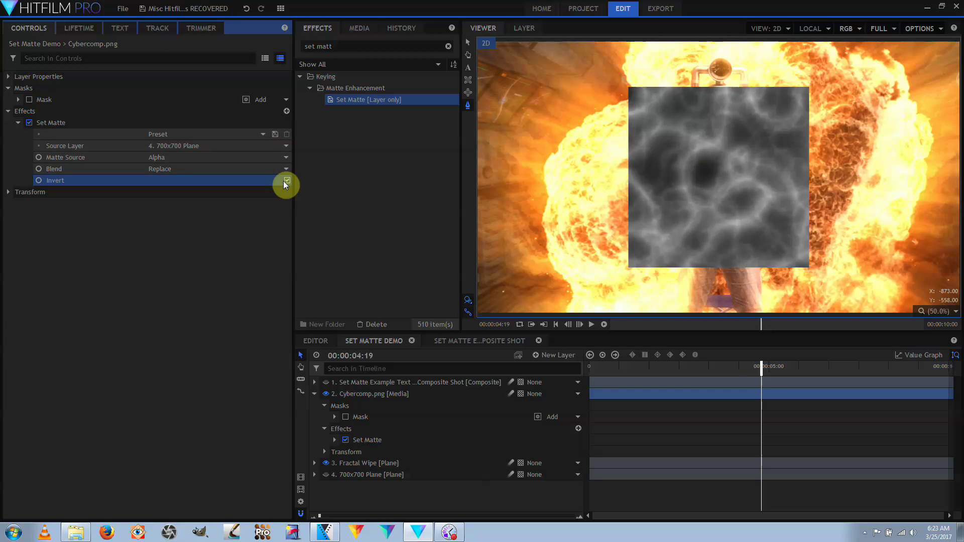
{"action": "left_click", "coordinate": [287, 181]}
{"action": "left_click", "coordinate": [252, 169]}
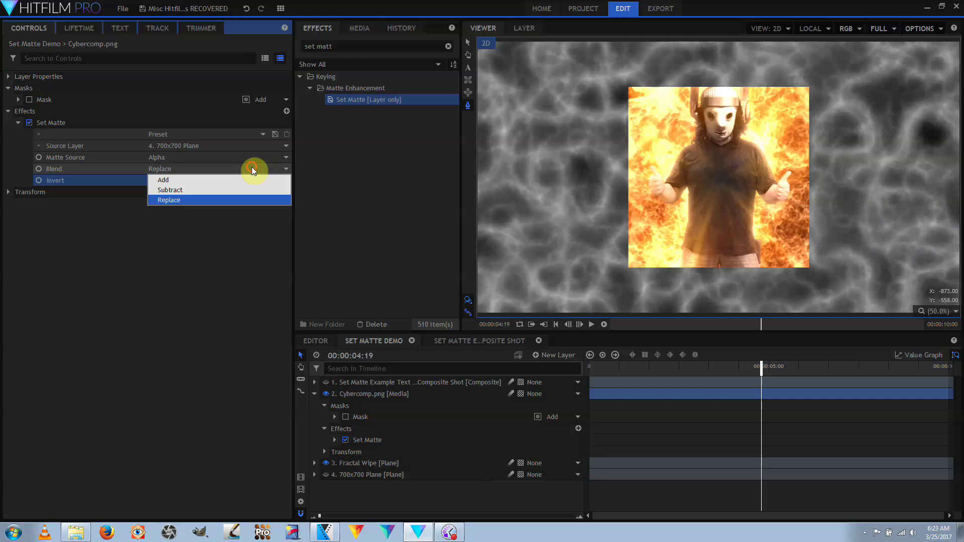
{"action": "left_click", "coordinate": [250, 176]}
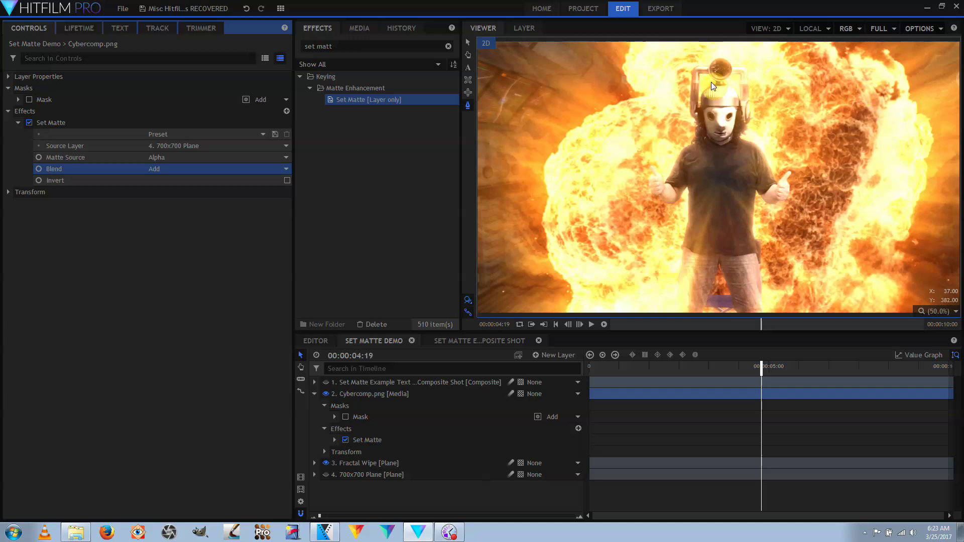
Enable the Cybercomp.png mask with Set Matte switched off, and switch Set Matte back on
{"action": "left_click", "coordinate": [744, 209]}
{"action": "left_click", "coordinate": [30, 122]}
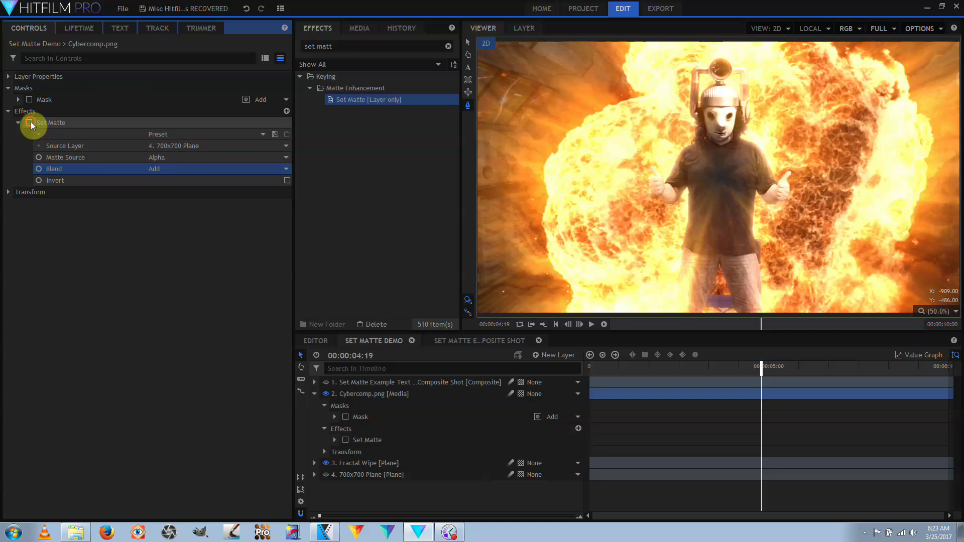
{"action": "left_click", "coordinate": [345, 416]}
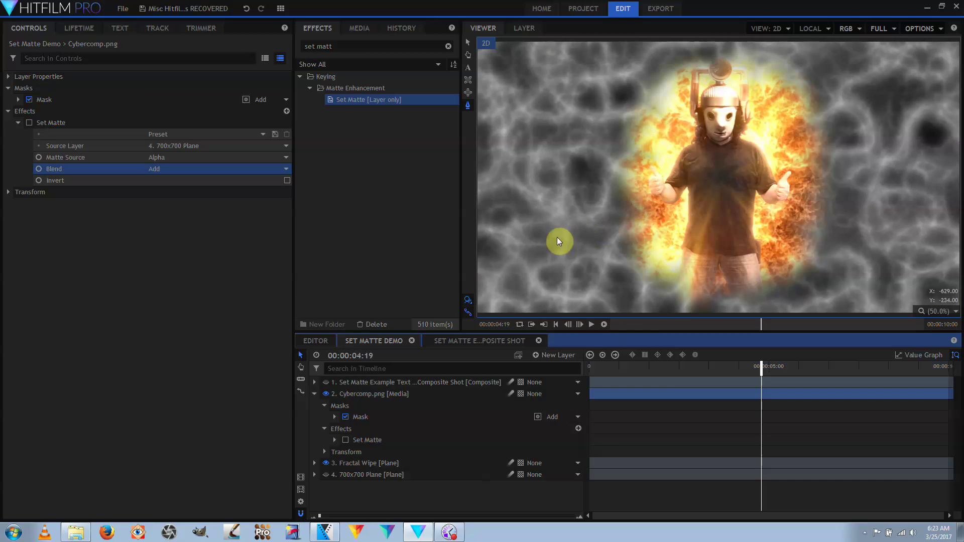
{"action": "left_click", "coordinate": [28, 122]}
Move the 700x700 Plane to about 162, -212 and across to about -140, -212 to see the matte combined with the mask
{"action": "left_click", "coordinate": [746, 178]}
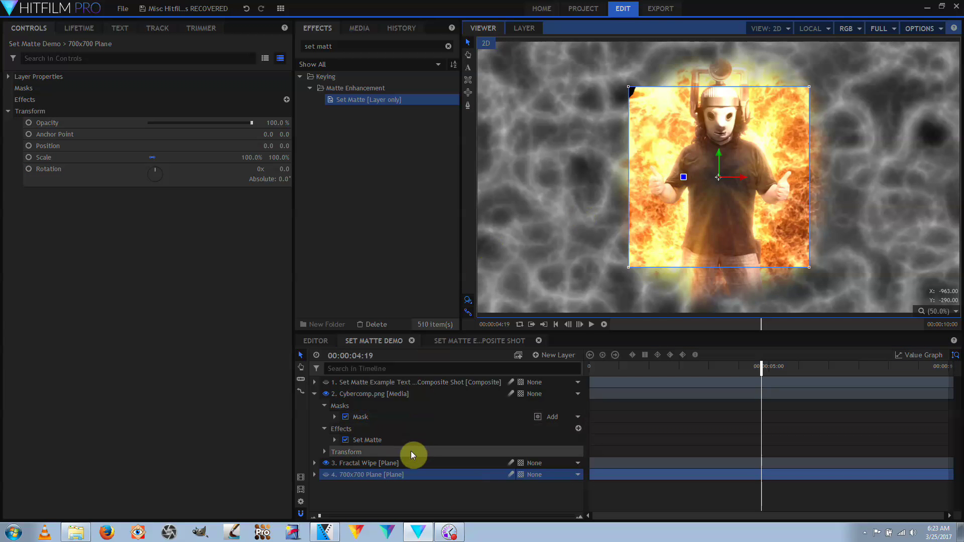
{"action": "left_click_drag", "start_coordinate": [746, 176], "coordinate": [737, 230]}
{"action": "left_click", "coordinate": [736, 229]}
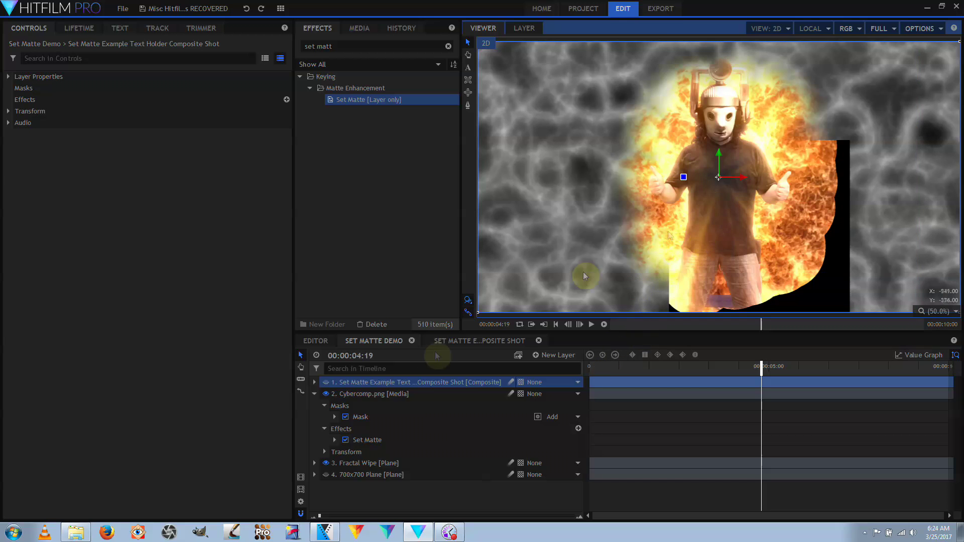
{"action": "left_click", "coordinate": [378, 476]}
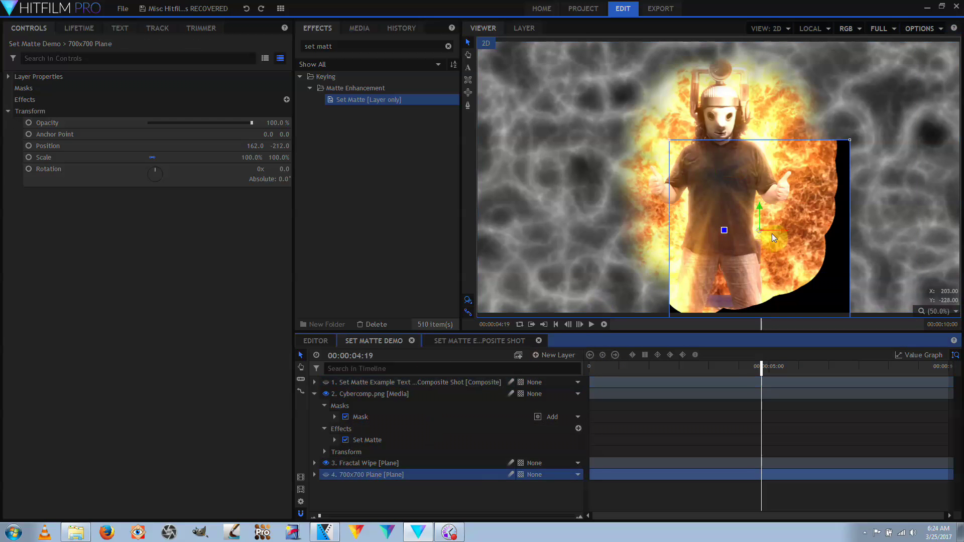
{"action": "left_click_drag", "start_coordinate": [782, 230], "coordinate": [703, 234]}
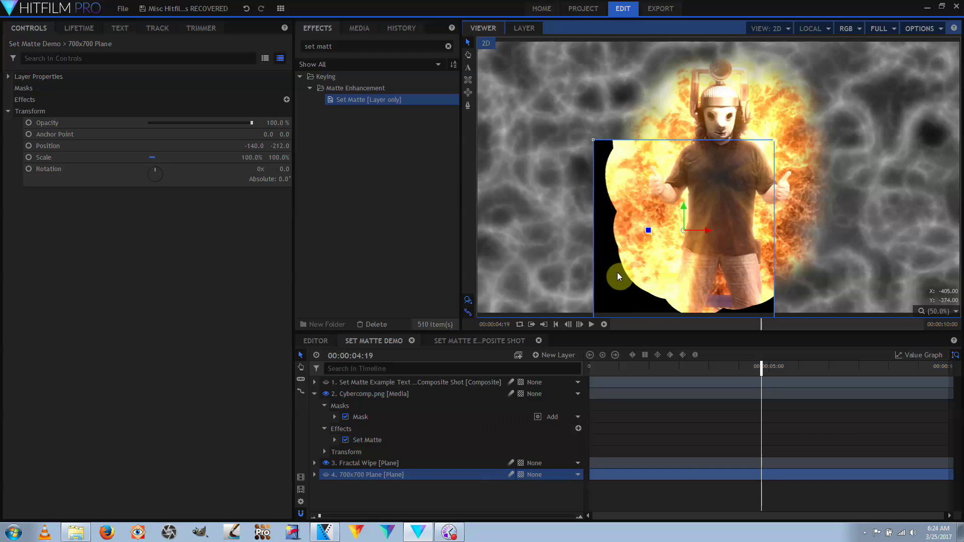
Set the Set Matte blend to Subtract and move the 700x700 Plane up over the figure
{"action": "left_click", "coordinate": [469, 348]}
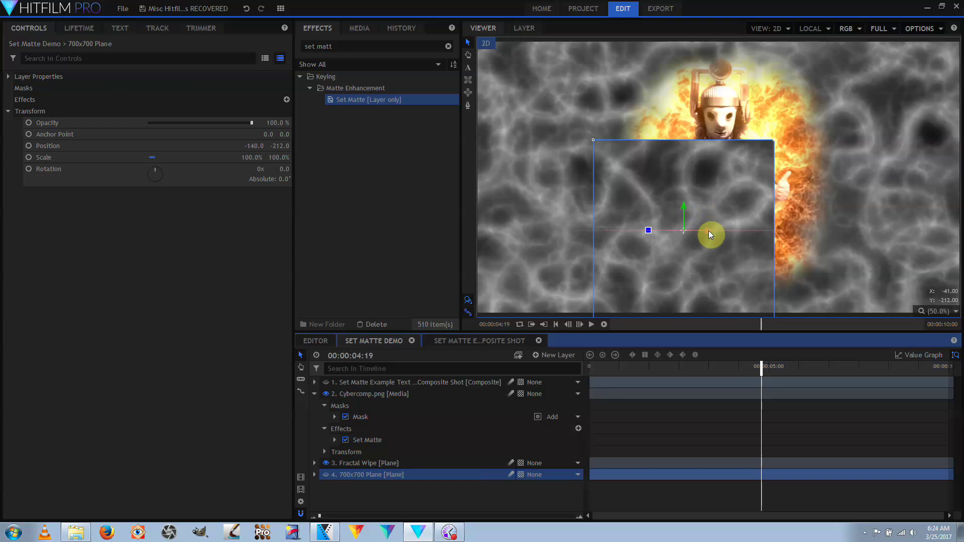
{"action": "left_click_drag", "start_coordinate": [709, 230], "coordinate": [710, 183]}
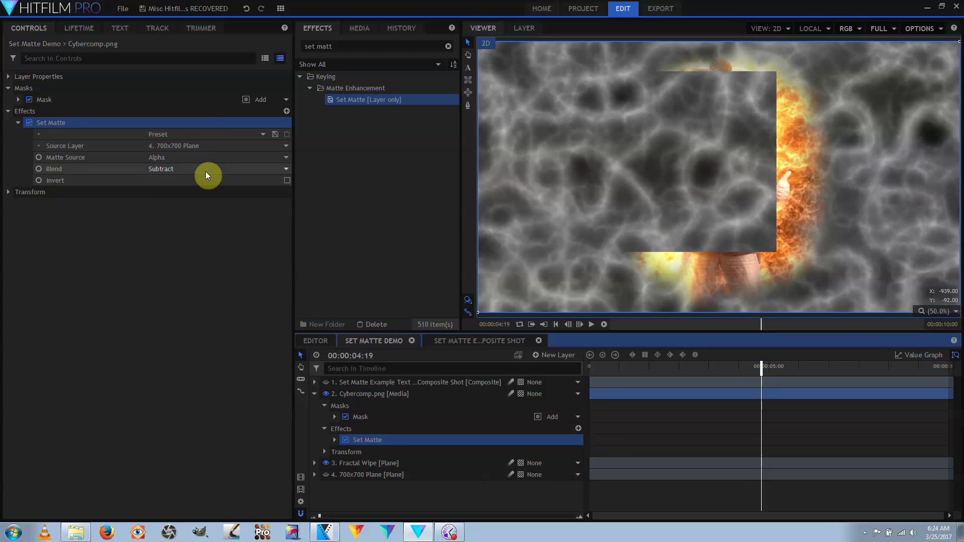
Set the Set Matte blend to Replace, and move the 700x700 Plane to about 314, 126 and back over the figure
{"action": "left_click", "coordinate": [206, 171]}
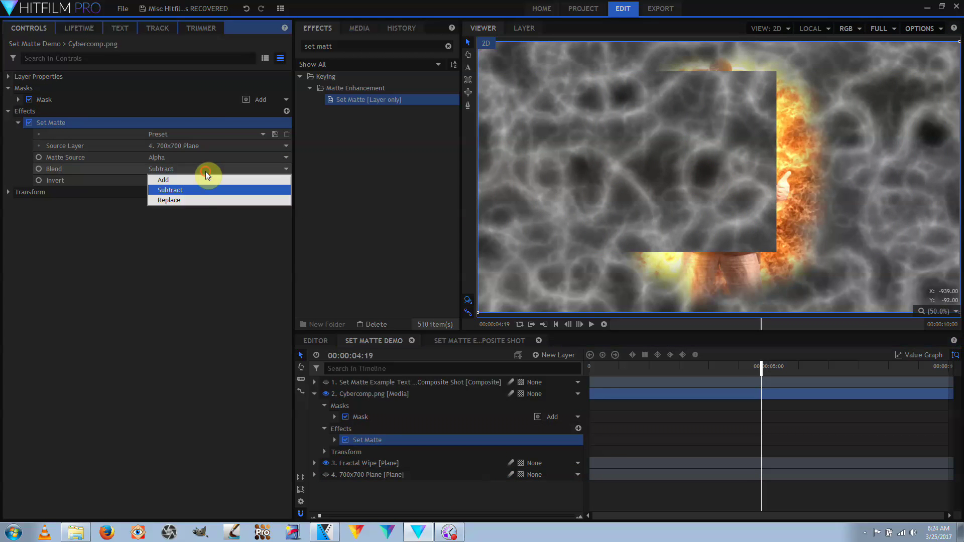
{"action": "left_click", "coordinate": [201, 200]}
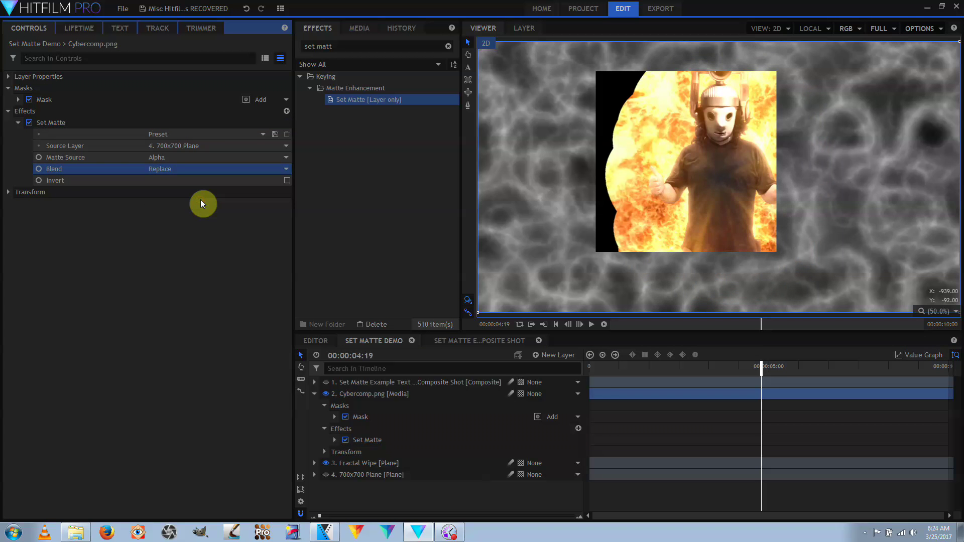
{"action": "left_click", "coordinate": [362, 474]}
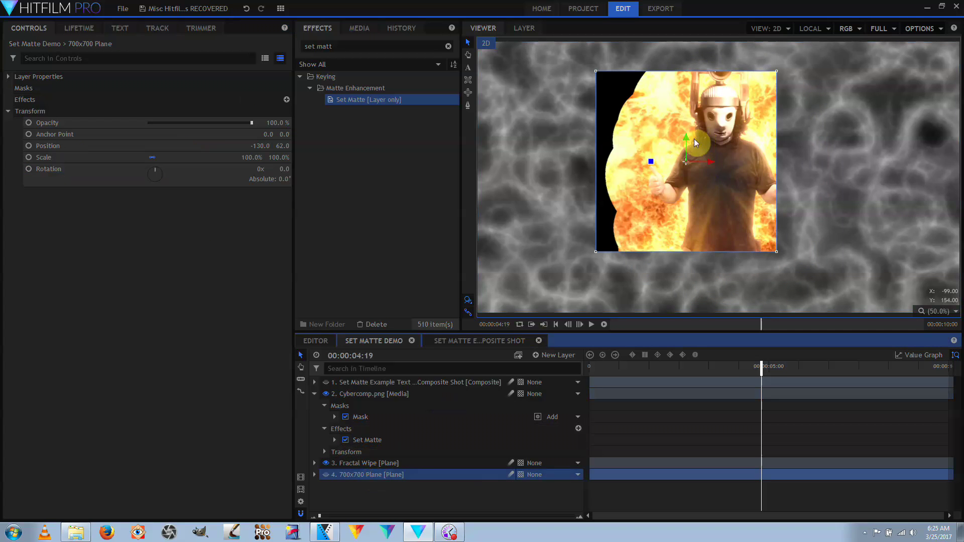
{"action": "left_click_drag", "start_coordinate": [688, 142], "coordinate": [798, 120]}
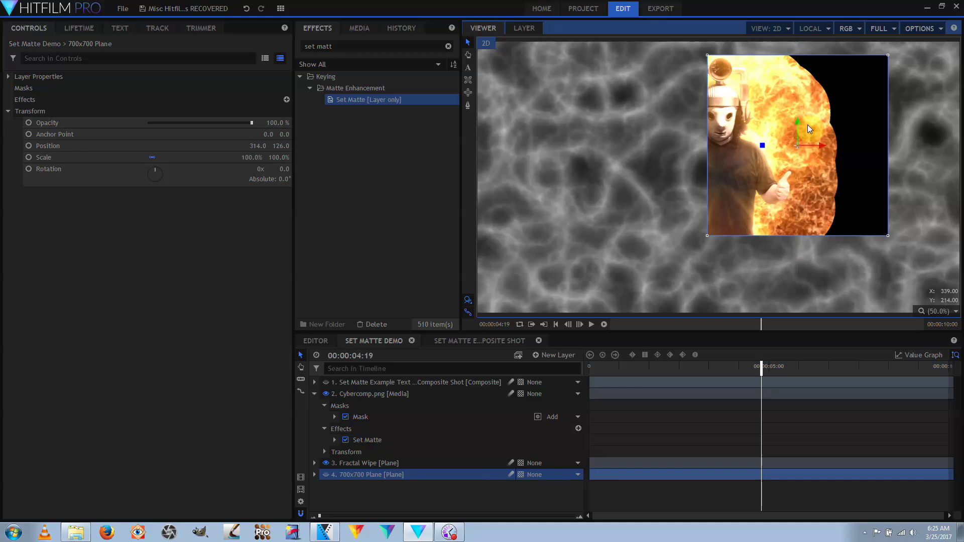
{"action": "left_click_drag", "start_coordinate": [827, 146], "coordinate": [751, 167]}
Disable the Cybercomp.png mask and set the Matte Source of its Set Matte effect to Blue
{"action": "left_click", "coordinate": [383, 439]}
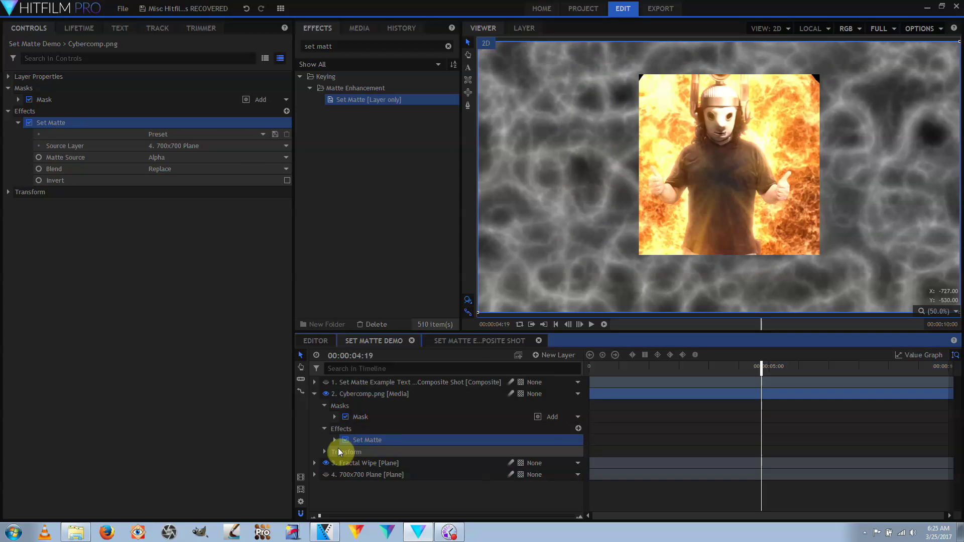
{"action": "left_click", "coordinate": [346, 417]}
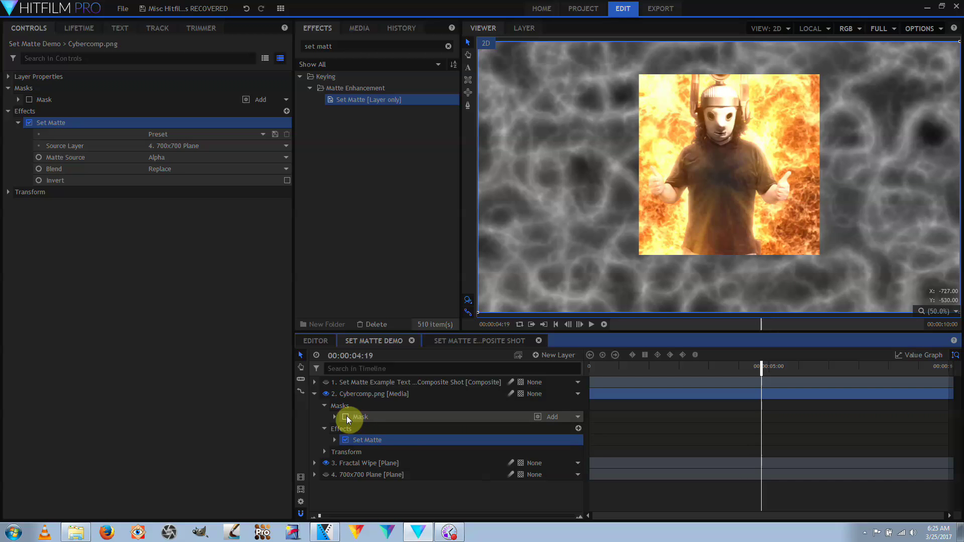
{"action": "left_click", "coordinate": [188, 158]}
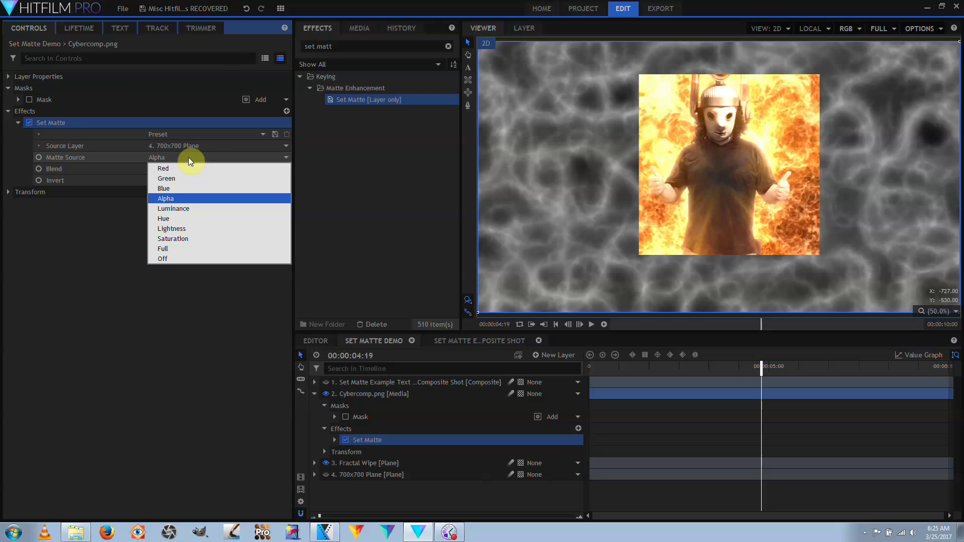
{"action": "left_click", "coordinate": [182, 188]}
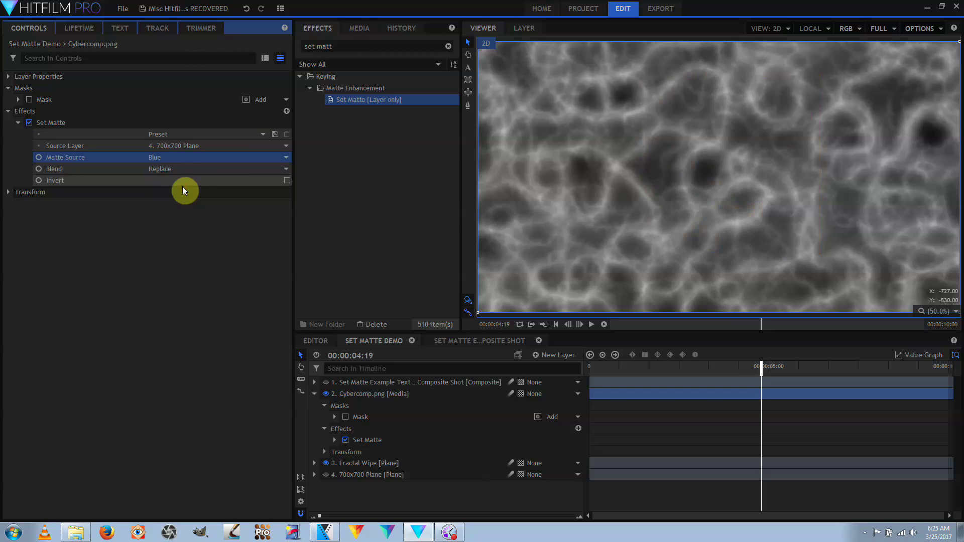
Preview the Subtract blend on Cybercomp.png's Set Matte and return the blend to Replace
{"action": "left_click", "coordinate": [229, 174]}
{"action": "left_click", "coordinate": [221, 180]}
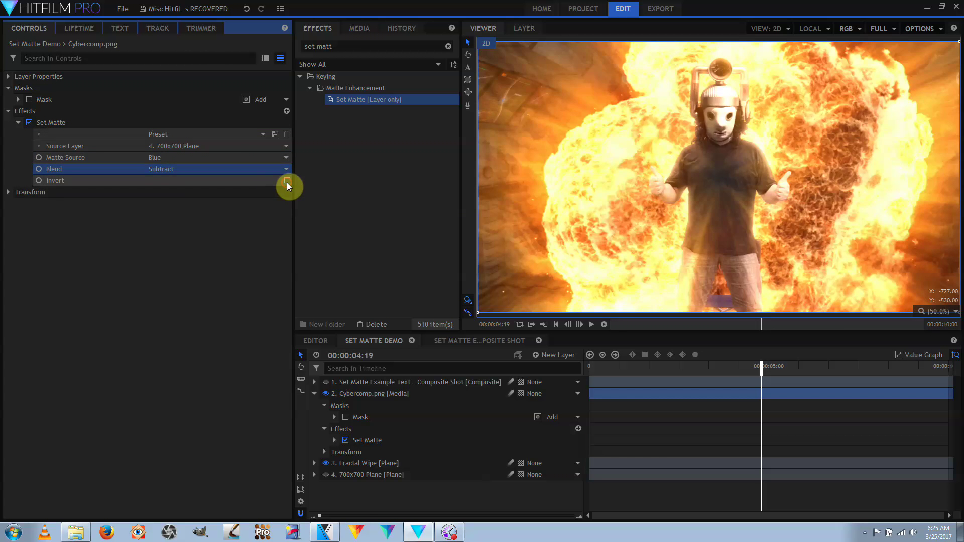
{"action": "left_click", "coordinate": [253, 169]}
{"action": "left_click", "coordinate": [243, 189]}
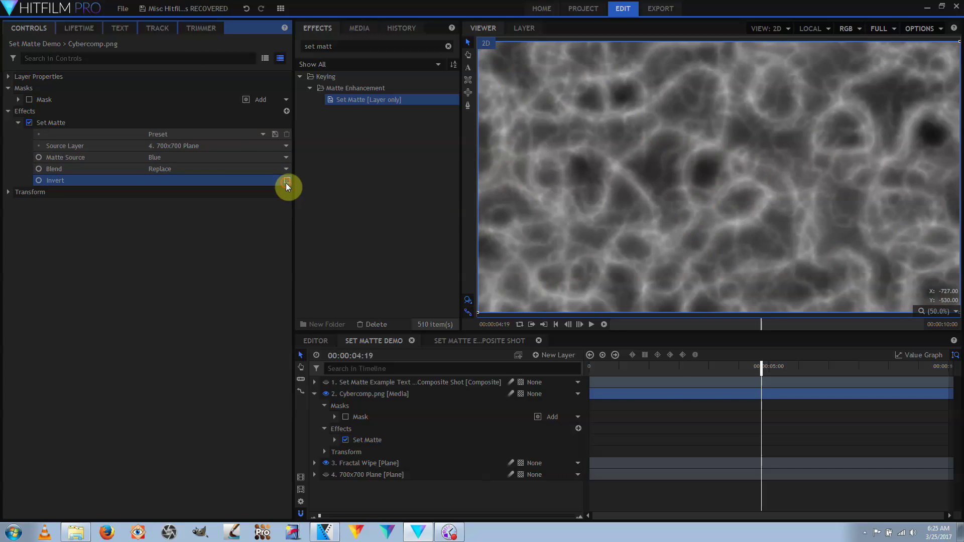
Try Luminance and Off as Cybercomp.png's Matte Source, and settle on Full with Invert turned off
{"action": "left_click", "coordinate": [233, 158]}
{"action": "left_click", "coordinate": [203, 208]}
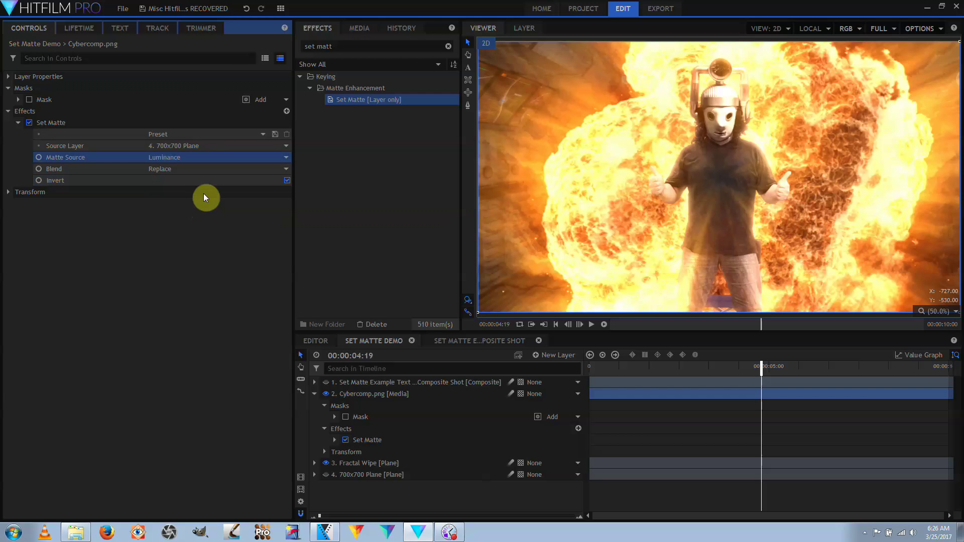
{"action": "left_click", "coordinate": [213, 156]}
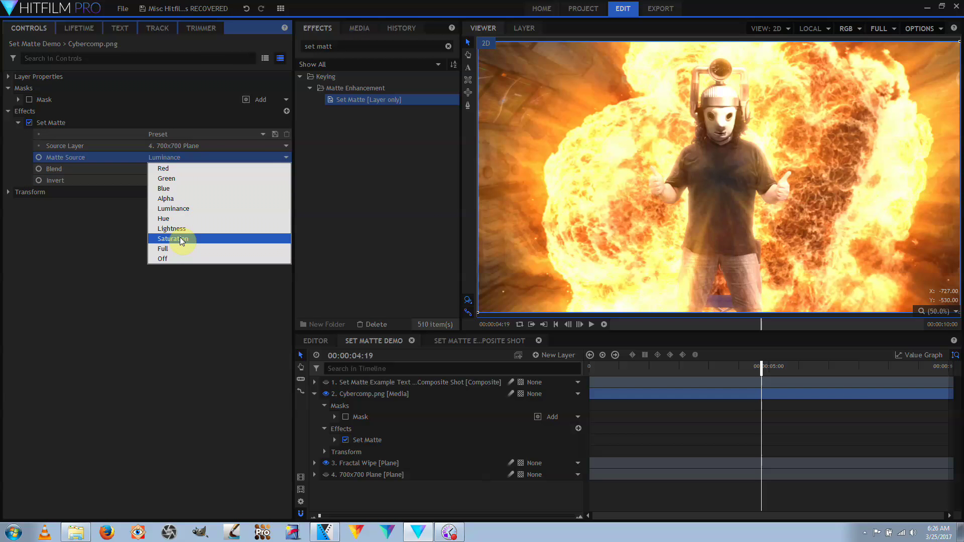
{"action": "left_click", "coordinate": [176, 260]}
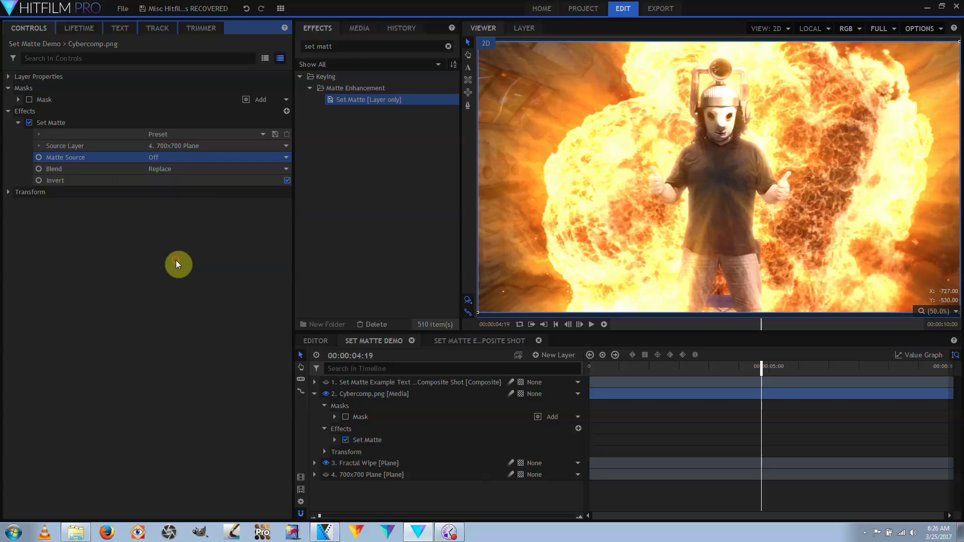
{"action": "left_click", "coordinate": [218, 157]}
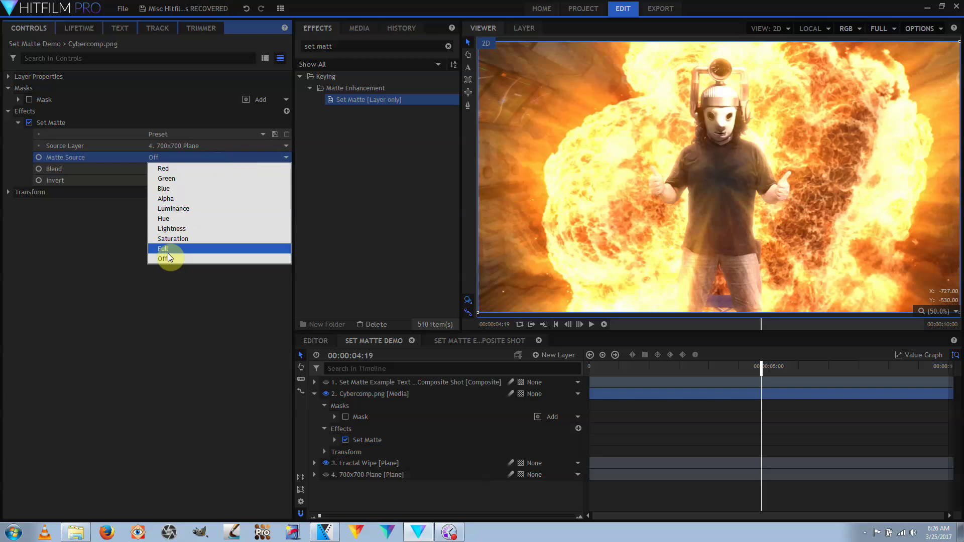
{"action": "left_click", "coordinate": [167, 252]}
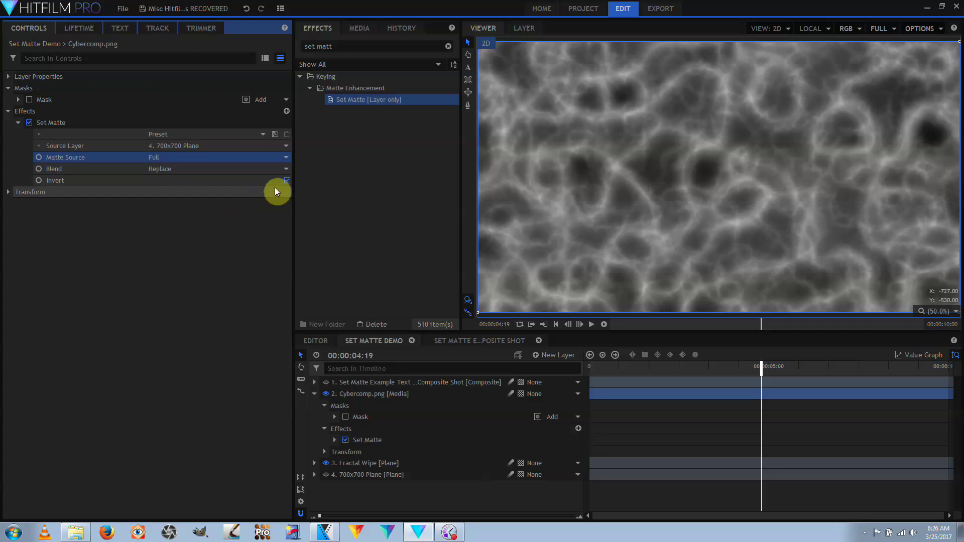
{"action": "left_click", "coordinate": [287, 182]}
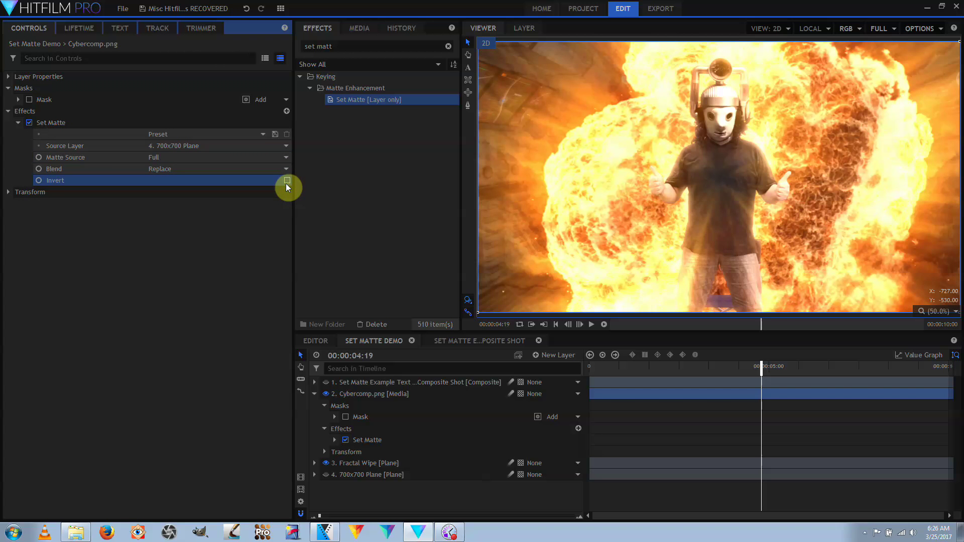
Show the Set Matte Example Text composite layer and apply Set Matte to it with Fractal Wipe as source and Subtract blend
{"action": "left_click", "coordinate": [325, 382]}
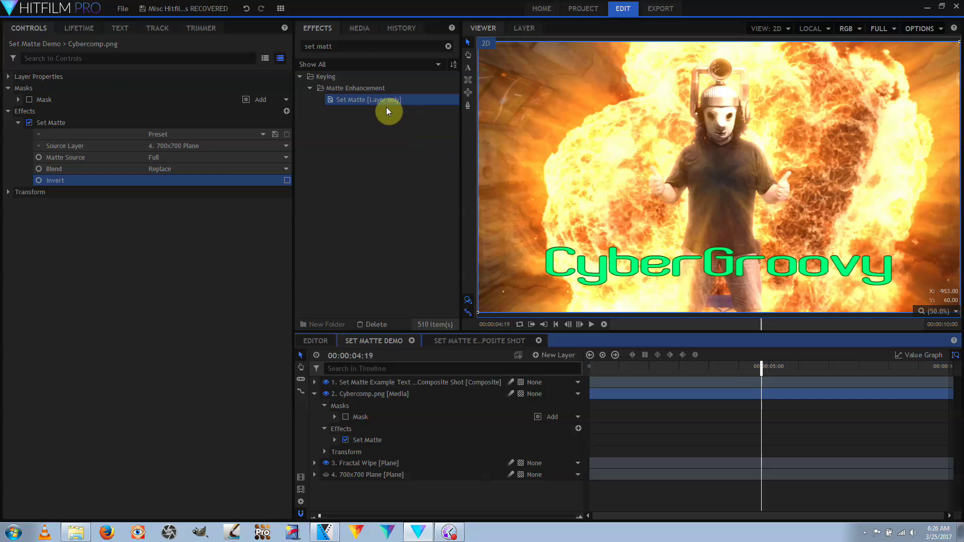
{"action": "left_click_drag", "start_coordinate": [365, 99], "coordinate": [365, 383]}
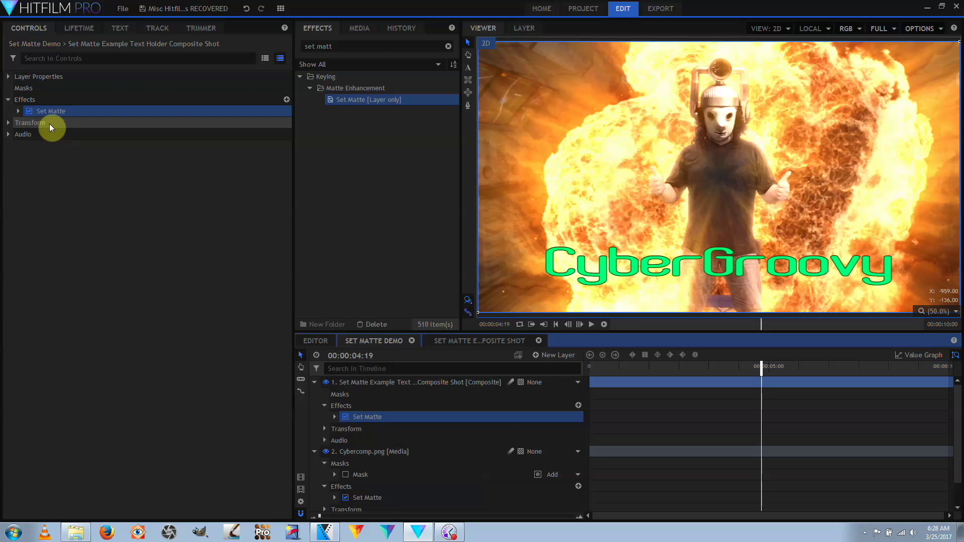
{"action": "left_click", "coordinate": [19, 111]}
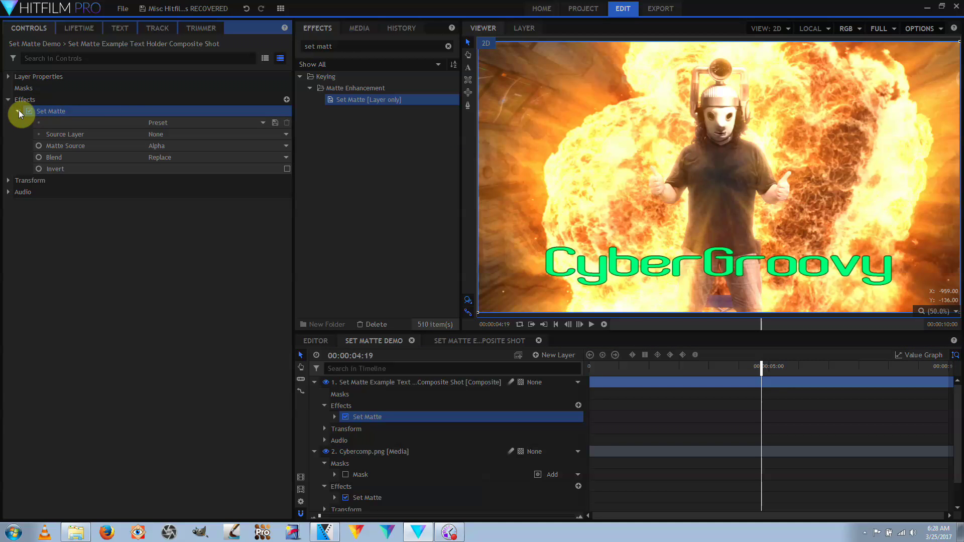
{"action": "left_click", "coordinate": [182, 135]}
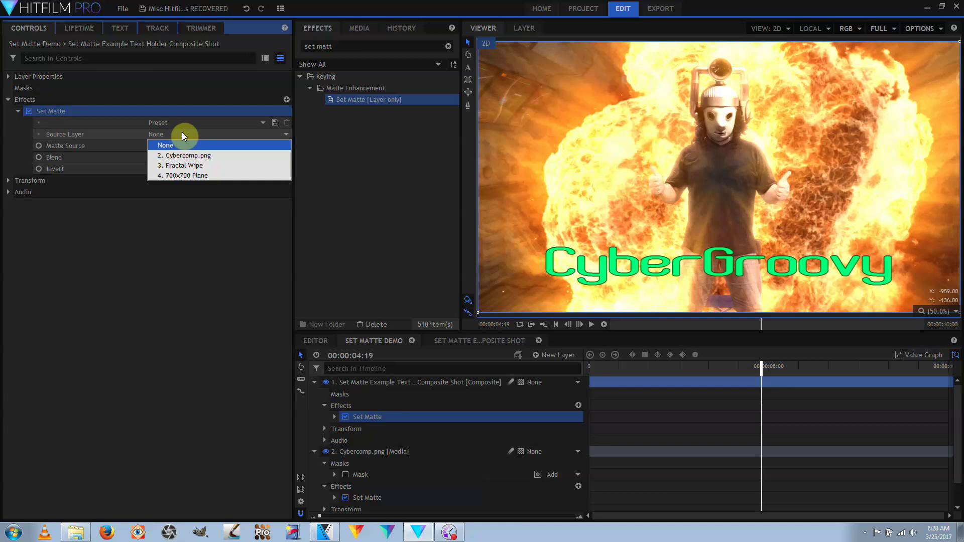
{"action": "left_click", "coordinate": [186, 166]}
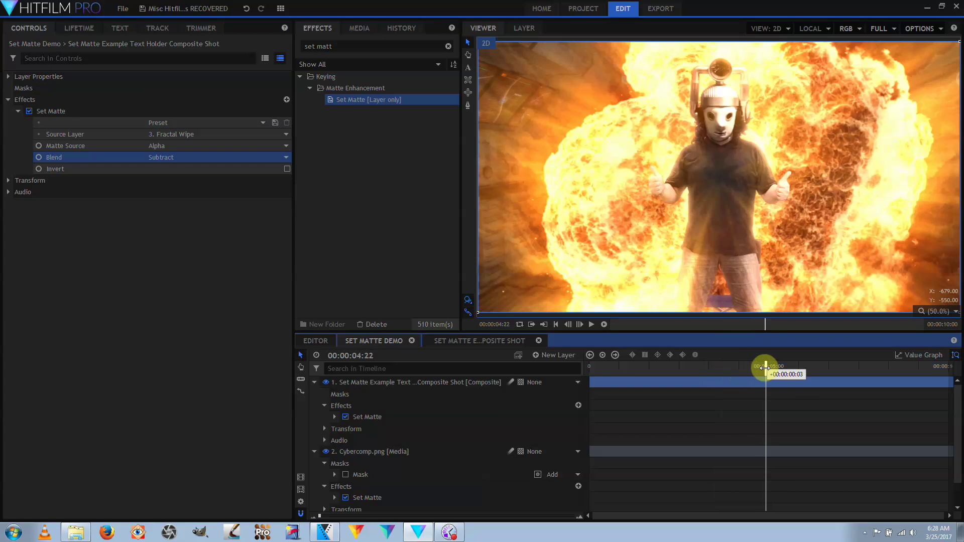
Preview Invert on the text layer's Set Matte at 00:00:03:19, and set its Matte Source to Luminance with Invert off
{"action": "left_click_drag", "start_coordinate": [765, 367], "coordinate": [725, 371]}
{"action": "left_click", "coordinate": [286, 169]}
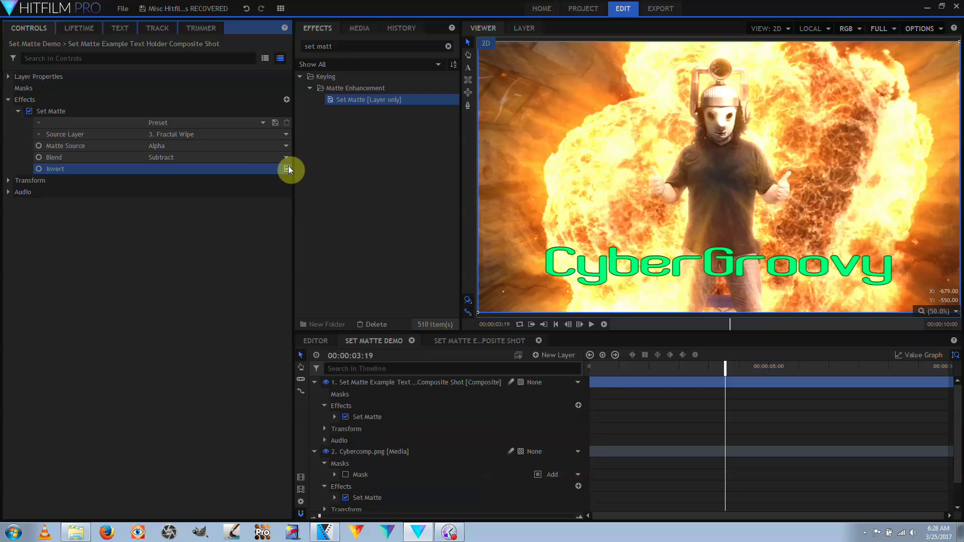
{"action": "left_click", "coordinate": [236, 146]}
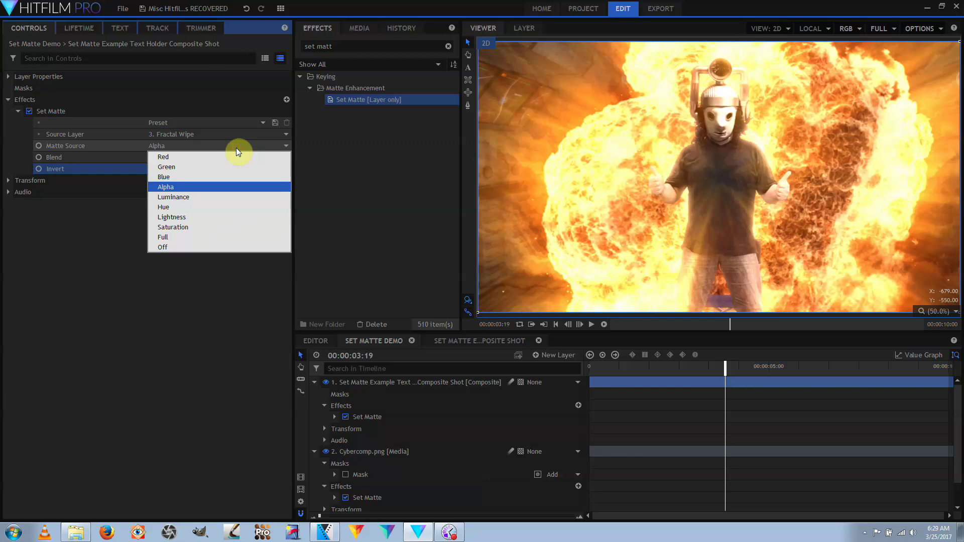
{"action": "left_click", "coordinate": [207, 197]}
Scrub from the start to the end of the timeline with Cybercomp.png hidden to examine the Fractal Wipe animation, stopping at 00:00:04:11
{"action": "left_click", "coordinate": [590, 372]}
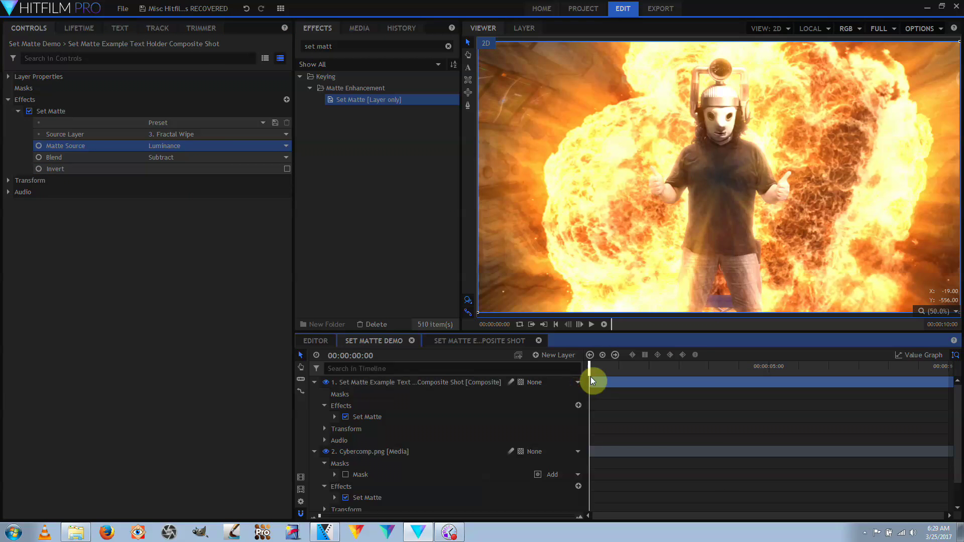
{"action": "mouse_move", "coordinate": [590, 372]}
{"action": "left_mouse_down"}
{"action": "mouse_move", "coordinate": [949, 372]}
{"action": "mouse_move", "coordinate": [589, 369]}
{"action": "left_mouse_up"}
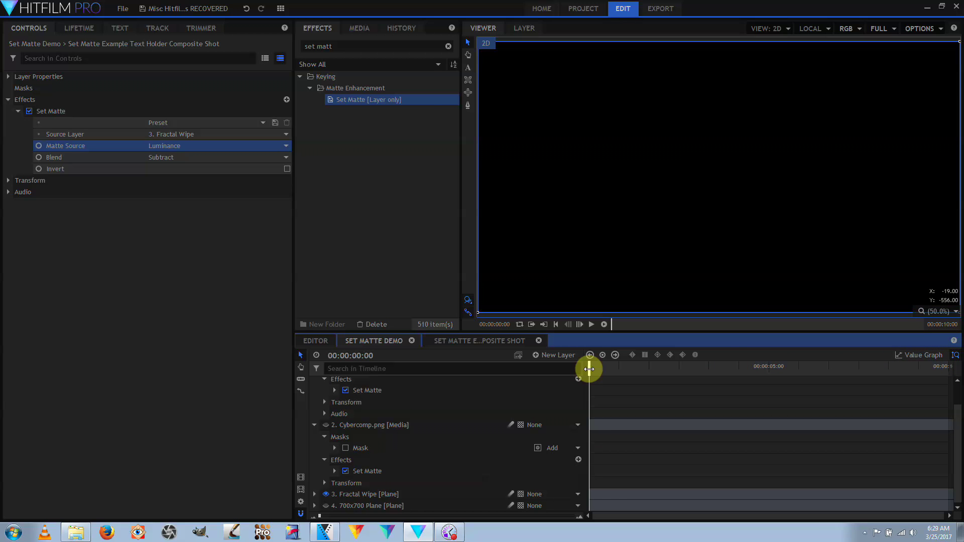
{"action": "left_click_drag", "start_coordinate": [588, 369], "coordinate": [958, 376]}
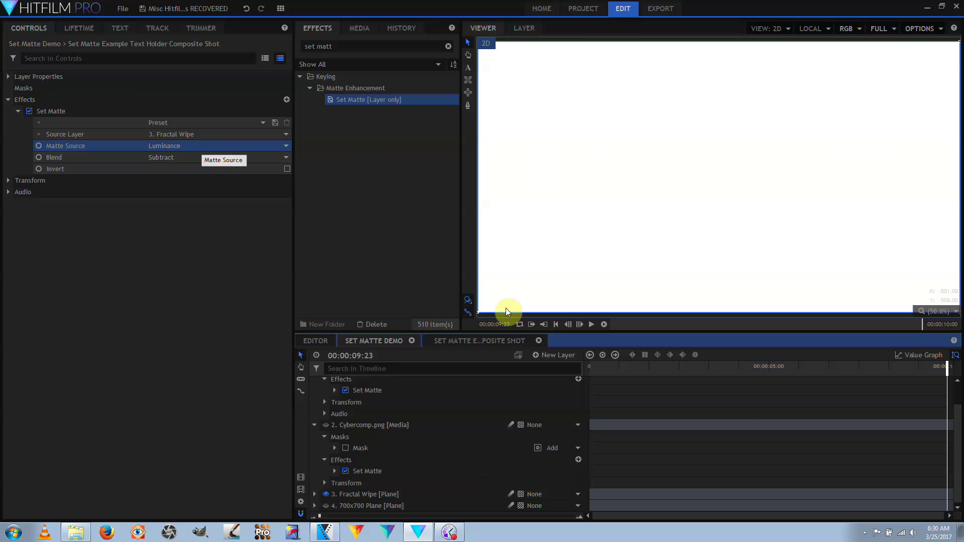
{"action": "left_click", "coordinate": [748, 371]}
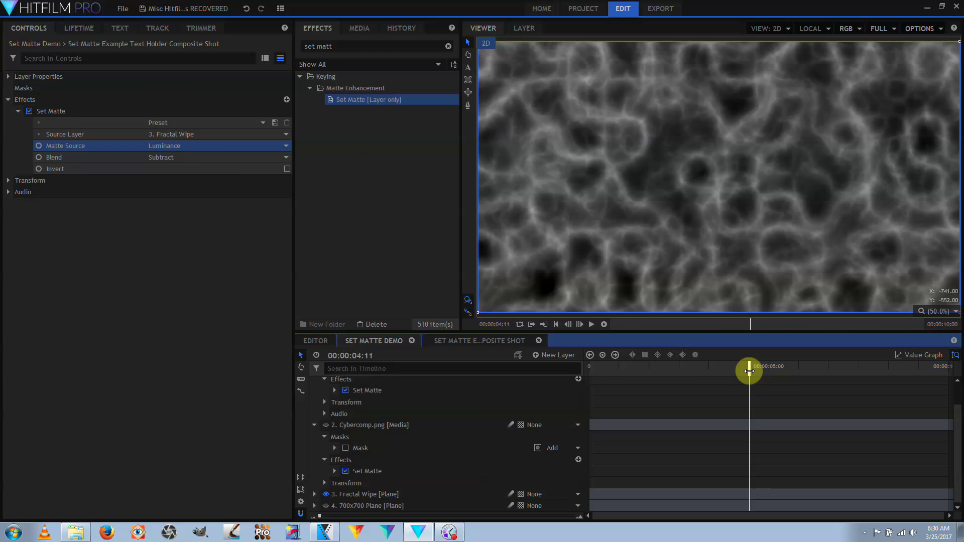
{"action": "left_click", "coordinate": [732, 383]}
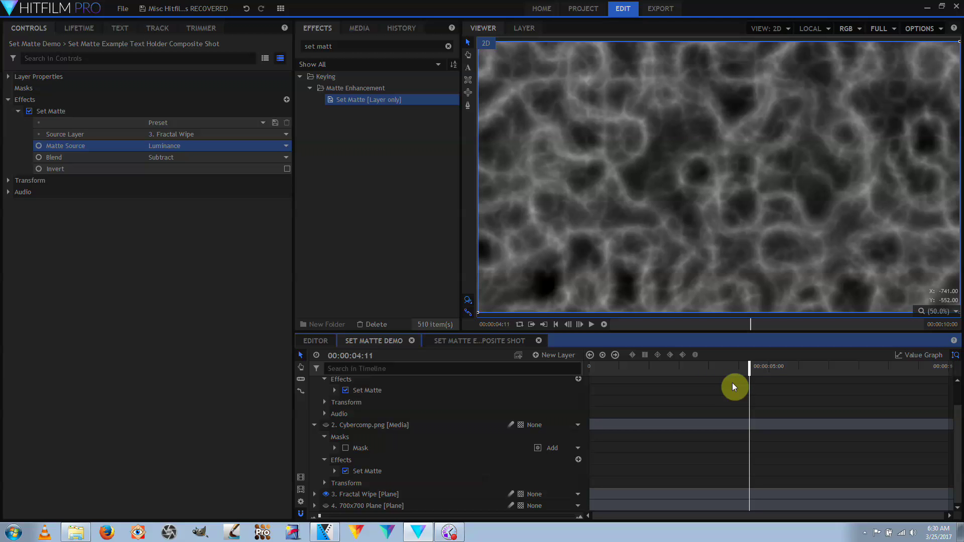
Make the Fractal Wipe layer a composite shot with masks, effects and transform moved with the layer, and scrub through it
{"action": "right_click", "coordinate": [366, 494]}
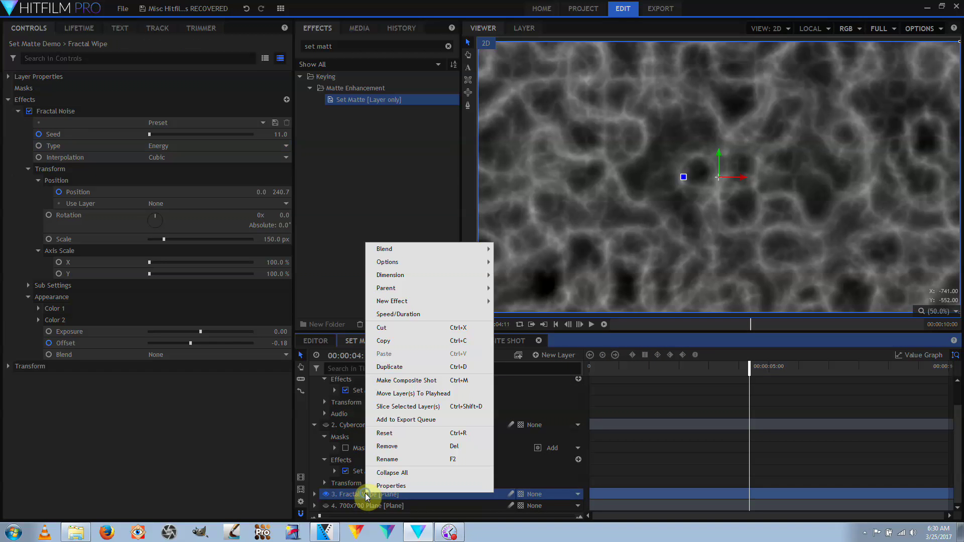
{"action": "left_click", "coordinate": [418, 385]}
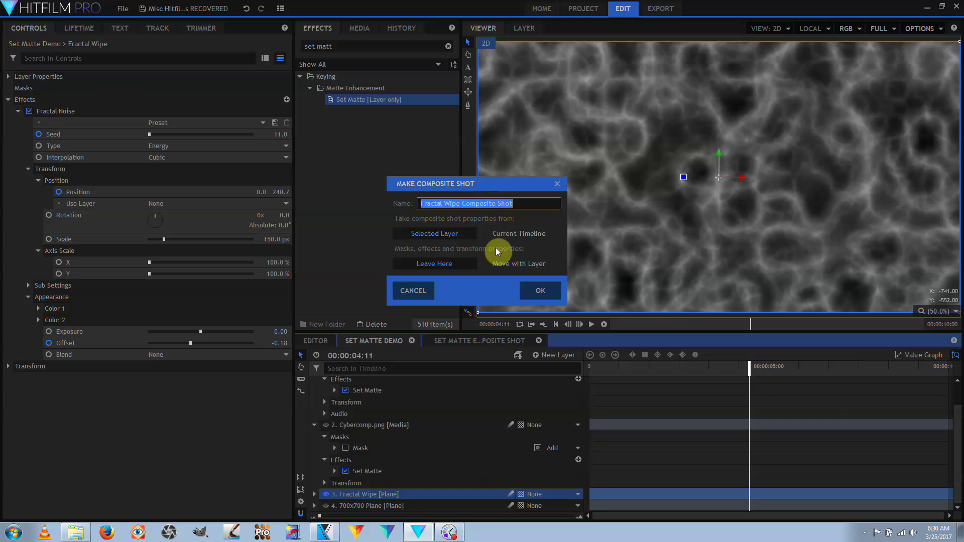
{"action": "left_click", "coordinate": [505, 265]}
{"action": "left_click", "coordinate": [538, 290]}
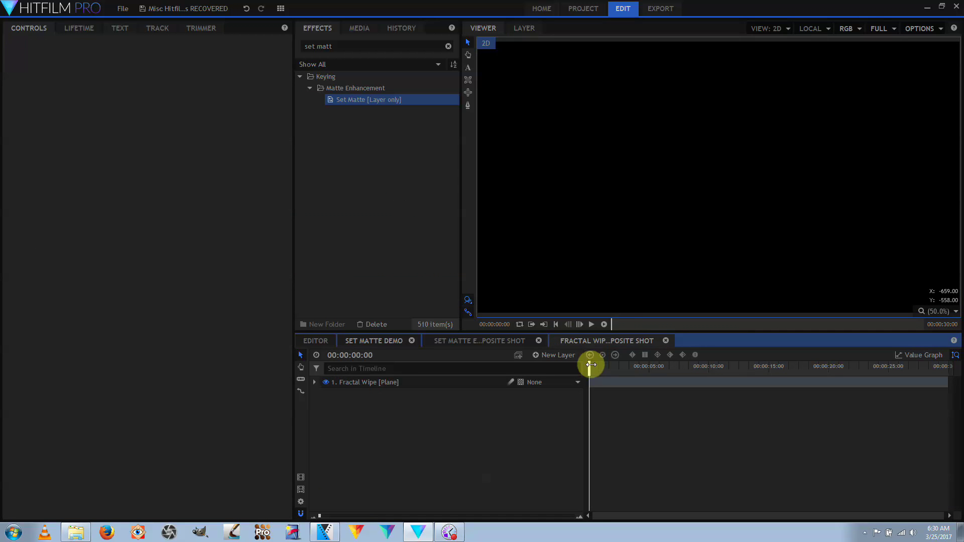
{"action": "mouse_move", "coordinate": [641, 366]}
{"action": "left_mouse_down"}
{"action": "mouse_move", "coordinate": [733, 367]}
{"action": "mouse_move", "coordinate": [919, 338]}
{"action": "mouse_move", "coordinate": [654, 358]}
{"action": "left_mouse_up"}
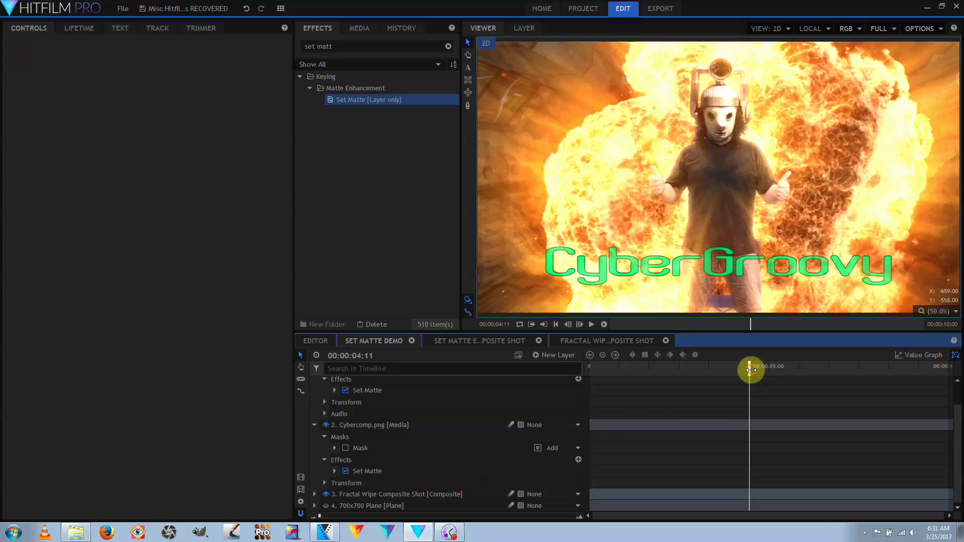
Scrub the Set Matte Demo timeline back to 00:00:00:00 and set the text layer's Set Matte blend to Add
{"action": "left_click_drag", "start_coordinate": [752, 370], "coordinate": [566, 405]}
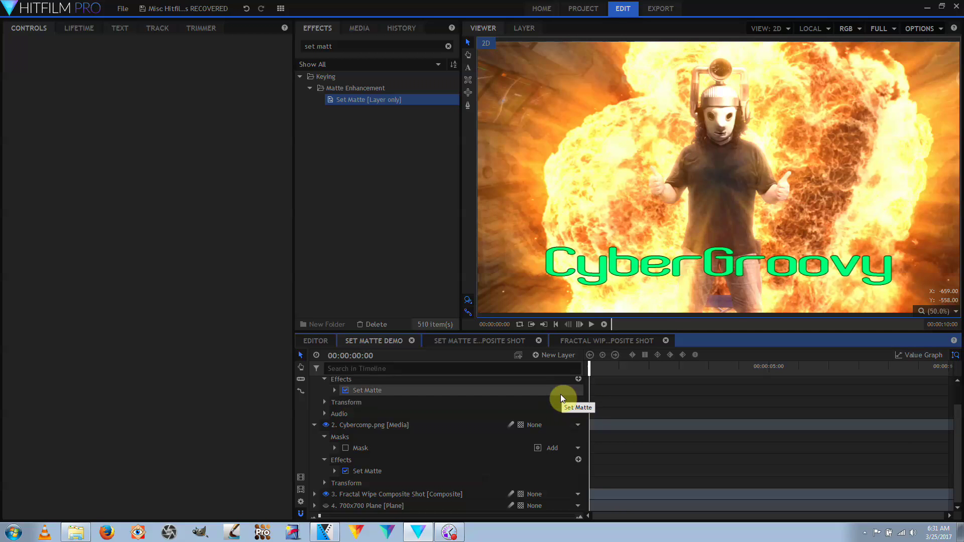
{"action": "left_click", "coordinate": [372, 390]}
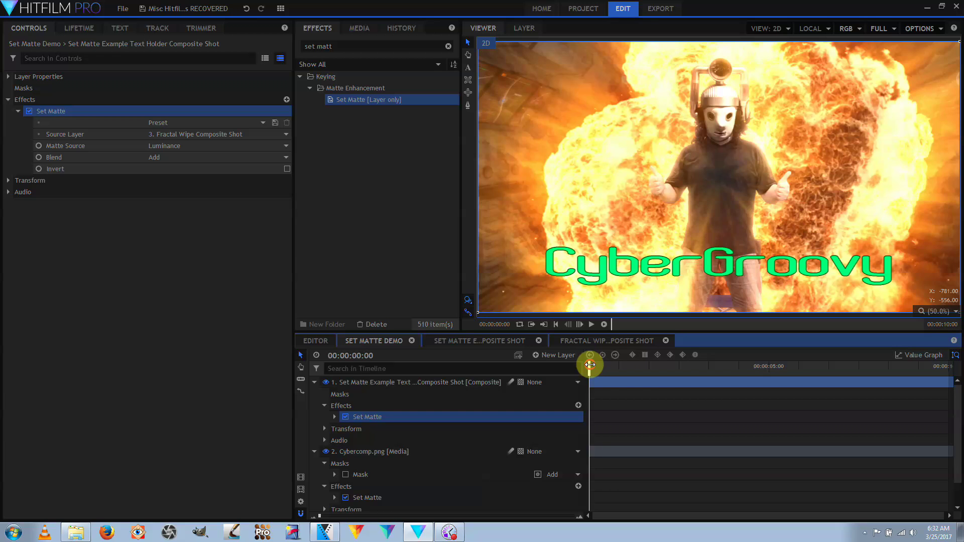
{"action": "left_click_drag", "start_coordinate": [590, 365], "coordinate": [551, 370]}
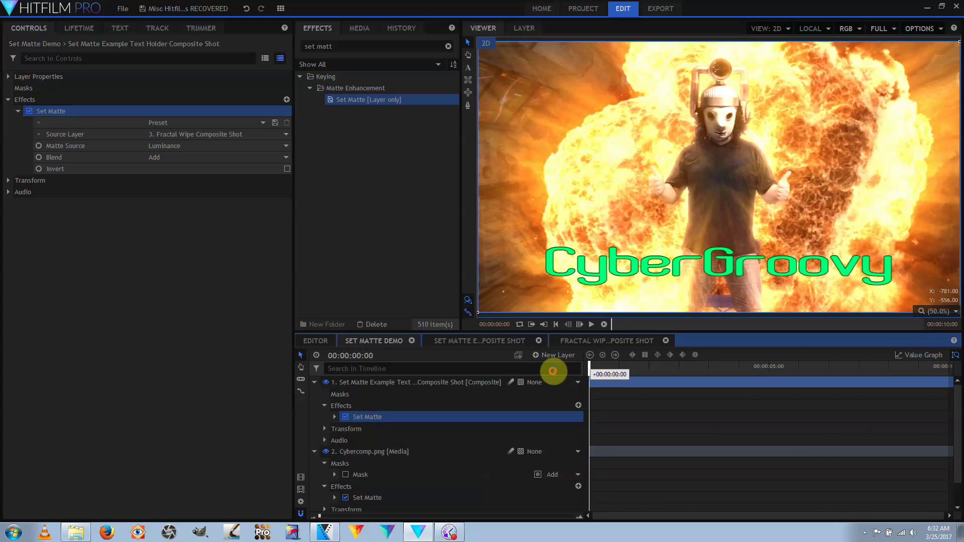
Try the Replace blend on the text layer's Set Matte and scrub the timeline, returning to 00:00:00:00
{"action": "left_click", "coordinate": [194, 153]}
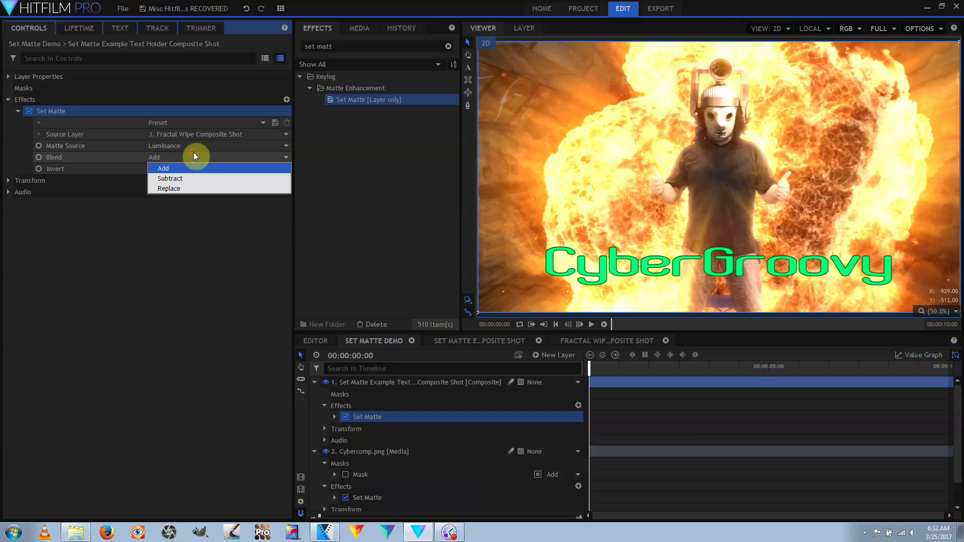
{"action": "left_click", "coordinate": [188, 185]}
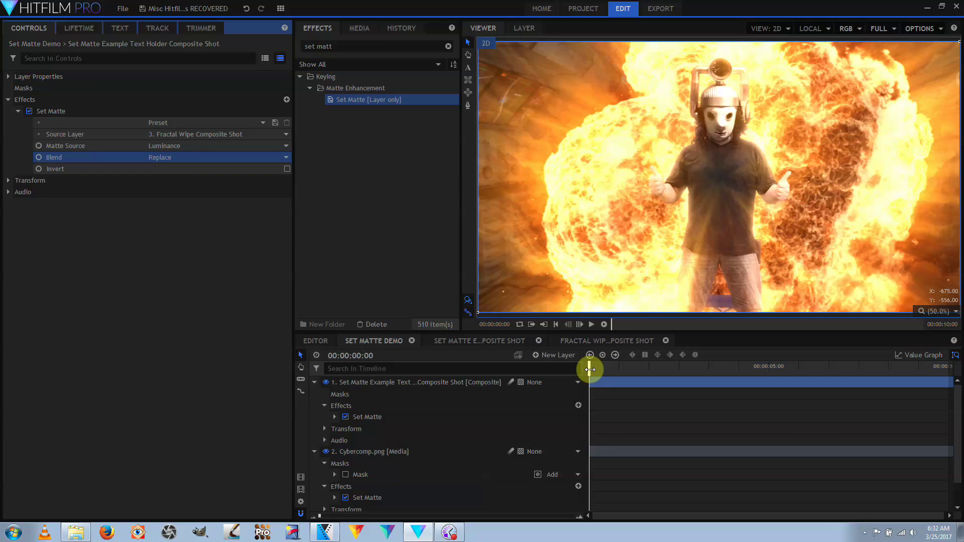
{"action": "left_click_drag", "start_coordinate": [590, 369], "coordinate": [580, 397]}
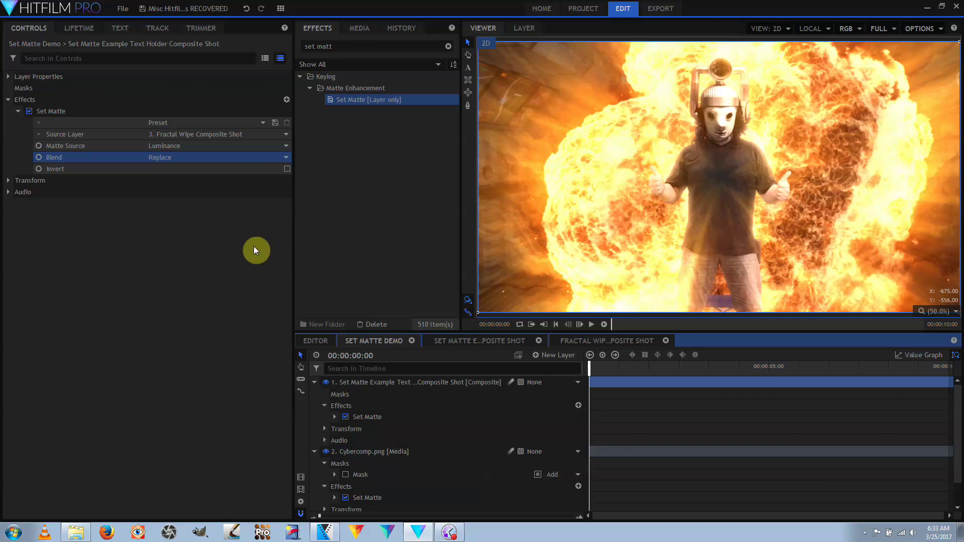
Set the text layer's Set Matte blend to Subtract with Invert enabled, and scrub the timeline back to 00:00:00:00
{"action": "left_click", "coordinate": [227, 157]}
{"action": "left_click", "coordinate": [225, 174]}
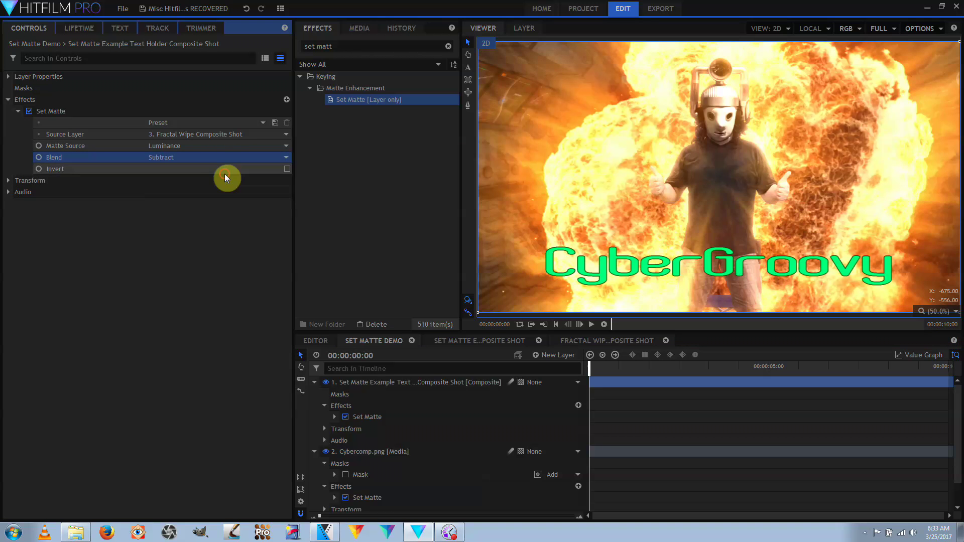
{"action": "left_click", "coordinate": [287, 169]}
{"action": "left_click_drag", "start_coordinate": [591, 366], "coordinate": [502, 377]}
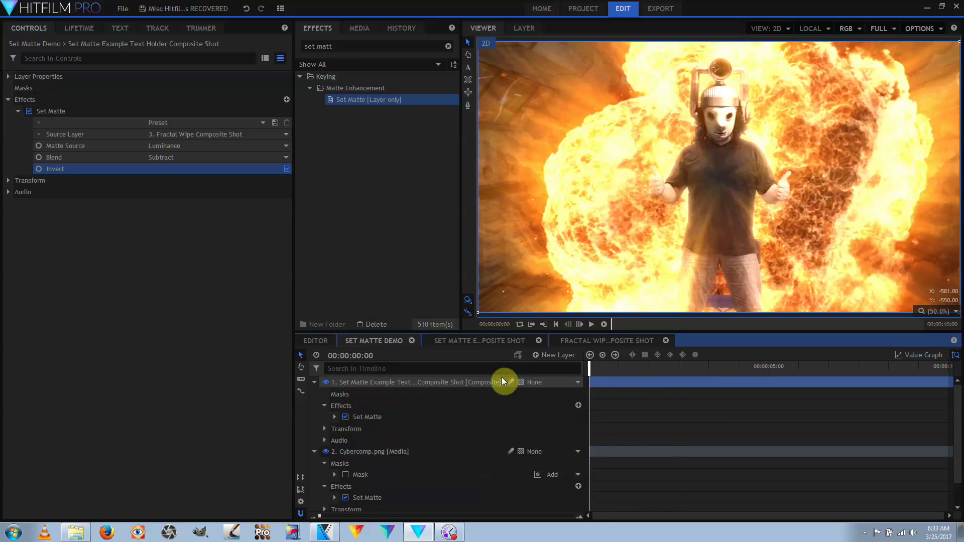
Hide the text layer with its Set Matte disabled, and give Cybercomp.png's Set Matte the text composite as Source Layer and Alpha as Matte Source
{"action": "left_click", "coordinate": [27, 110]}
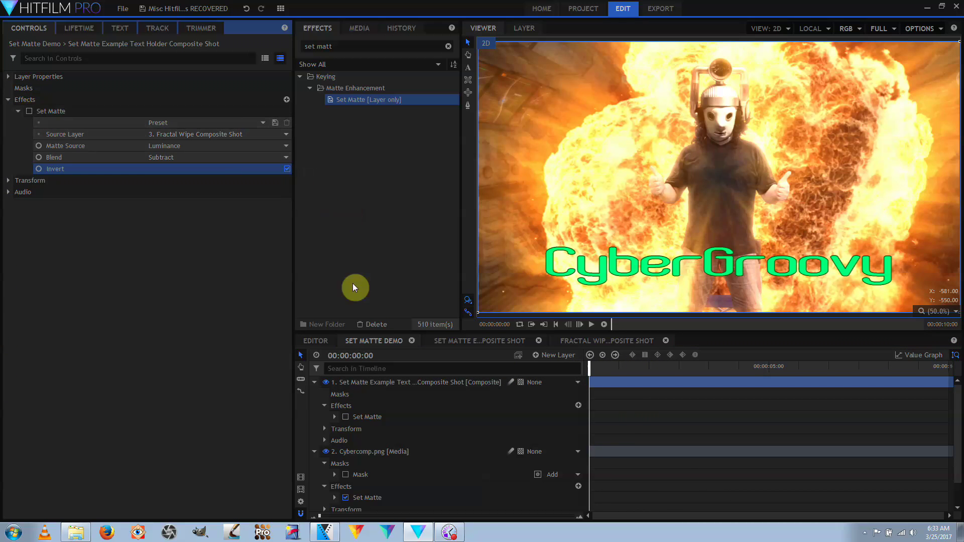
{"action": "left_click", "coordinate": [326, 385]}
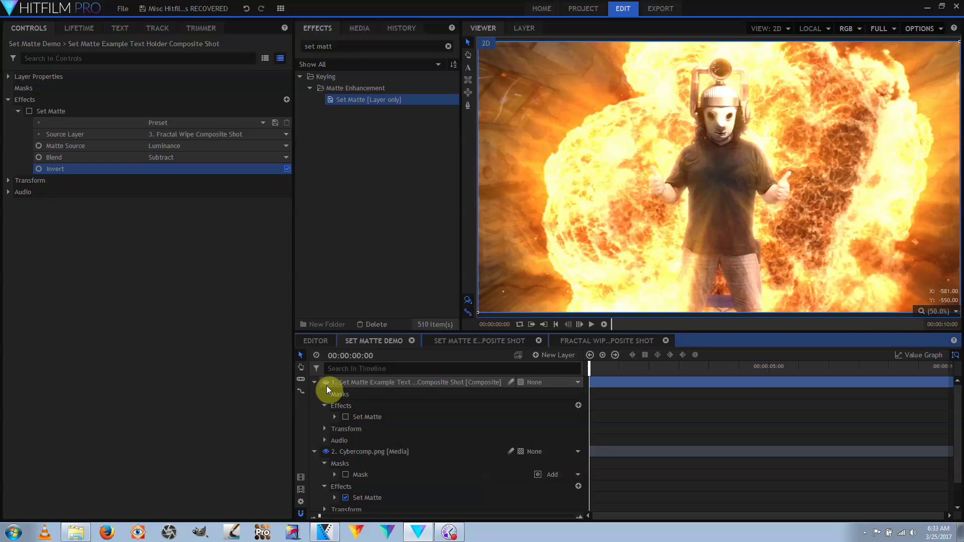
{"action": "left_click", "coordinate": [368, 453]}
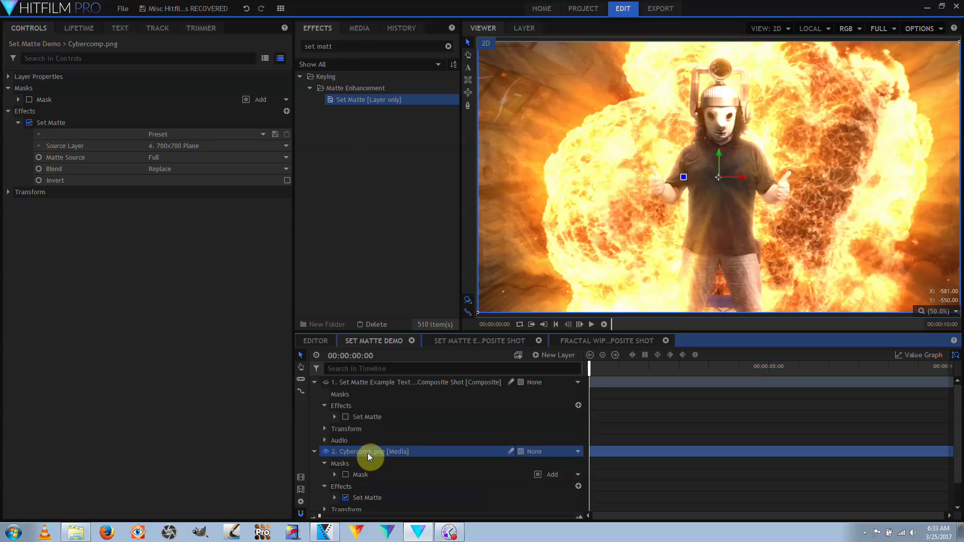
{"action": "left_click", "coordinate": [200, 146]}
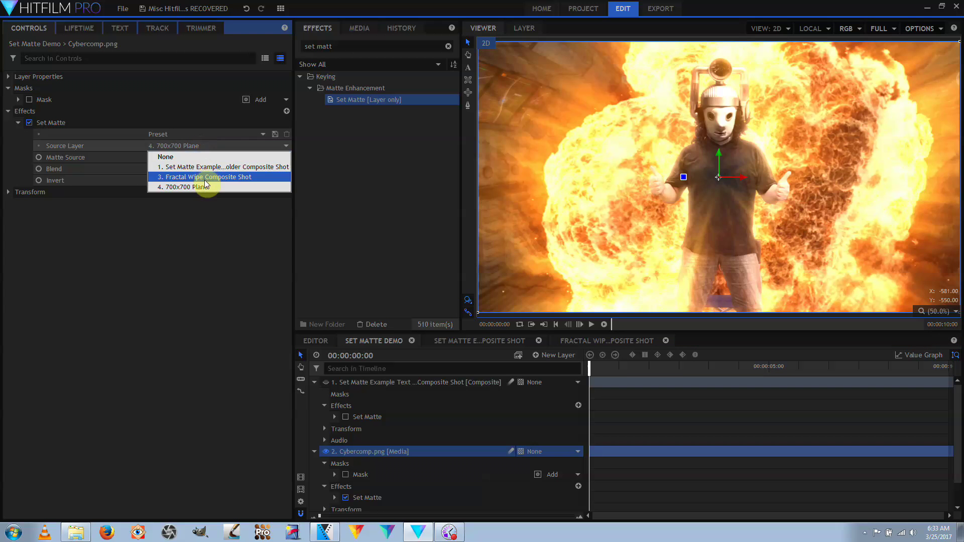
{"action": "left_click", "coordinate": [204, 167]}
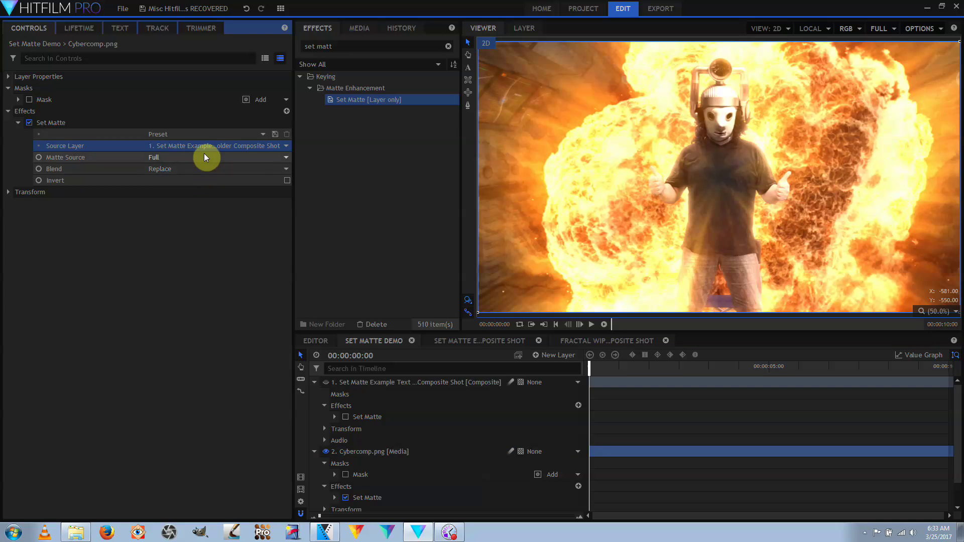
{"action": "left_click", "coordinate": [205, 157]}
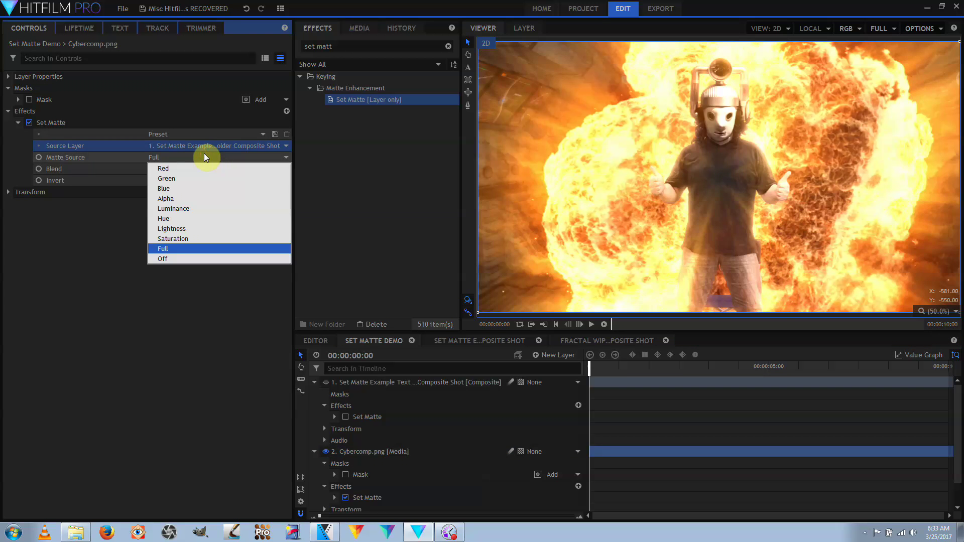
{"action": "left_click", "coordinate": [175, 200]}
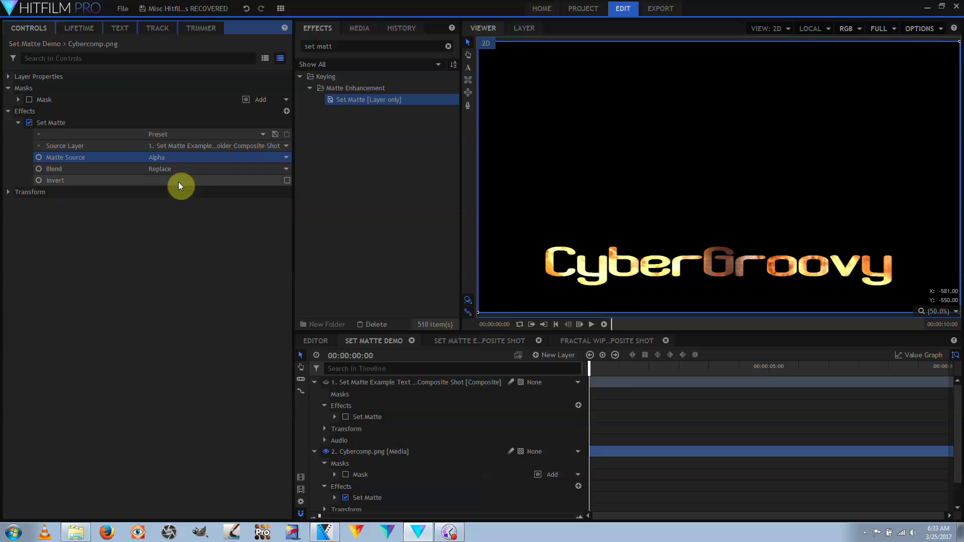
Select the hidden text composite layer and move it straight up along its vertical axis in the viewer
{"action": "scroll", "coordinate": [370, 407], "scroll_direction": "down", "scroll_amount": 1}
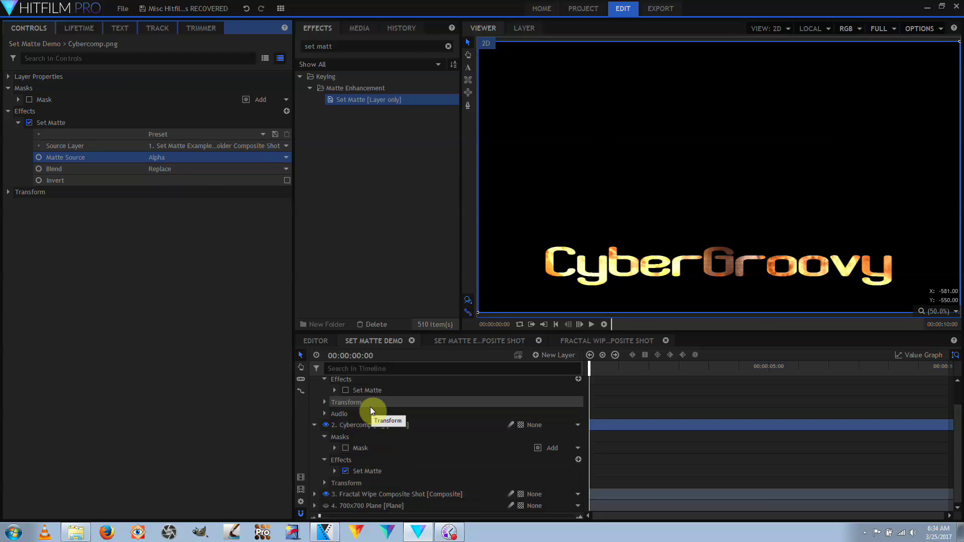
{"action": "scroll", "coordinate": [379, 428], "scroll_direction": "up", "scroll_amount": 1}
{"action": "left_click", "coordinate": [370, 387]}
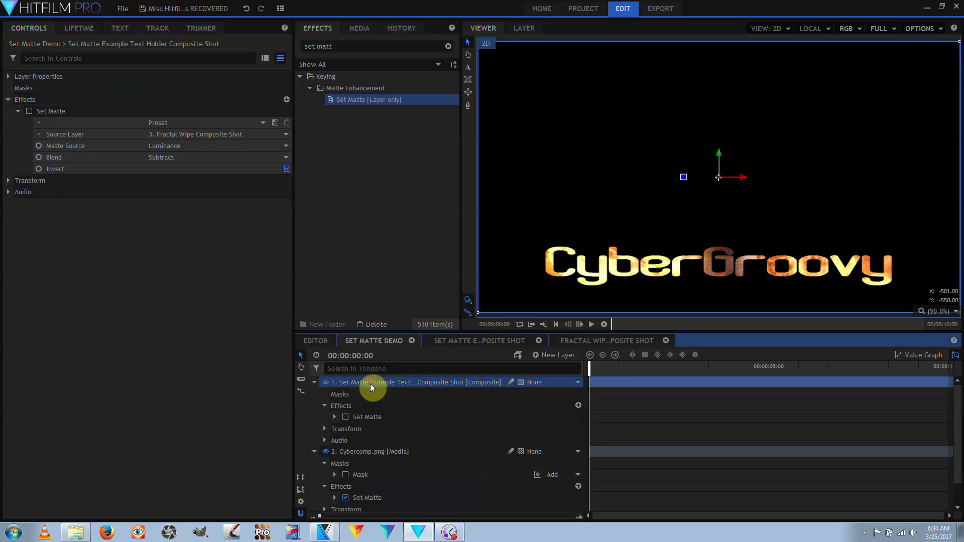
{"action": "left_click", "coordinate": [719, 154]}
{"action": "left_click_drag", "start_coordinate": [719, 152], "coordinate": [717, 57]}
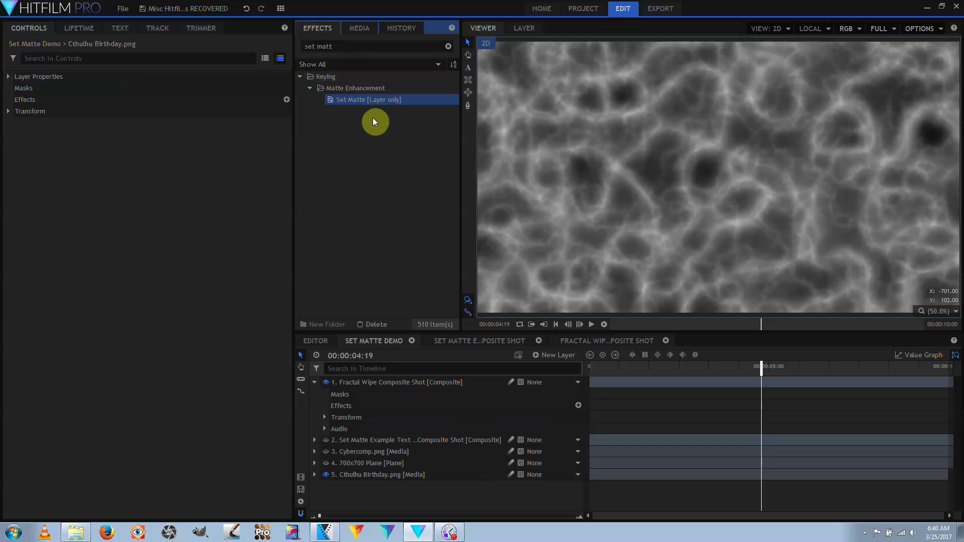
Apply Set Matte to the Fractal Wipe Composite Shot layer with Cybercomp.png as Source Layer and Luminance as Matte Source
{"action": "left_click_drag", "start_coordinate": [365, 100], "coordinate": [358, 382]}
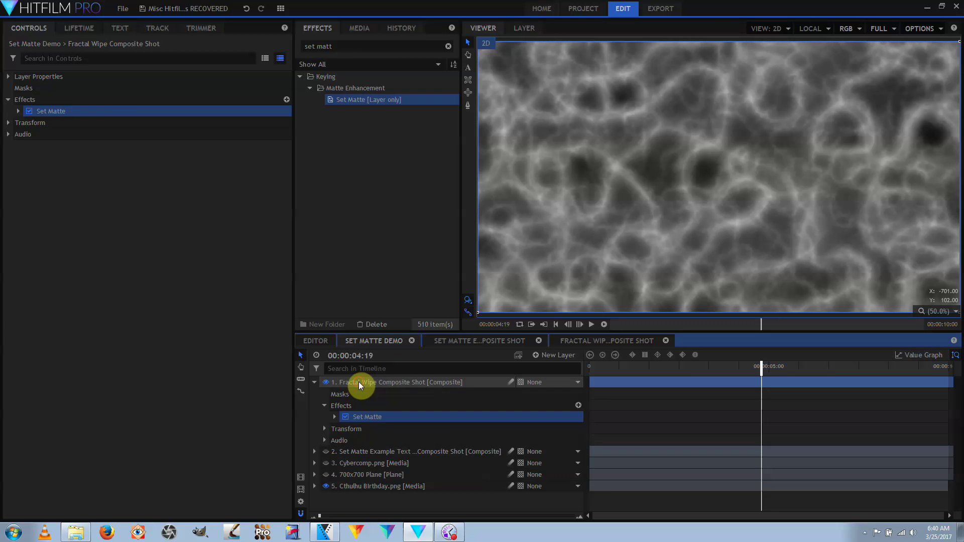
{"action": "left_click", "coordinate": [20, 113]}
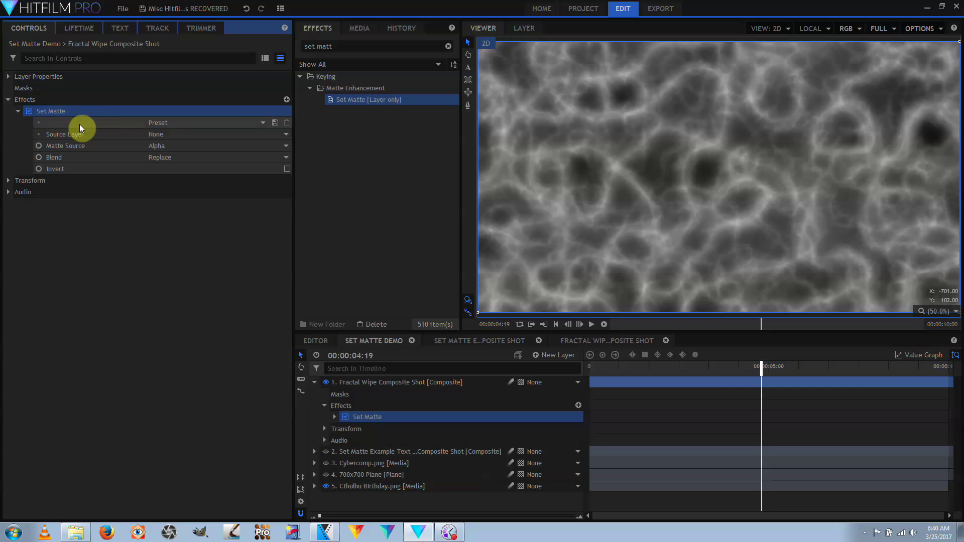
{"action": "left_click", "coordinate": [173, 134]}
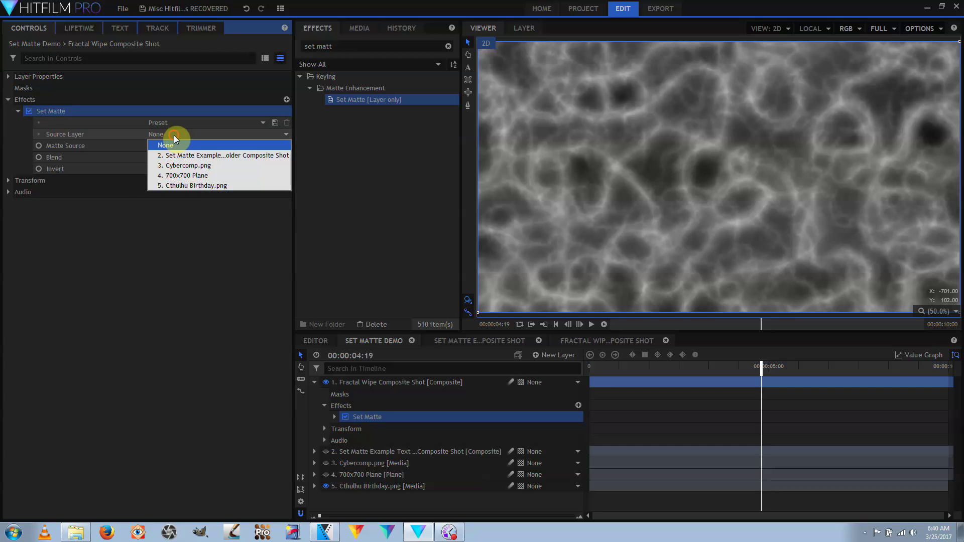
{"action": "left_click", "coordinate": [184, 166]}
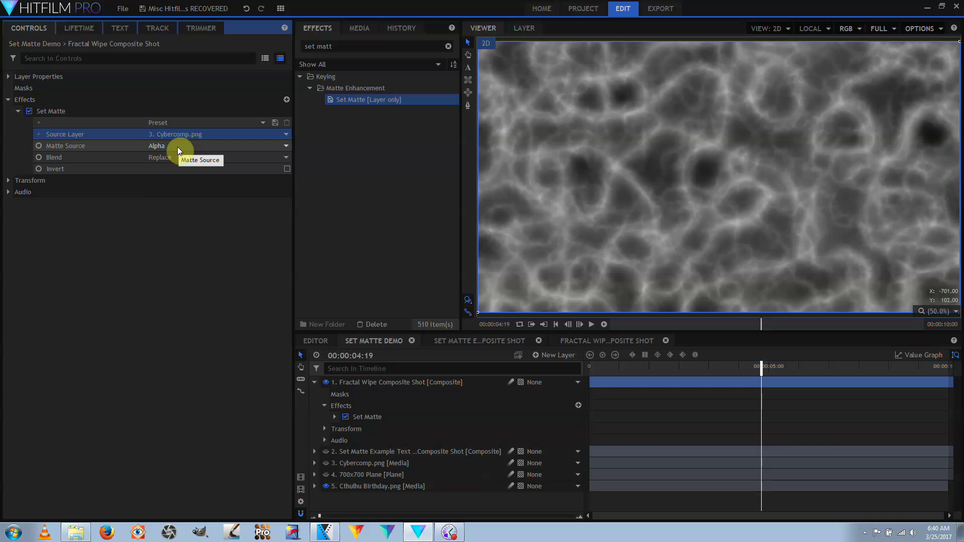
{"action": "left_click", "coordinate": [176, 147]}
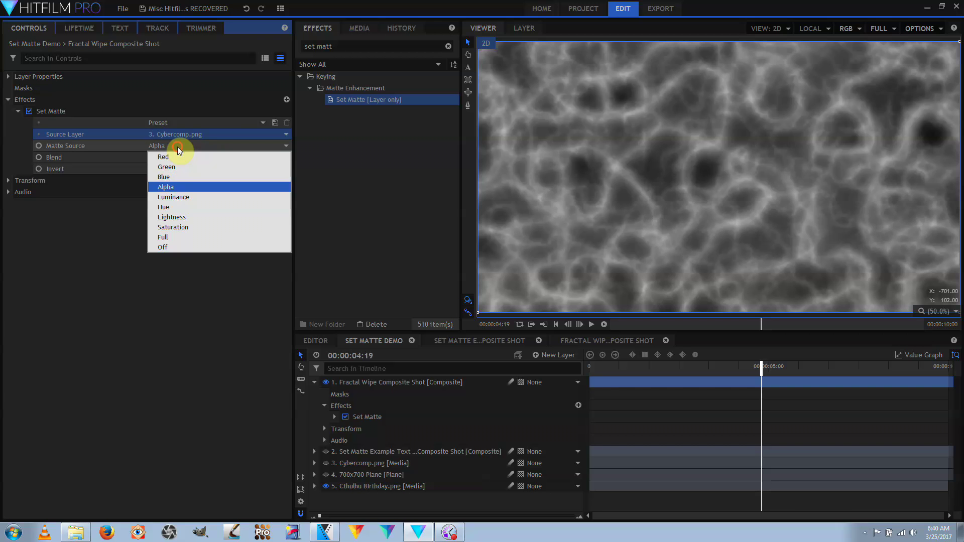
{"action": "left_click", "coordinate": [179, 197]}
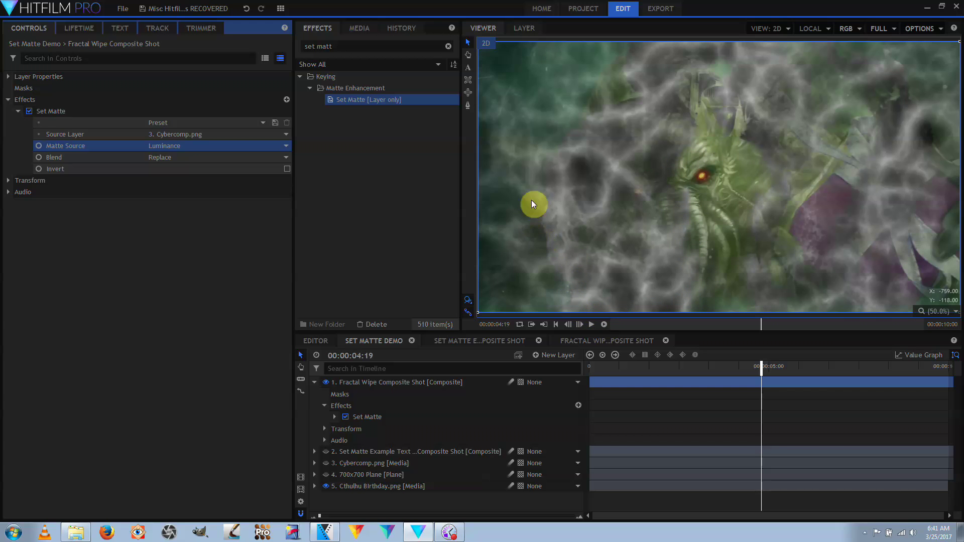
Compare Red, Green and Blue as Matte Source on the Fractal Wipe layer, briefly showing Cybercomp.png for reference
{"action": "left_click", "coordinate": [221, 146]}
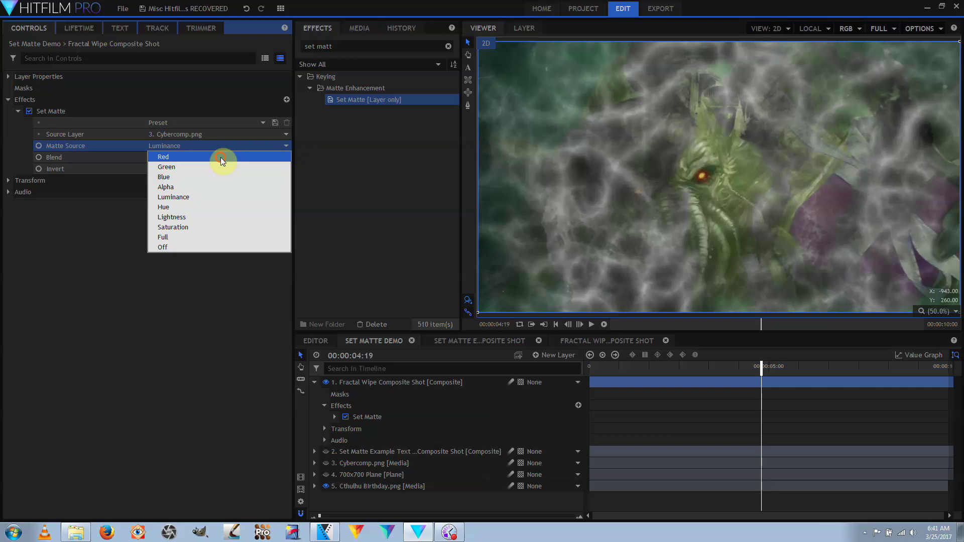
{"action": "left_click", "coordinate": [221, 158]}
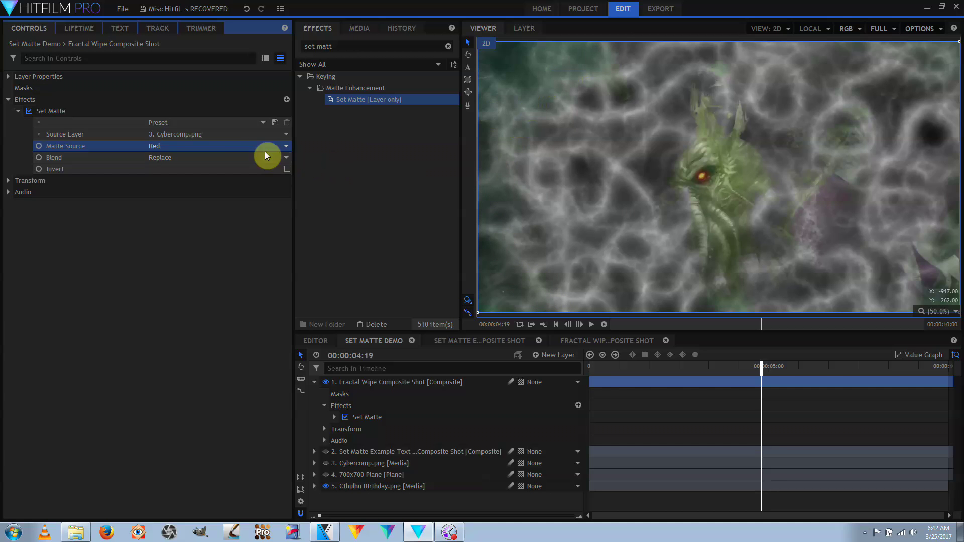
{"action": "left_click", "coordinate": [234, 145]}
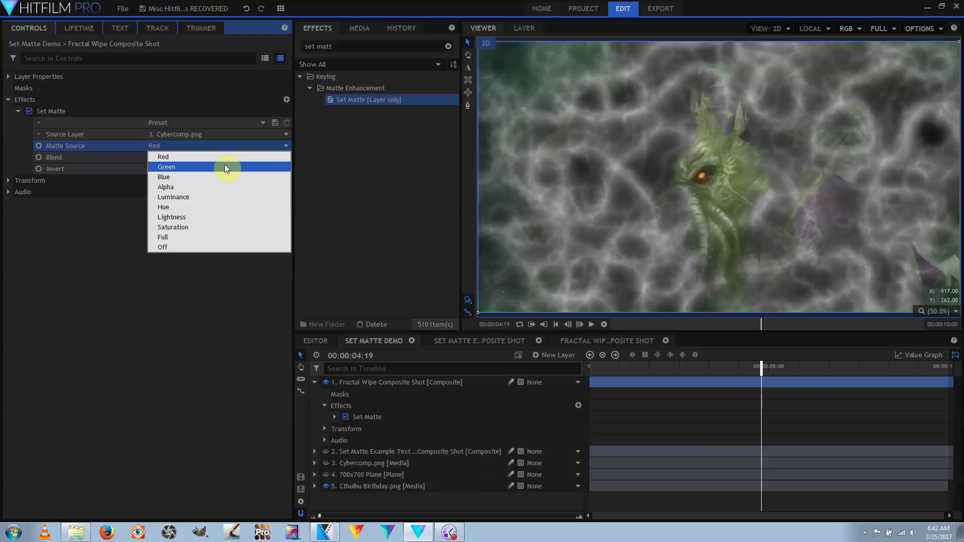
{"action": "left_click", "coordinate": [224, 167]}
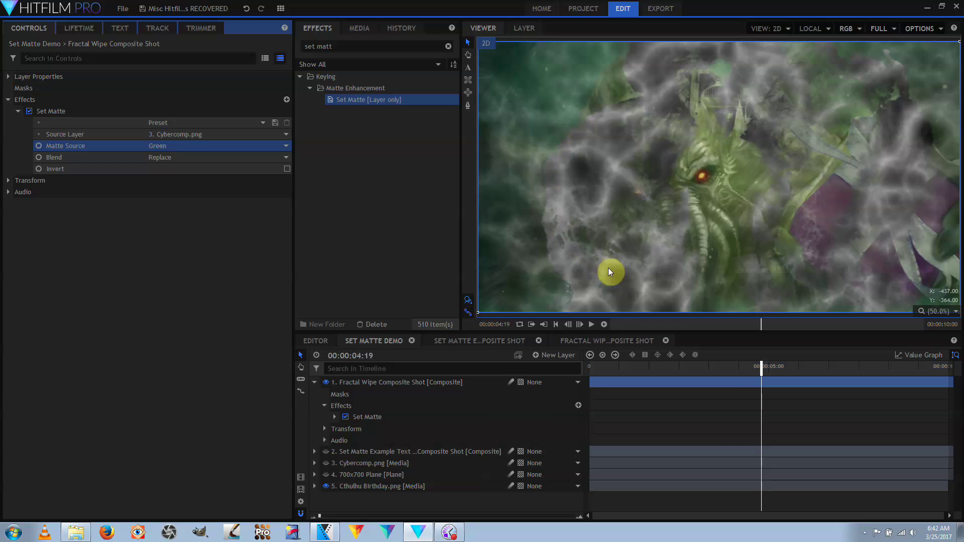
{"action": "left_click", "coordinate": [224, 146]}
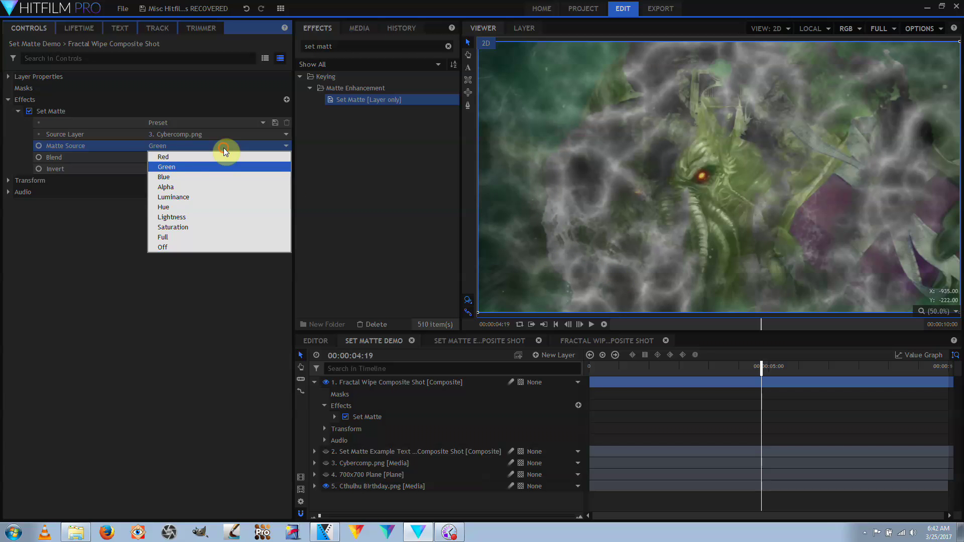
{"action": "left_click", "coordinate": [212, 180]}
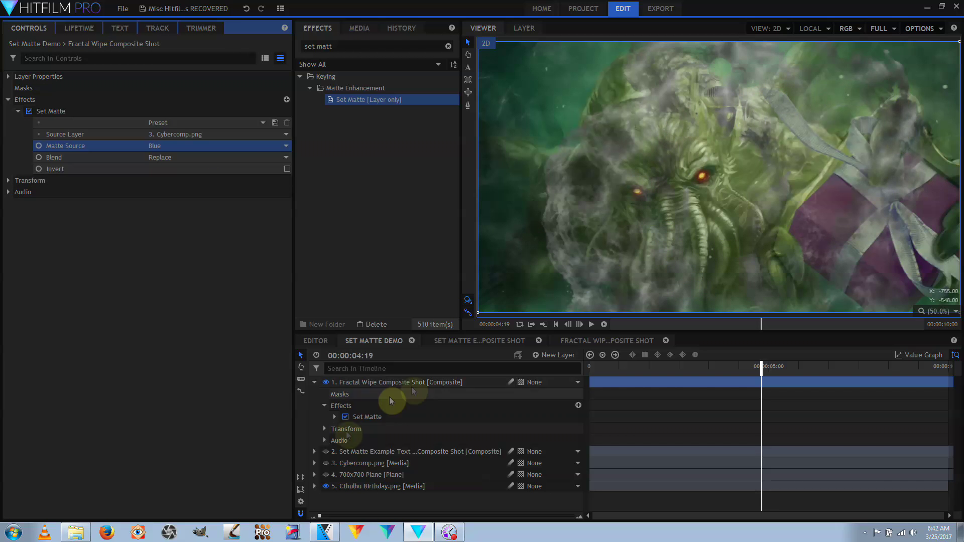
{"action": "left_click", "coordinate": [326, 463]}
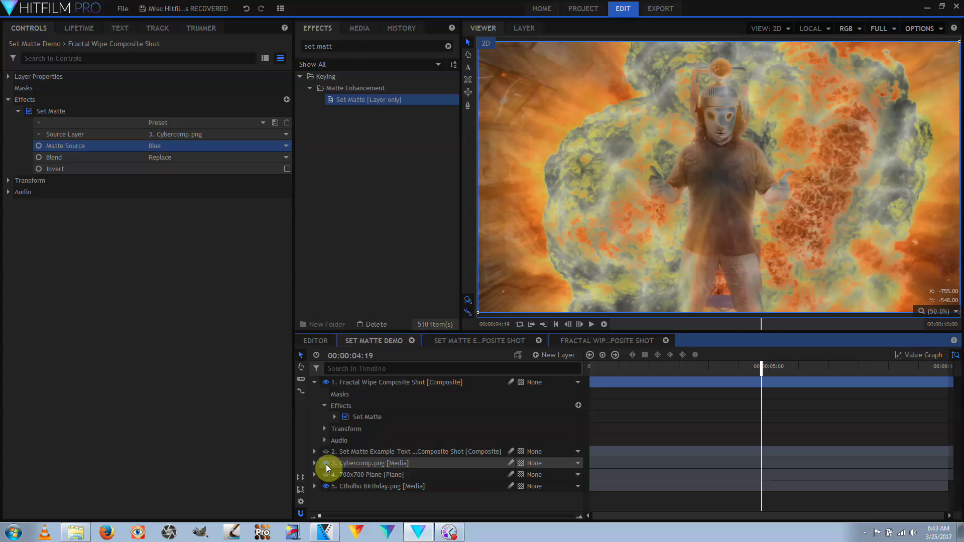
{"action": "left_click", "coordinate": [327, 464]}
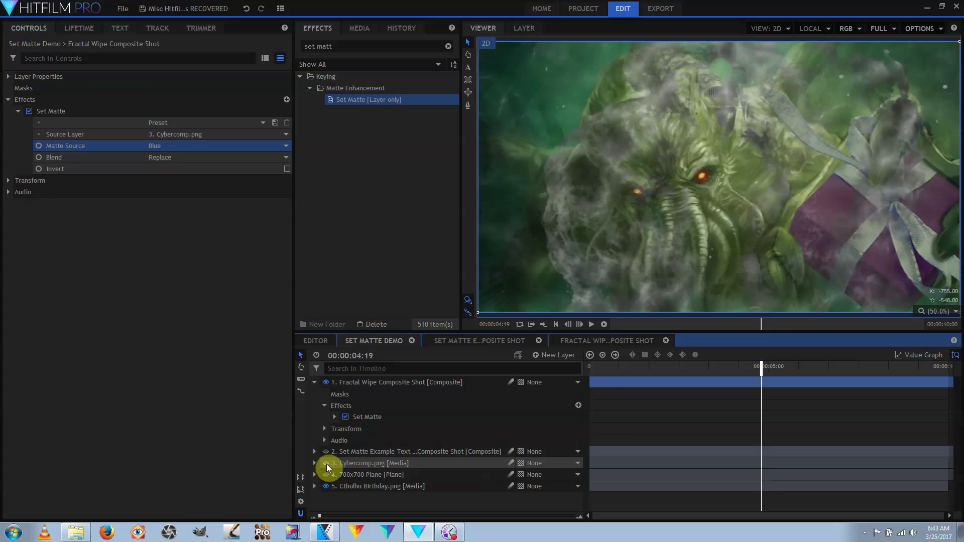
Preview the Fractal Wipe layer's Set Matte with Subtract blend and Luminance as Matte Source, and return the blend to Replace
{"action": "left_click", "coordinate": [217, 158]}
{"action": "left_click", "coordinate": [218, 186]}
{"action": "left_click", "coordinate": [219, 145]}
{"action": "left_click", "coordinate": [218, 191]}
{"action": "left_click", "coordinate": [241, 157]}
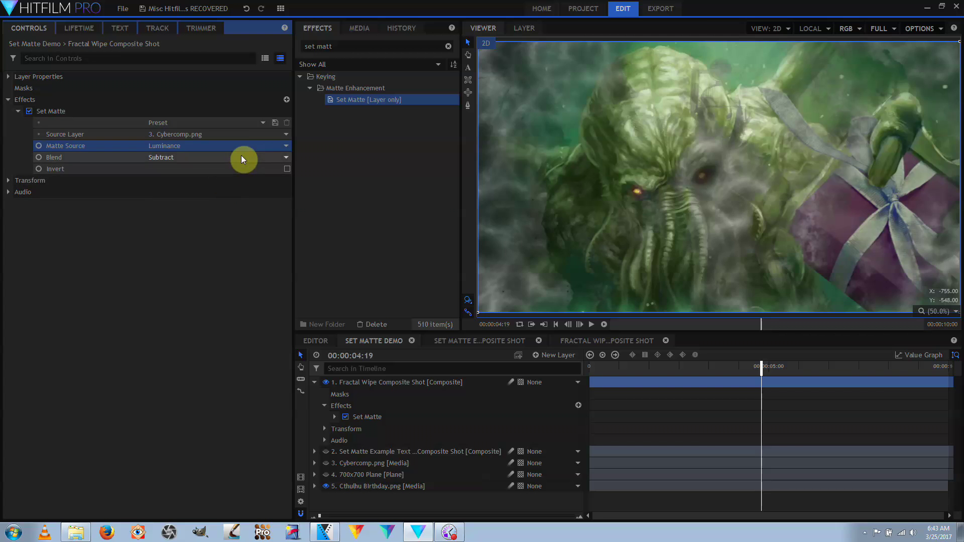
{"action": "left_click", "coordinate": [237, 186]}
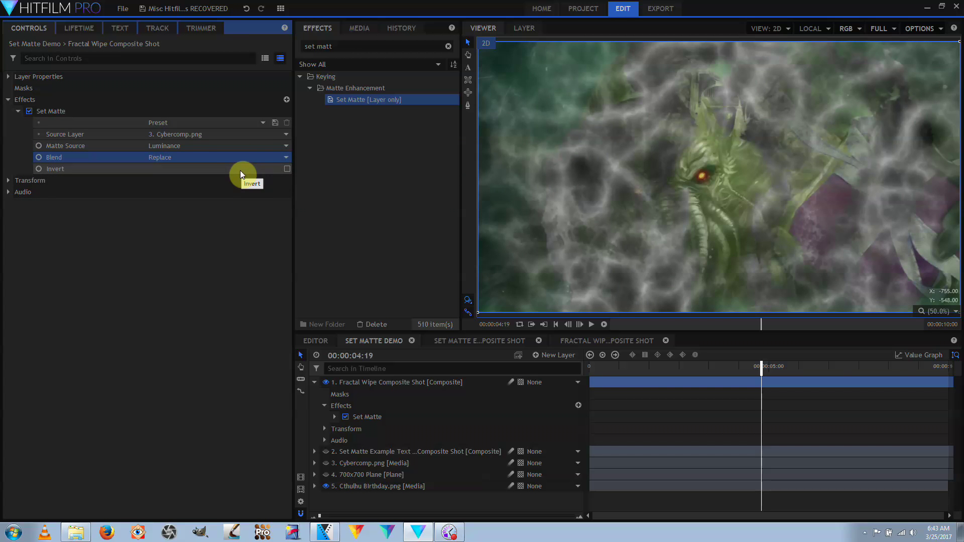
Compare Invert on and off on the Fractal Wipe layer's Set Matte, leave it enabled, and set Matte Source to Hue
{"action": "left_click", "coordinate": [285, 168]}
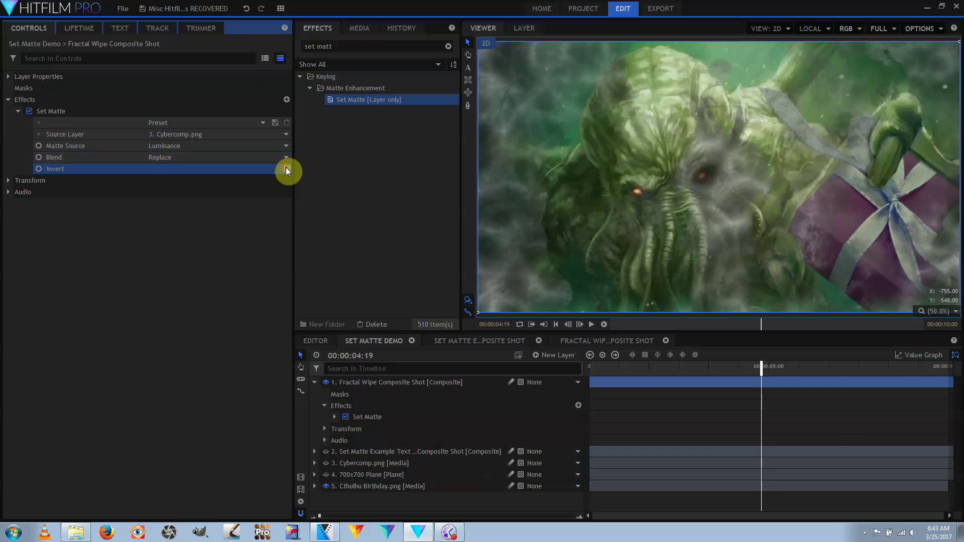
{"action": "left_click", "coordinate": [287, 169]}
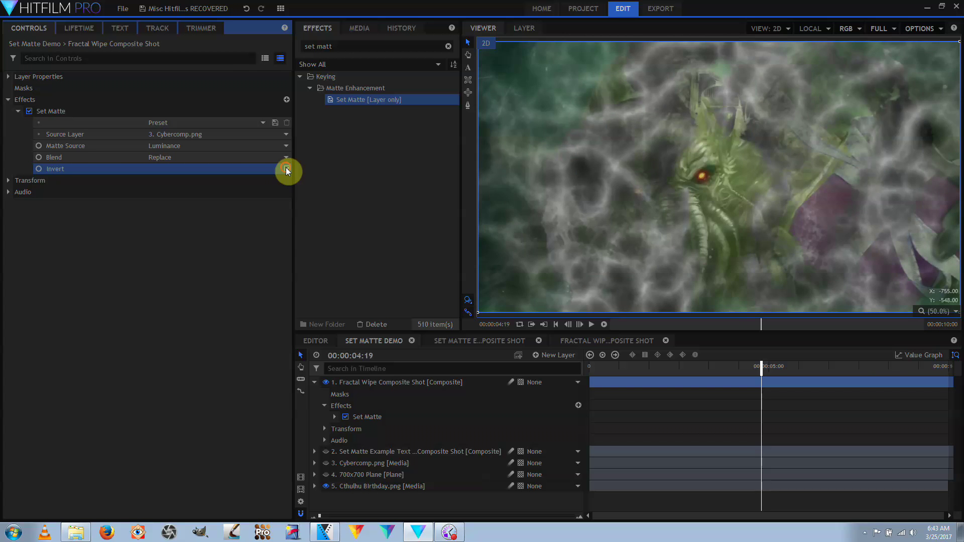
{"action": "left_click", "coordinate": [286, 170]}
{"action": "left_click", "coordinate": [236, 146]}
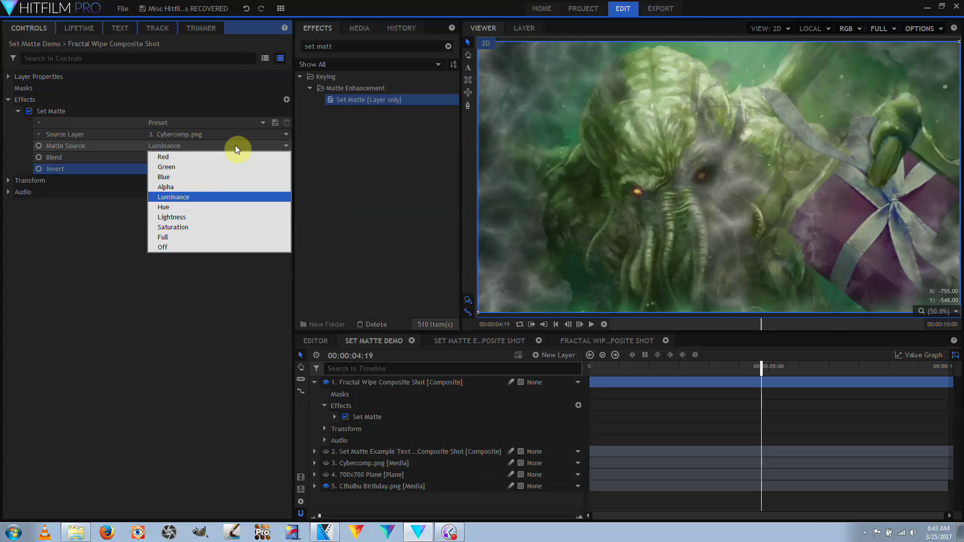
{"action": "left_click", "coordinate": [182, 207]}
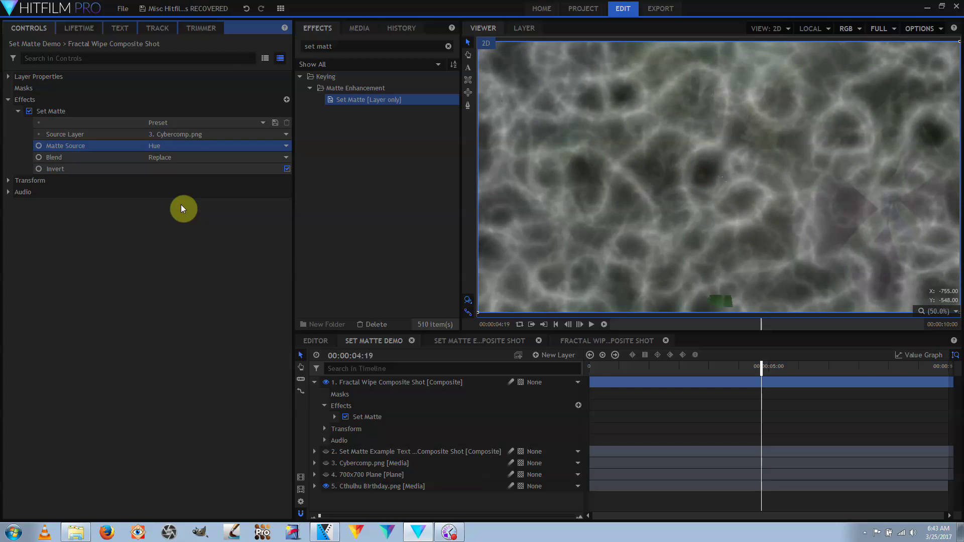
Compare Saturation and Lightness as Matte Source on the Fractal Wipe layer's Set Matte, and leave it on Saturation
{"action": "key", "text": "Down"}
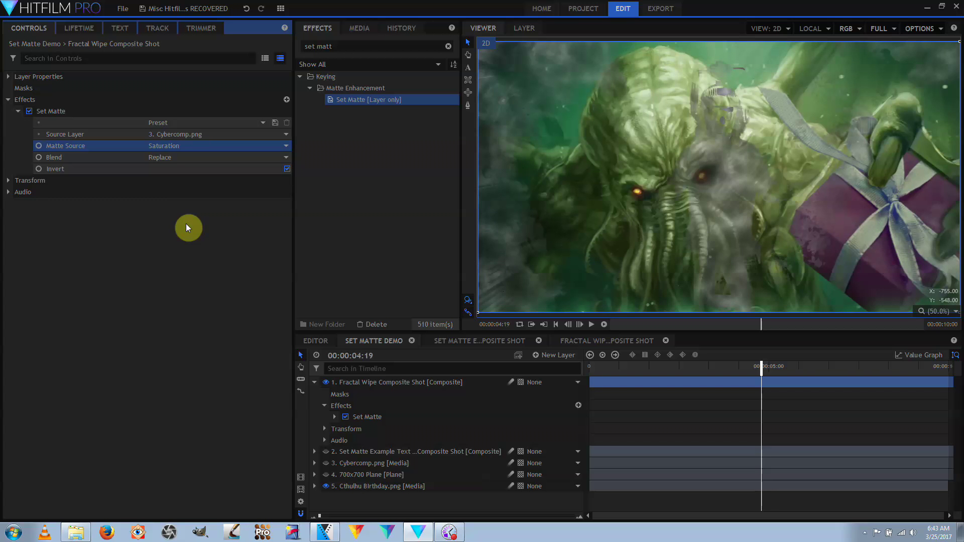
{"action": "key", "text": "Down"}
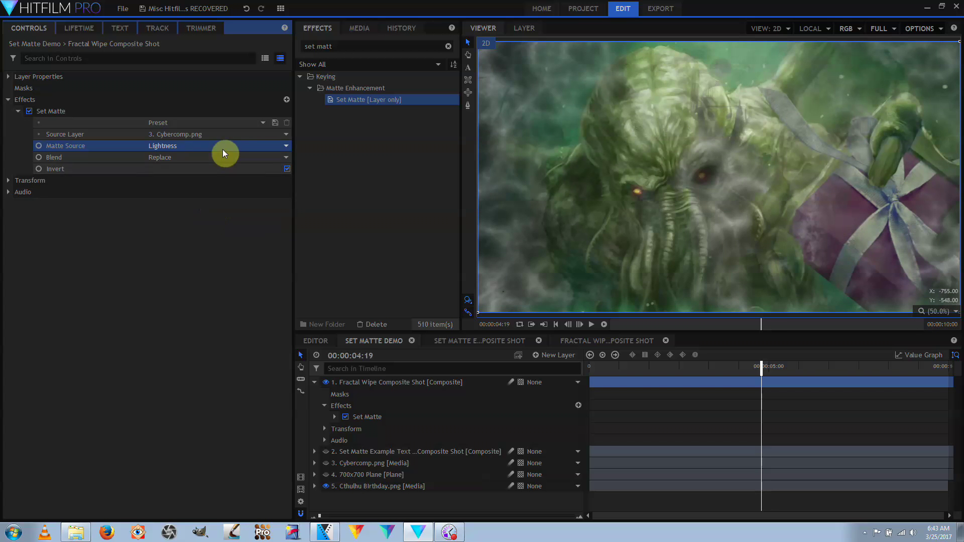
{"action": "left_click", "coordinate": [222, 146]}
{"action": "left_click", "coordinate": [209, 224]}
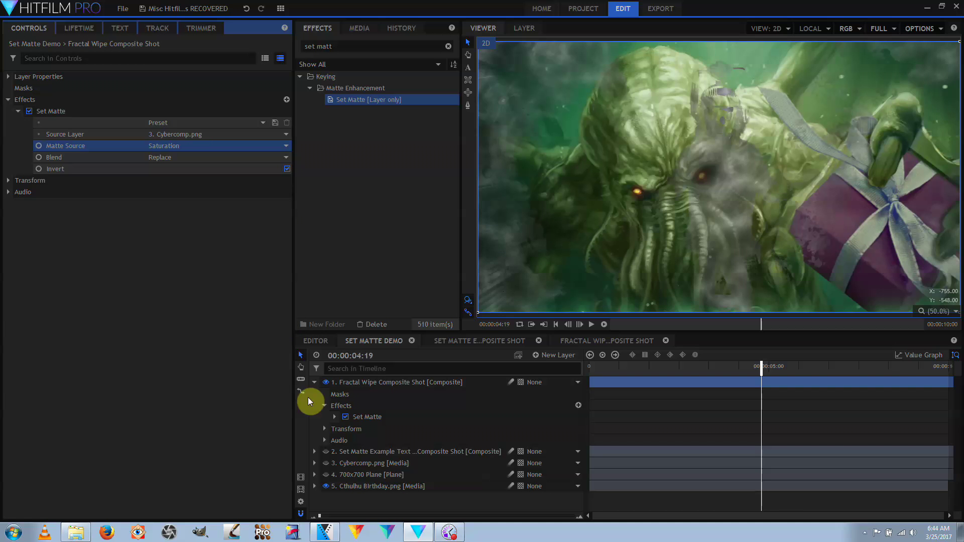
View the Cybercomp.png layer on its own for reference, and return to the full composite view
{"action": "left_click", "coordinate": [345, 462]}
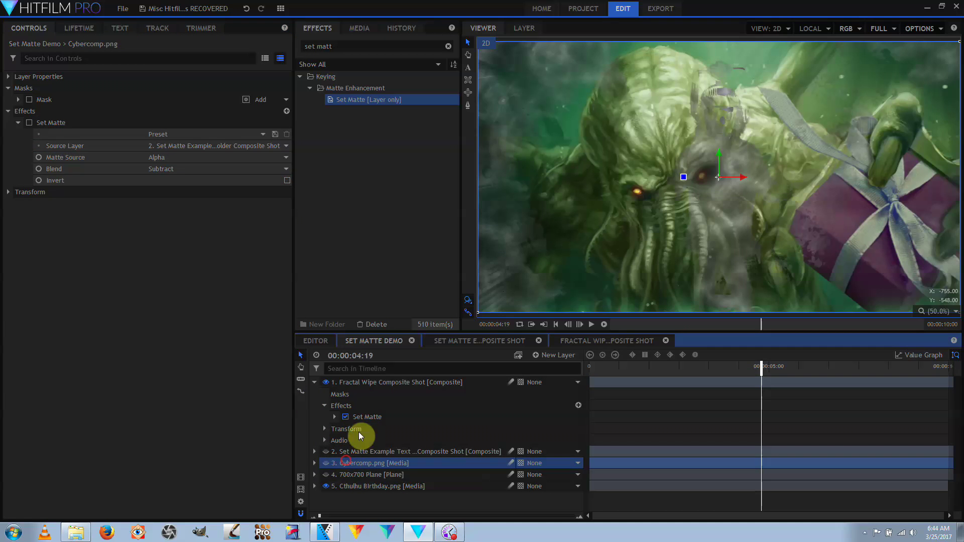
{"action": "left_click", "coordinate": [525, 27]}
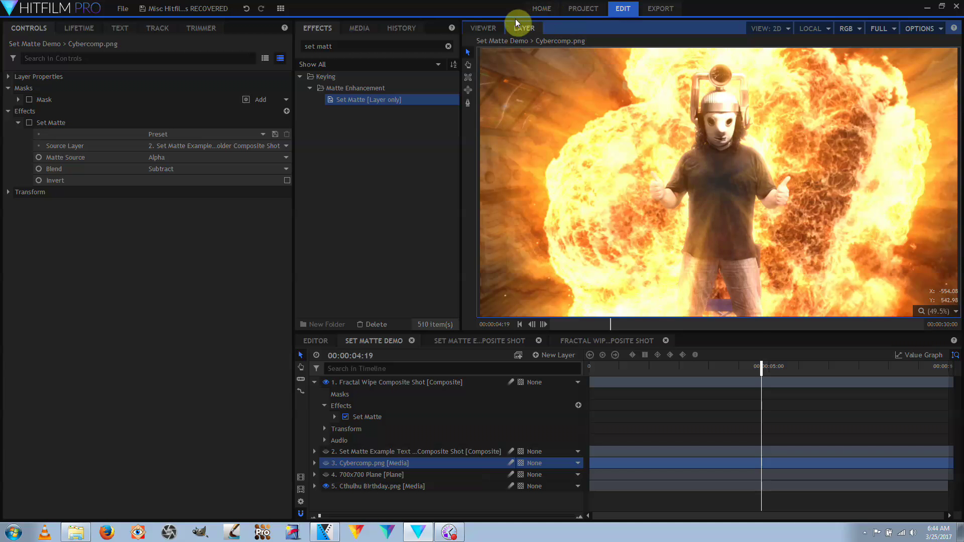
{"action": "left_click", "coordinate": [491, 29]}
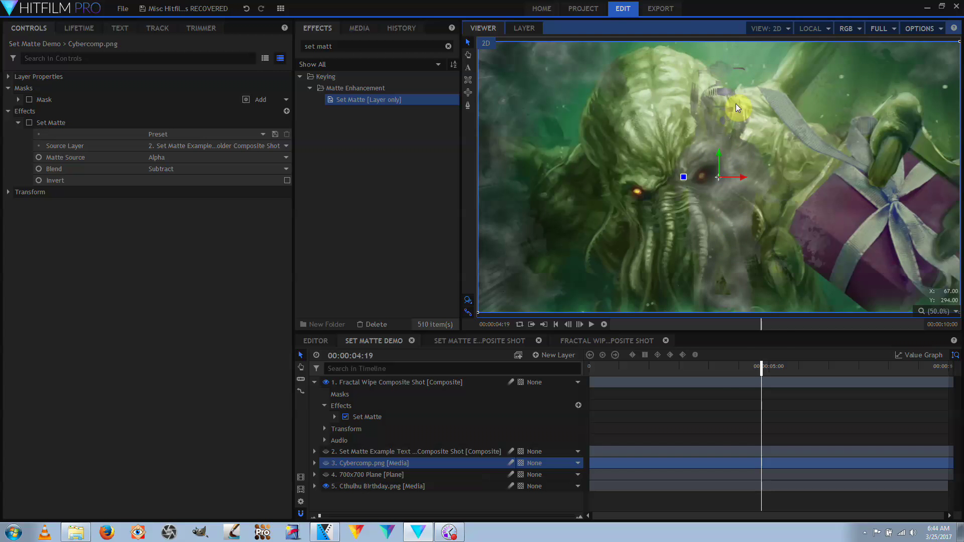
At the timeline start, disable Set Matte on the Fractal Wipe layer, hide that layer, and move Cybercomp.png, made visible, above it
{"action": "left_click_drag", "start_coordinate": [761, 367], "coordinate": [527, 393]}
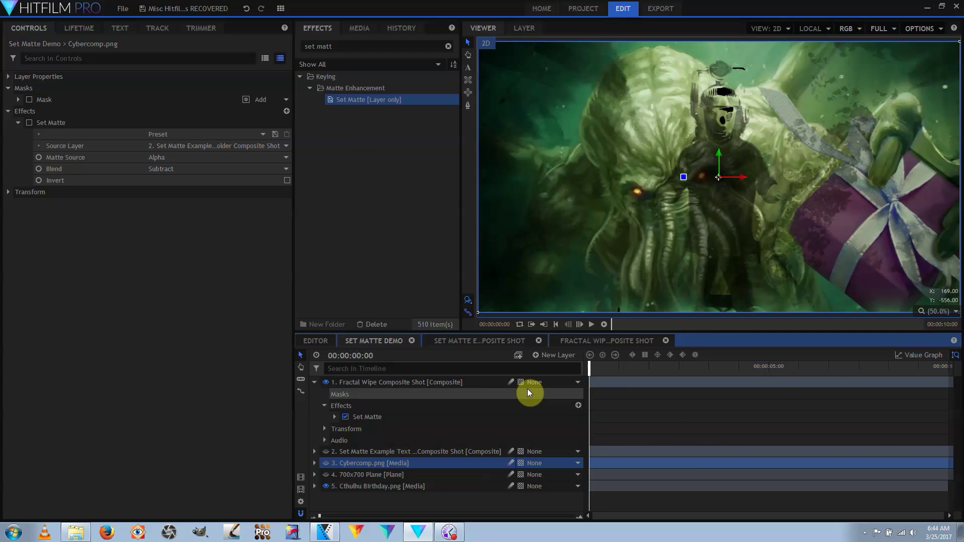
{"action": "left_click", "coordinate": [346, 418]}
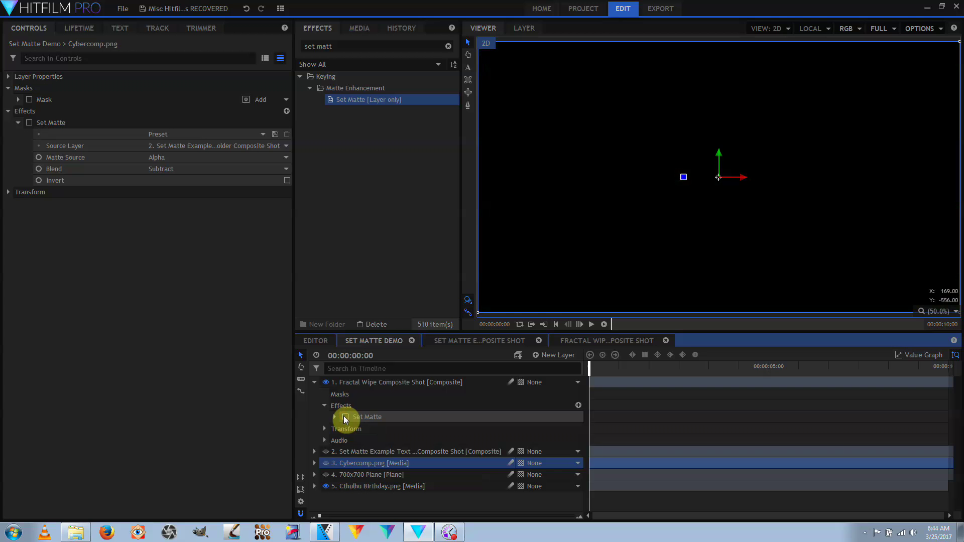
{"action": "left_click", "coordinate": [329, 382]}
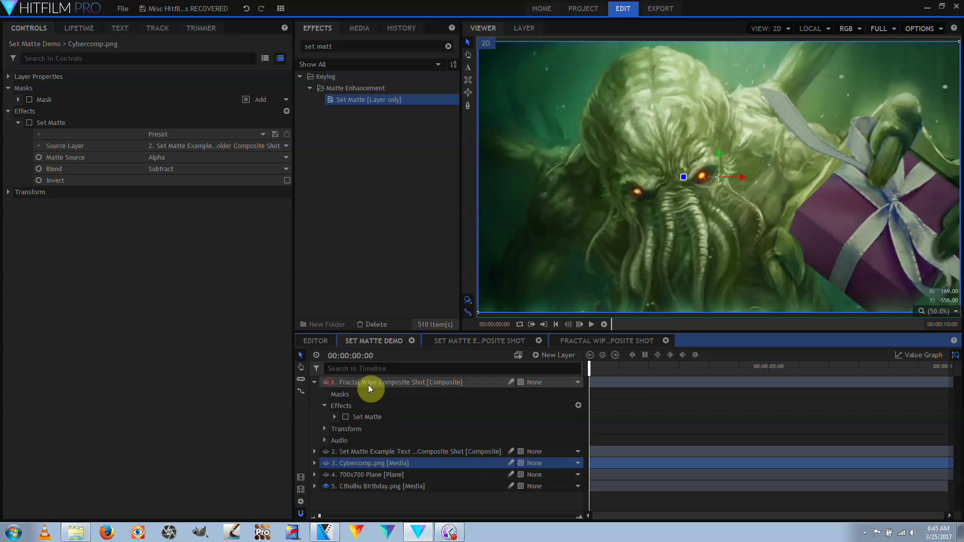
{"action": "left_click", "coordinate": [325, 463]}
{"action": "left_click_drag", "start_coordinate": [370, 464], "coordinate": [379, 380]}
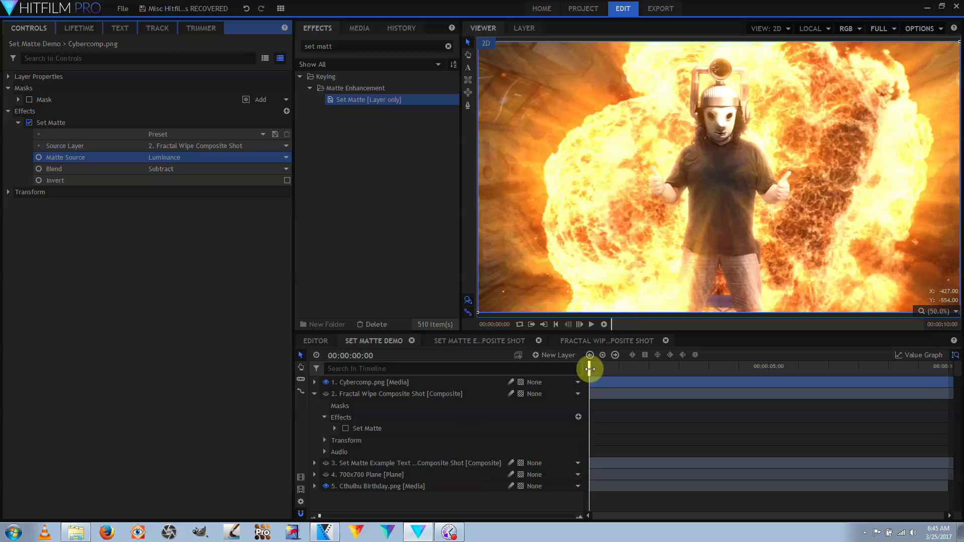
Scrub the timeline to preview Cybercomp.png with Set Matte using Fractal Wipe Composite Shot, Luminance and Subtract
{"action": "mouse_move", "coordinate": [592, 368]}
{"action": "left_mouse_down"}
{"action": "mouse_move", "coordinate": [784, 386]}
{"action": "mouse_move", "coordinate": [951, 377]}
{"action": "mouse_move", "coordinate": [574, 373]}
{"action": "left_mouse_up"}
{"action": "left_click_drag", "start_coordinate": [617, 375], "coordinate": [947, 375]}
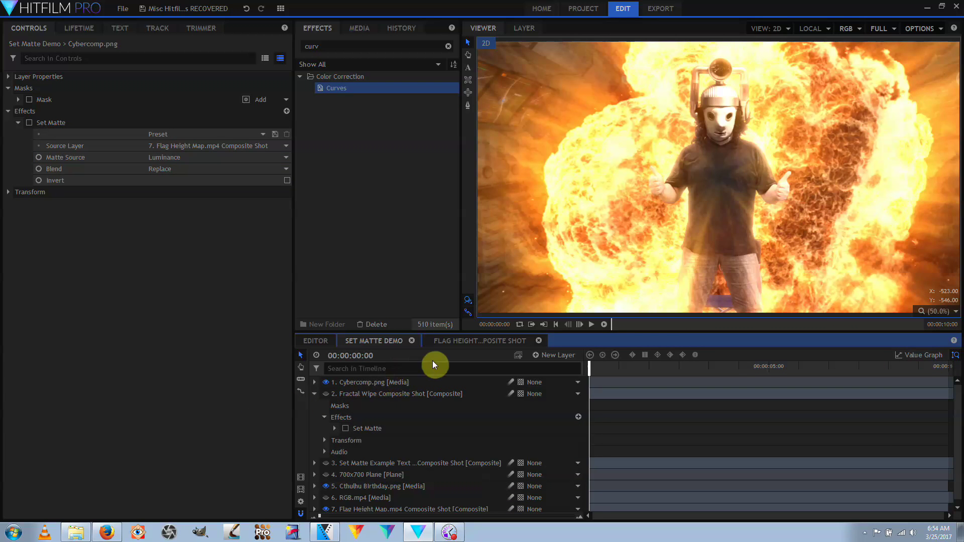
Scrub through the Flag Height Map composite shot with its Curves effect, and return to Set Matte Demo
{"action": "left_click", "coordinate": [453, 342]}
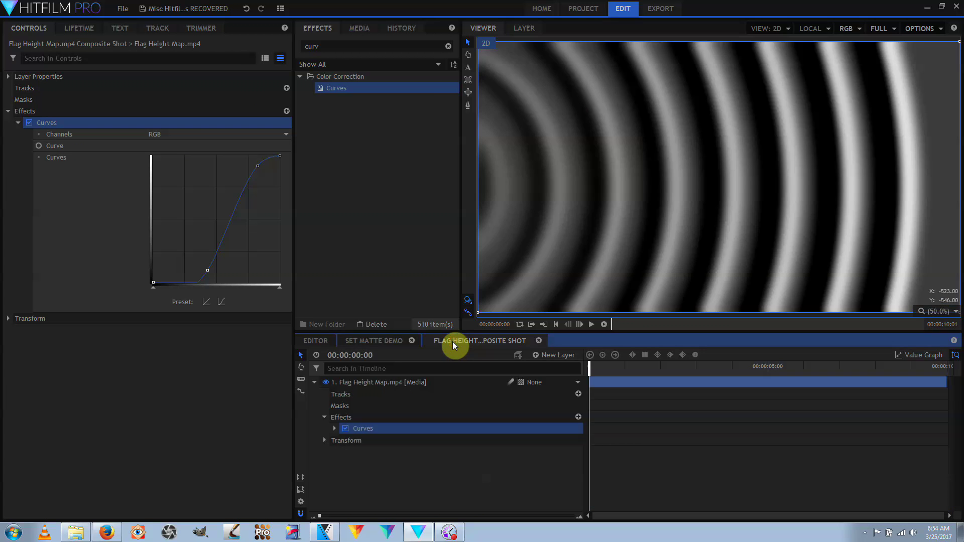
{"action": "left_click_drag", "start_coordinate": [589, 370], "coordinate": [673, 378]}
{"action": "left_click", "coordinate": [374, 341]}
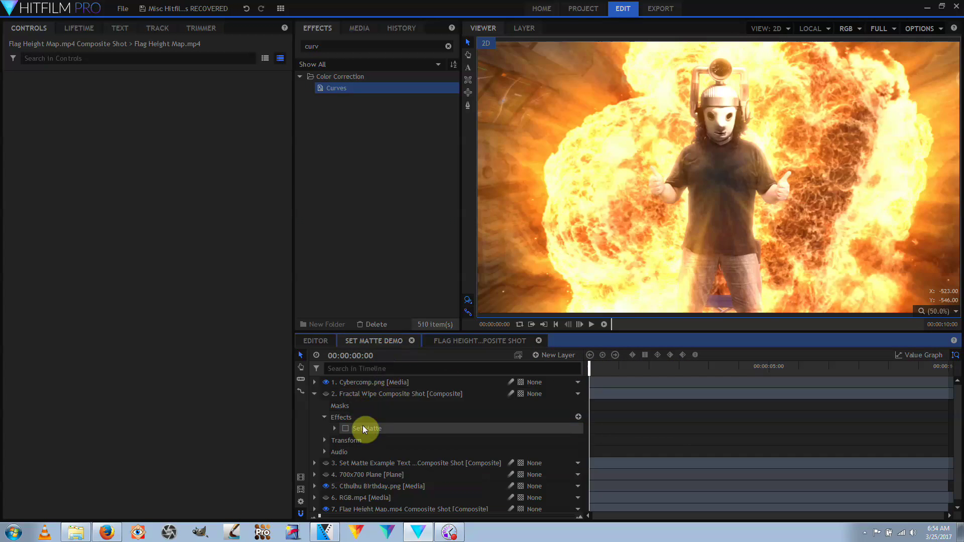
Enable Cybercomp.png's Set Matte with the Flag Height Map source, turn on looping, and play back the result
{"action": "left_click", "coordinate": [362, 426]}
{"action": "left_click", "coordinate": [371, 383]}
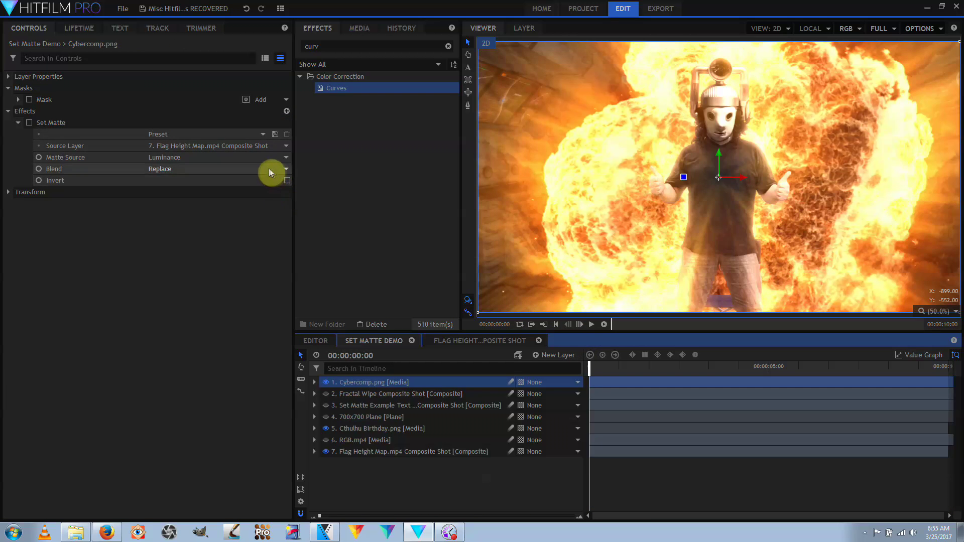
{"action": "left_click", "coordinate": [29, 123]}
{"action": "left_click", "coordinate": [600, 369]}
{"action": "mouse_move", "coordinate": [600, 374]}
{"action": "left_mouse_down"}
{"action": "mouse_move", "coordinate": [669, 371]}
{"action": "mouse_move", "coordinate": [582, 378]}
{"action": "left_mouse_up"}
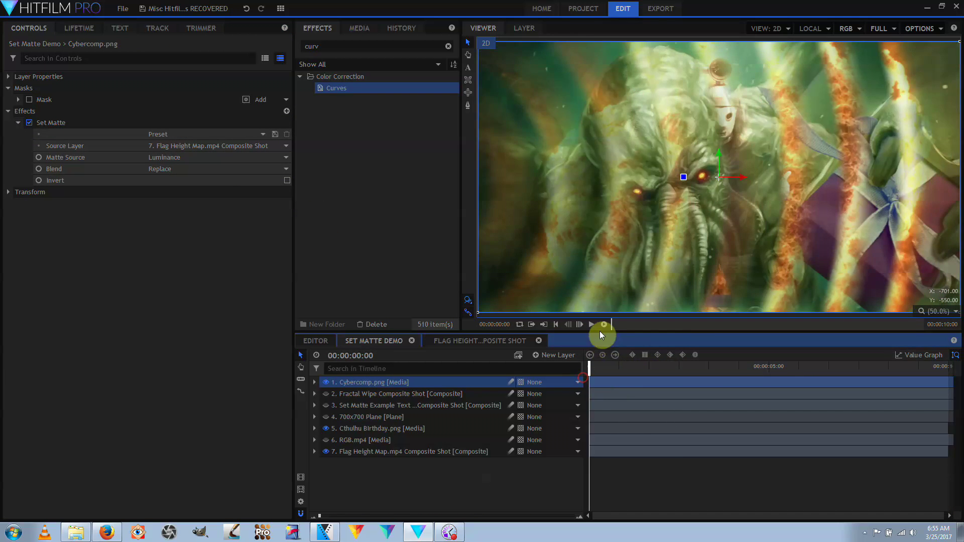
{"action": "left_click", "coordinate": [523, 324]}
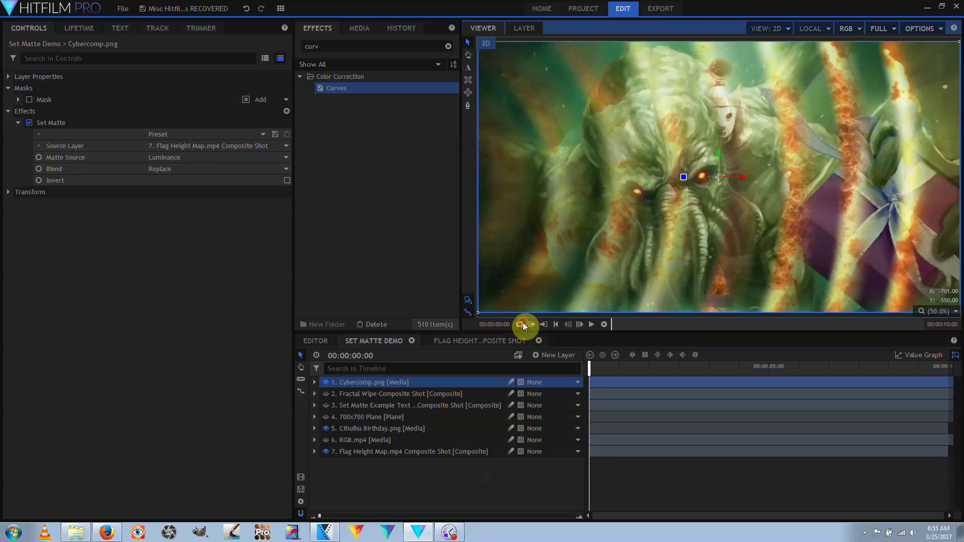
{"action": "left_click", "coordinate": [592, 325]}
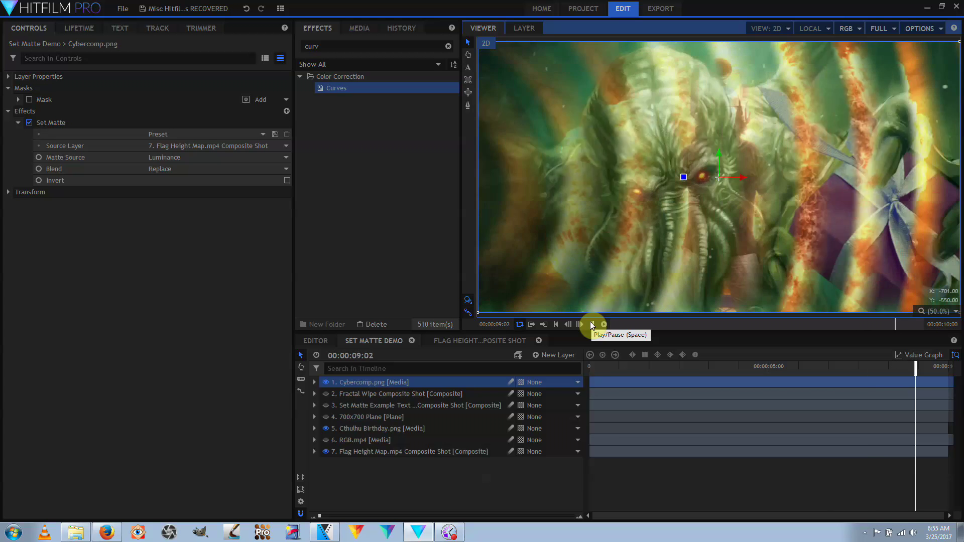
{"action": "left_click", "coordinate": [592, 326]}
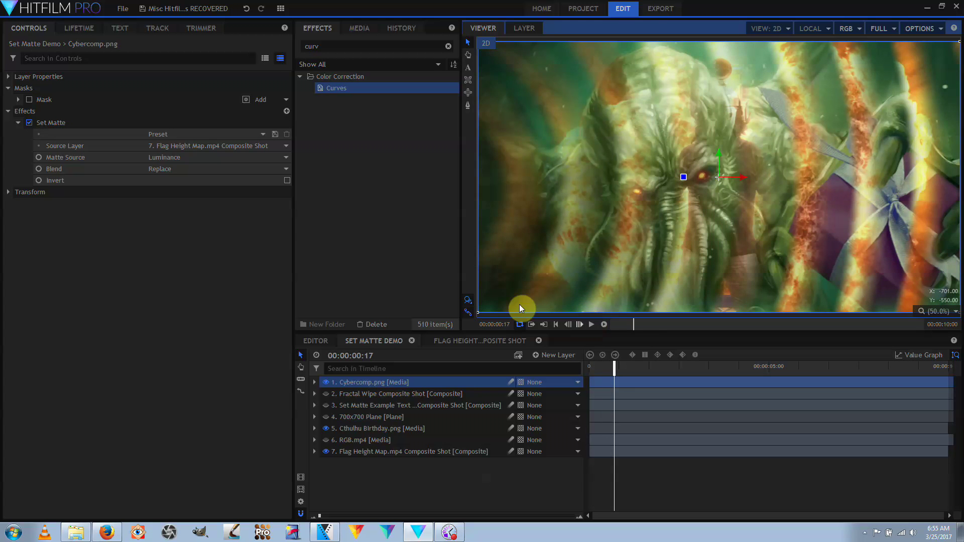
Set Cybercomp.png's Set Matte Blend to Subtract and play back the Flag Height Map matte
{"action": "left_click", "coordinate": [284, 169]}
{"action": "left_click", "coordinate": [254, 187]}
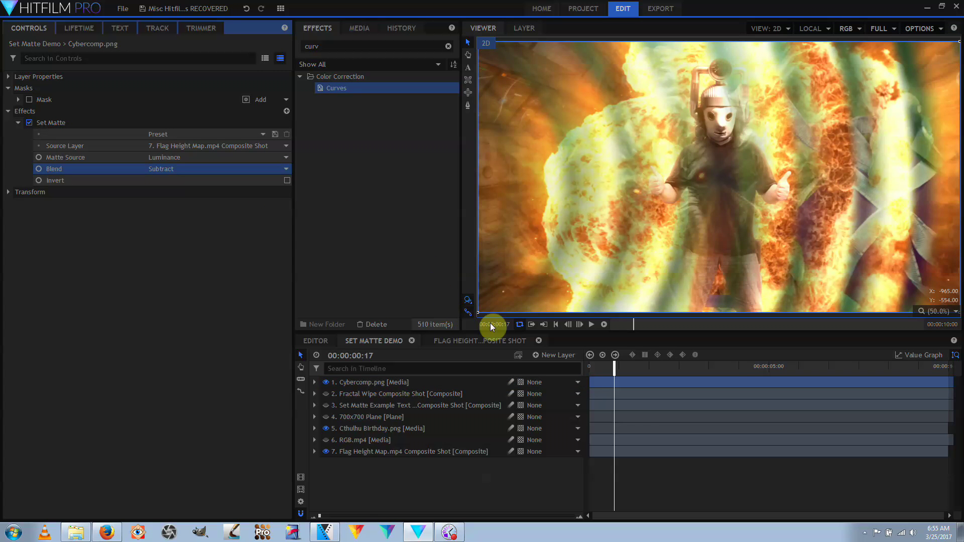
{"action": "left_click", "coordinate": [592, 324]}
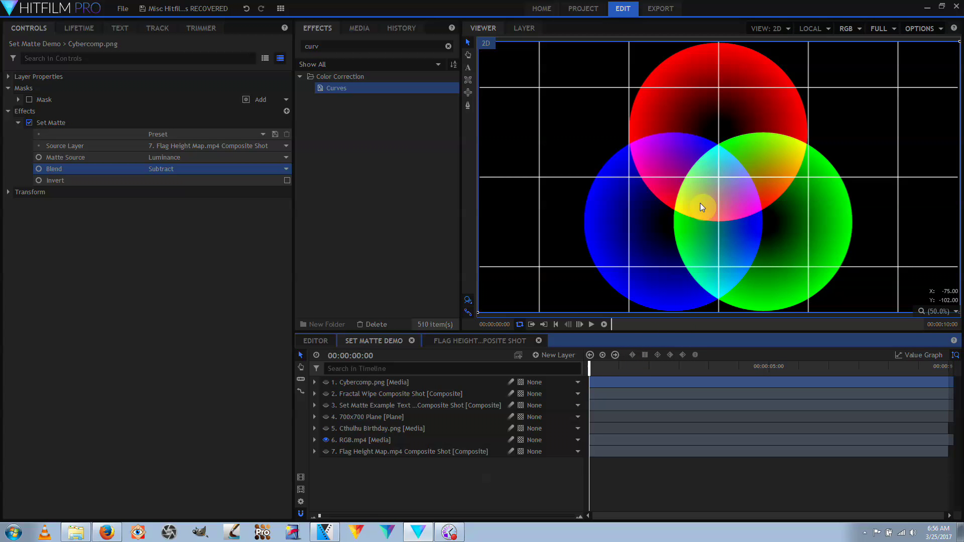
Show the Cybercomp.png and Cthulhu Birthday.png layers, and set Cybercomp.png's Set Matte Source Layer to RGB.mp4
{"action": "left_click", "coordinate": [326, 382]}
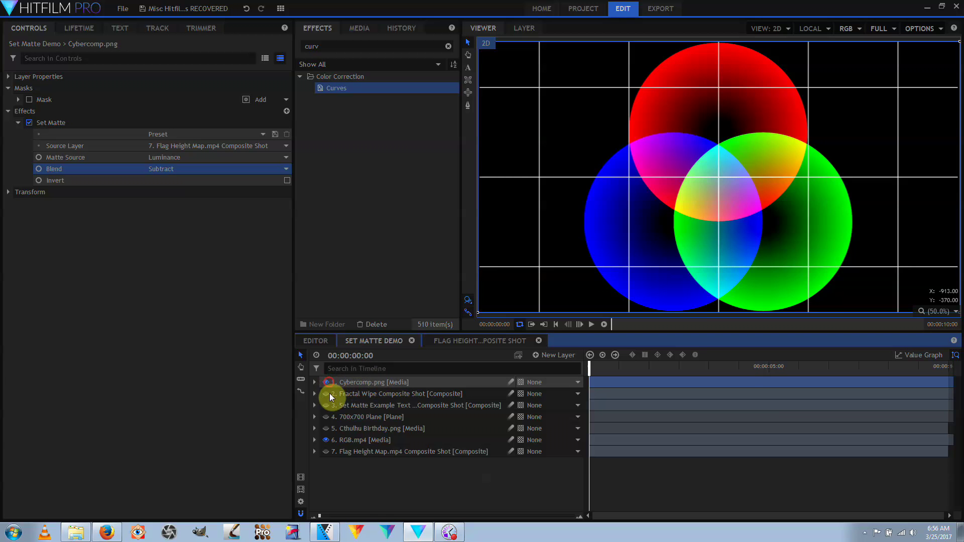
{"action": "left_click", "coordinate": [326, 429]}
{"action": "left_click", "coordinate": [211, 146]}
{"action": "left_click", "coordinate": [203, 206]}
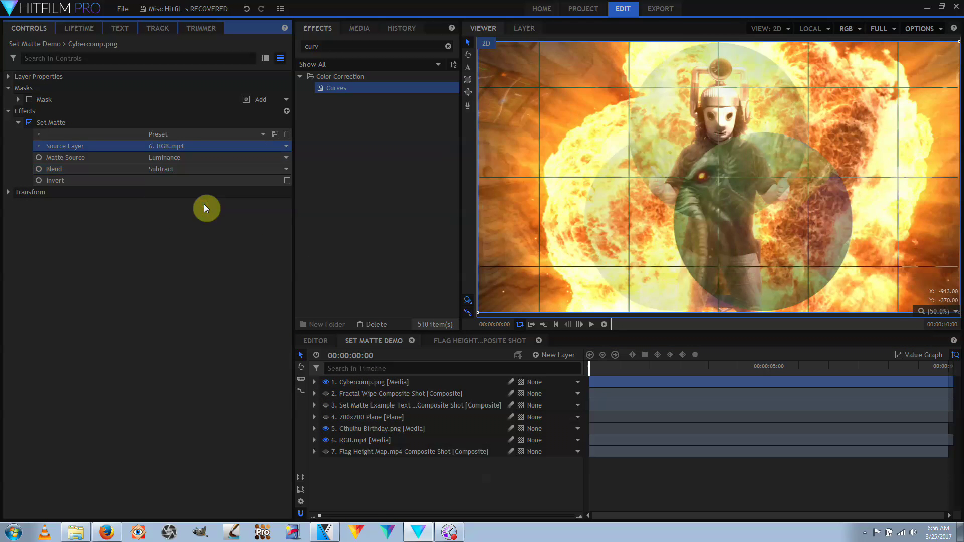
Compare Replace and Subtract blending with the RGB.mp4 matte on Cybercomp.png, and leave Blend on Replace
{"action": "left_click", "coordinate": [216, 168]}
{"action": "left_click", "coordinate": [216, 199]}
{"action": "left_click_drag", "start_coordinate": [590, 364], "coordinate": [545, 394]}
{"action": "left_click", "coordinate": [225, 170]}
{"action": "left_click", "coordinate": [221, 190]}
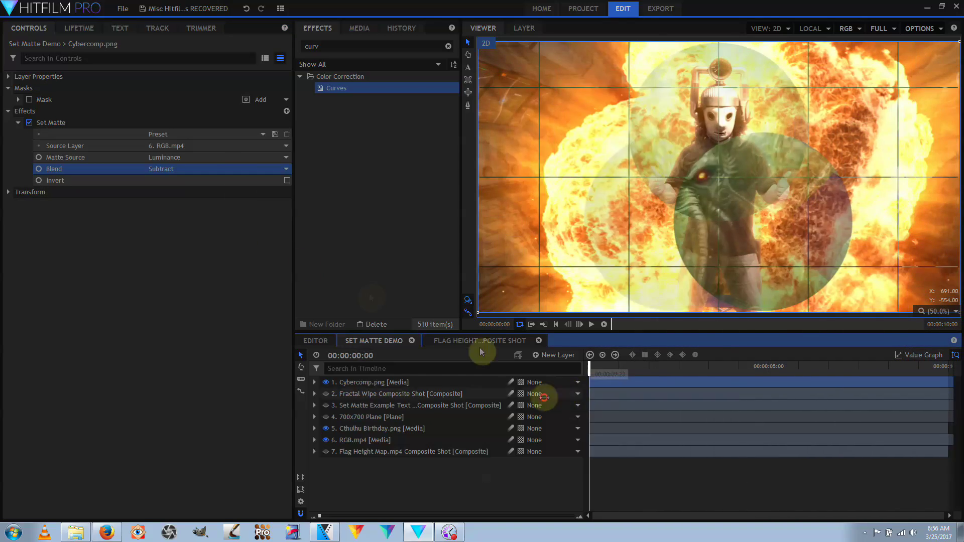
{"action": "left_click", "coordinate": [249, 169]}
{"action": "left_click", "coordinate": [241, 200]}
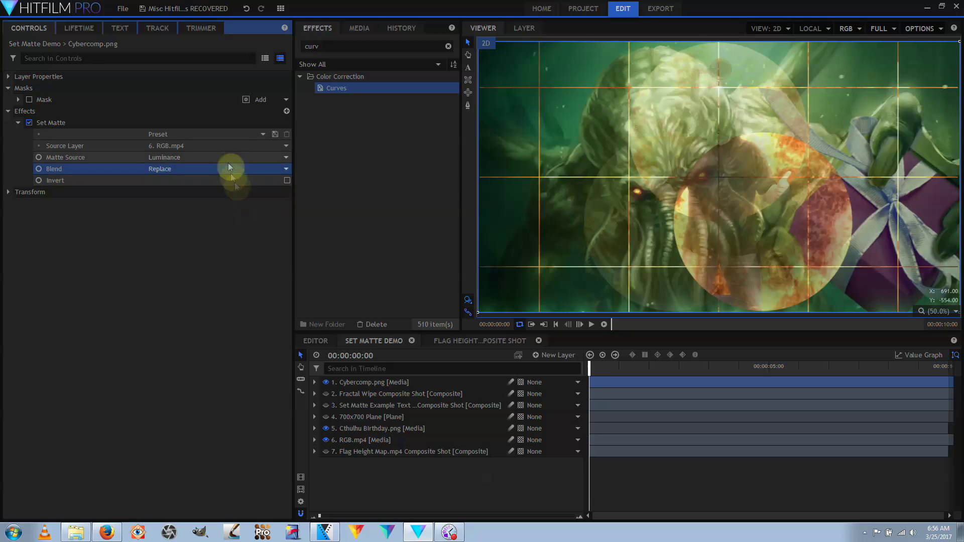
Compare color-channel Matte Sources with the RGB.mp4 matte while scrubbing to the timeline's end, and set Matte Source to Luminance
{"action": "left_click", "coordinate": [234, 157]}
{"action": "left_click", "coordinate": [239, 182]}
{"action": "left_click_drag", "start_coordinate": [592, 366], "coordinate": [875, 319]}
{"action": "left_click", "coordinate": [205, 157]}
{"action": "left_click", "coordinate": [201, 166]}
{"action": "left_click", "coordinate": [204, 157]}
{"action": "left_click", "coordinate": [200, 188]}
{"action": "left_click", "coordinate": [201, 158]}
{"action": "left_click", "coordinate": [186, 208]}
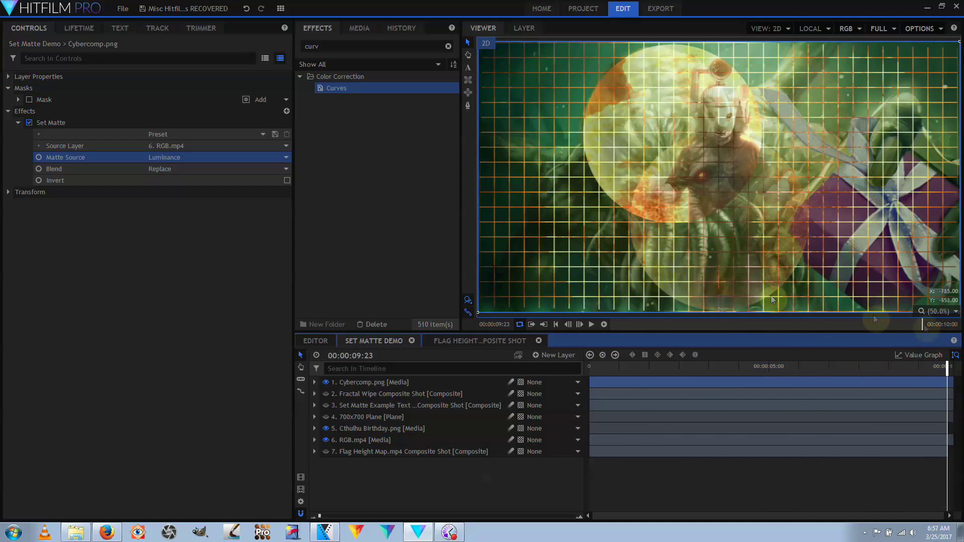
Compare the Matte Source options beyond Luminance with the RGB.mp4 matte, scrubbing back to the timeline's start
{"action": "left_click", "coordinate": [217, 158]}
{"action": "left_click", "coordinate": [201, 224]}
{"action": "left_click_drag", "start_coordinate": [947, 366], "coordinate": [590, 364]}
{"action": "left_click", "coordinate": [201, 157]}
{"action": "left_click", "coordinate": [170, 228]}
{"action": "left_click", "coordinate": [216, 157]}
{"action": "left_click", "coordinate": [170, 233]}
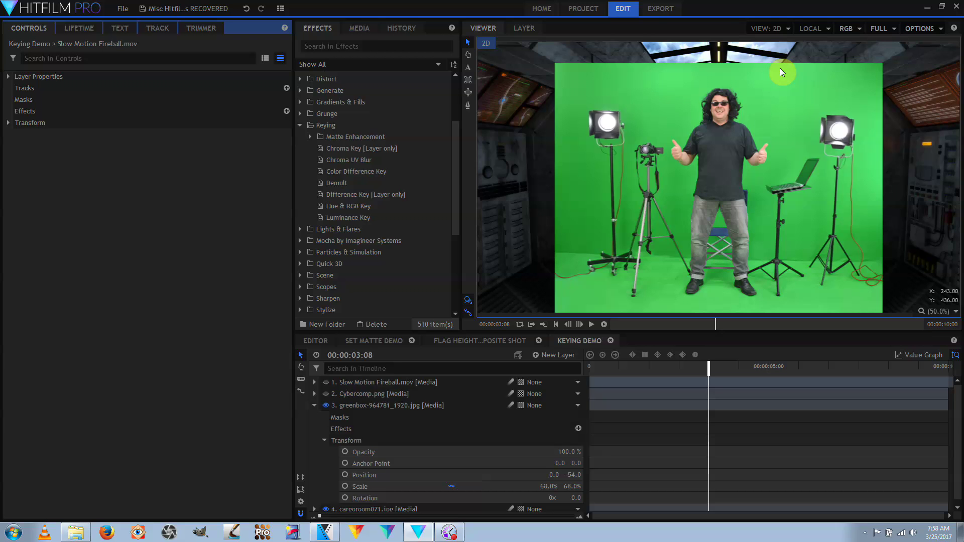
Apply Color Difference Key to the greenbox-964781_1920.jpg layer in Keying Demo and expand its settings
{"action": "left_click", "coordinate": [371, 173]}
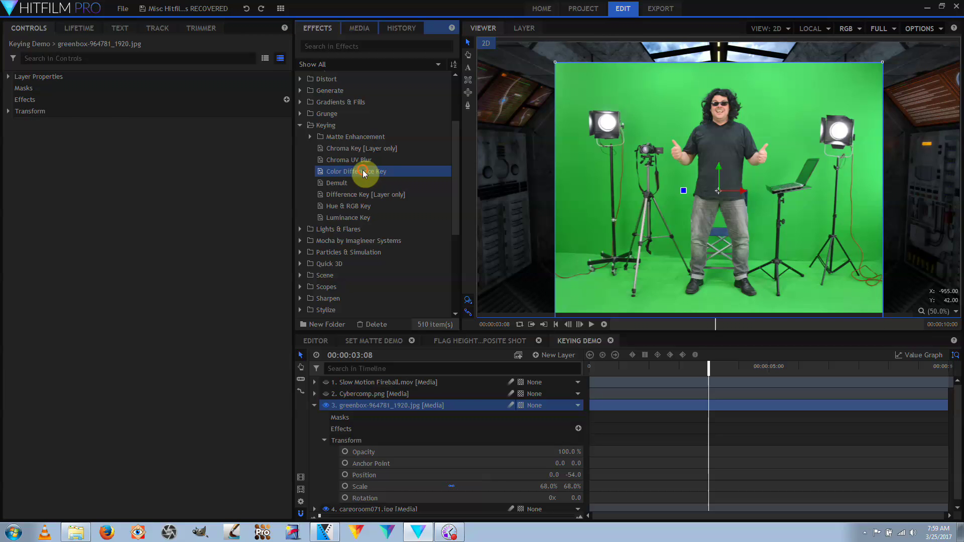
{"action": "left_click_drag", "start_coordinate": [364, 173], "coordinate": [29, 100]}
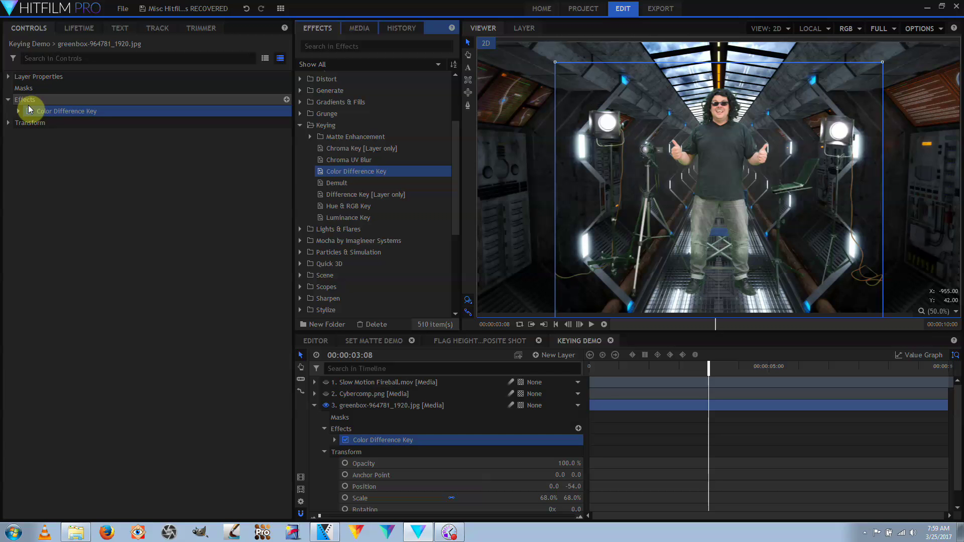
{"action": "left_click", "coordinate": [18, 111]}
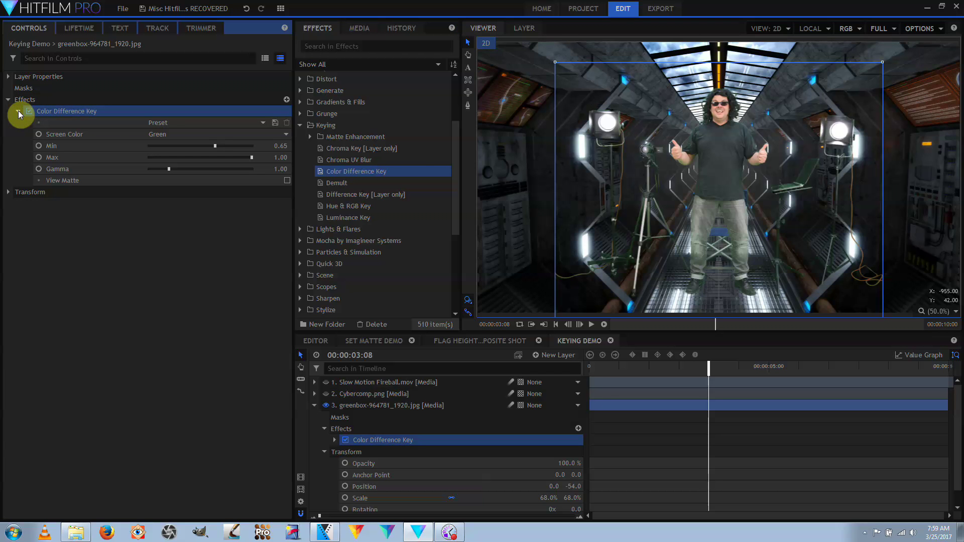
Examine the keyed greenbox subject up close, and check the key with View Matte enabled
{"action": "scroll", "coordinate": [738, 189], "scroll_direction": "up", "scroll_amount": 3}
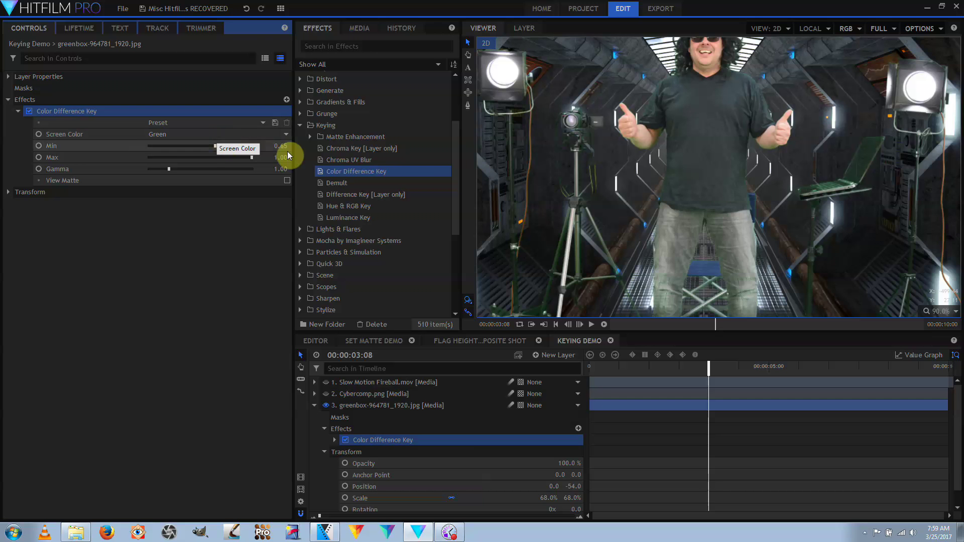
{"action": "left_click_drag", "start_coordinate": [707, 129], "coordinate": [698, 190]}
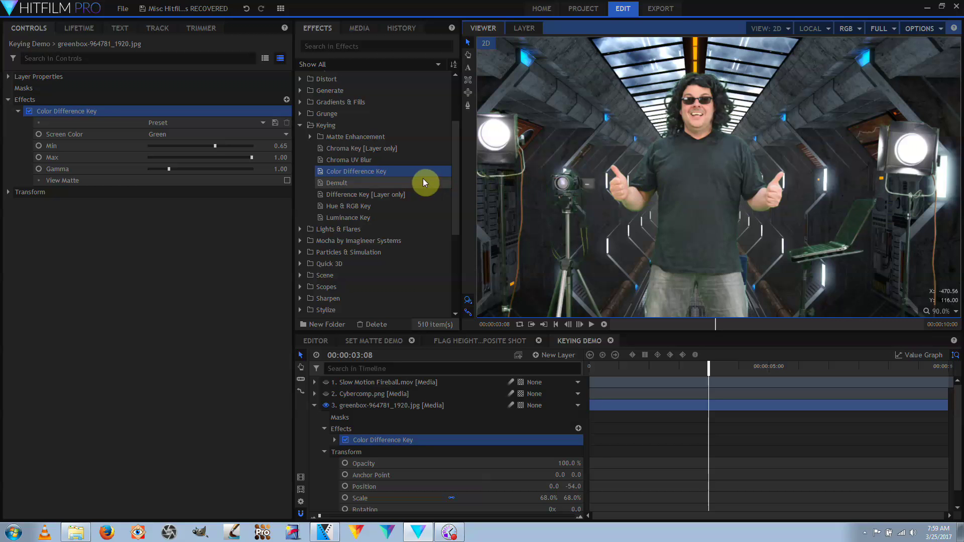
{"action": "left_click", "coordinate": [287, 180]}
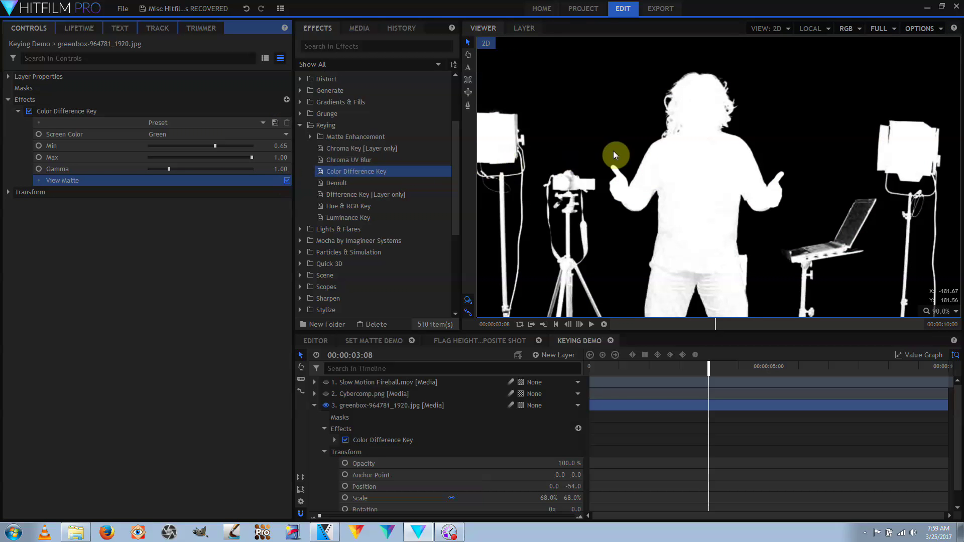
{"action": "scroll", "coordinate": [613, 151], "scroll_direction": "down", "scroll_amount": 1}
{"action": "scroll", "coordinate": [613, 151], "scroll_direction": "down", "scroll_amount": 1}
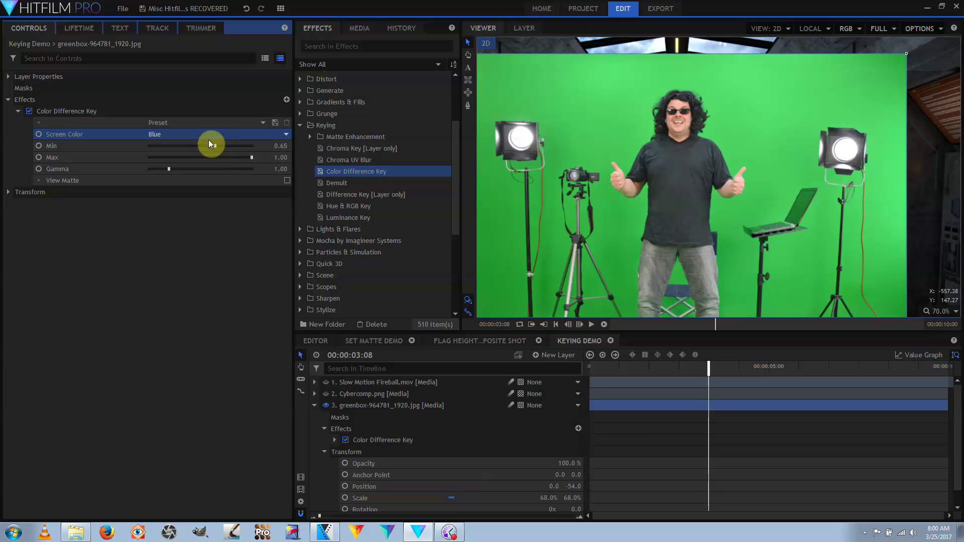
Set the Color Difference Key's Screen Color to Red on the greenbox layer
{"action": "left_click", "coordinate": [208, 133]}
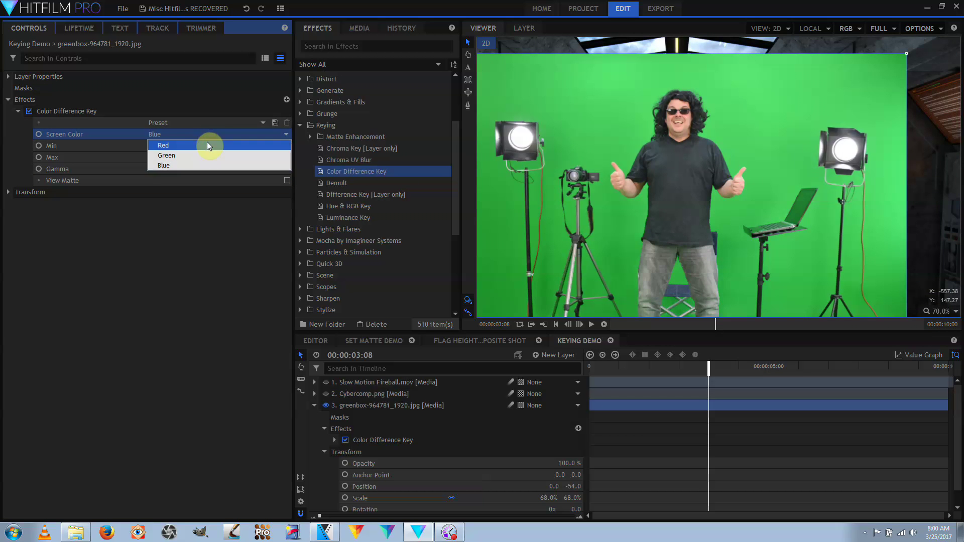
{"action": "left_click", "coordinate": [207, 142]}
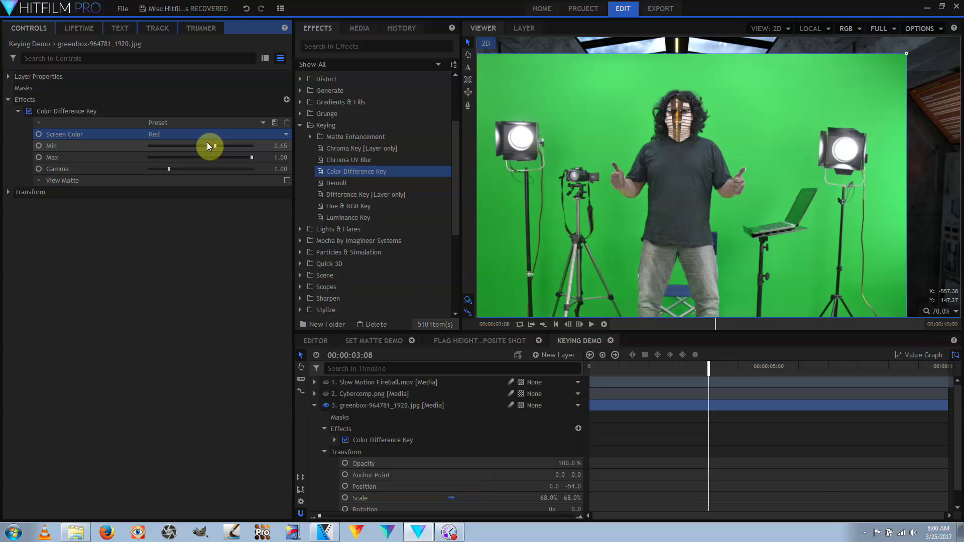
Set the Color Difference Key's Screen Color to Blue and raise its Min to 1.00
{"action": "left_click", "coordinate": [207, 136]}
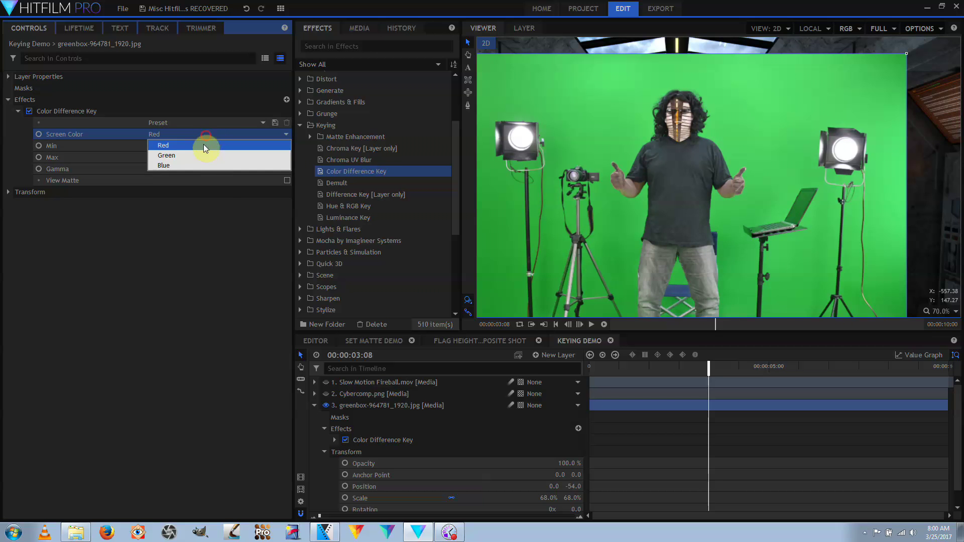
{"action": "left_click", "coordinate": [197, 167]}
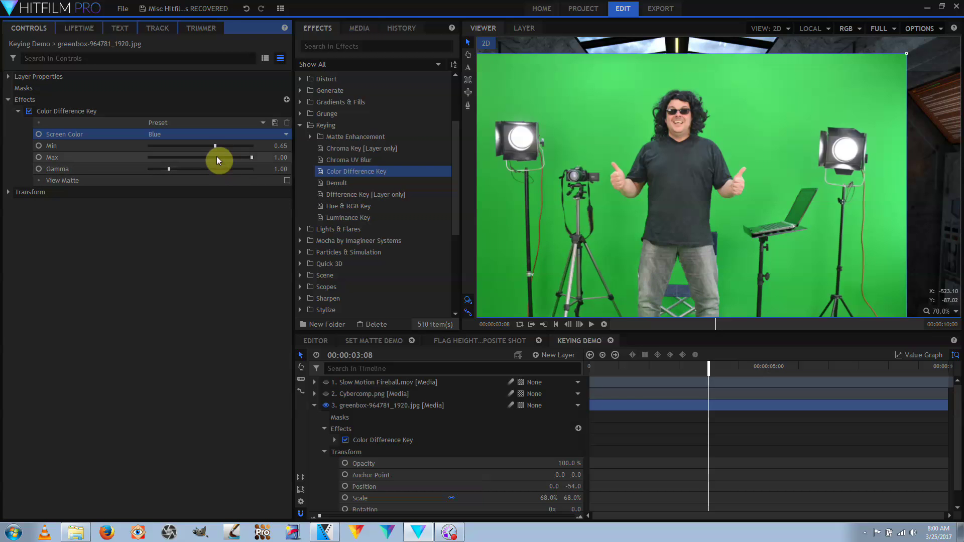
{"action": "left_click_drag", "start_coordinate": [215, 149], "coordinate": [253, 146]}
{"action": "left_click", "coordinate": [256, 157]}
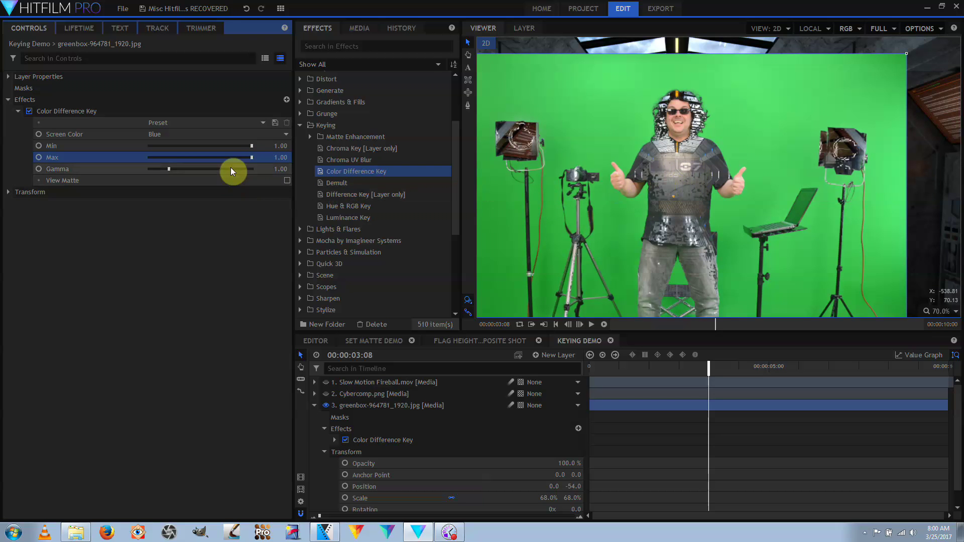
Set the Color Difference Key's Screen Color to Red and its Min to 0.98
{"action": "left_click", "coordinate": [212, 136]}
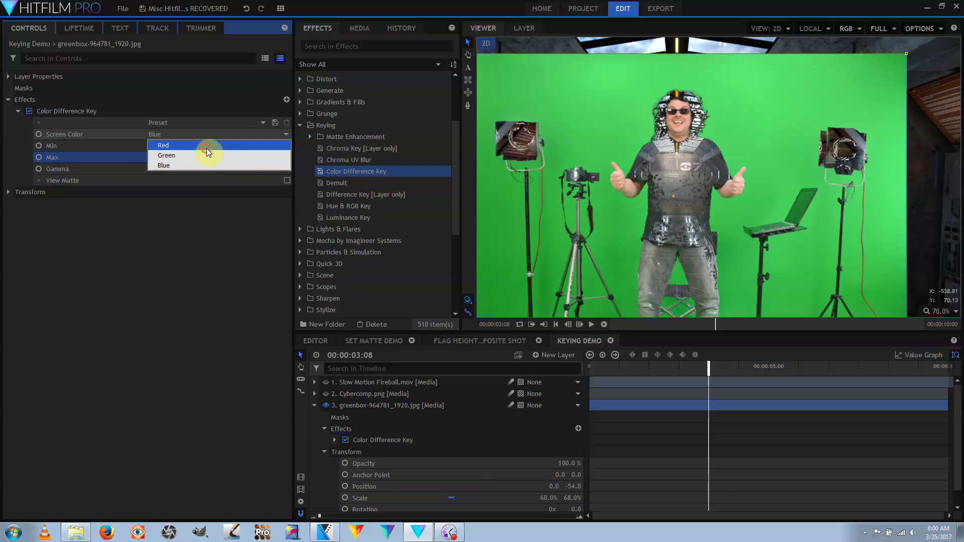
{"action": "left_click", "coordinate": [207, 148]}
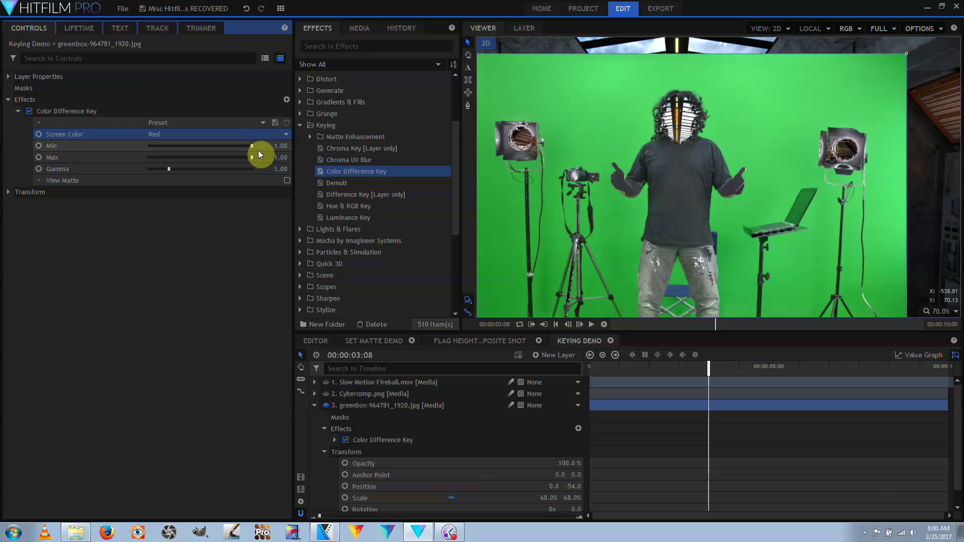
{"action": "mouse_move", "coordinate": [252, 146]}
{"action": "left_mouse_down"}
{"action": "mouse_move", "coordinate": [236, 145]}
{"action": "mouse_move", "coordinate": [250, 148]}
{"action": "left_mouse_up"}
Replace the Color Difference Key on the greenbox-964781_1920.jpg layer with the Hue & RGB Key effect
{"action": "left_click", "coordinate": [77, 111]}
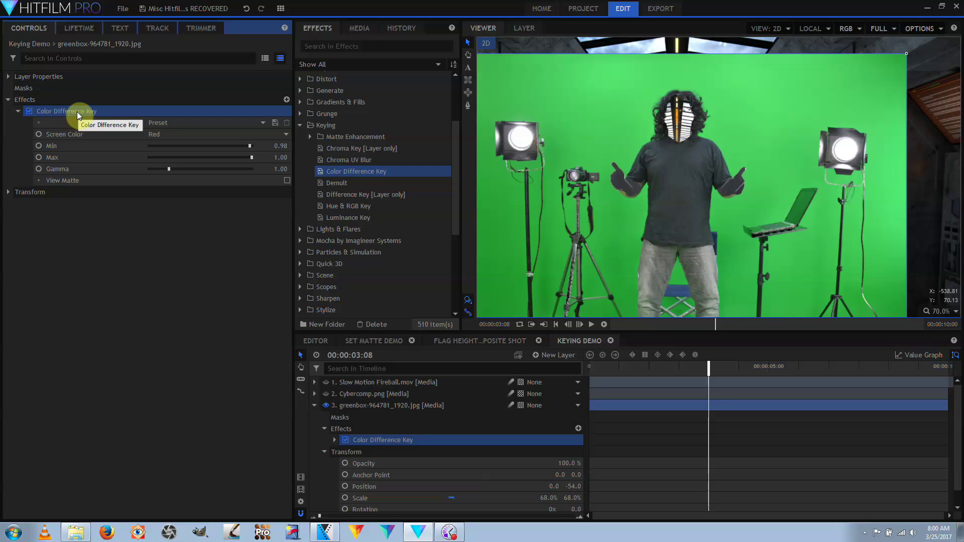
{"action": "key", "text": "Delete"}
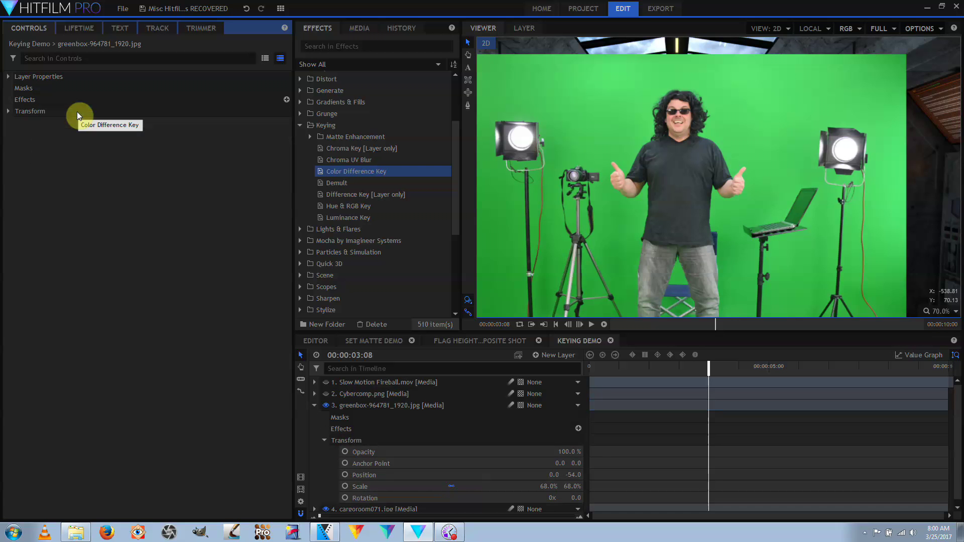
{"action": "left_click", "coordinate": [346, 207]}
{"action": "left_click_drag", "start_coordinate": [347, 207], "coordinate": [25, 101]}
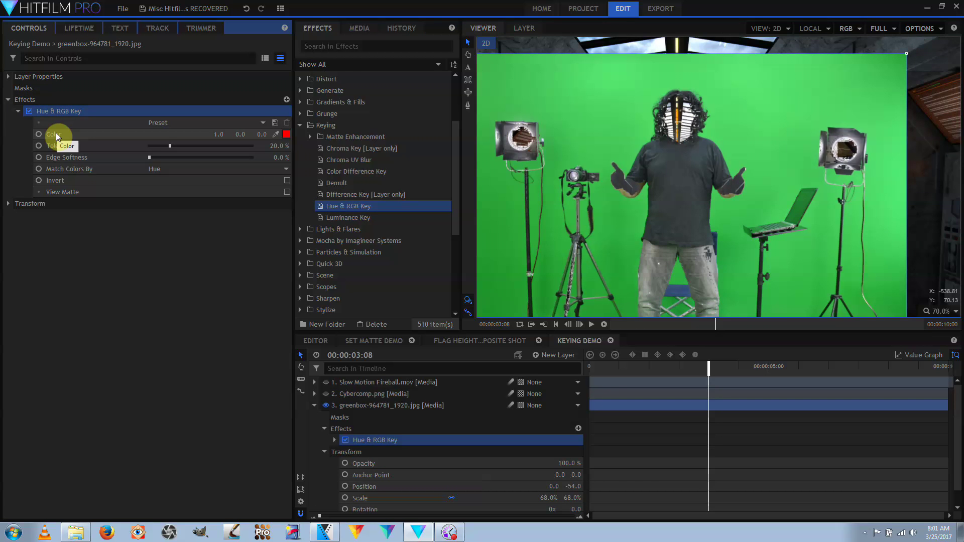
Sample the Hue & RGB Key's color from the blue area between the subject's legs and enable View Matte
{"action": "left_click", "coordinate": [275, 134]}
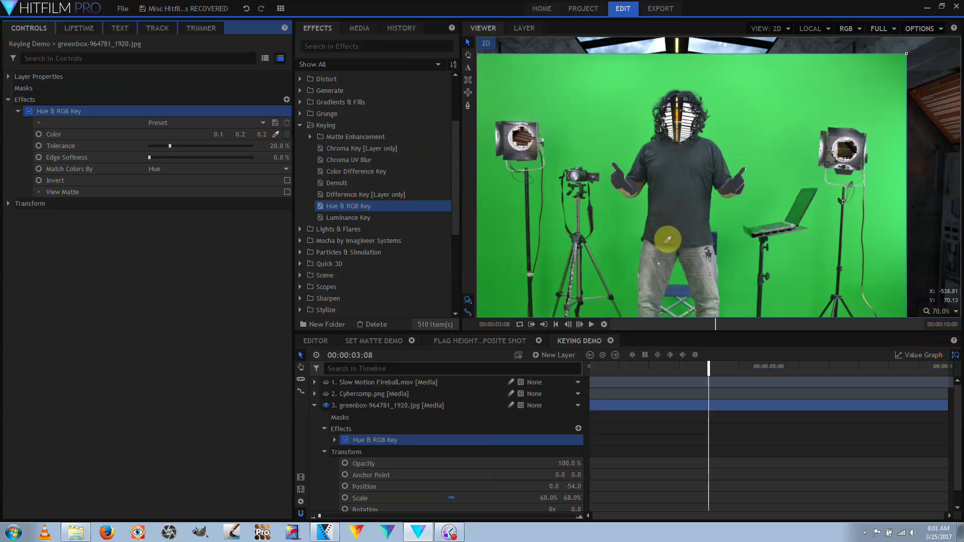
{"action": "left_click", "coordinate": [676, 290]}
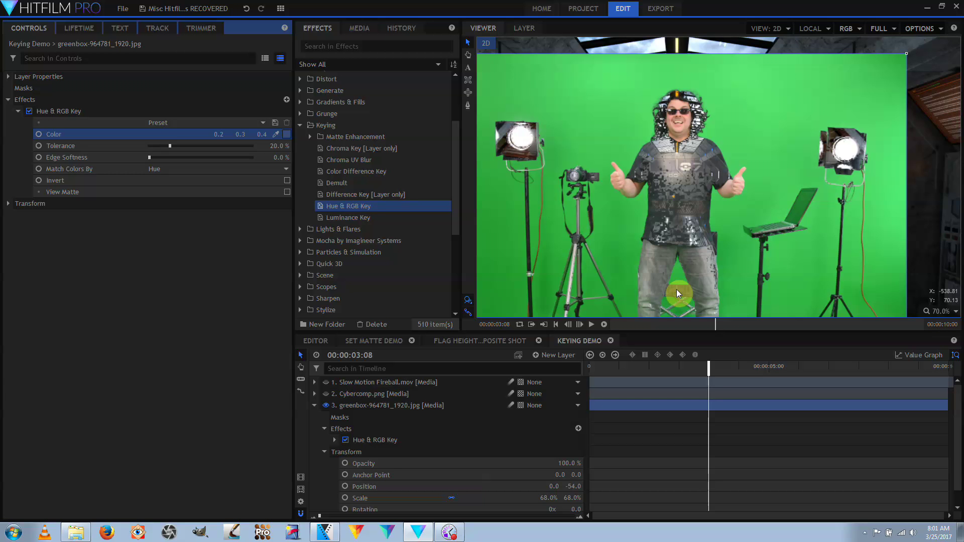
{"action": "left_click", "coordinate": [287, 192]}
Set the Hue & RGB Key to match colors by RGB, with Tolerance 36% and Edge Softness 2%
{"action": "left_click", "coordinate": [201, 146]}
{"action": "left_click_drag", "start_coordinate": [196, 146], "coordinate": [157, 159]}
{"action": "left_click", "coordinate": [179, 169]}
{"action": "left_click", "coordinate": [181, 179]}
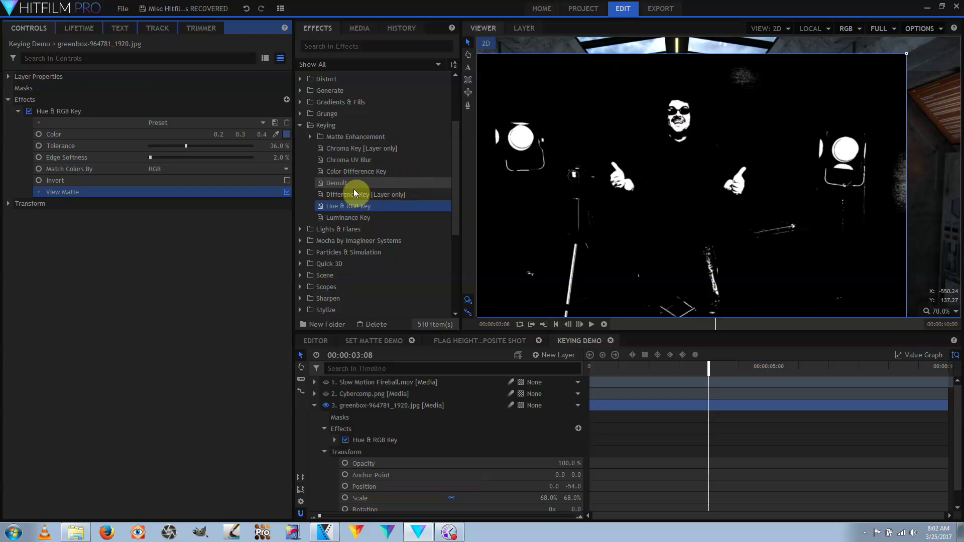
Preview the Hue & RGB Key without the matte view at 21% Tolerance, and remove the effect from the greenbox layer
{"action": "left_click", "coordinate": [286, 192]}
{"action": "left_click_drag", "start_coordinate": [186, 145], "coordinate": [170, 147]}
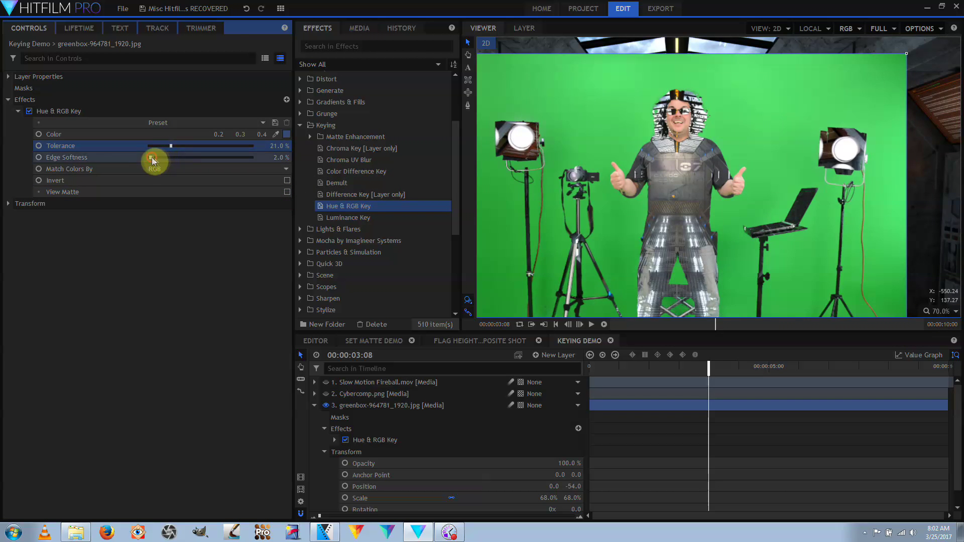
{"action": "key", "text": "Delete"}
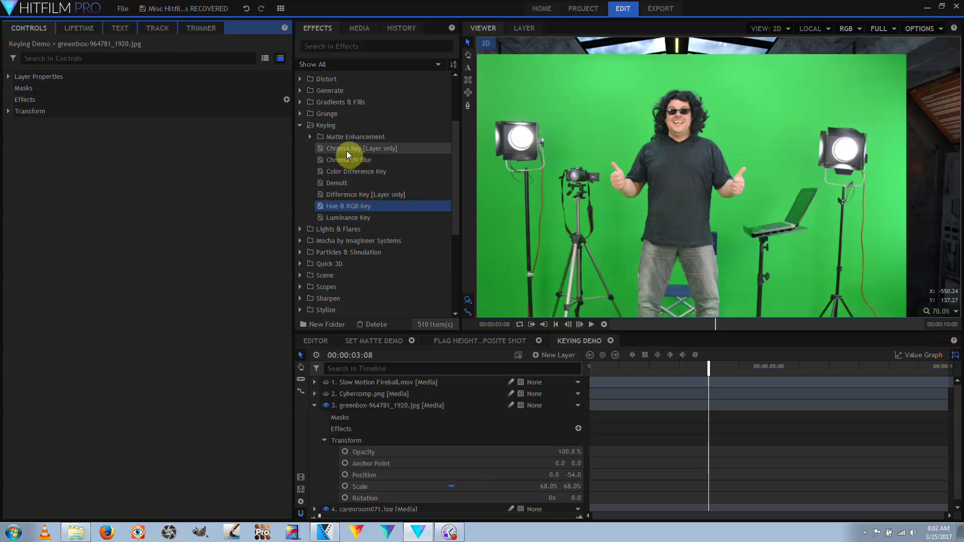
Apply Chroma Key to the greenbox layer and sample its key color from the green backdrop
{"action": "left_click_drag", "start_coordinate": [347, 151], "coordinate": [19, 110]}
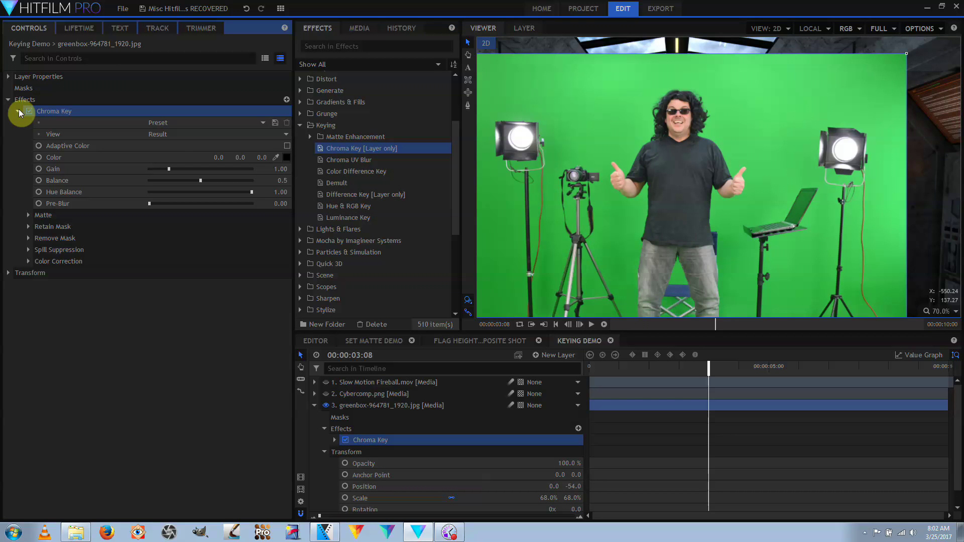
{"action": "left_click", "coordinate": [276, 159]}
{"action": "left_click", "coordinate": [574, 124]}
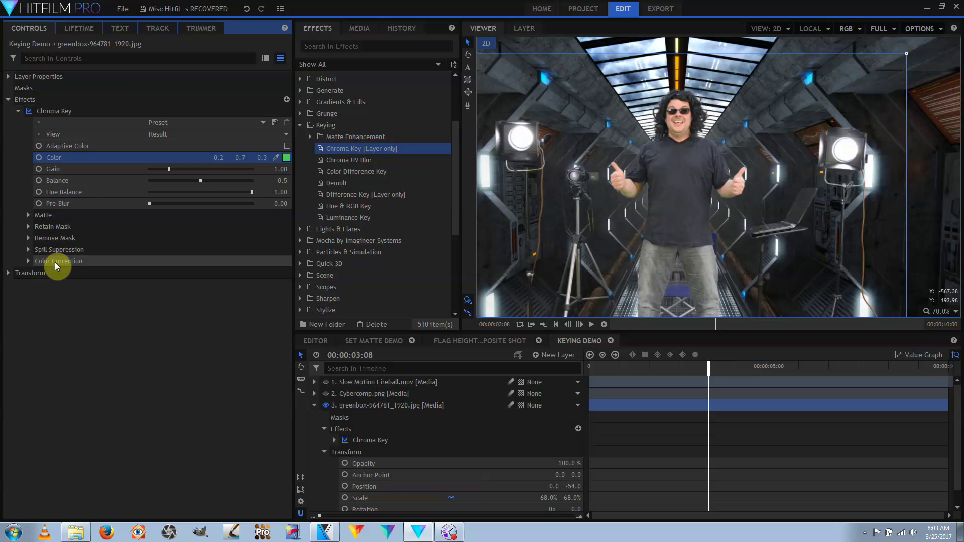
Look through the Matte Enhancement effects and undo the Chroma Key on the greenbox layer
{"action": "left_click", "coordinate": [311, 135]}
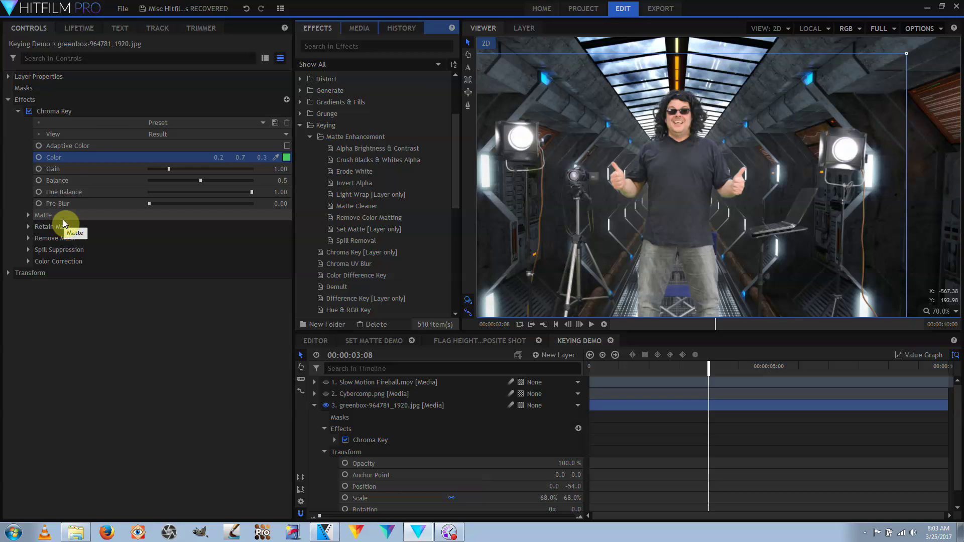
{"action": "key", "text": "ctrl+z"}
{"action": "left_click", "coordinate": [310, 136]}
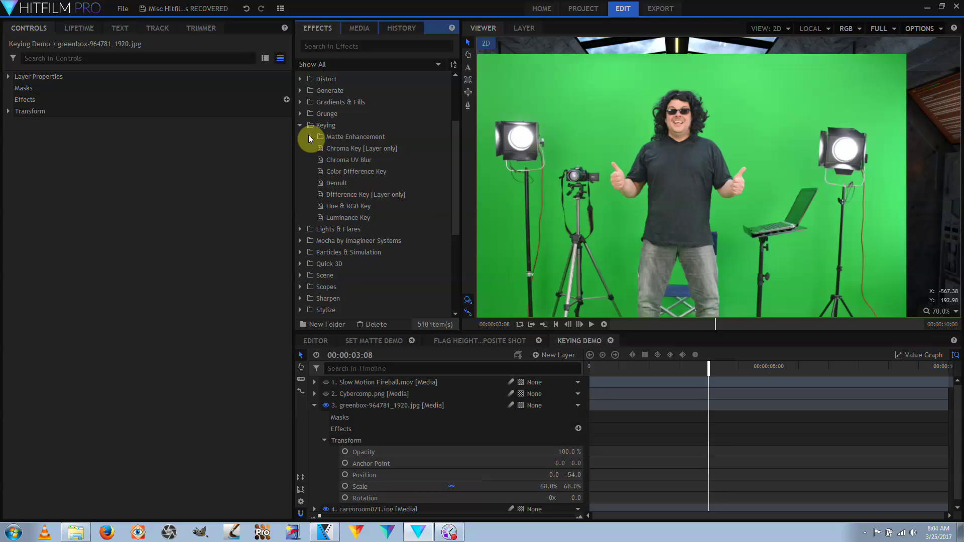
Apply Luminance Key to the greenbox layer and expand its settings
{"action": "left_click", "coordinate": [346, 218]}
{"action": "left_click_drag", "start_coordinate": [346, 218], "coordinate": [33, 99]}
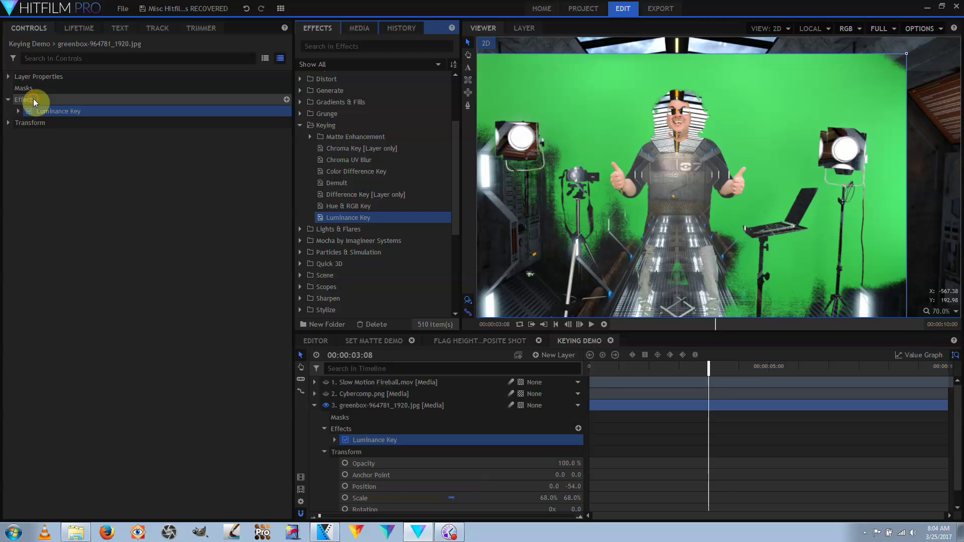
{"action": "left_click", "coordinate": [18, 111]}
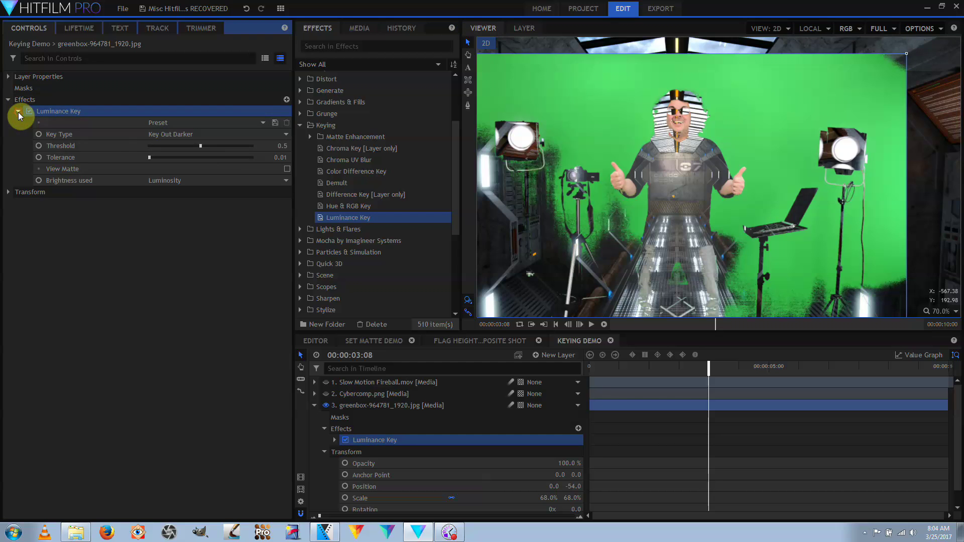
Try Intensity as the Luminance Key's Brightness used option, and settle on Lightness
{"action": "left_click", "coordinate": [252, 181]}
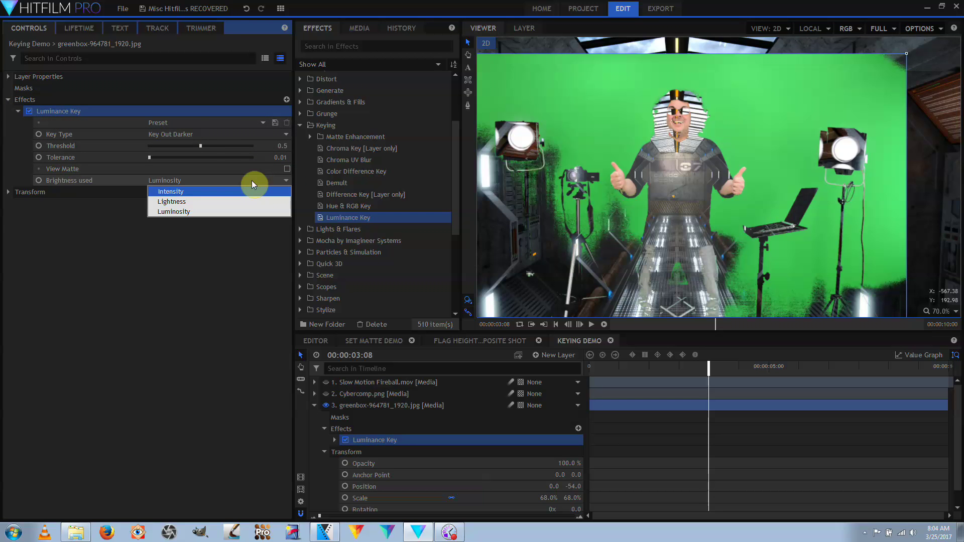
{"action": "left_click", "coordinate": [248, 190]}
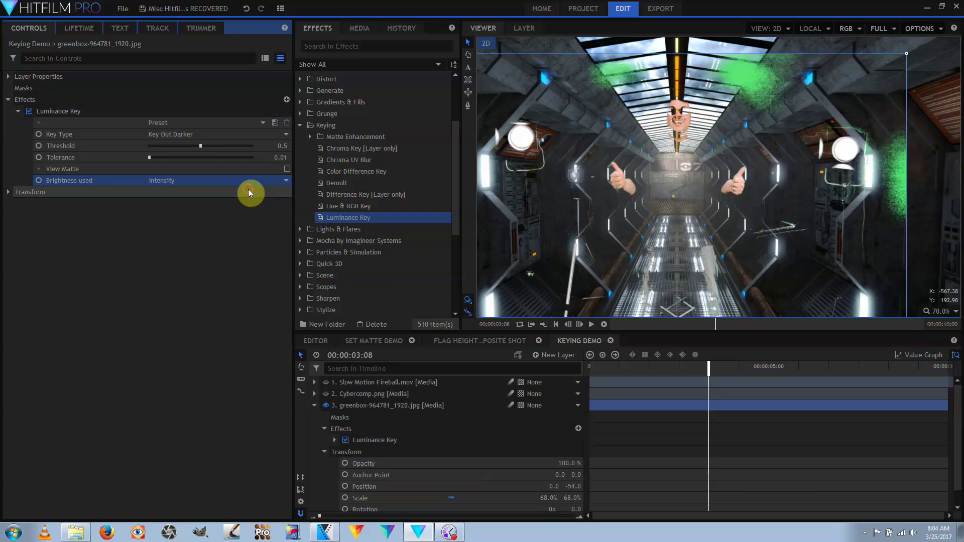
{"action": "left_click", "coordinate": [282, 181]}
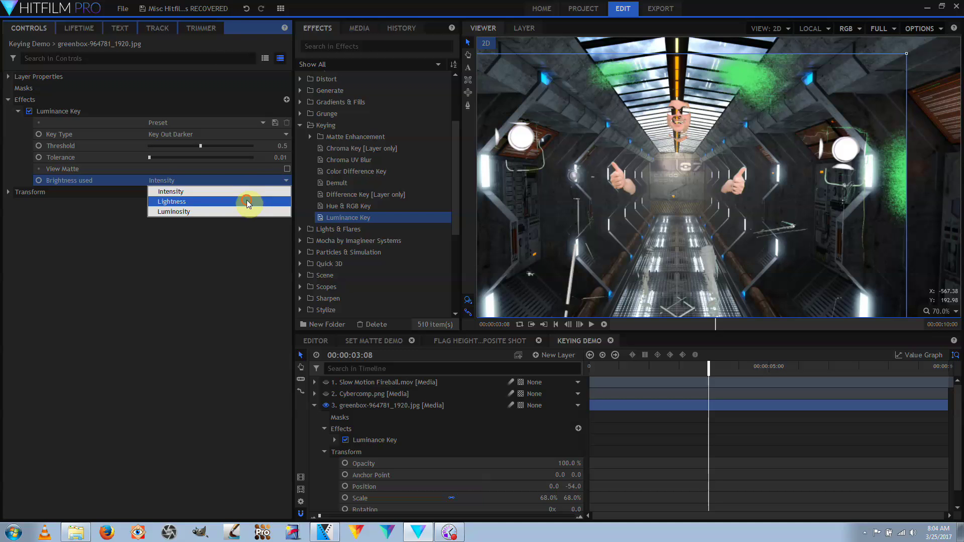
{"action": "left_click", "coordinate": [249, 201]}
Set the Luminance Key's Key Type to Key Out Brighter, checking it with View Matte temporarily enabled
{"action": "left_click", "coordinate": [286, 168]}
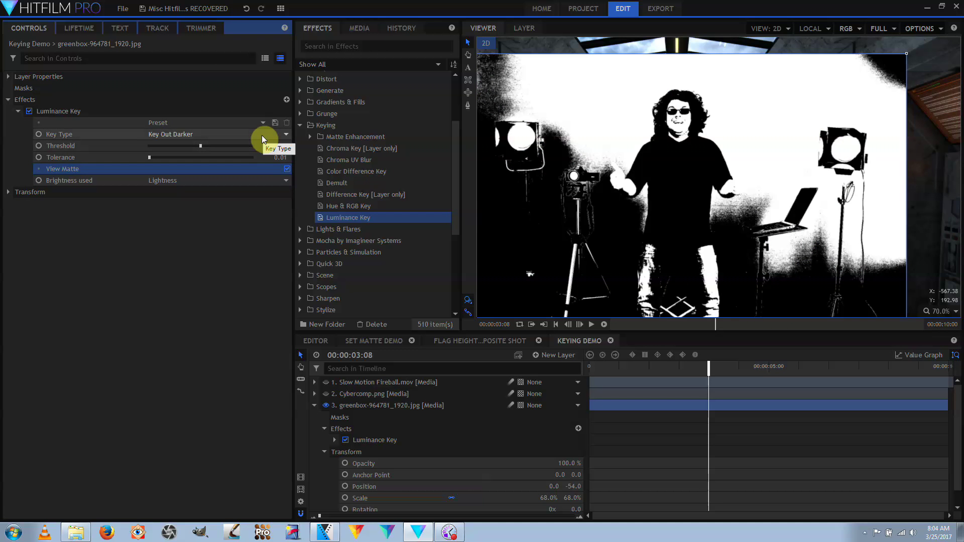
{"action": "left_click", "coordinate": [261, 135]}
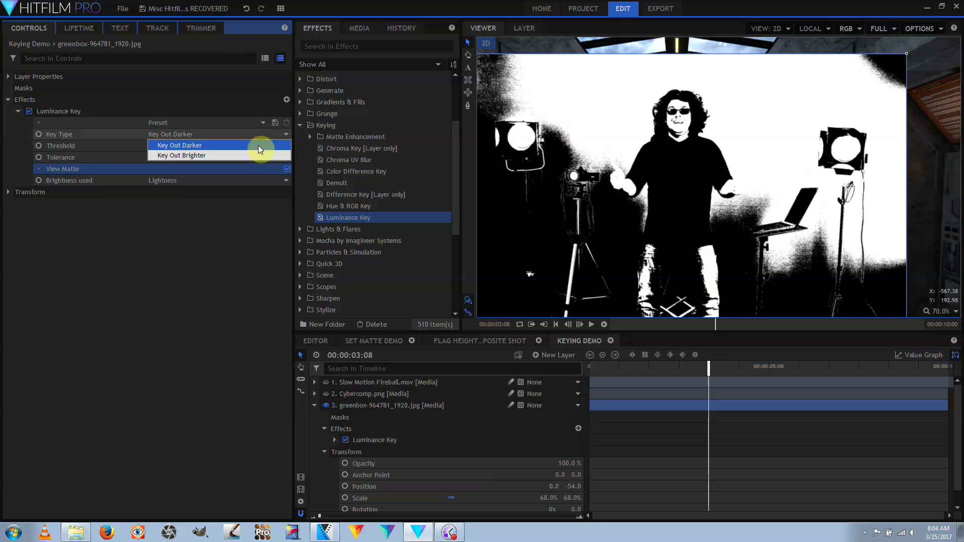
{"action": "left_click", "coordinate": [257, 155]}
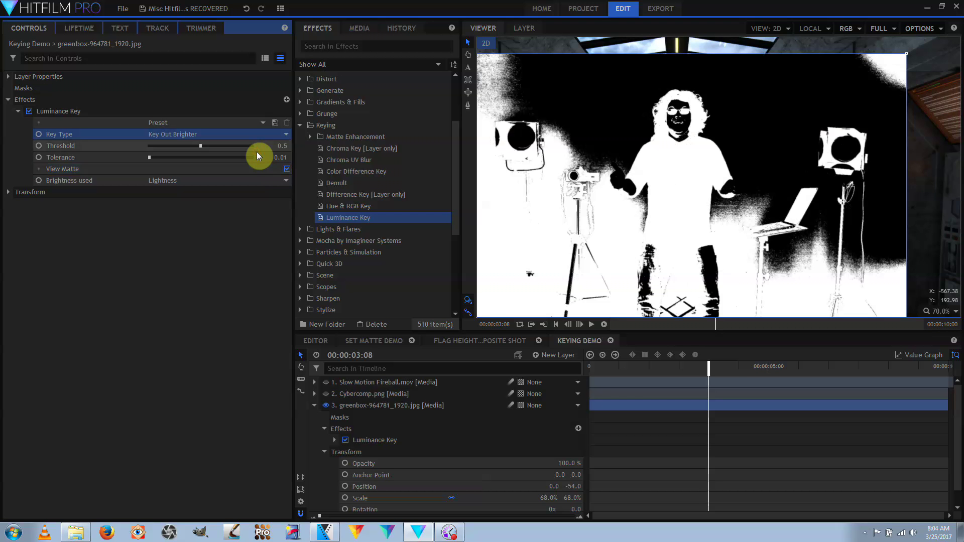
{"action": "left_click", "coordinate": [284, 170]}
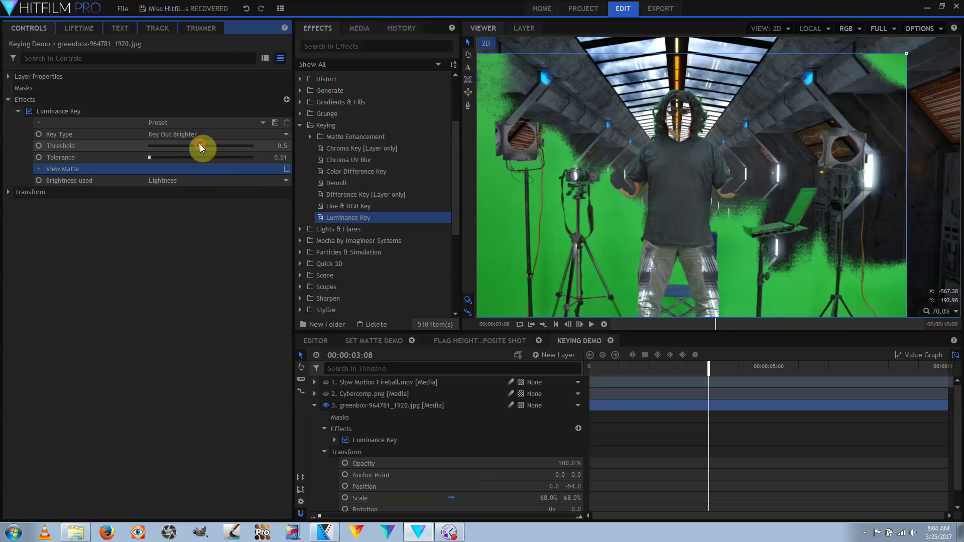
Raise the Luminance Key's Threshold to 1.00 and adjust its Tolerance
{"action": "left_click_drag", "start_coordinate": [200, 144], "coordinate": [263, 151]}
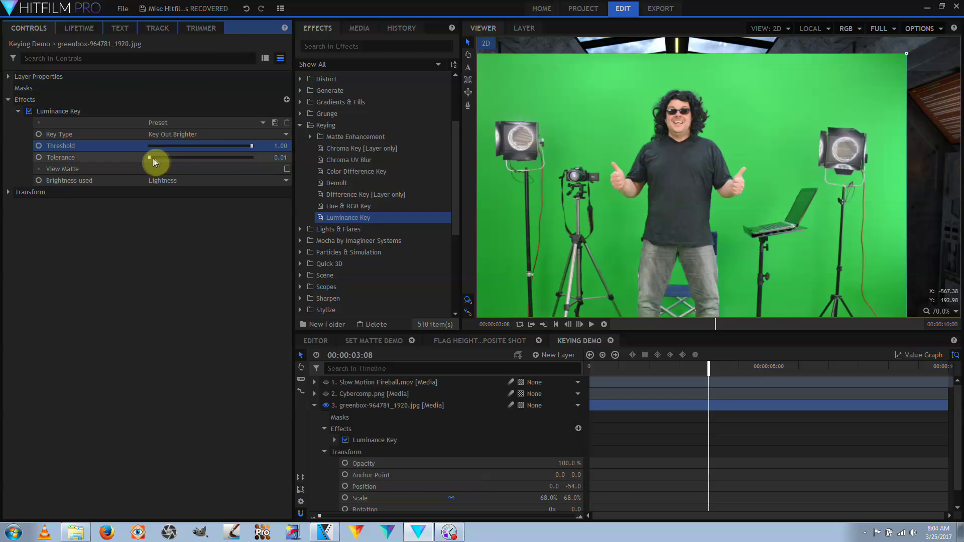
{"action": "mouse_move", "coordinate": [153, 161]}
{"action": "left_mouse_down"}
{"action": "mouse_move", "coordinate": [221, 168]}
{"action": "mouse_move", "coordinate": [142, 166]}
{"action": "left_mouse_up"}
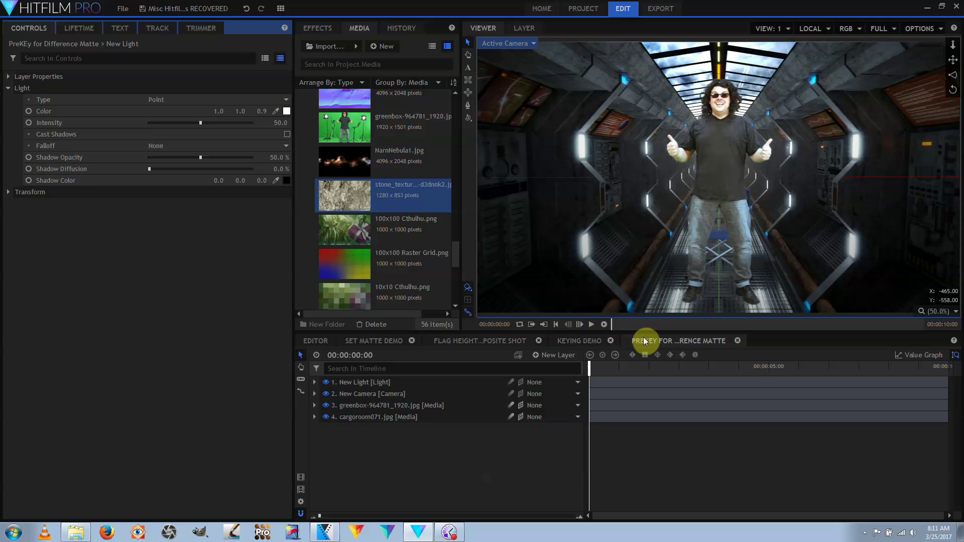
In Keying Demo, hide the PreKEy for Difference Matte and cargoroom071.jpg layers, toggling the cargo room to compare it with the stone texture
{"action": "left_click", "coordinate": [582, 341]}
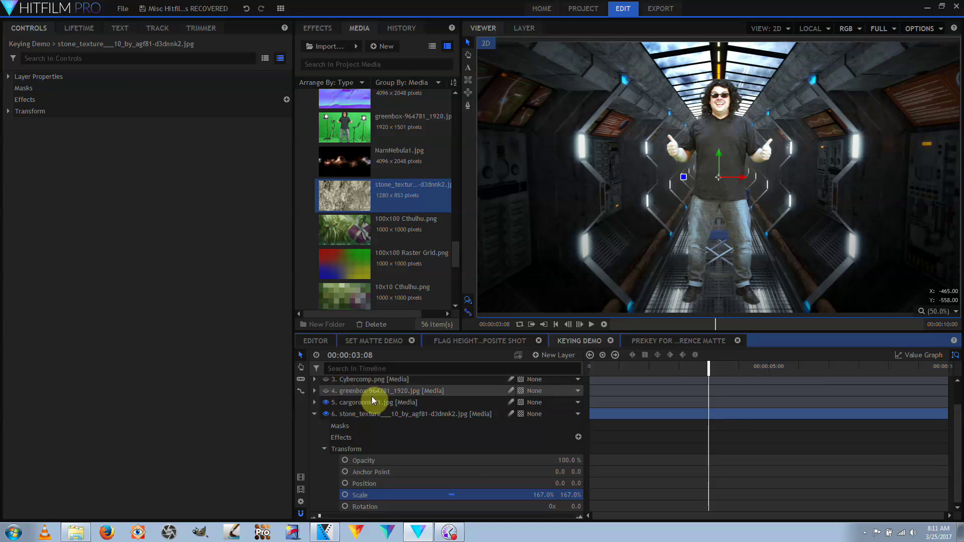
{"action": "scroll", "coordinate": [374, 400], "scroll_direction": "up", "scroll_amount": 2}
{"action": "left_click", "coordinate": [342, 431]}
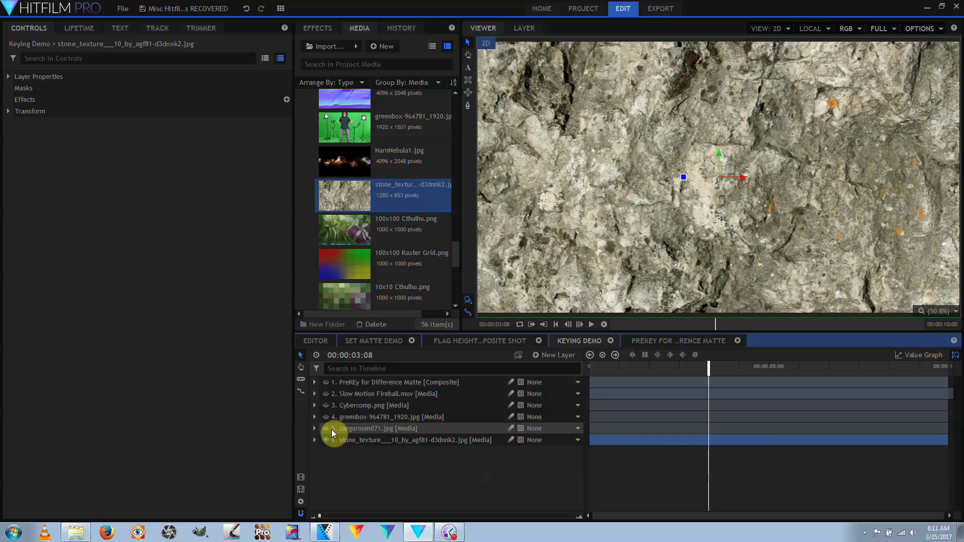
{"action": "left_click", "coordinate": [326, 430]}
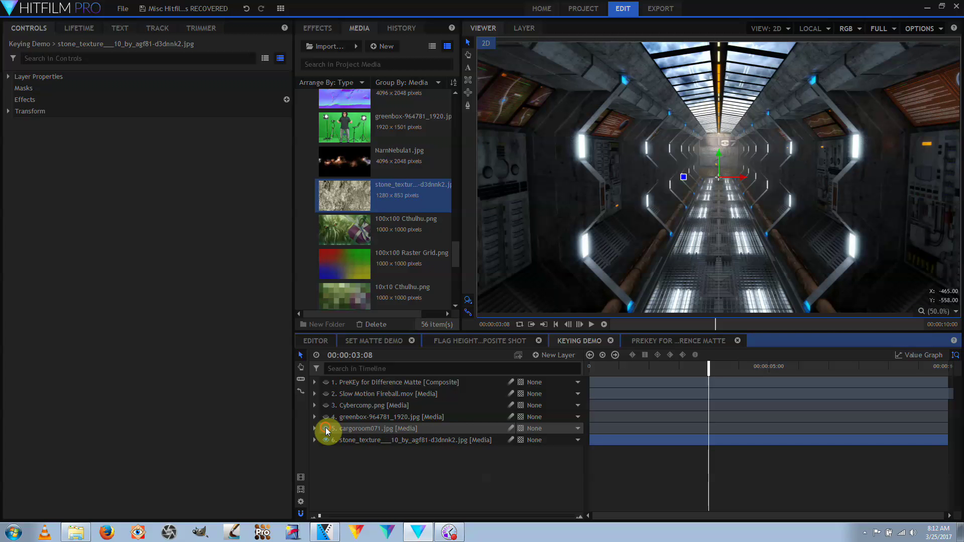
{"action": "left_click", "coordinate": [326, 429]}
{"action": "left_click", "coordinate": [326, 429]}
{"action": "left_click", "coordinate": [326, 429]}
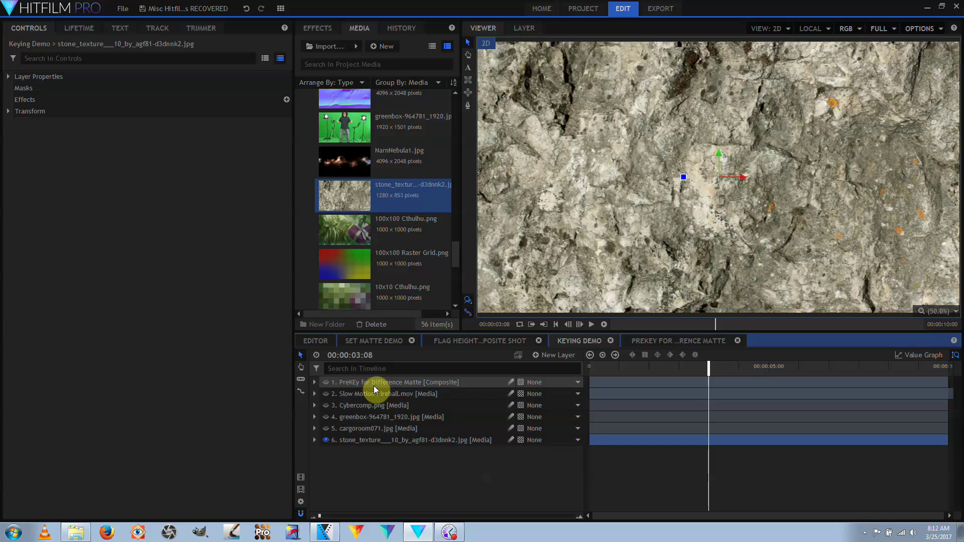
Show the PreKEy for Difference Matte composite layer and apply Difference Key to it
{"action": "left_click", "coordinate": [373, 384]}
{"action": "left_click", "coordinate": [328, 384]}
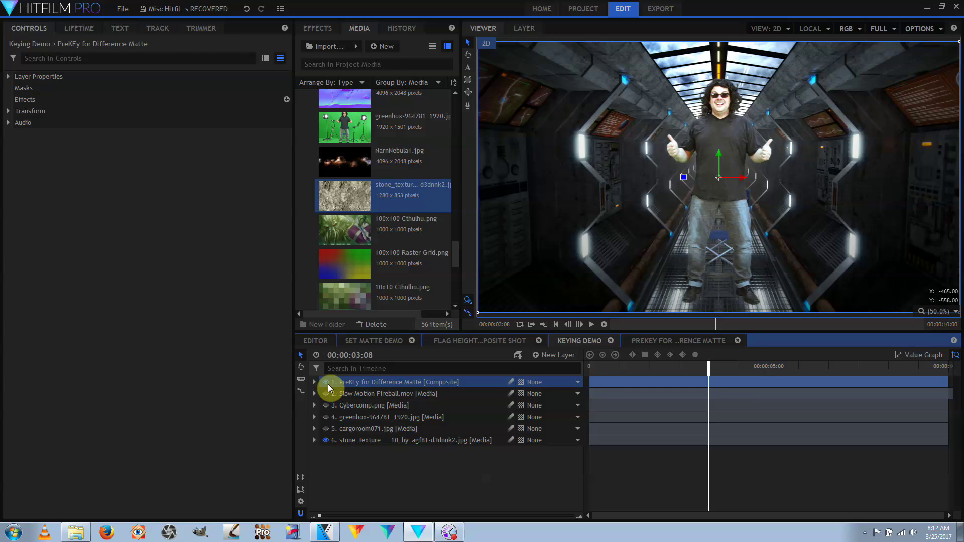
{"action": "left_click", "coordinate": [332, 31]}
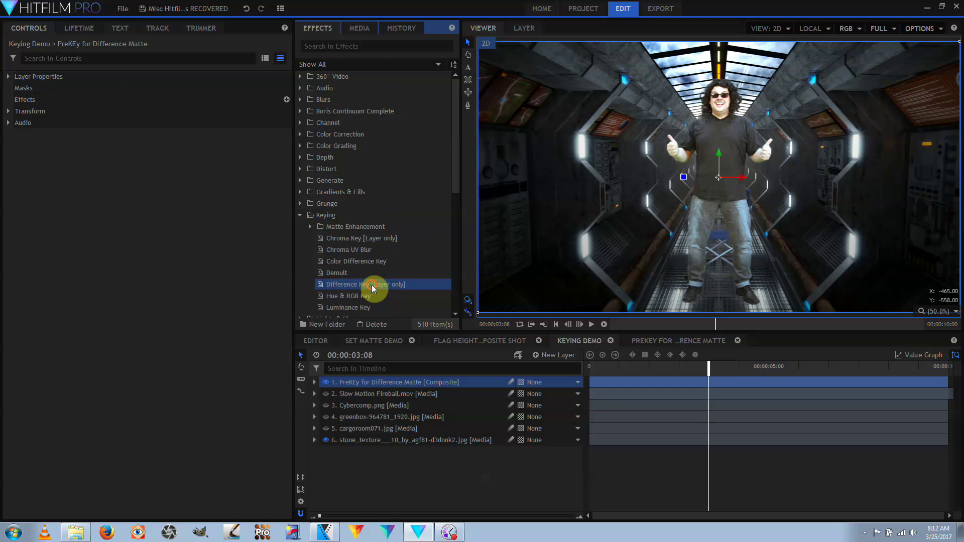
{"action": "left_click_drag", "start_coordinate": [373, 286], "coordinate": [383, 383]}
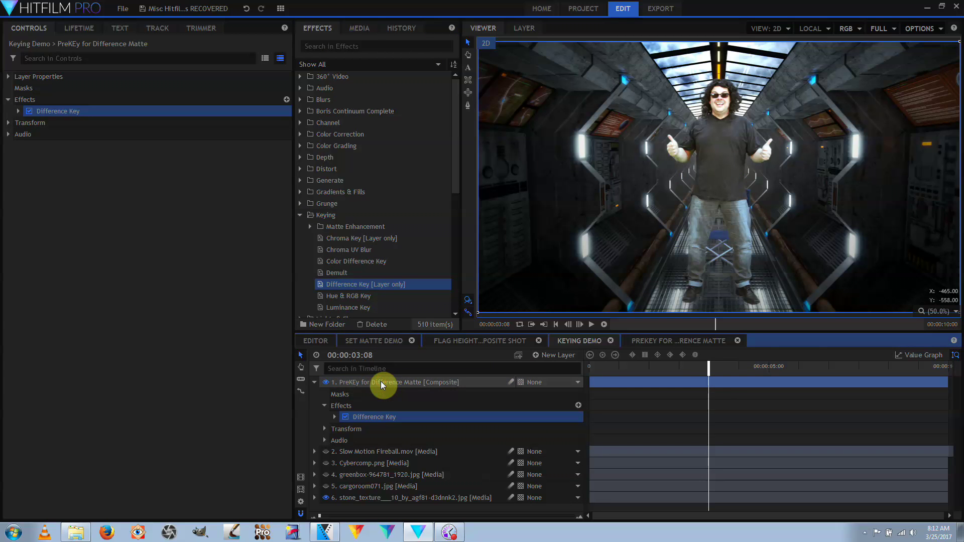
Set the Difference Key's Source Layer to 5. cargoroom071.jpg and lower its Threshold to 0.00
{"action": "left_click", "coordinate": [18, 111]}
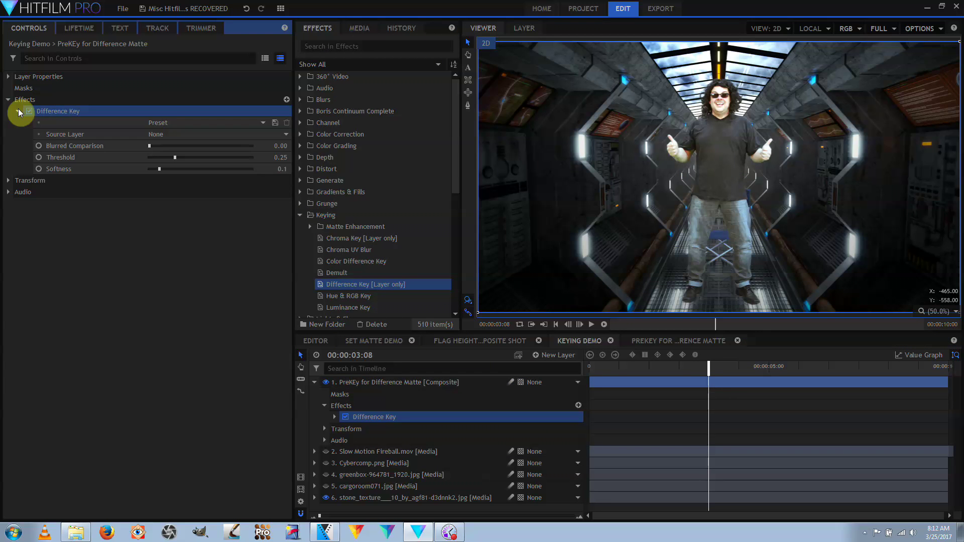
{"action": "left_click", "coordinate": [186, 138]}
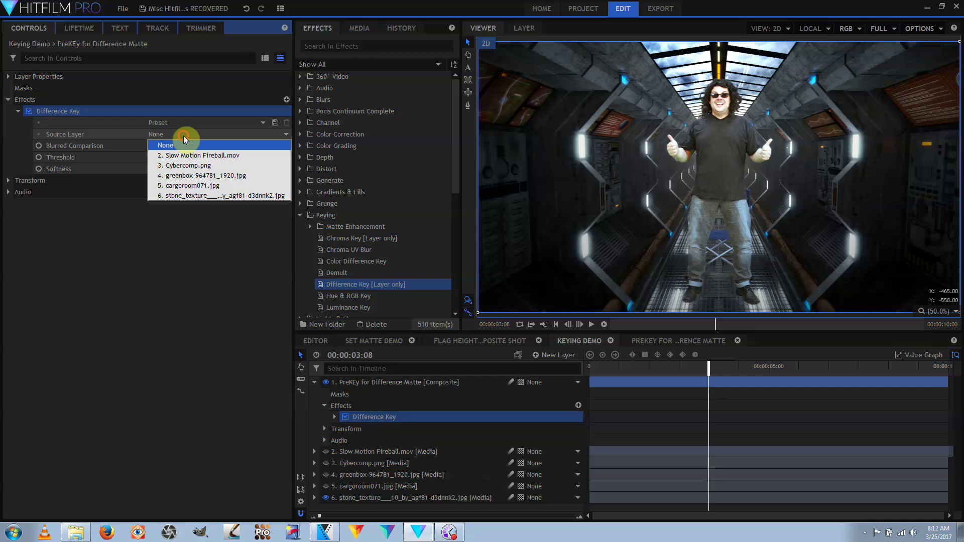
{"action": "left_click", "coordinate": [227, 186]}
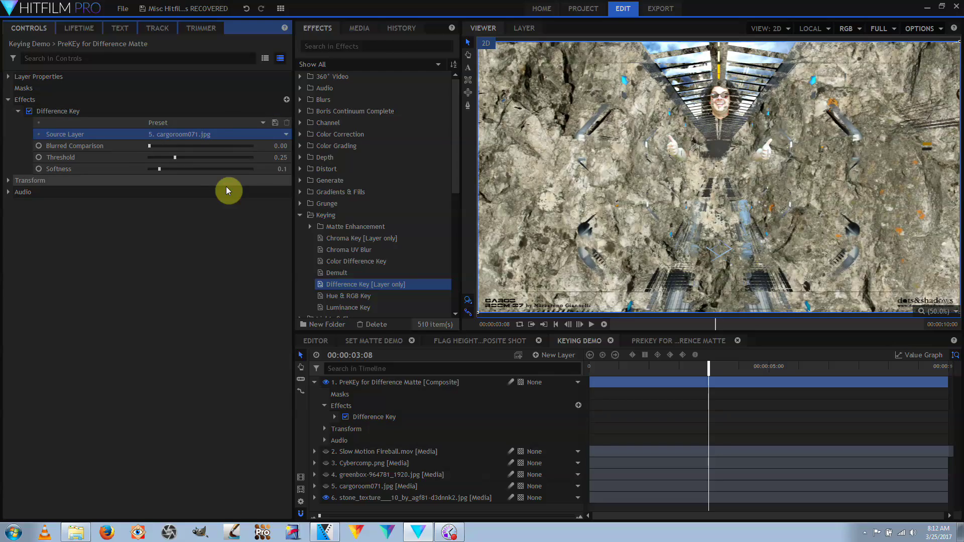
{"action": "left_click_drag", "start_coordinate": [175, 157], "coordinate": [146, 155]}
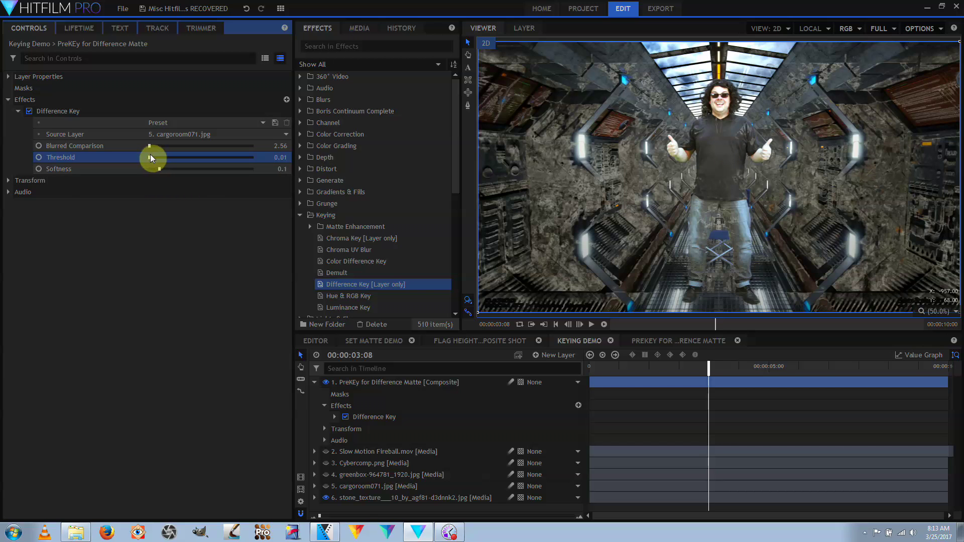
{"action": "left_click_drag", "start_coordinate": [151, 159], "coordinate": [146, 160]}
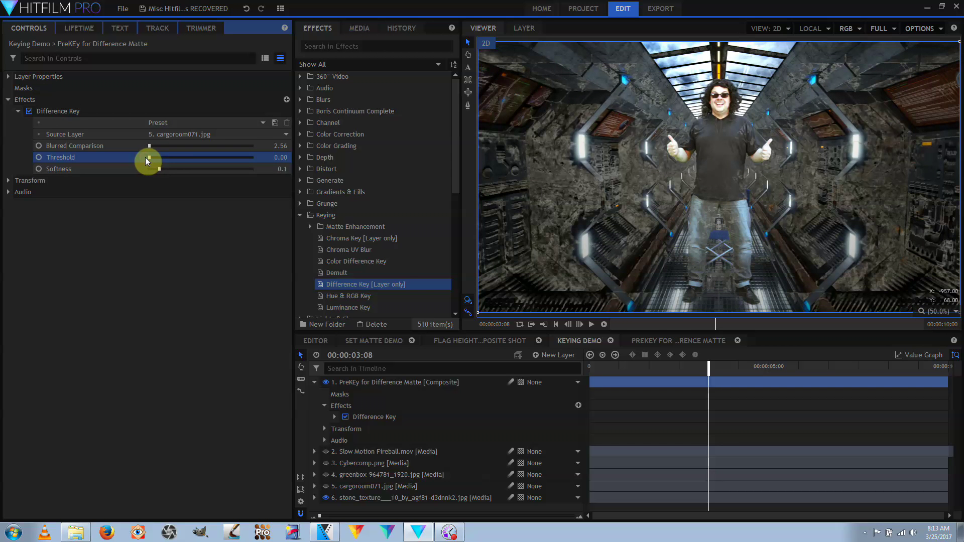
In the PreKEy for Difference Matte composite, inspect the New Light's color values and leave them unmodified
{"action": "left_click", "coordinate": [681, 341]}
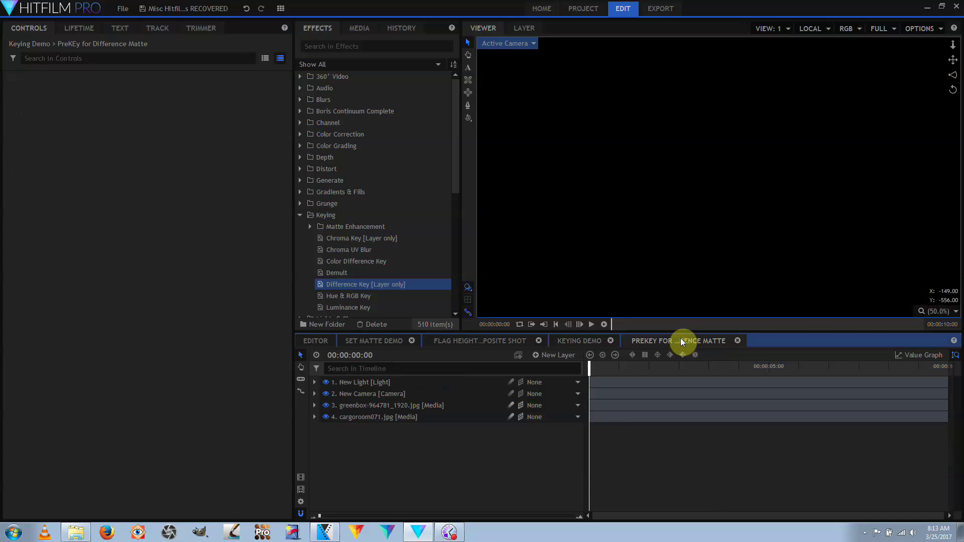
{"action": "left_click", "coordinate": [362, 382]}
{"action": "left_click", "coordinate": [286, 111]}
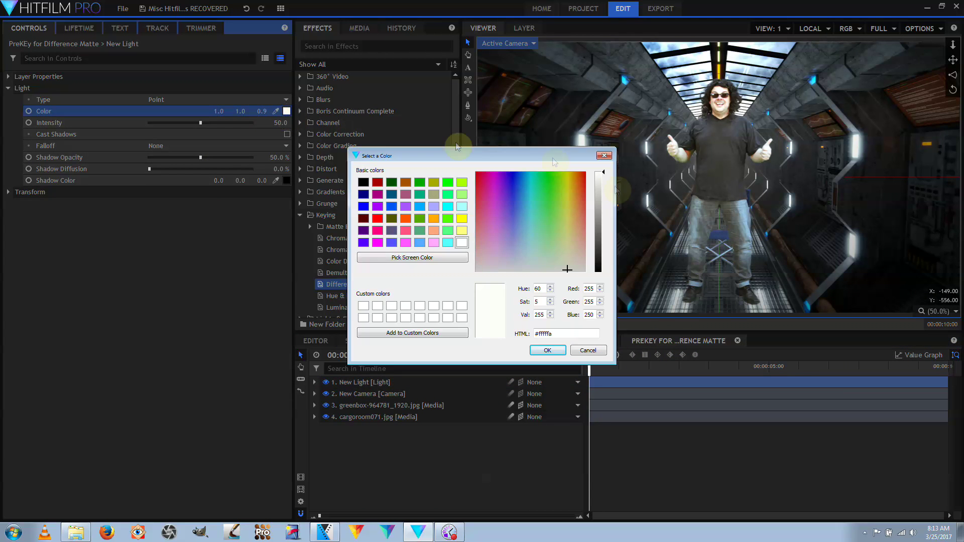
{"action": "double_click", "coordinate": [595, 301]}
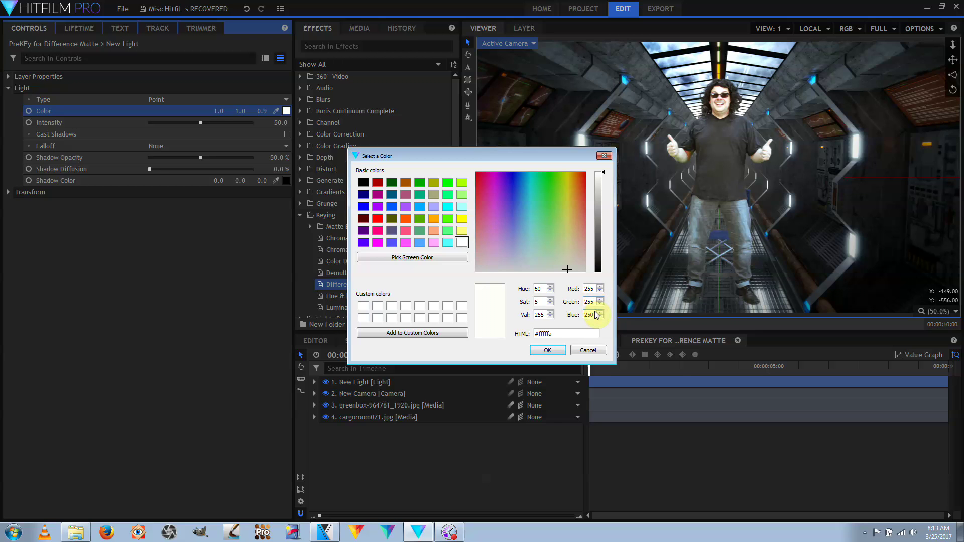
{"action": "double_click", "coordinate": [594, 313]}
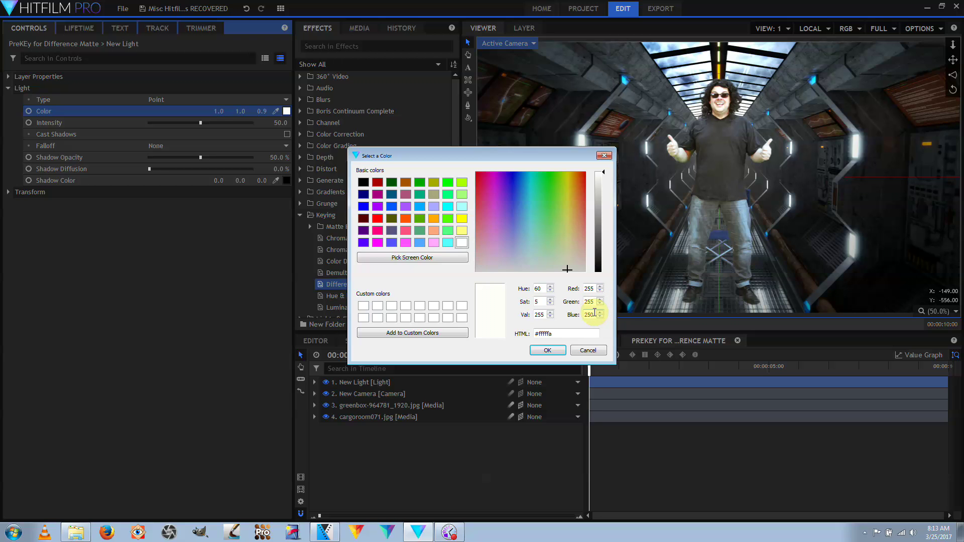
{"action": "left_click", "coordinate": [589, 351]}
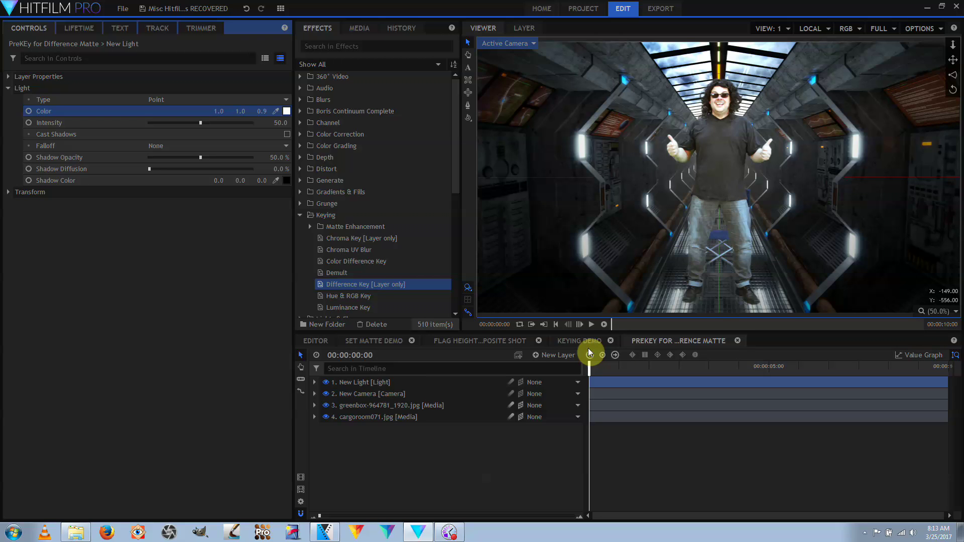
Hide the New Light layer in the PreKEy composite and return to the Keying Demo timeline
{"action": "left_click", "coordinate": [324, 386]}
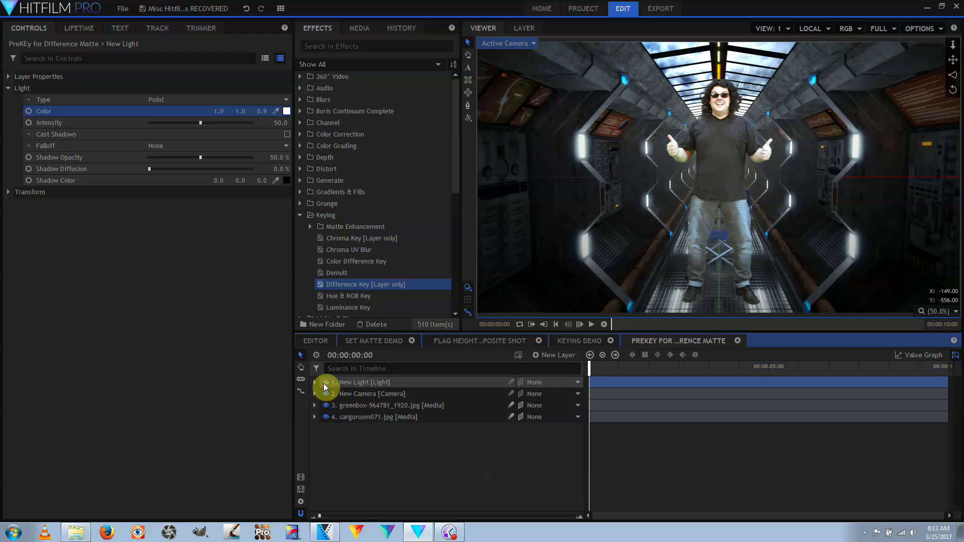
{"action": "left_click", "coordinate": [324, 386]}
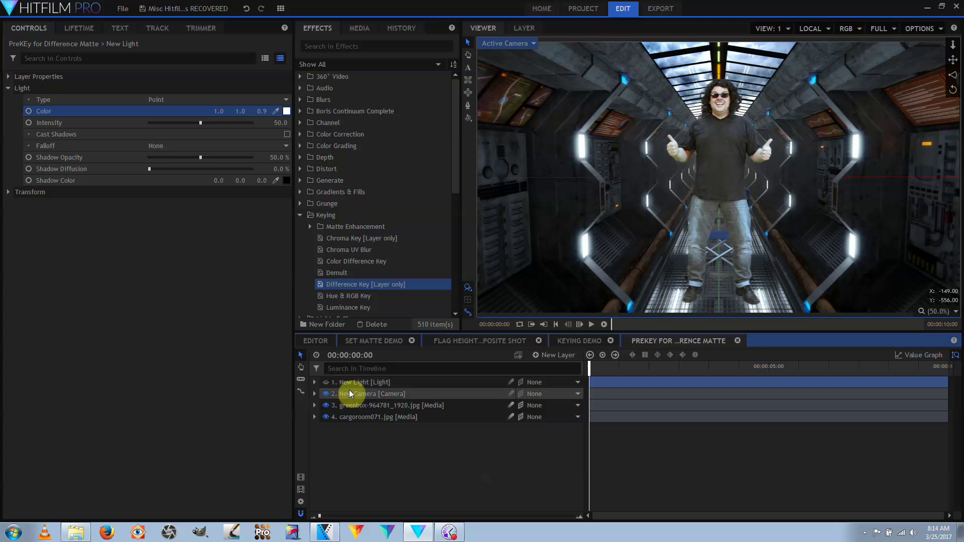
{"action": "left_click", "coordinate": [564, 343]}
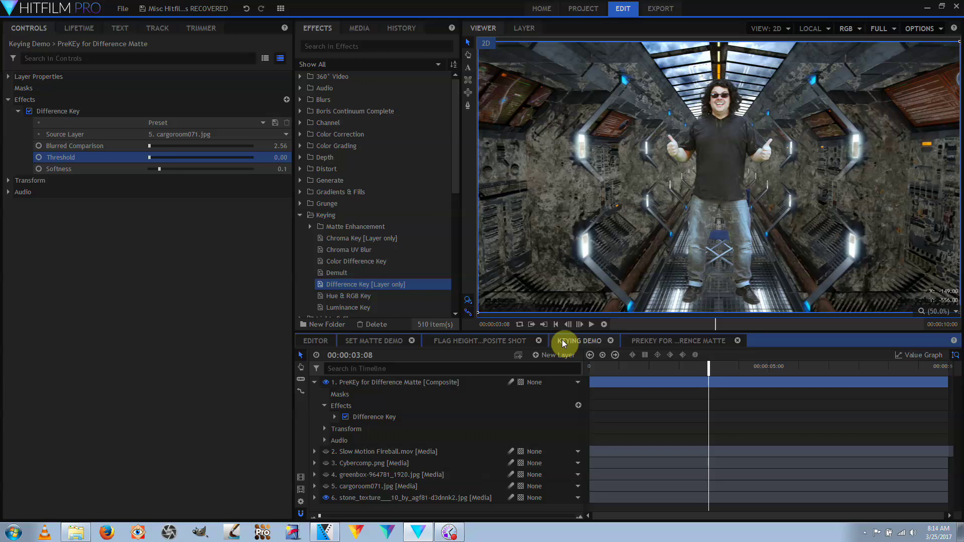
With Difference Key disabled, repeatedly toggle the PreKEy for Difference Matte layer's visibility to compare it with the cargo room image
{"action": "left_click", "coordinate": [380, 416]}
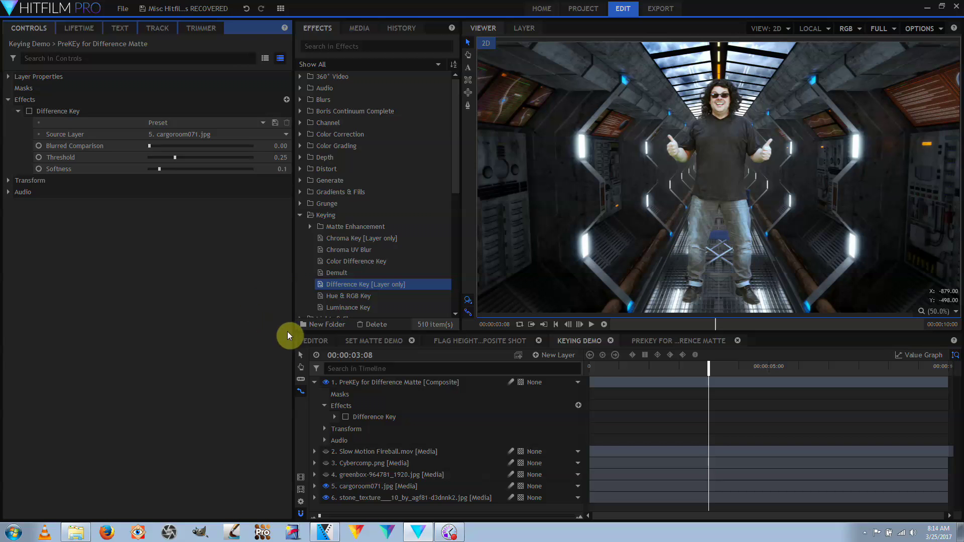
{"action": "left_click", "coordinate": [326, 381]}
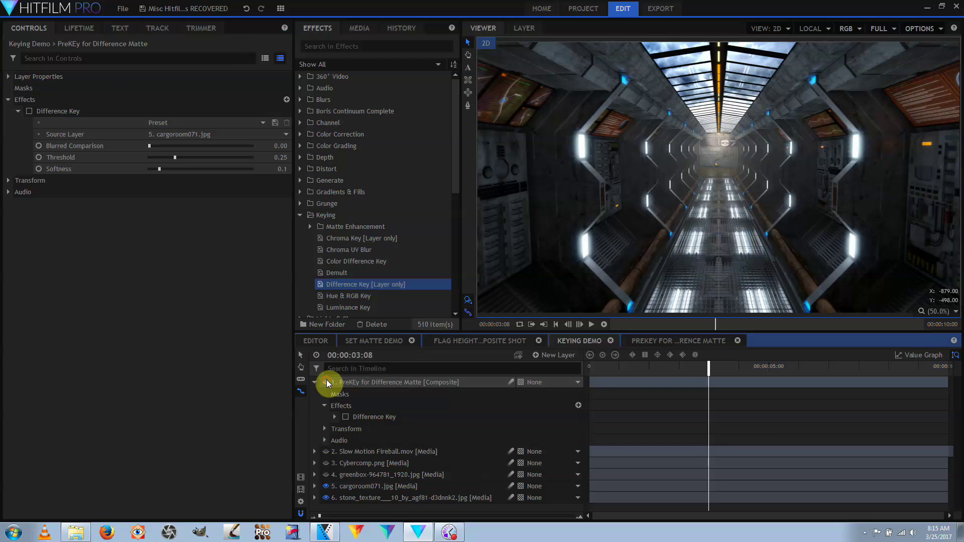
{"action": "left_click", "coordinate": [326, 382]}
{"action": "left_click", "coordinate": [326, 382]}
{"action": "left_click", "coordinate": [326, 382]}
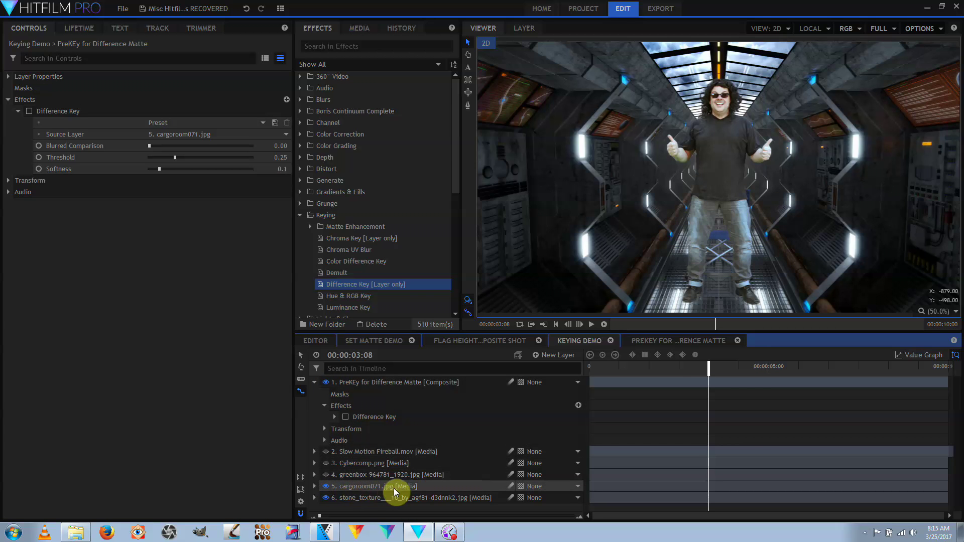
{"action": "left_click", "coordinate": [326, 383]}
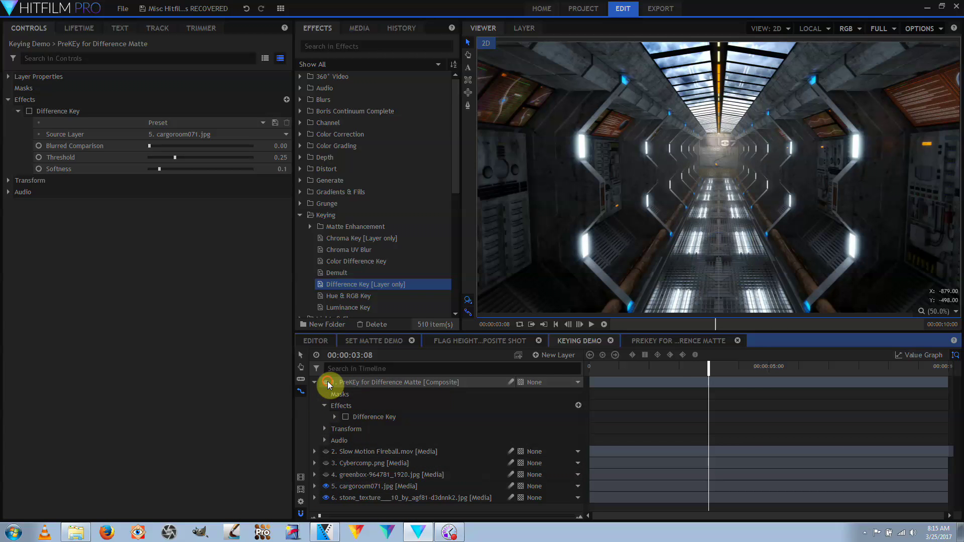
{"action": "left_click", "coordinate": [327, 383]}
{"action": "left_click", "coordinate": [327, 383]}
{"action": "left_click", "coordinate": [328, 383]}
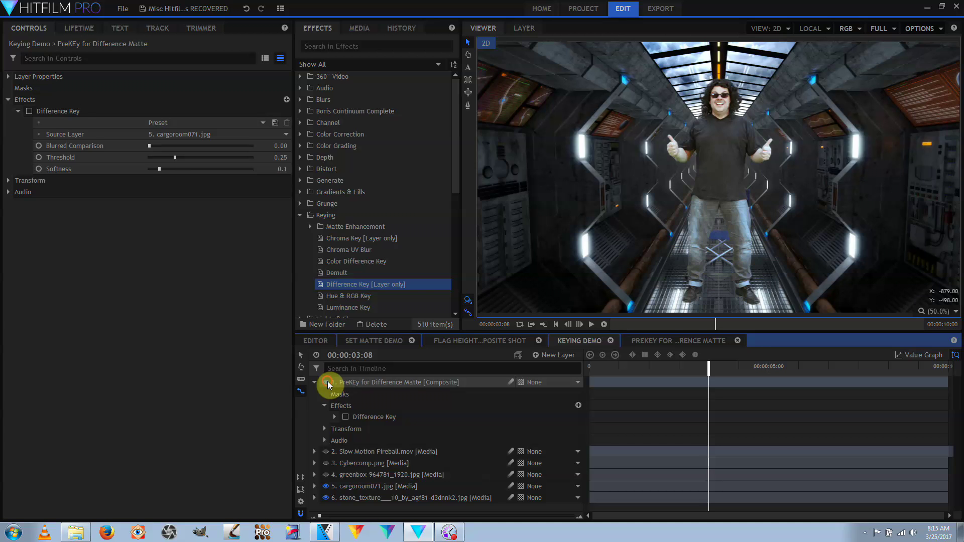
{"action": "left_click", "coordinate": [327, 382]}
{"action": "left_click", "coordinate": [327, 383]}
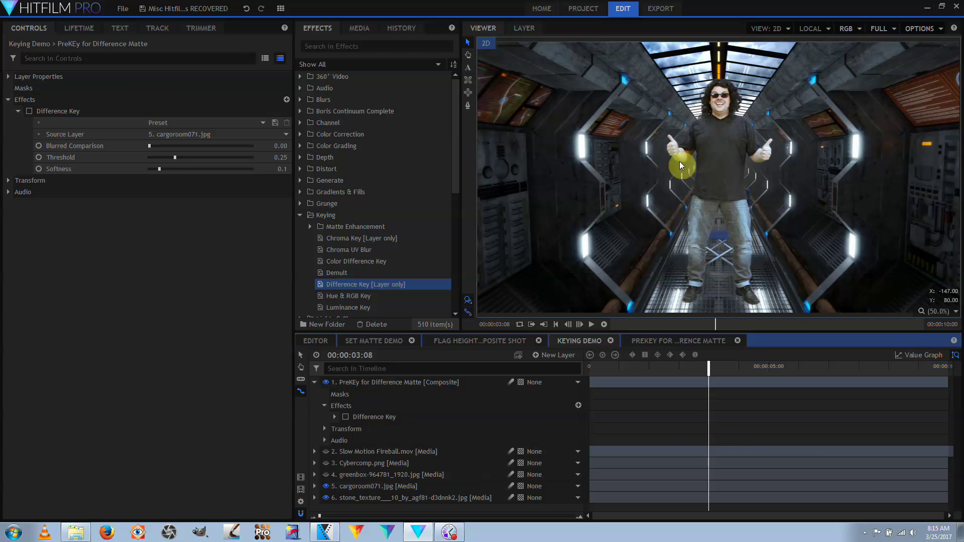
Re-enable Difference Key on the PreKEy composite layer and set its Threshold to 0.2
{"action": "left_click", "coordinate": [345, 416]}
{"action": "mouse_move", "coordinate": [175, 157]}
{"action": "left_mouse_down"}
{"action": "mouse_move", "coordinate": [147, 145]}
{"action": "mouse_move", "coordinate": [164, 172]}
{"action": "mouse_move", "coordinate": [148, 159]}
{"action": "mouse_move", "coordinate": [170, 160]}
{"action": "left_mouse_up"}
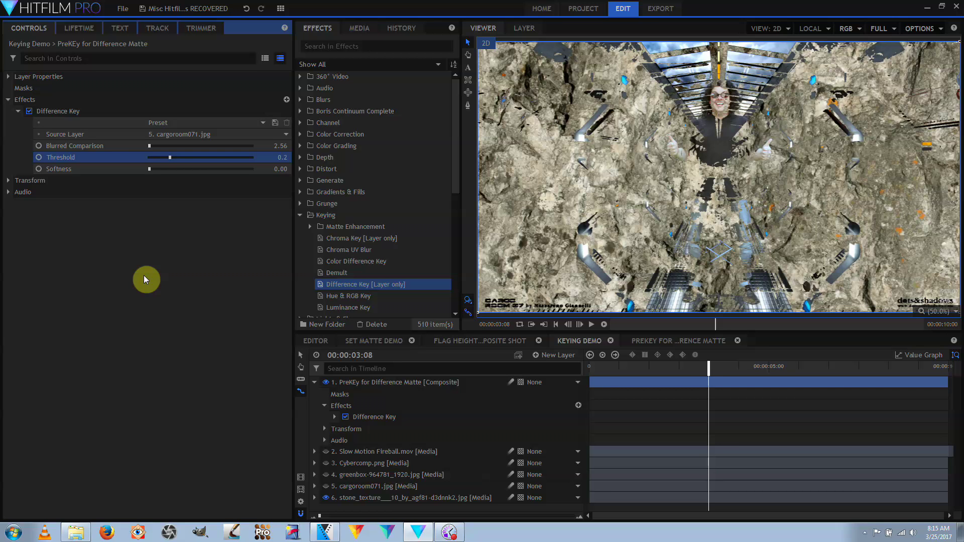
Collapse and hide the PreKEy for Difference Matte layer, show Slow Motion Fireball.mov, and move the playhead to 00:00:02:21
{"action": "left_click", "coordinate": [315, 382]}
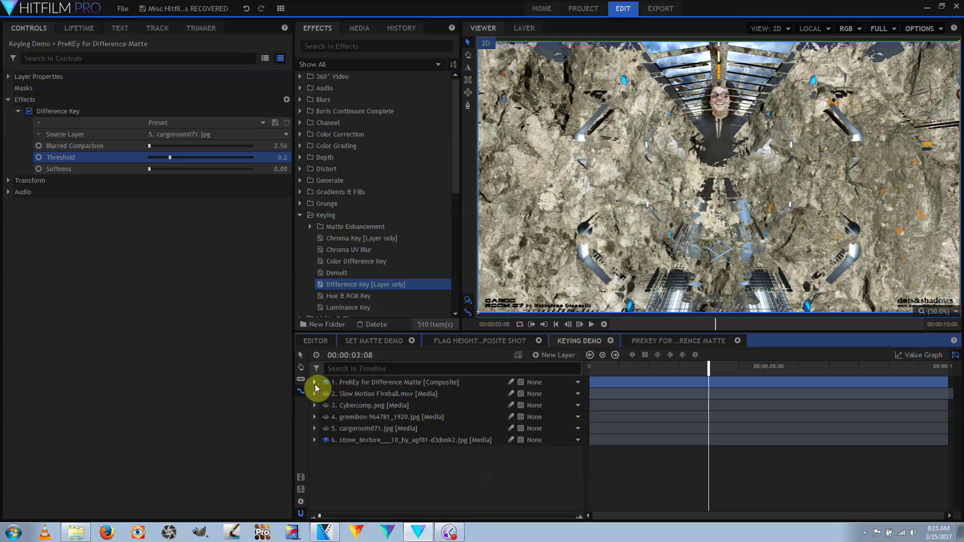
{"action": "left_click", "coordinate": [326, 383]}
{"action": "left_click", "coordinate": [326, 394]}
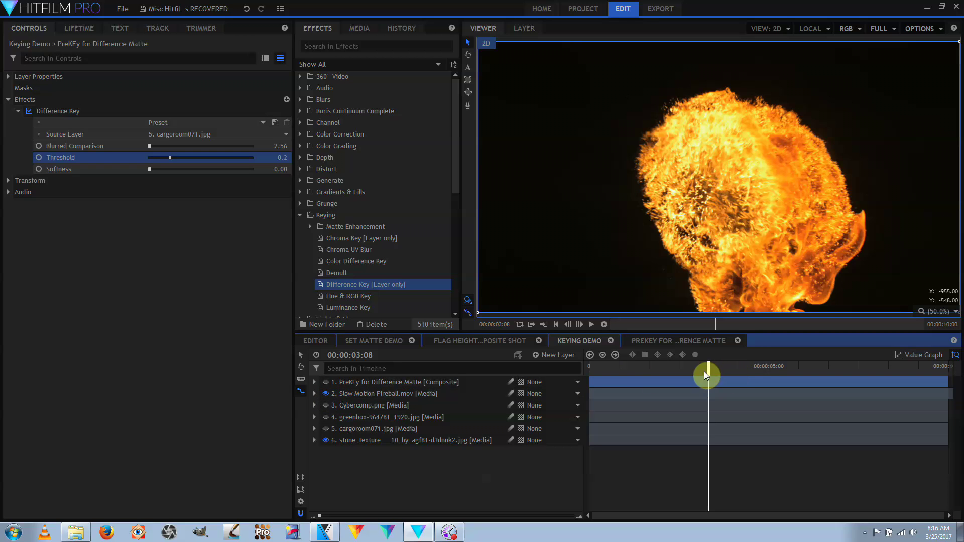
{"action": "left_click_drag", "start_coordinate": [712, 372], "coordinate": [694, 380]}
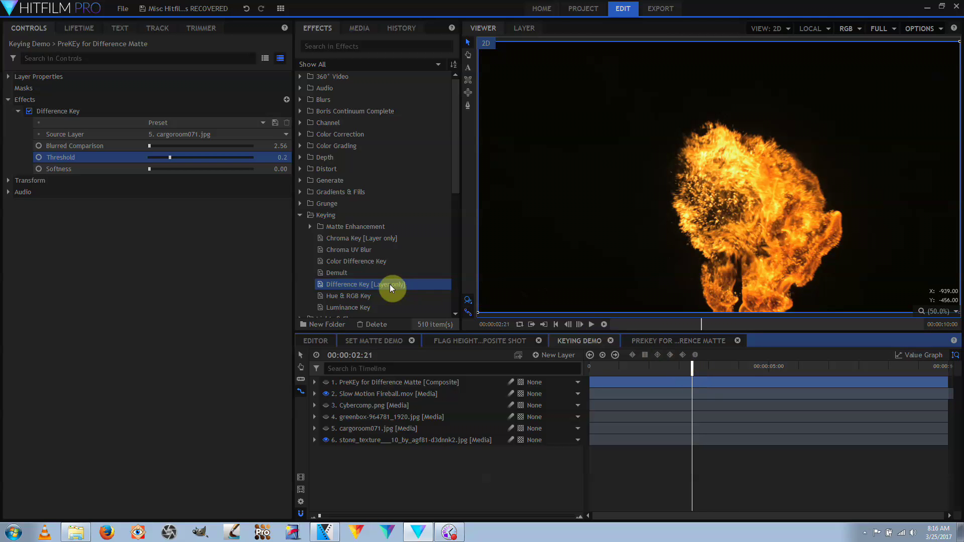
Apply Demult to Slow Motion Fireball.mov and set Alpha From to Max RGB
{"action": "left_click", "coordinate": [348, 272]}
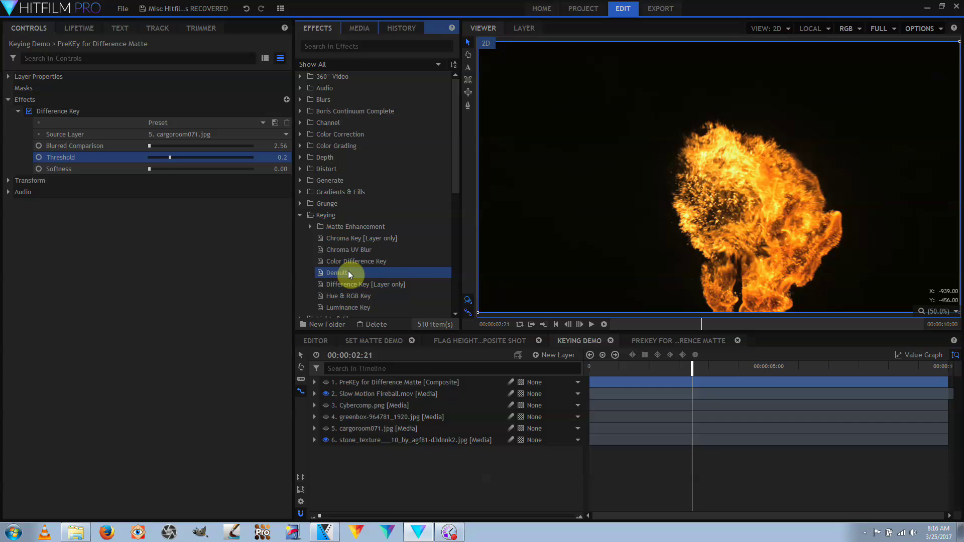
{"action": "left_click_drag", "start_coordinate": [348, 272], "coordinate": [410, 397]}
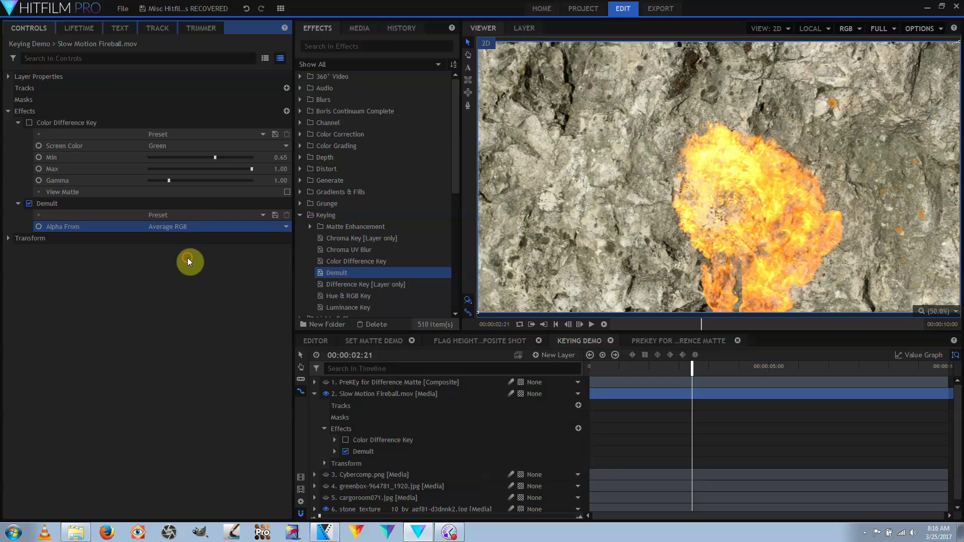
{"action": "left_click", "coordinate": [193, 229]}
{"action": "left_click", "coordinate": [194, 234]}
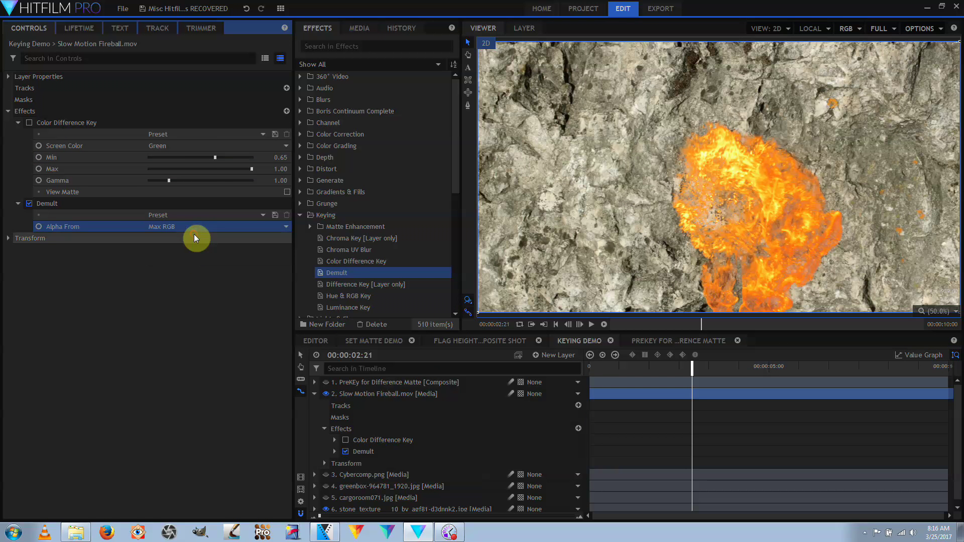
Toggle Demult off and on to compare the fireball with and without it, leaving the effect disabled
{"action": "left_click", "coordinate": [29, 204]}
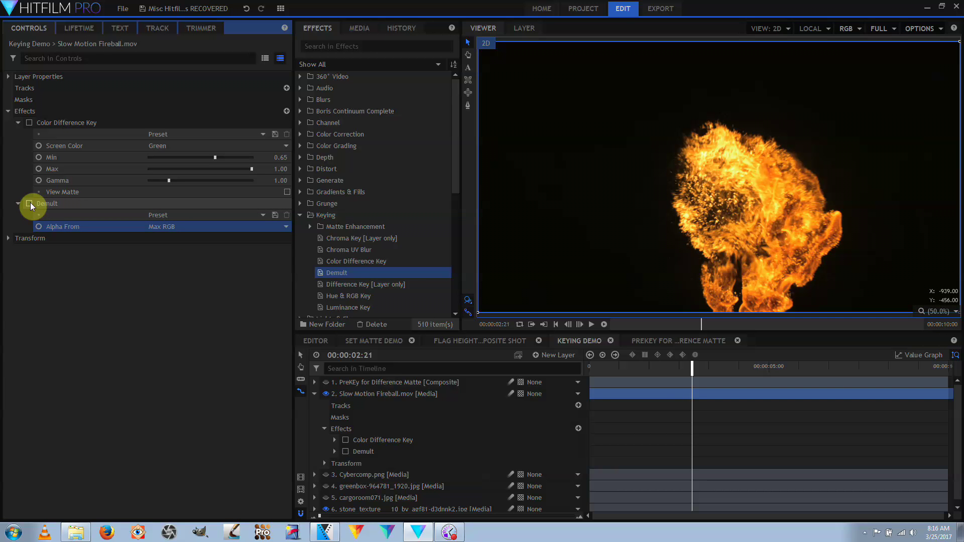
{"action": "left_click", "coordinate": [30, 204]}
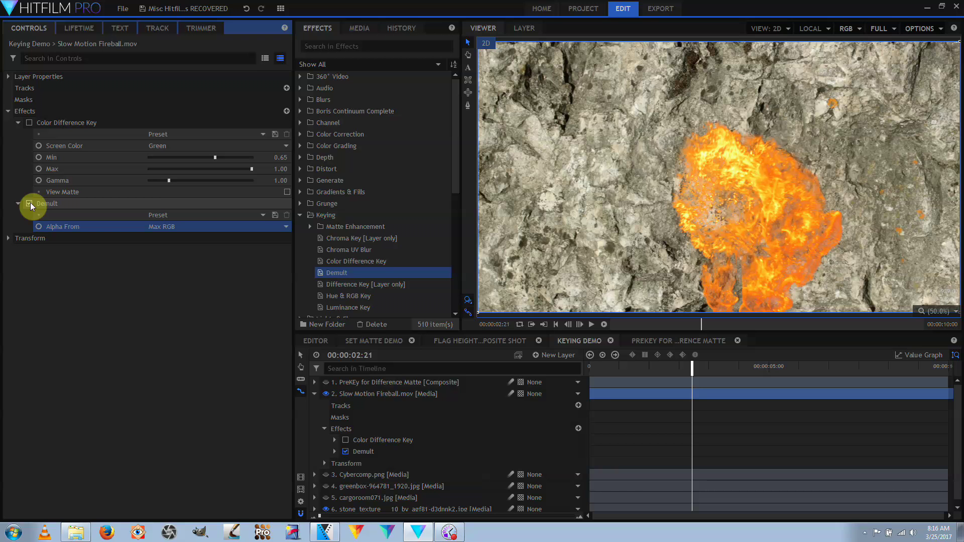
{"action": "left_click", "coordinate": [29, 203]}
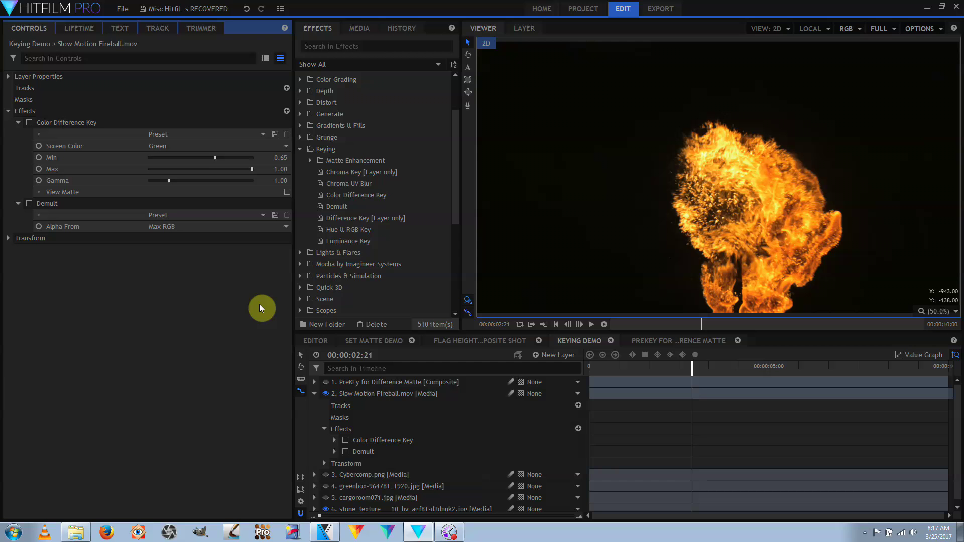